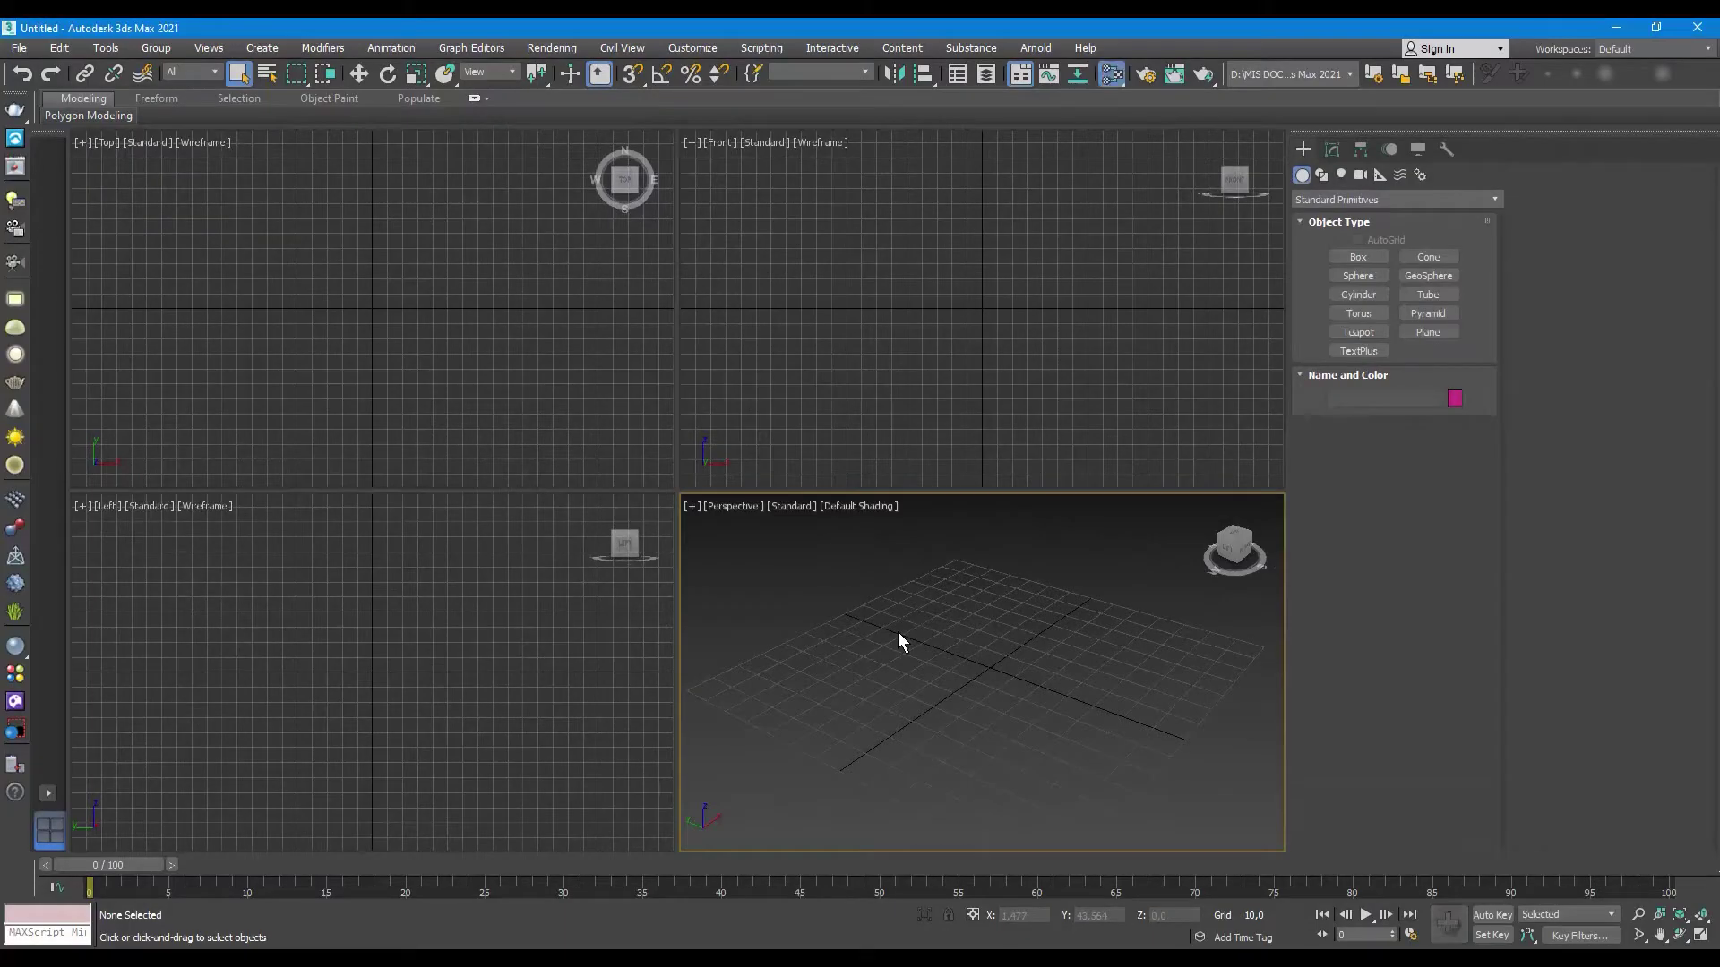
Step: Open the Slate Material Editor, then move and enlarge its window
{"action": "key", "text": "m"}
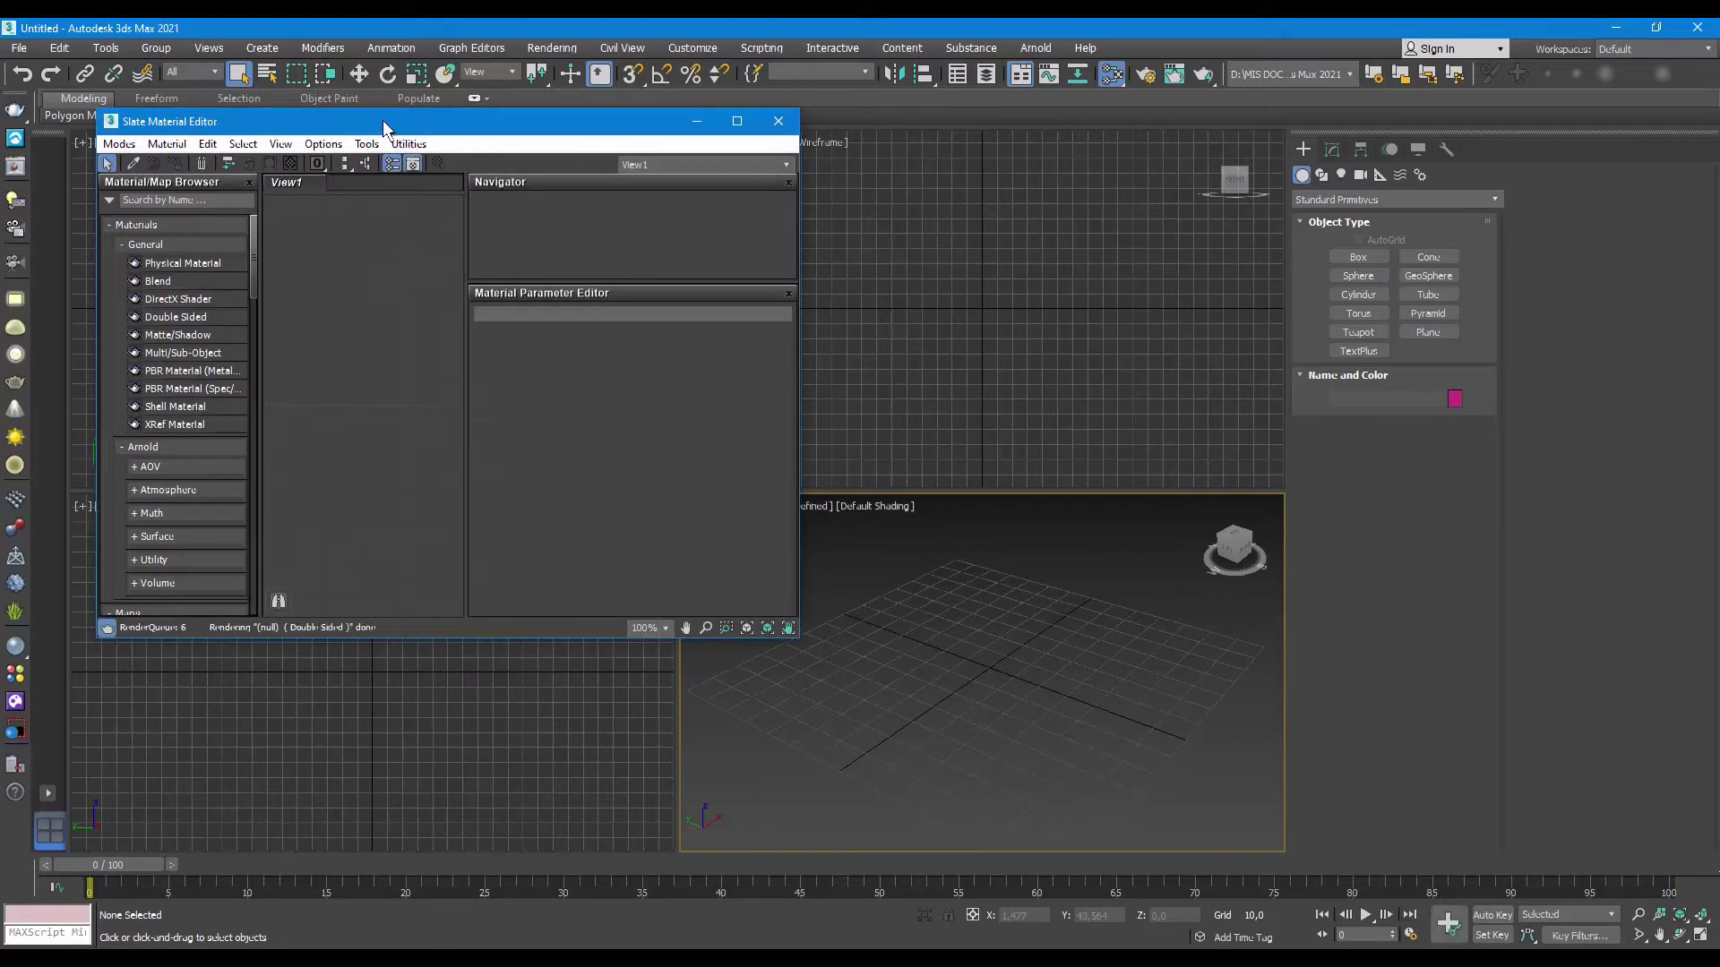
{"action": "left_click_drag", "start_coordinate": [383, 120], "coordinate": [440, 110]}
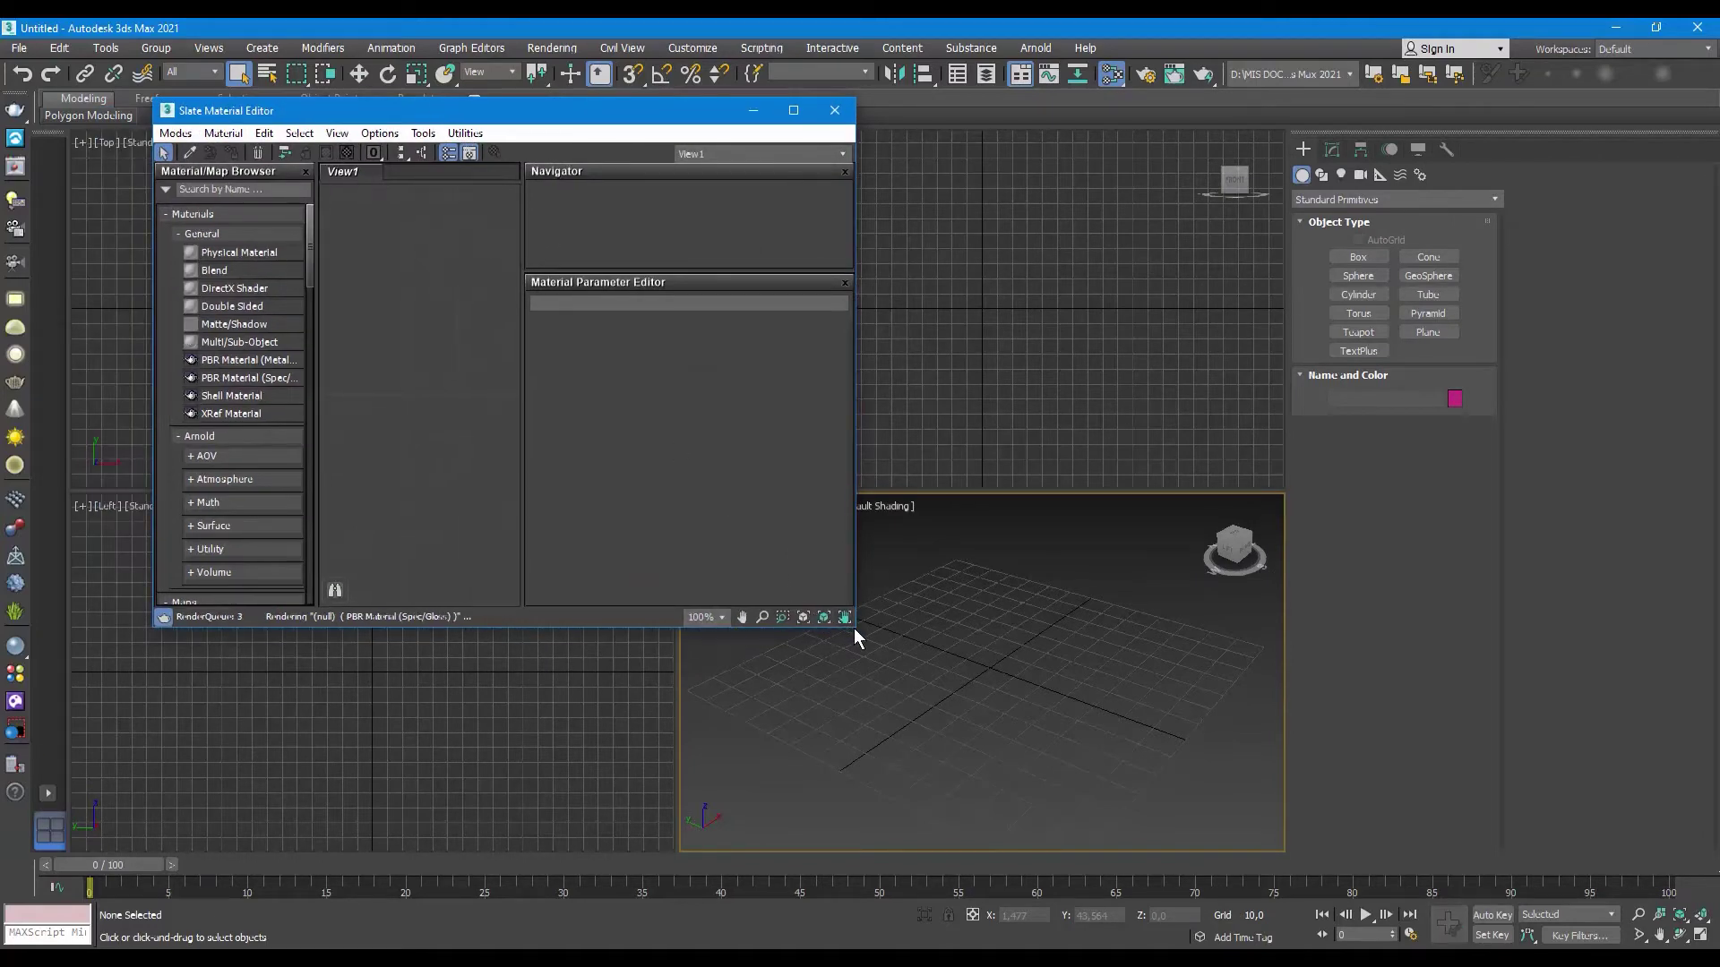
{"action": "left_click_drag", "start_coordinate": [853, 627], "coordinate": [1232, 835]}
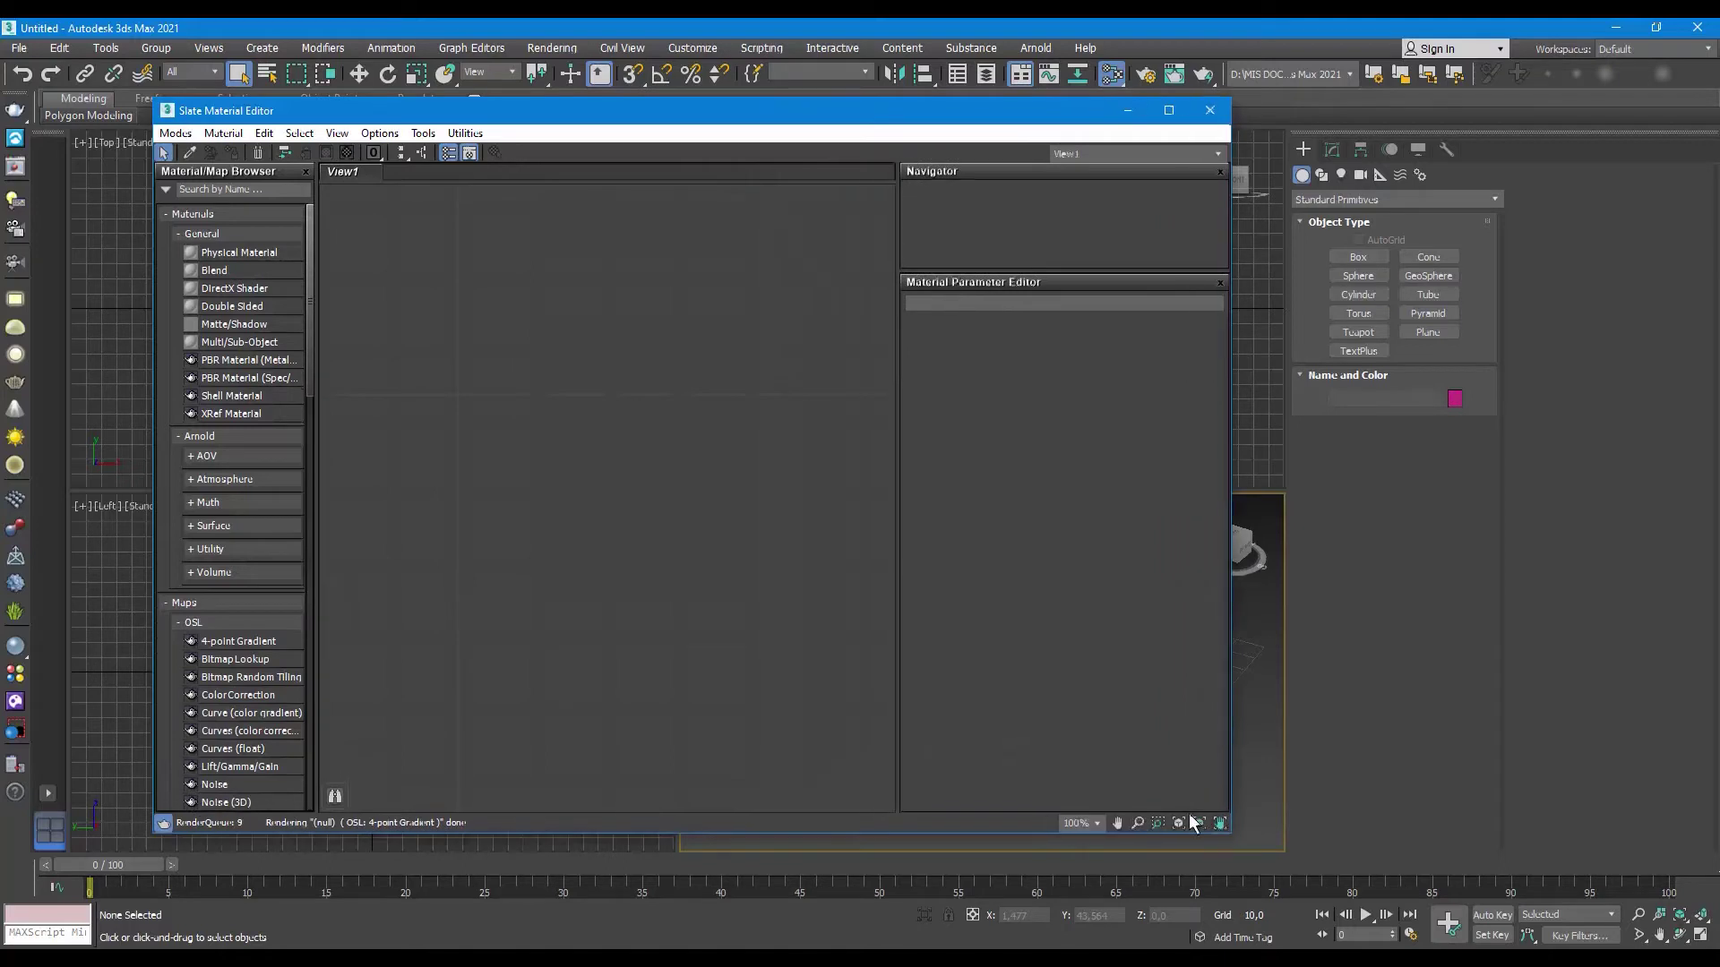
Step: Collapse the General and Arnold material groups in the Material/Map Browser
{"action": "left_click", "coordinate": [177, 235]}
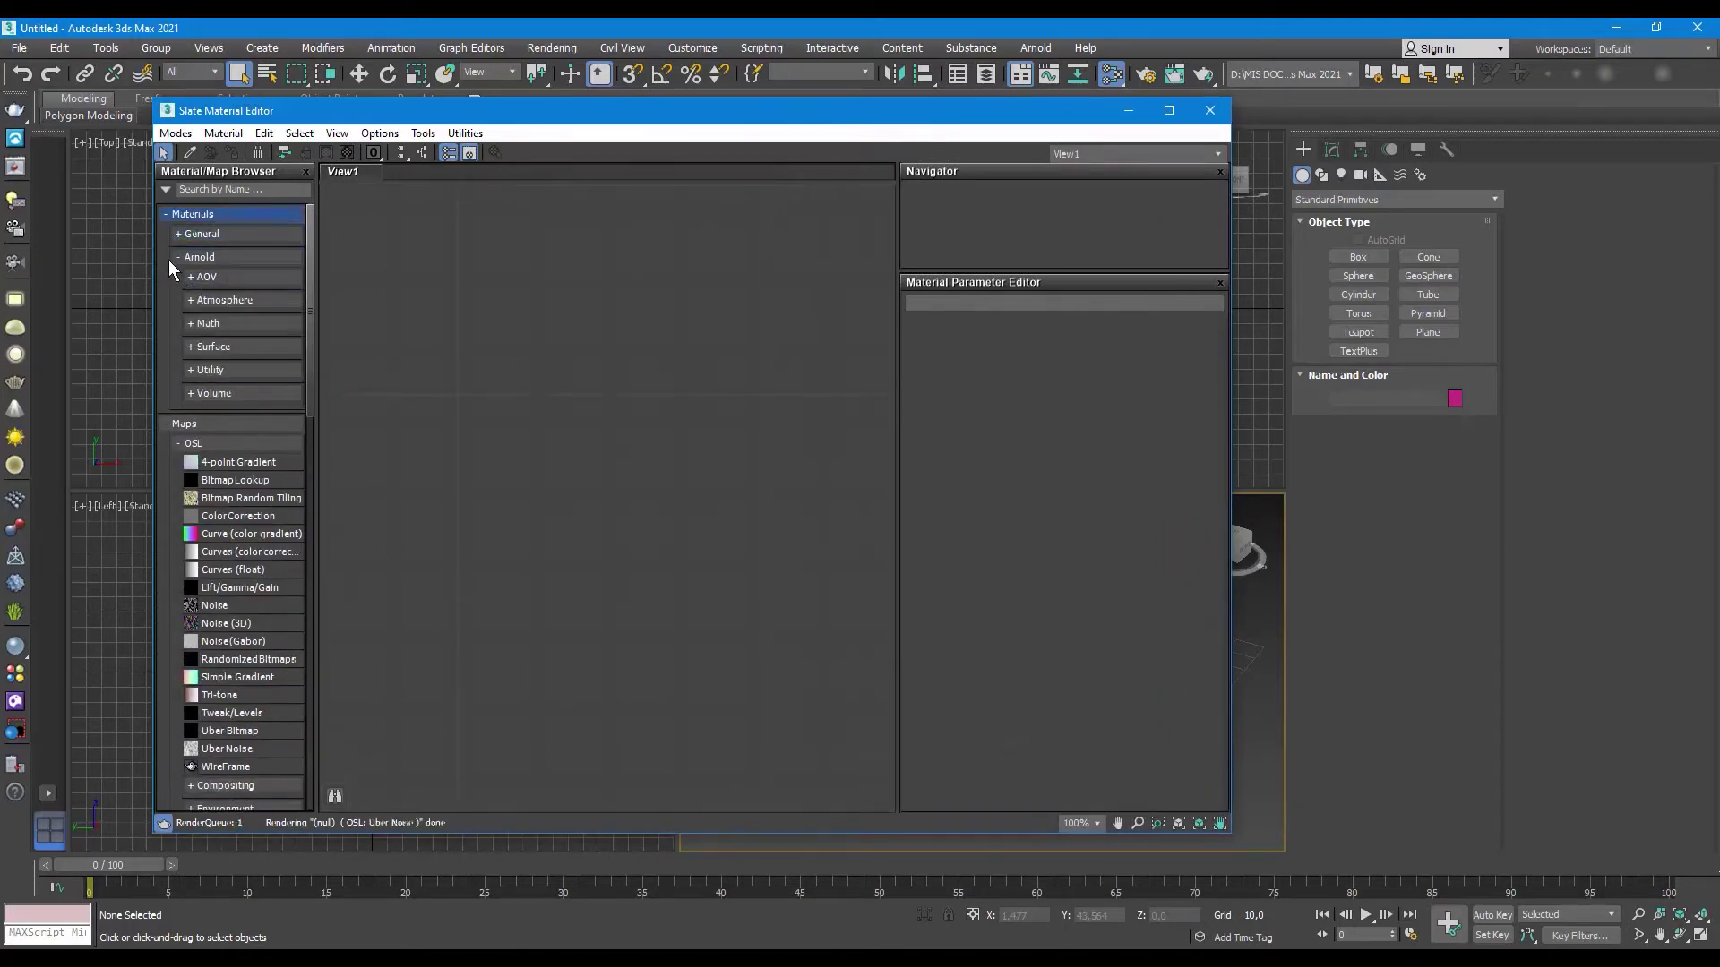
{"action": "left_click", "coordinate": [177, 259]}
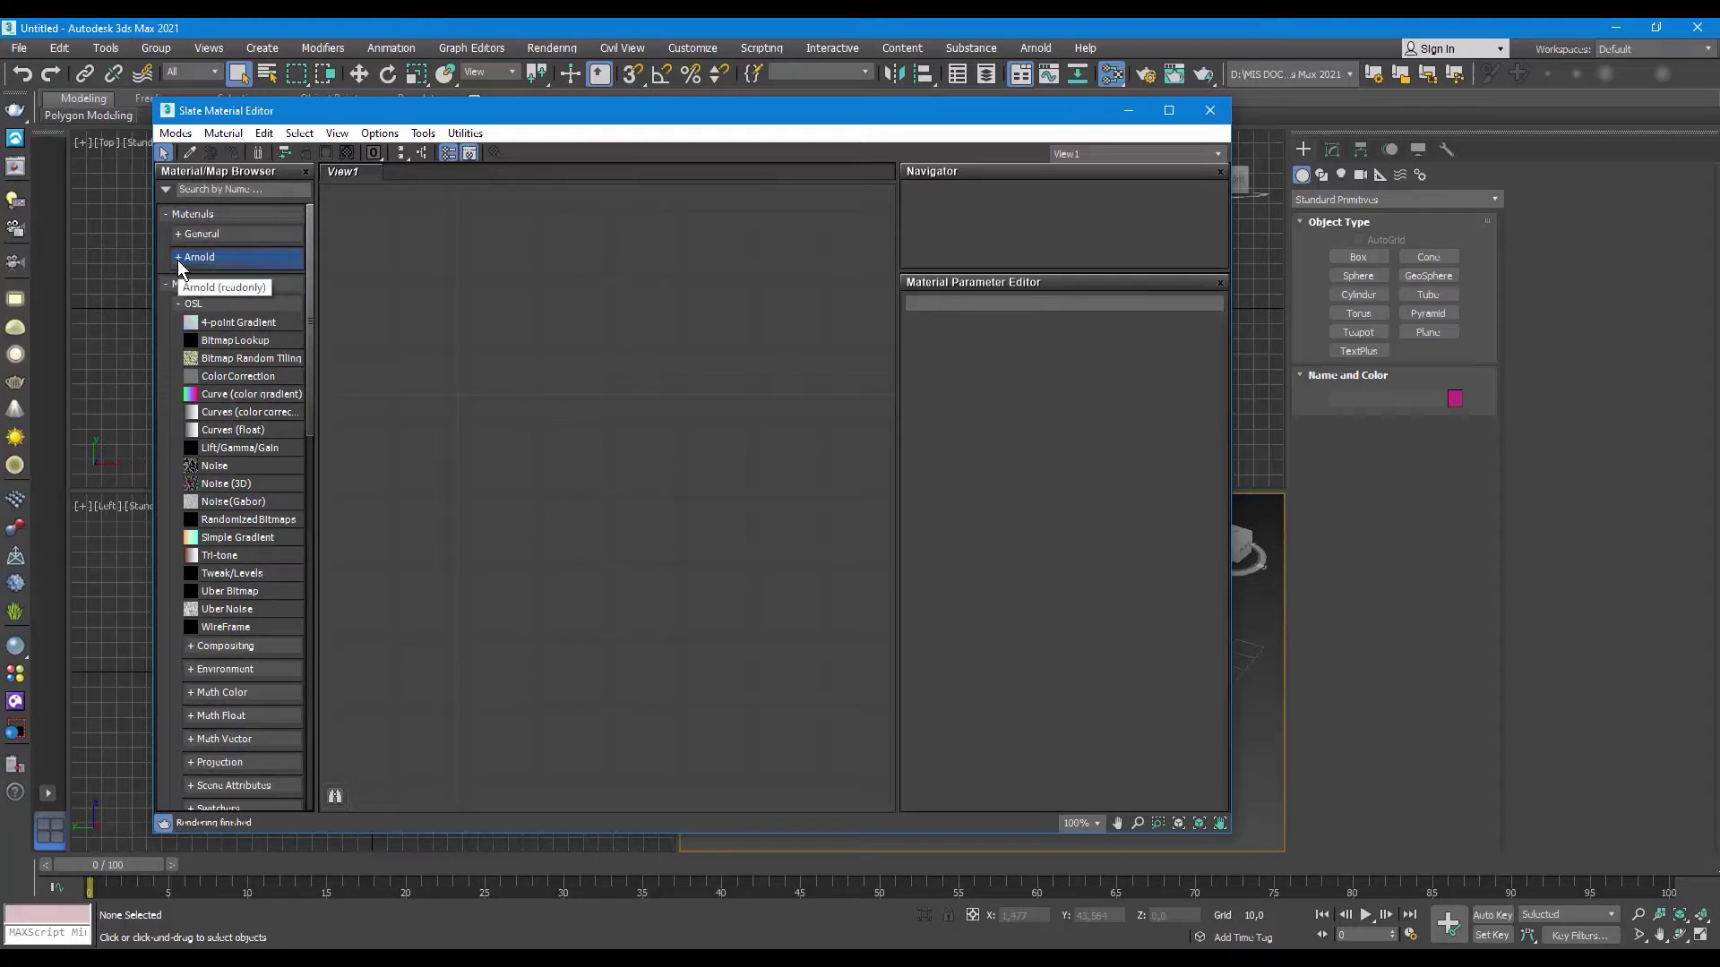
{"action": "left_click", "coordinate": [176, 233]}
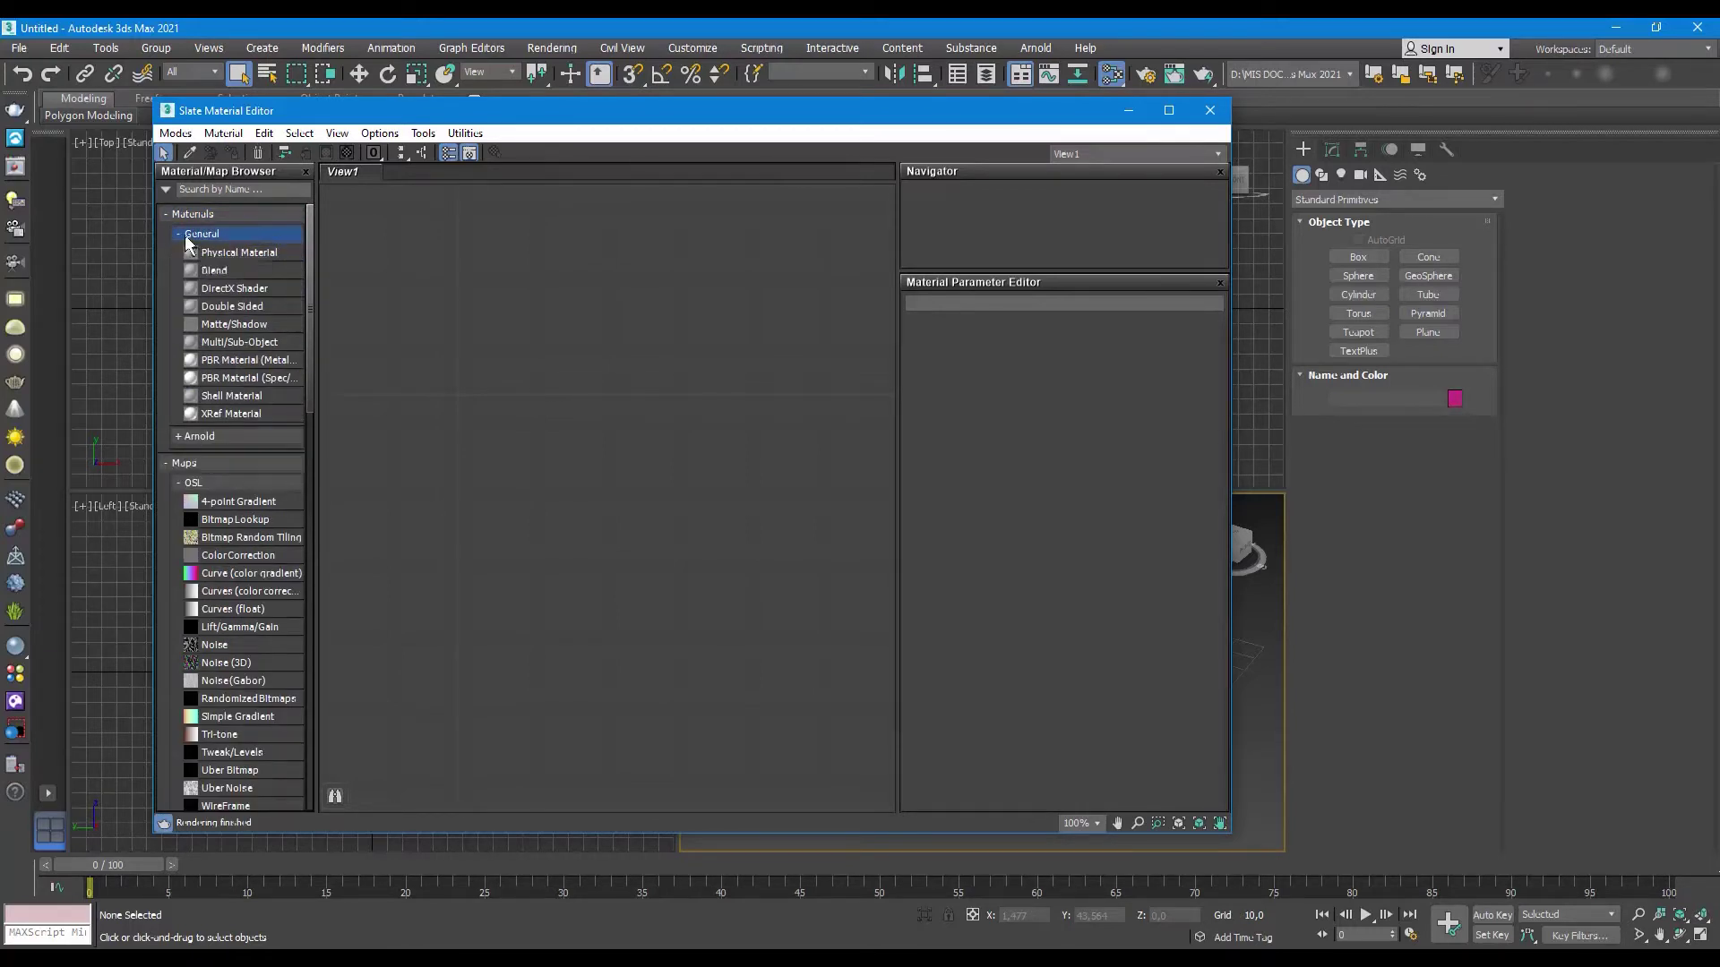
{"action": "left_click", "coordinate": [176, 235]}
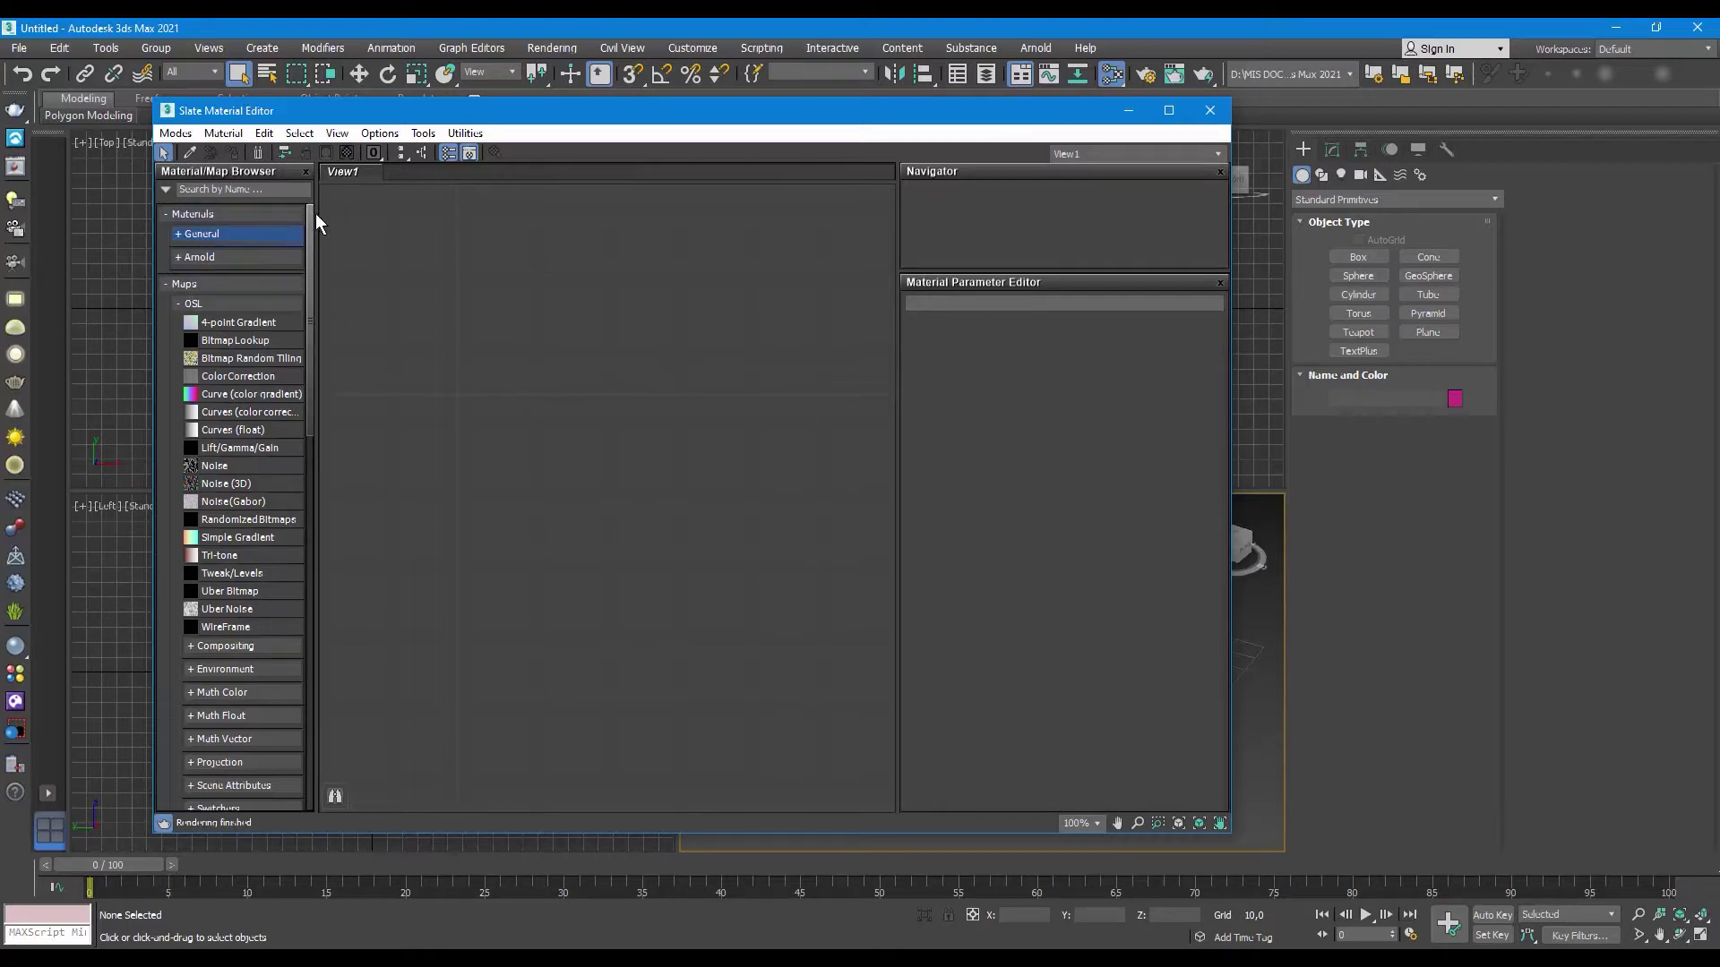
Step: Widen the Material/Map Browser panel and peek into Maps and Sample Slots
{"action": "left_click_drag", "start_coordinate": [315, 213], "coordinate": [446, 251]}
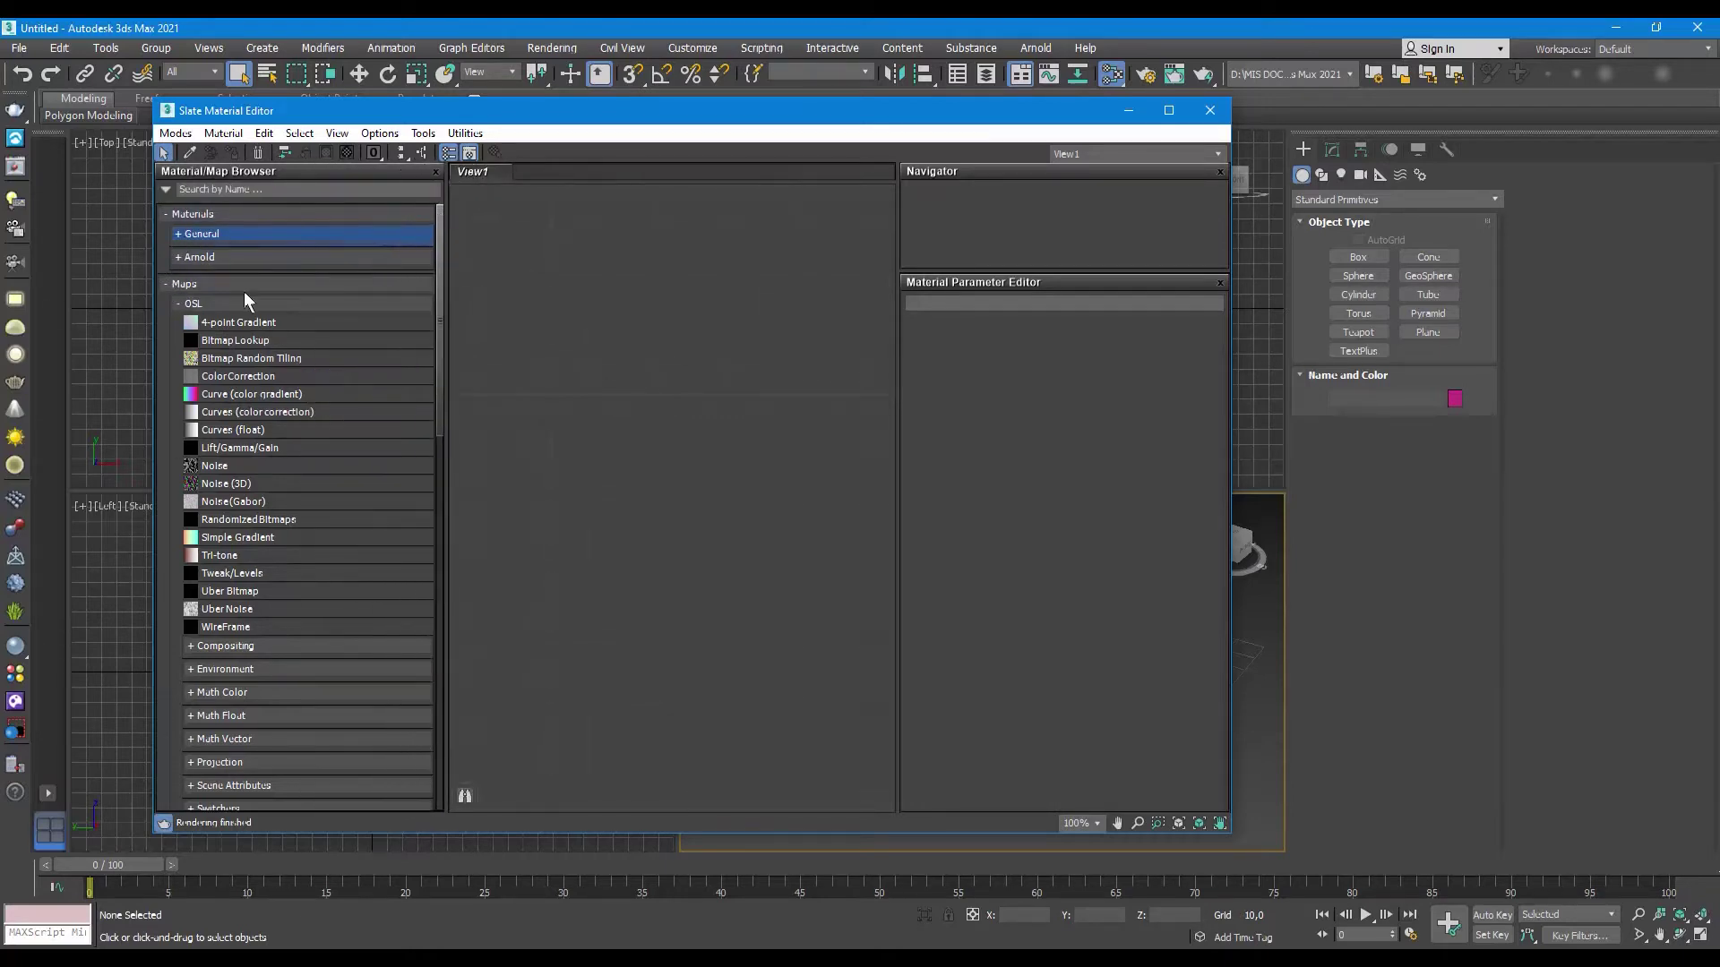
{"action": "left_click", "coordinate": [167, 284]}
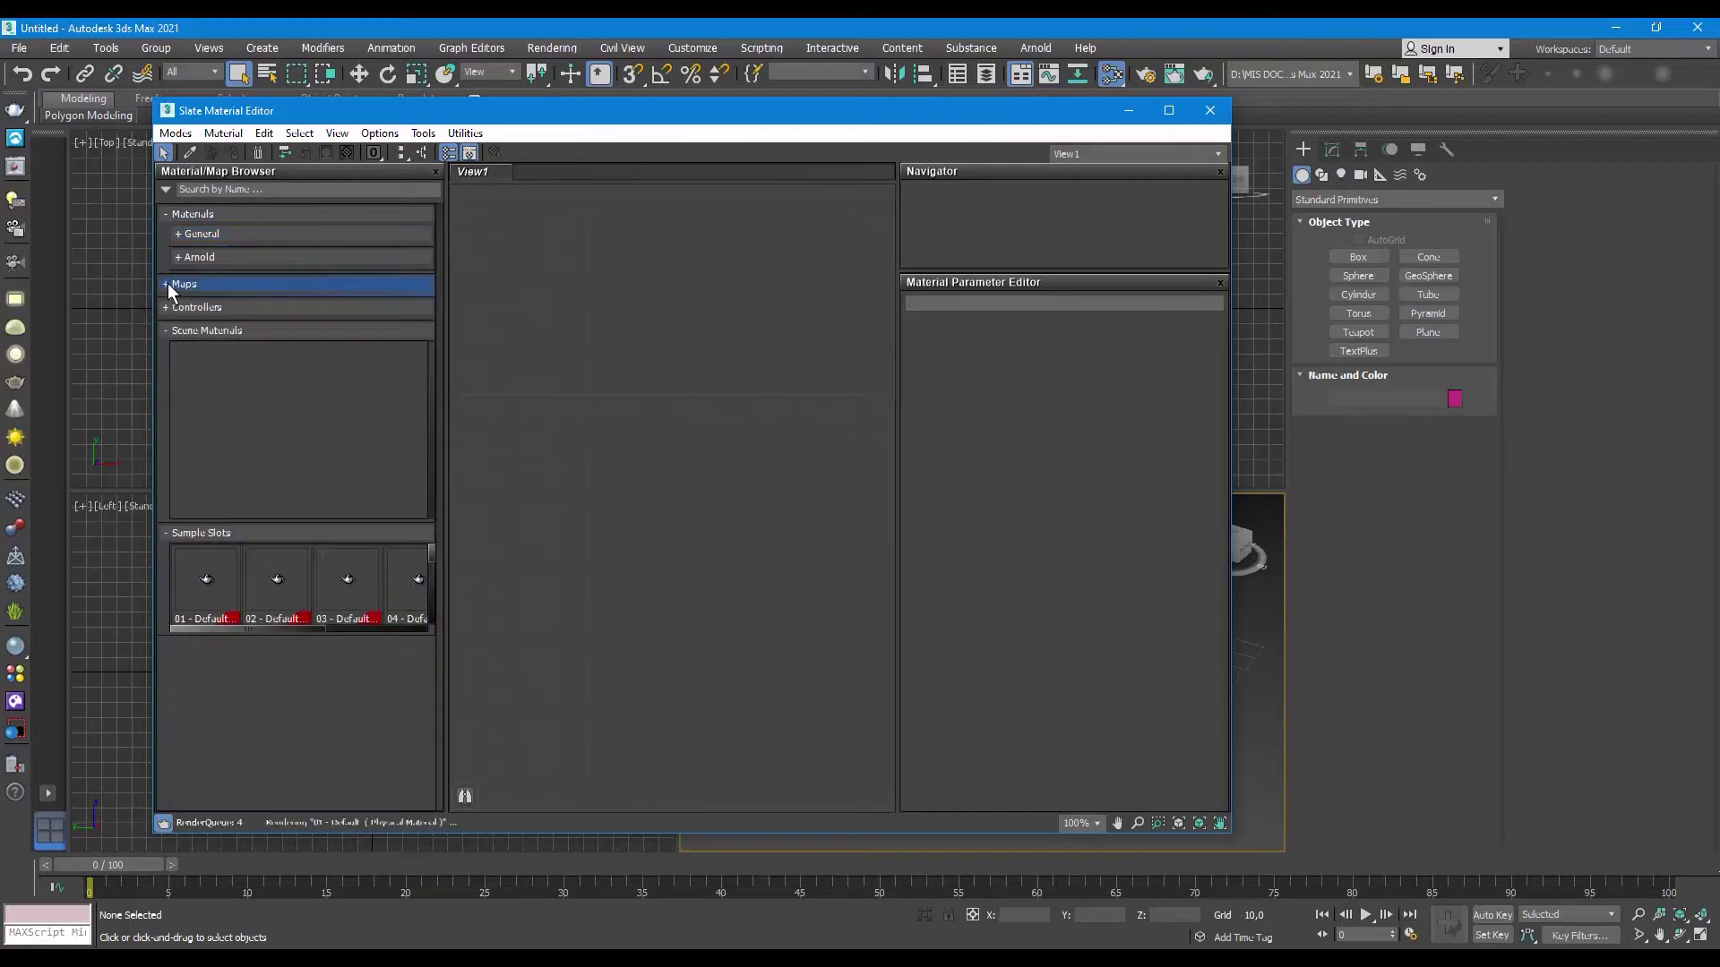
{"action": "left_click", "coordinate": [167, 330]}
{"action": "left_click", "coordinate": [165, 353]}
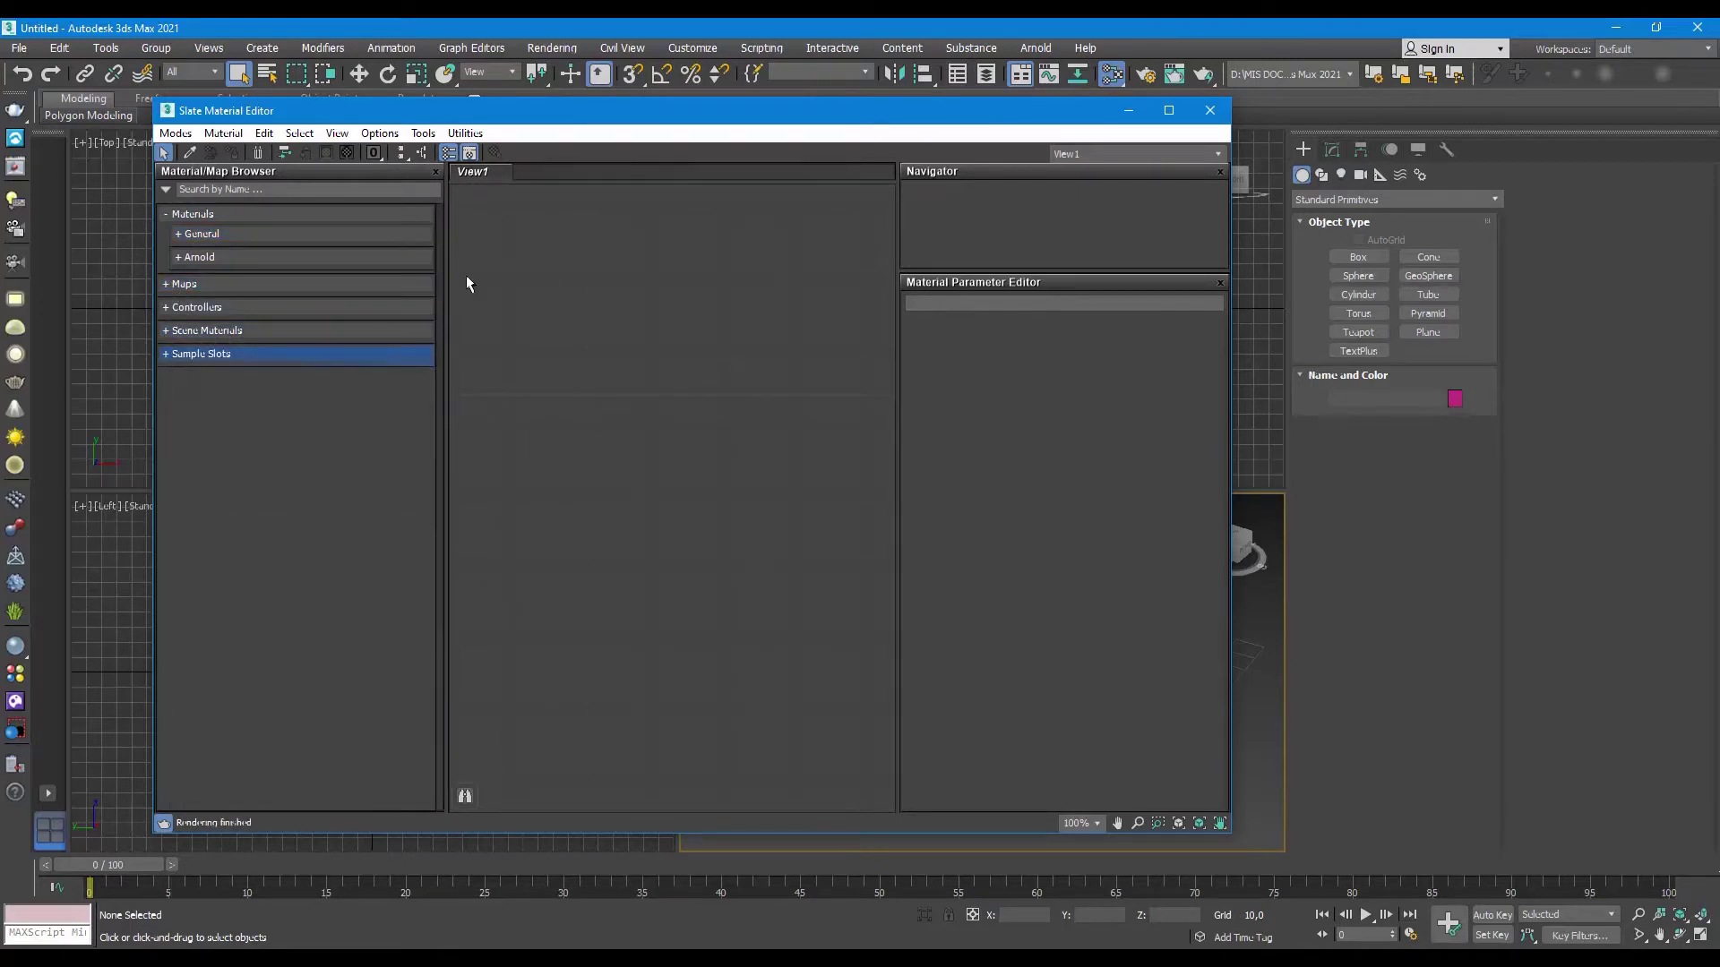
{"action": "left_click_drag", "start_coordinate": [445, 266], "coordinate": [379, 272]}
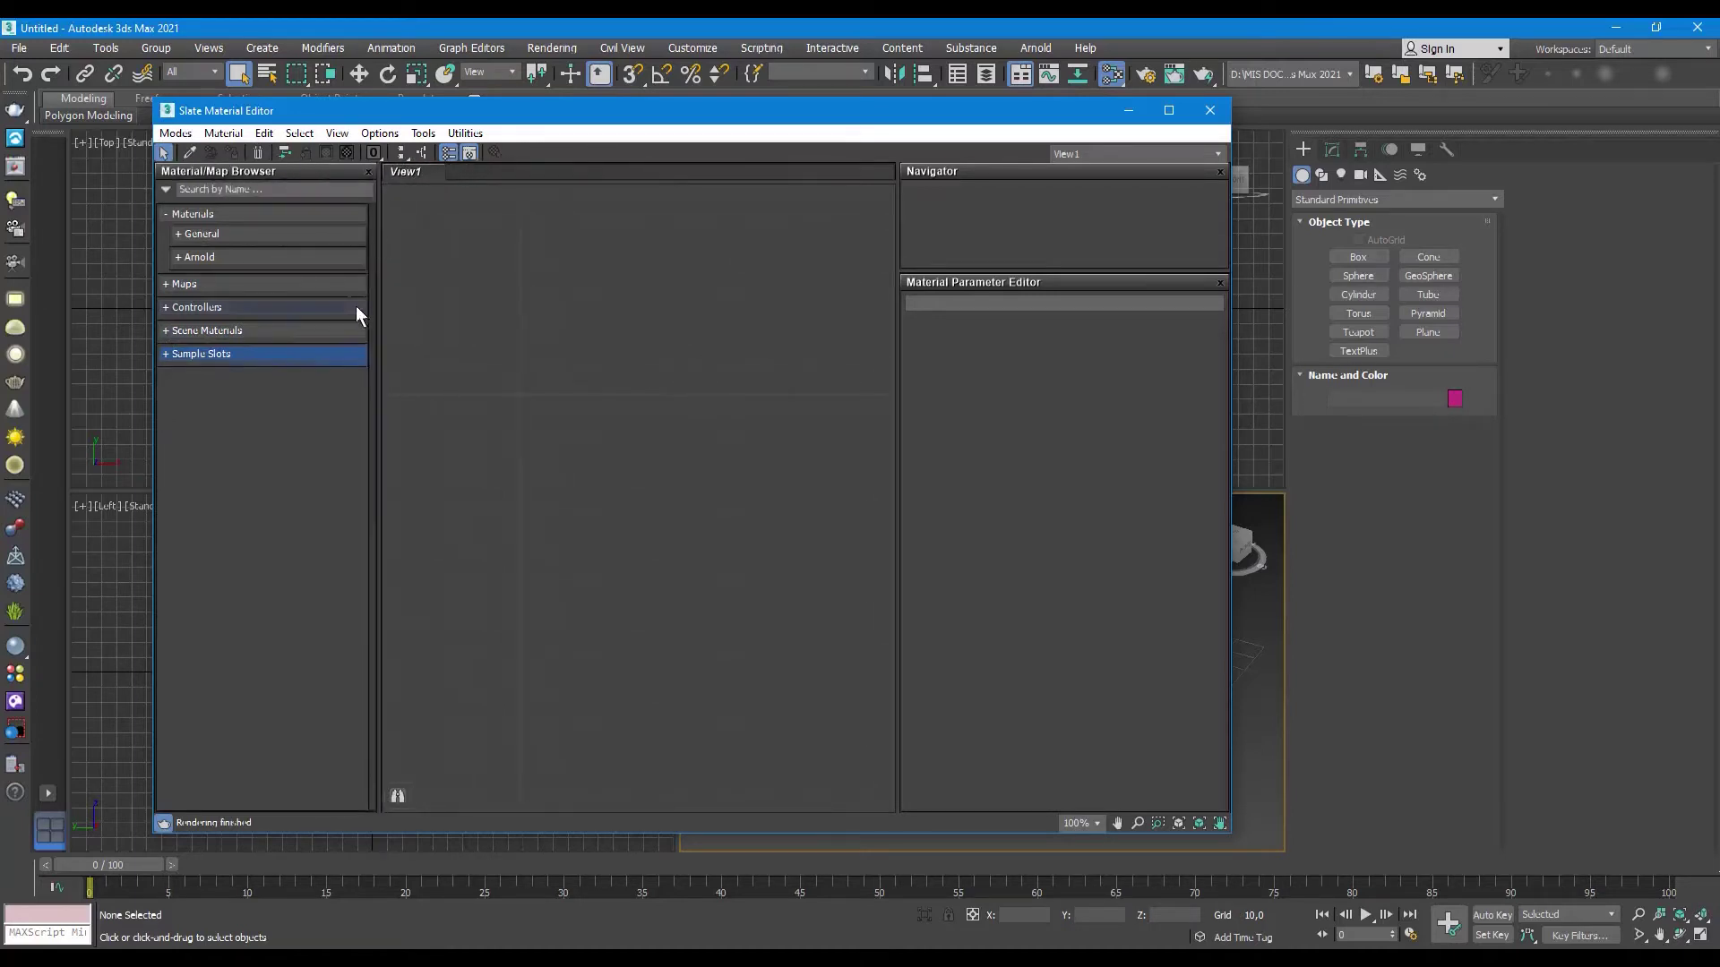
Step: Clear the stray text from the browser's search field
{"action": "left_click", "coordinate": [238, 191]}
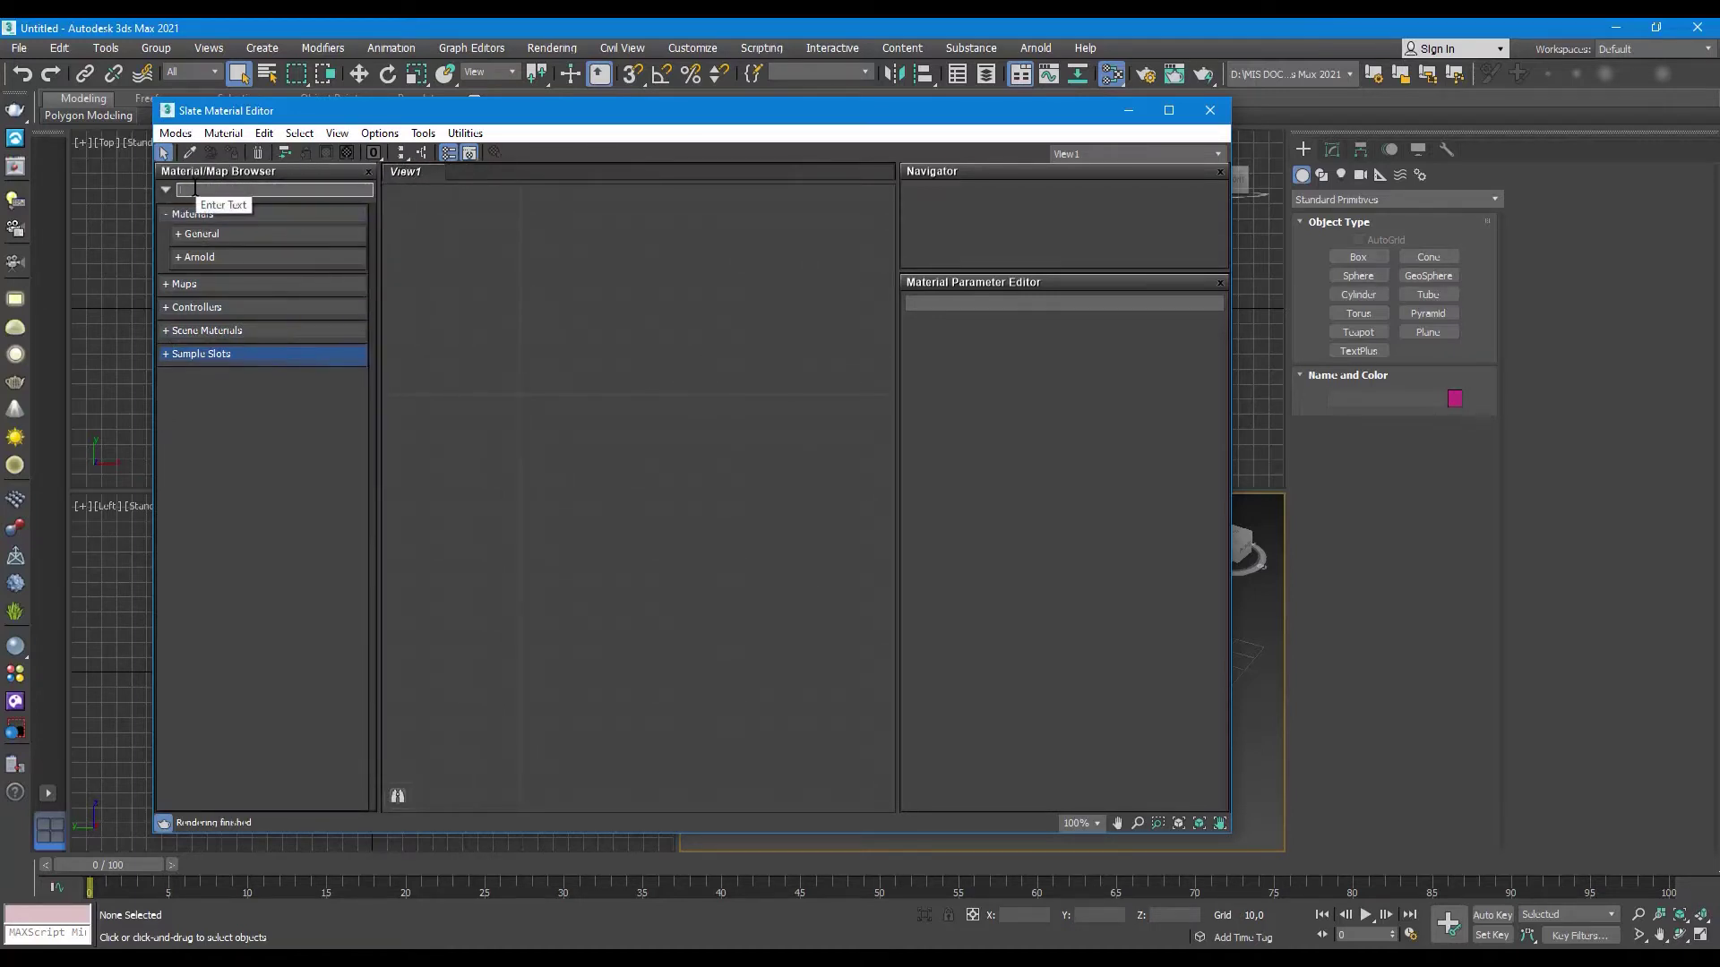
{"action": "type", "text": "M"}
{"action": "key", "text": "BackSpace"}
{"action": "type", "text": "jg"}
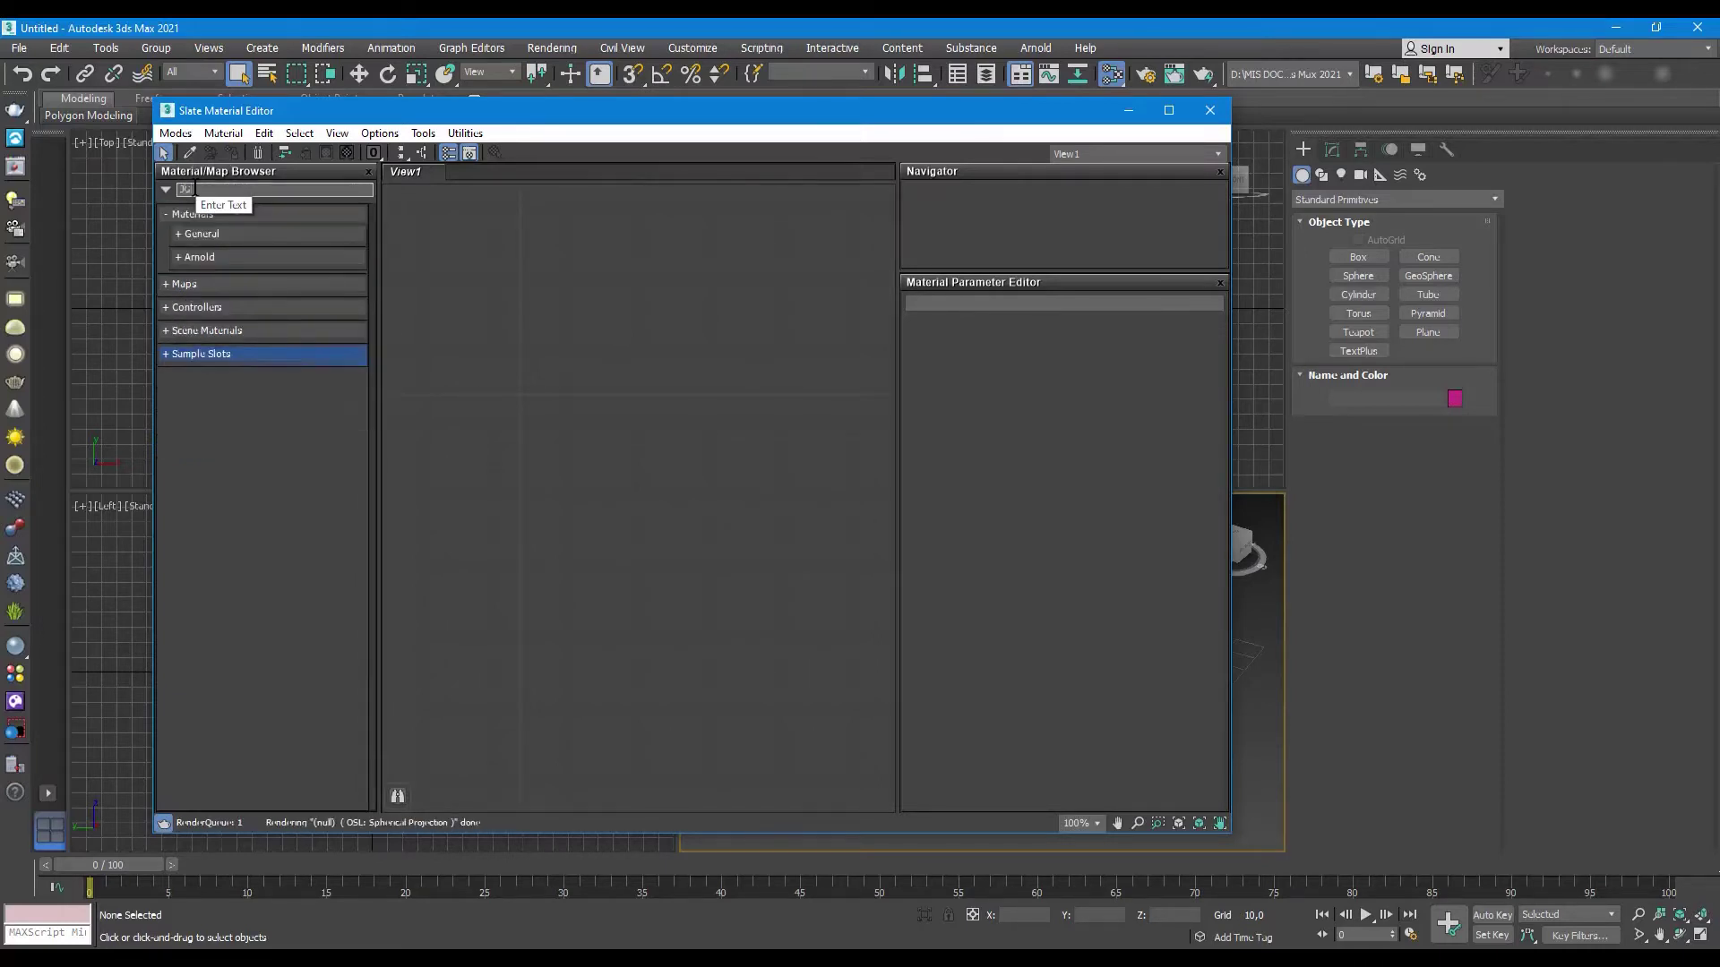
{"action": "key", "text": "BackSpace"}
{"action": "key", "text": "BackSpace"}
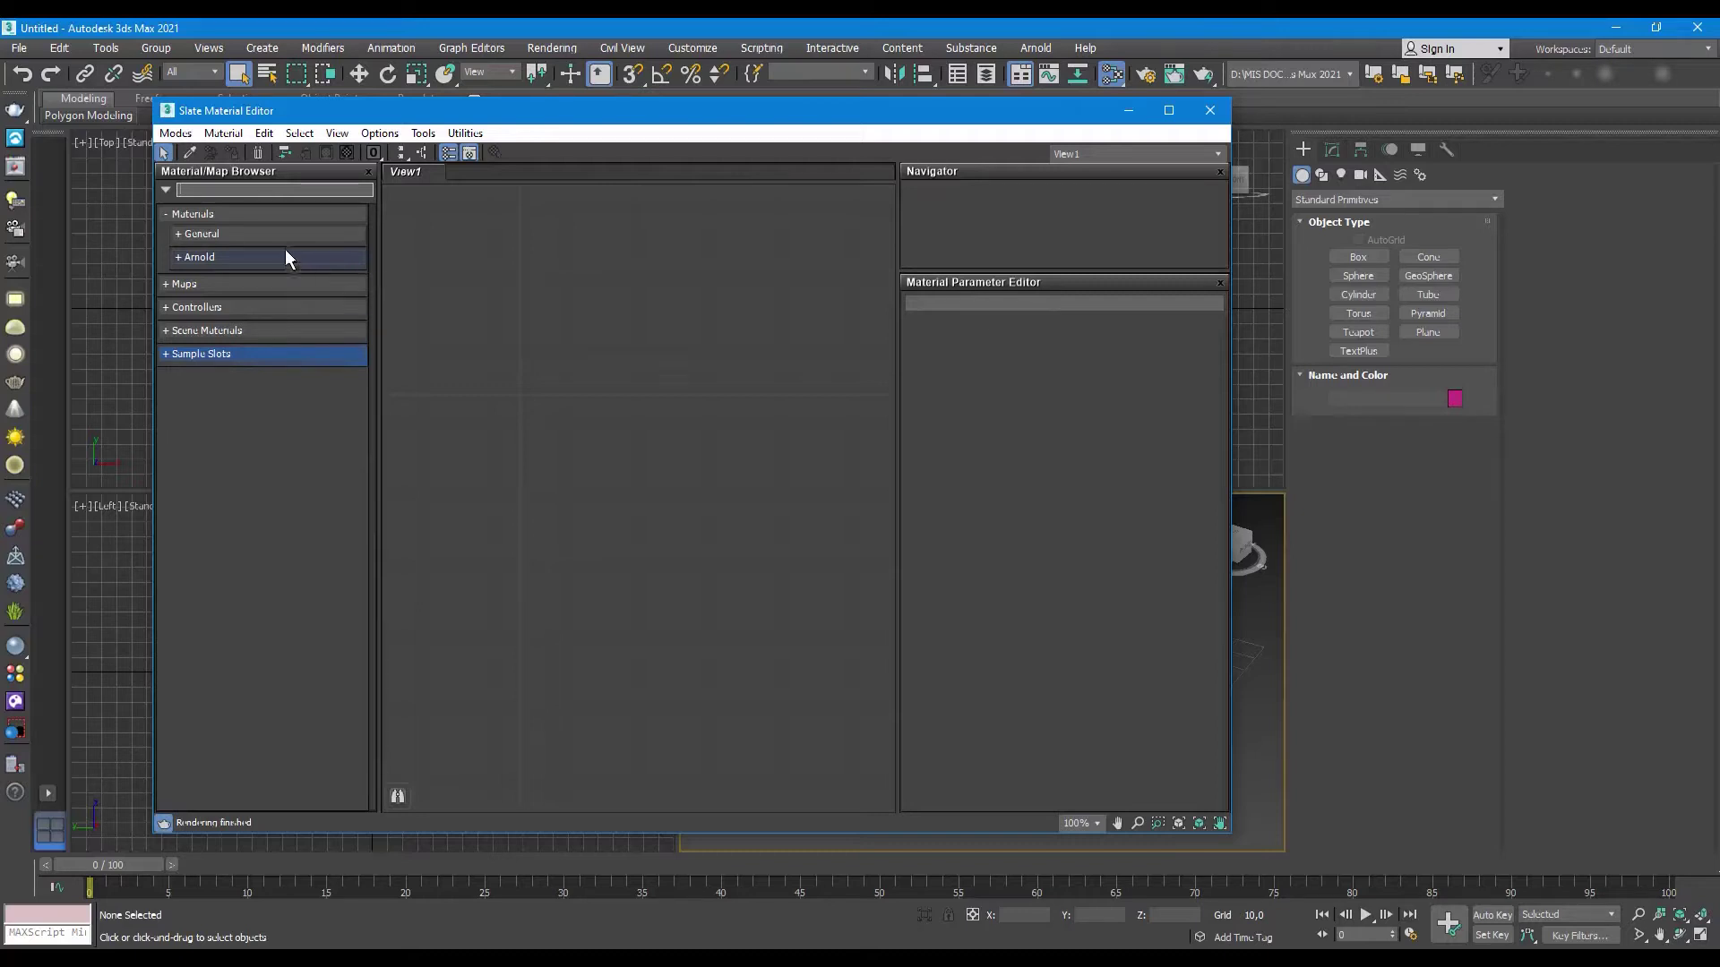
Step: Expand Materials and Maps, collapsing the OSL and General map groups
{"action": "left_click", "coordinate": [164, 216]}
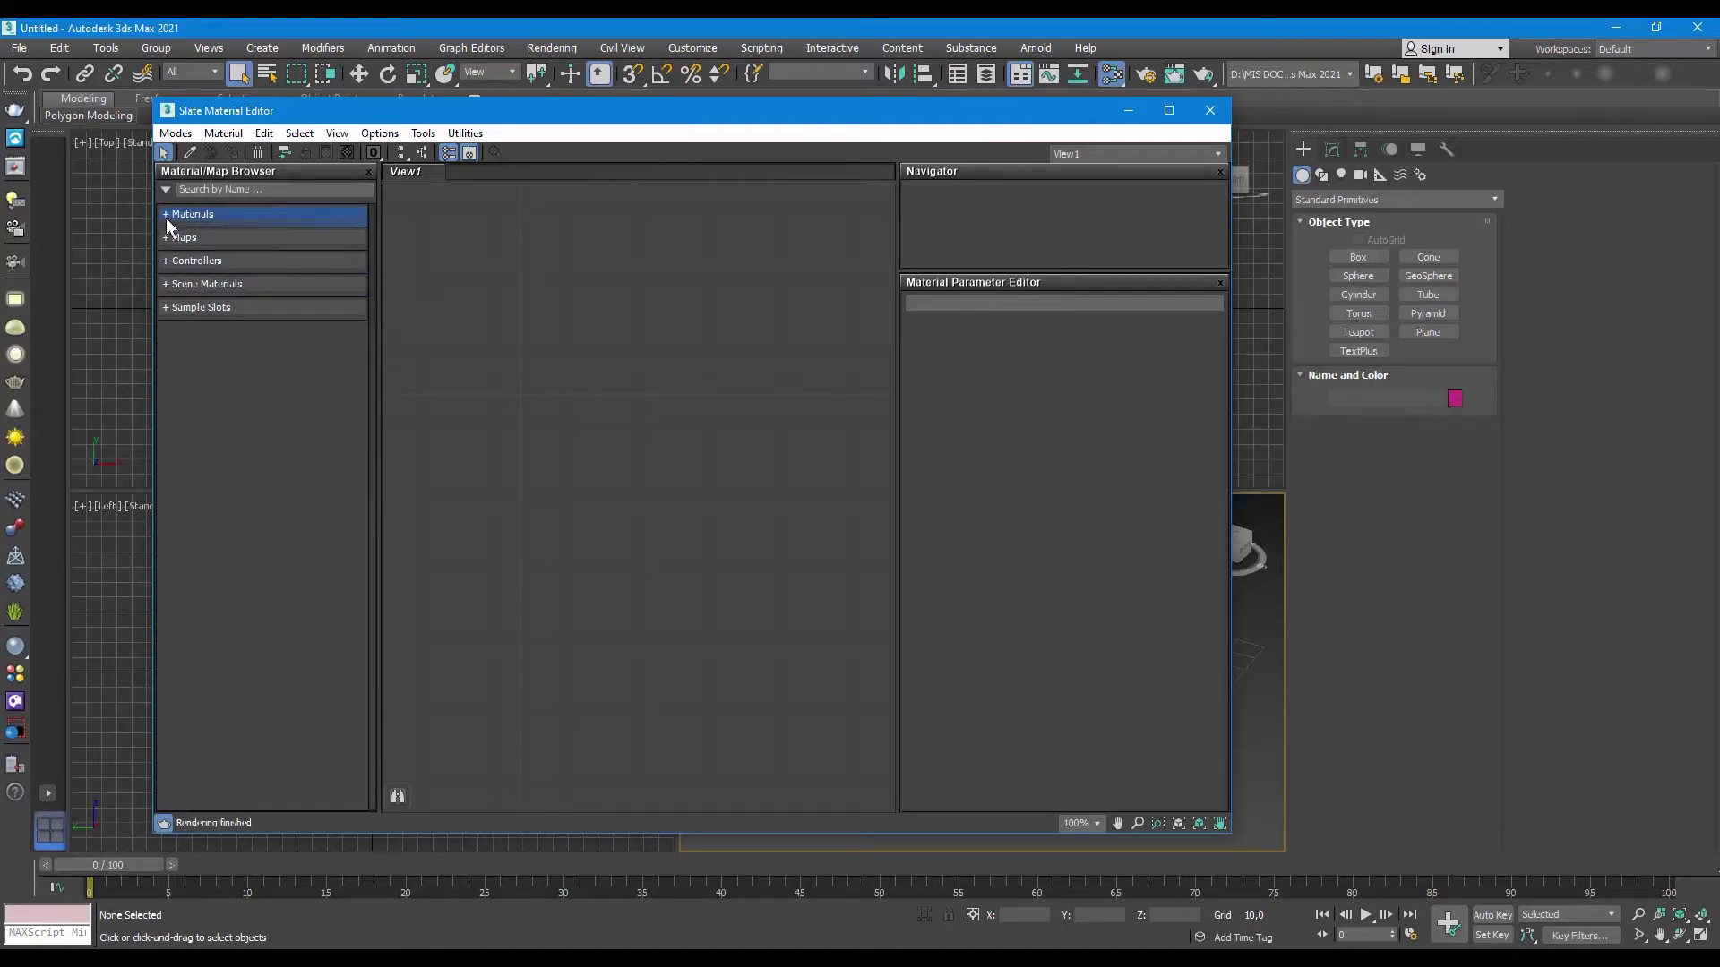
{"action": "left_click", "coordinate": [167, 217]}
{"action": "left_click", "coordinate": [165, 283]}
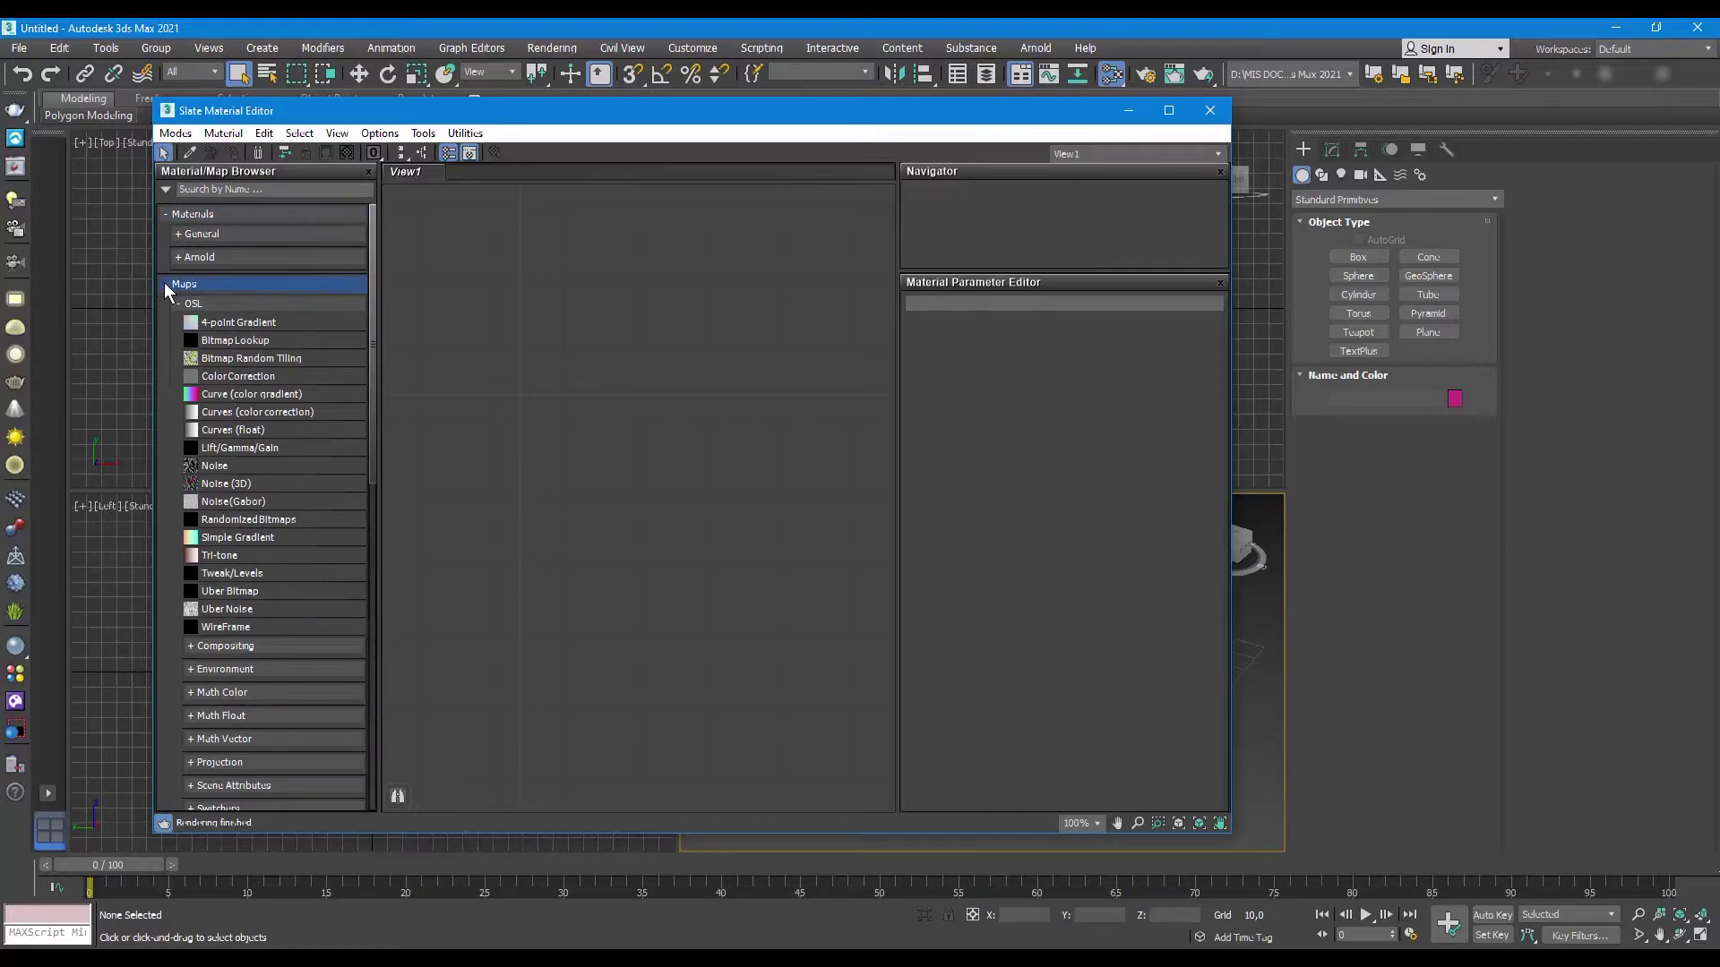
{"action": "left_click", "coordinate": [172, 304]}
{"action": "left_click", "coordinate": [175, 327]}
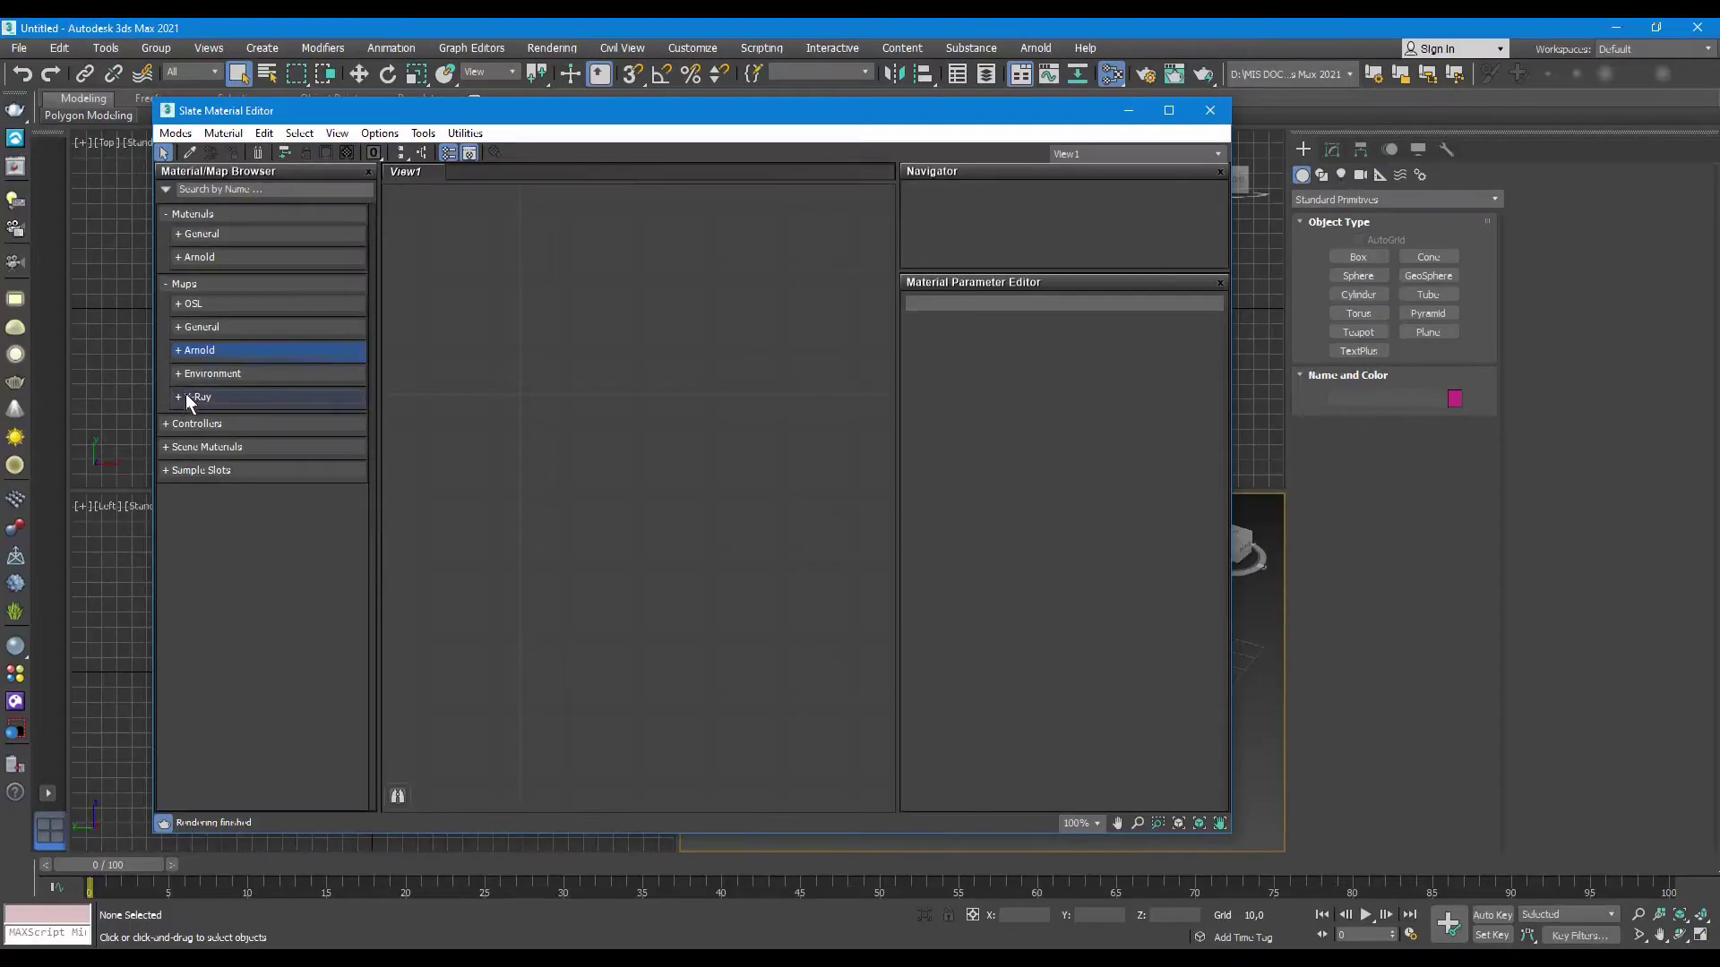
Step: Look through the V-Ray maps group, then close the Slate Material Editor
{"action": "left_click", "coordinate": [172, 394]}
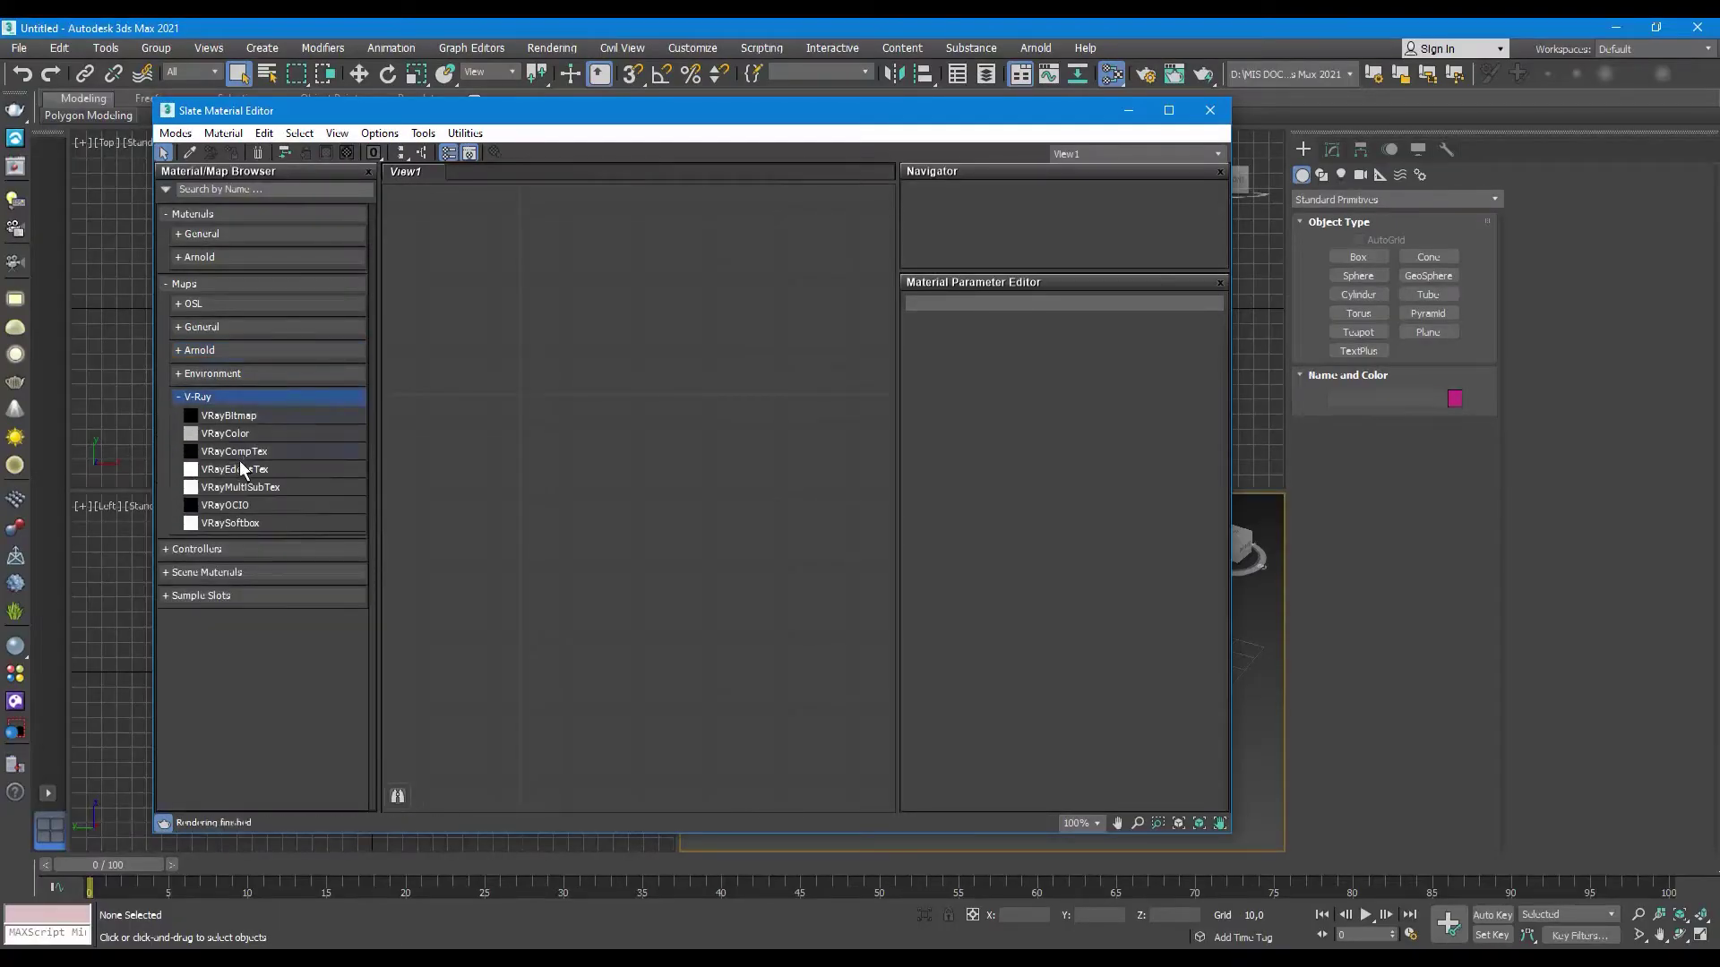
{"action": "left_click", "coordinate": [181, 394]}
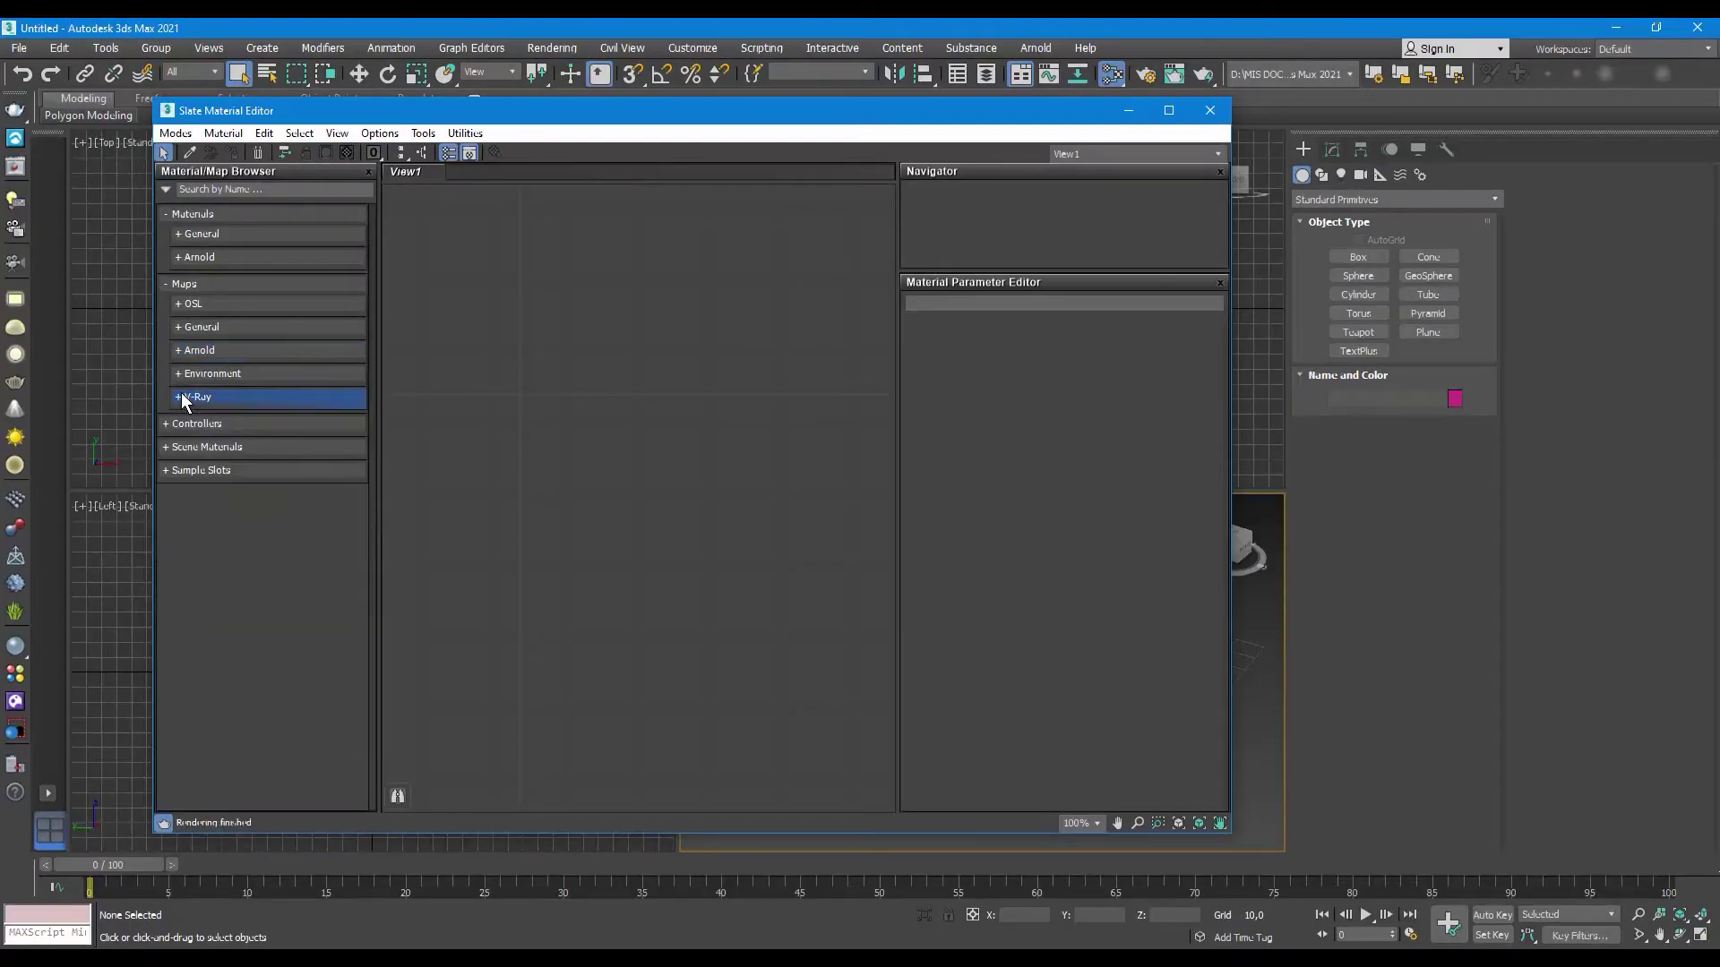
{"action": "left_click", "coordinate": [1218, 107]}
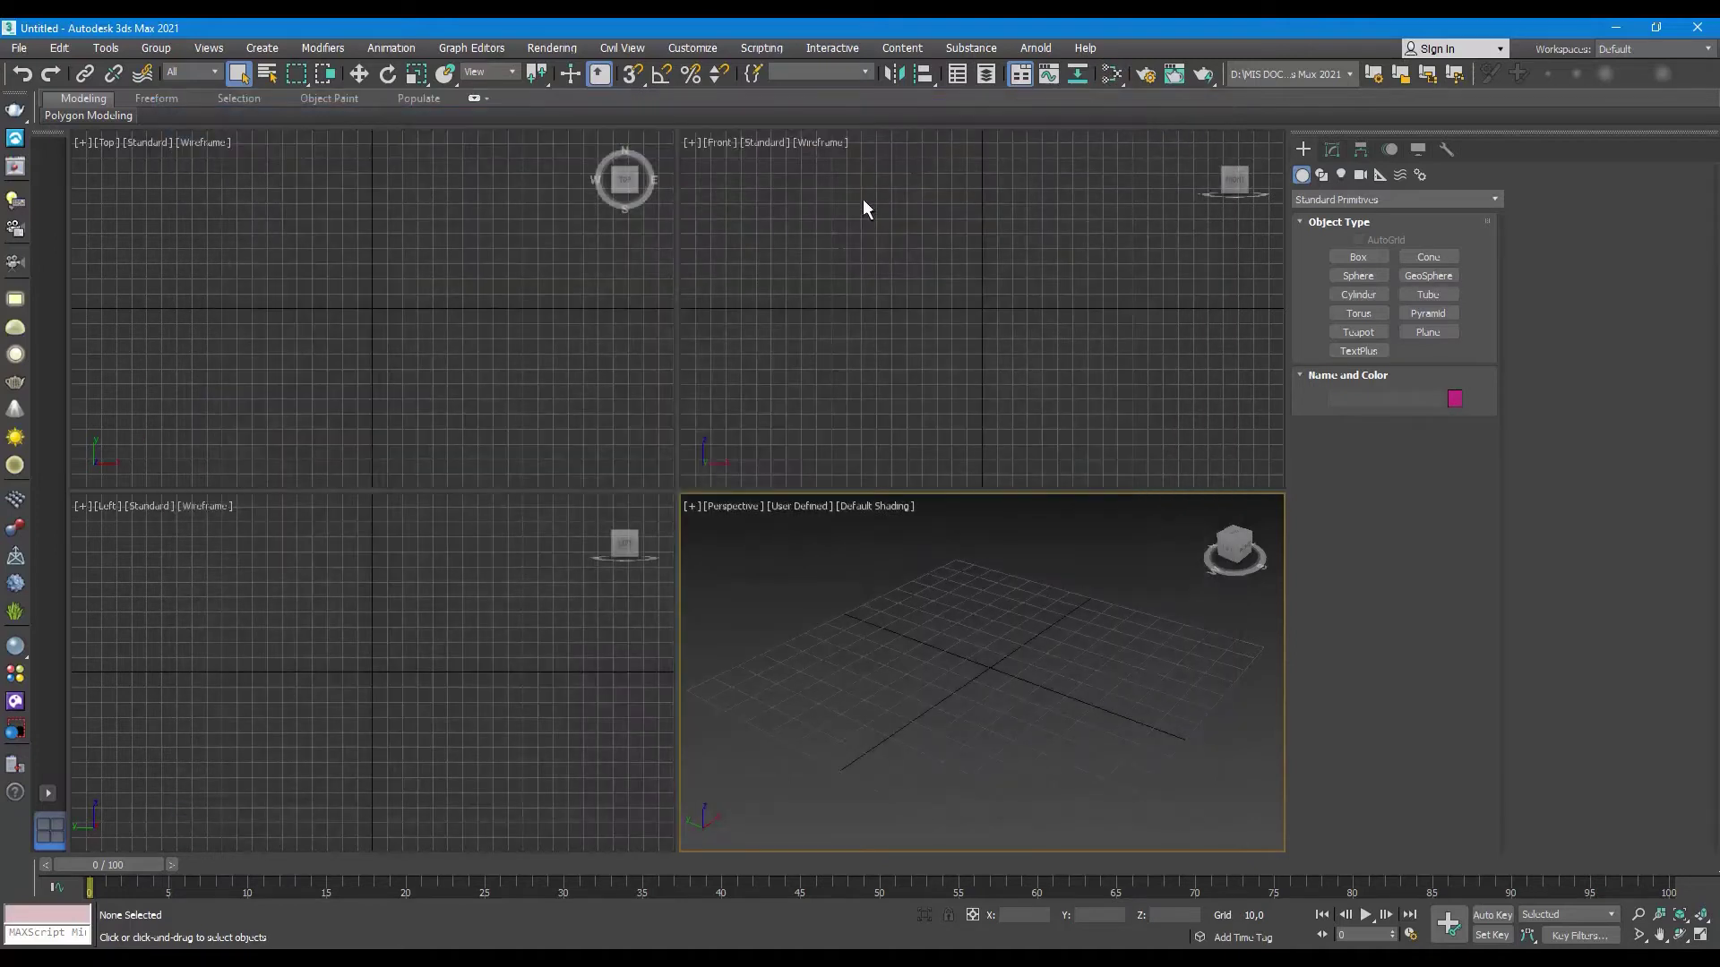
{"action": "left_click", "coordinate": [1147, 76]}
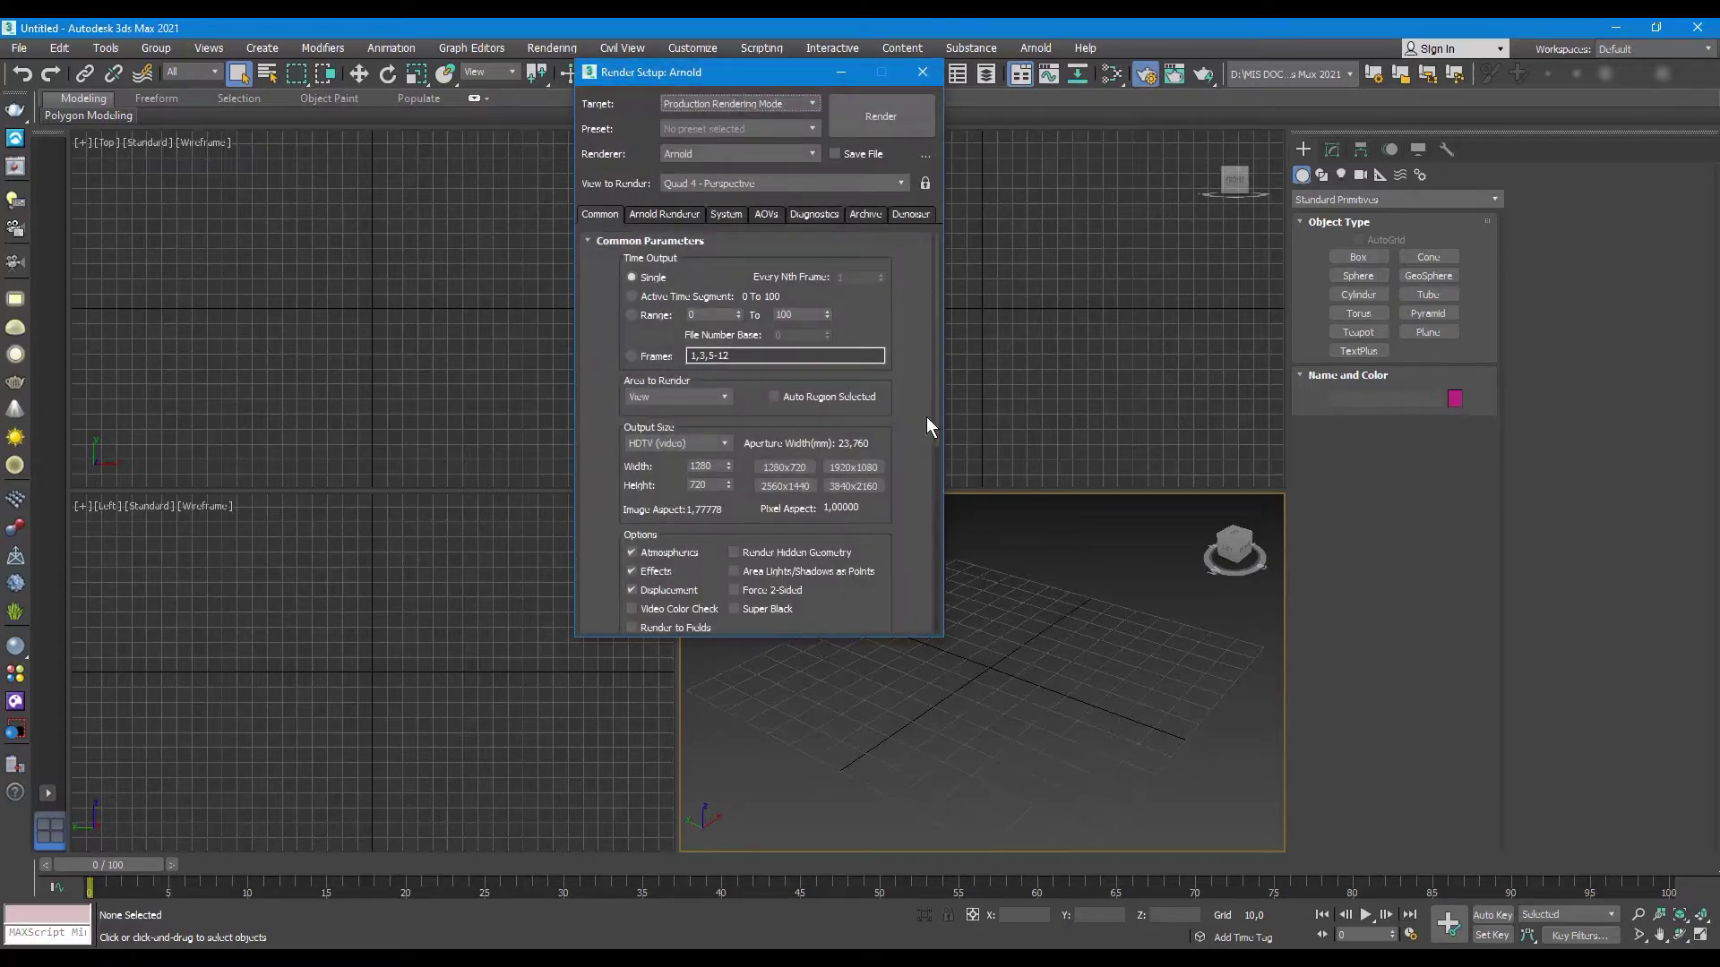
Step: Assign V-Ray 5, update 1 for production and ART Renderer for ActiveShade
{"action": "left_click_drag", "start_coordinate": [927, 417], "coordinate": [947, 56]}
{"action": "scroll", "coordinate": [753, 358], "scroll_direction": "up", "scroll_amount": 5}
{"action": "left_click", "coordinate": [687, 242]}
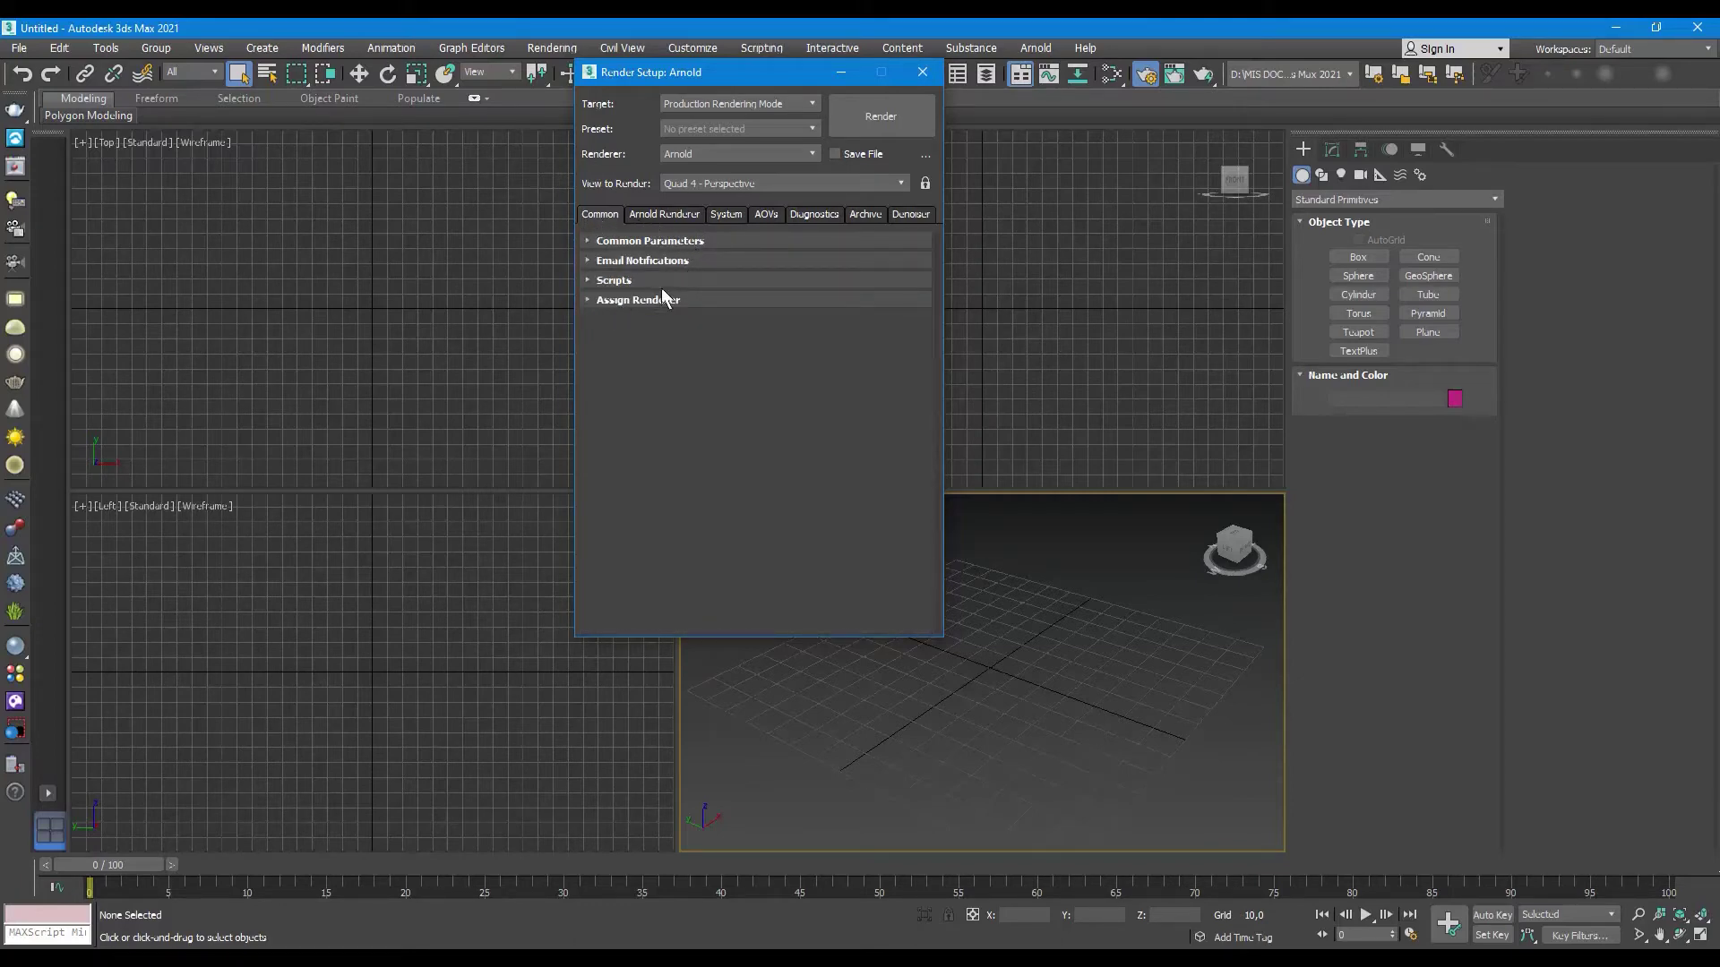
{"action": "left_click", "coordinate": [757, 301]}
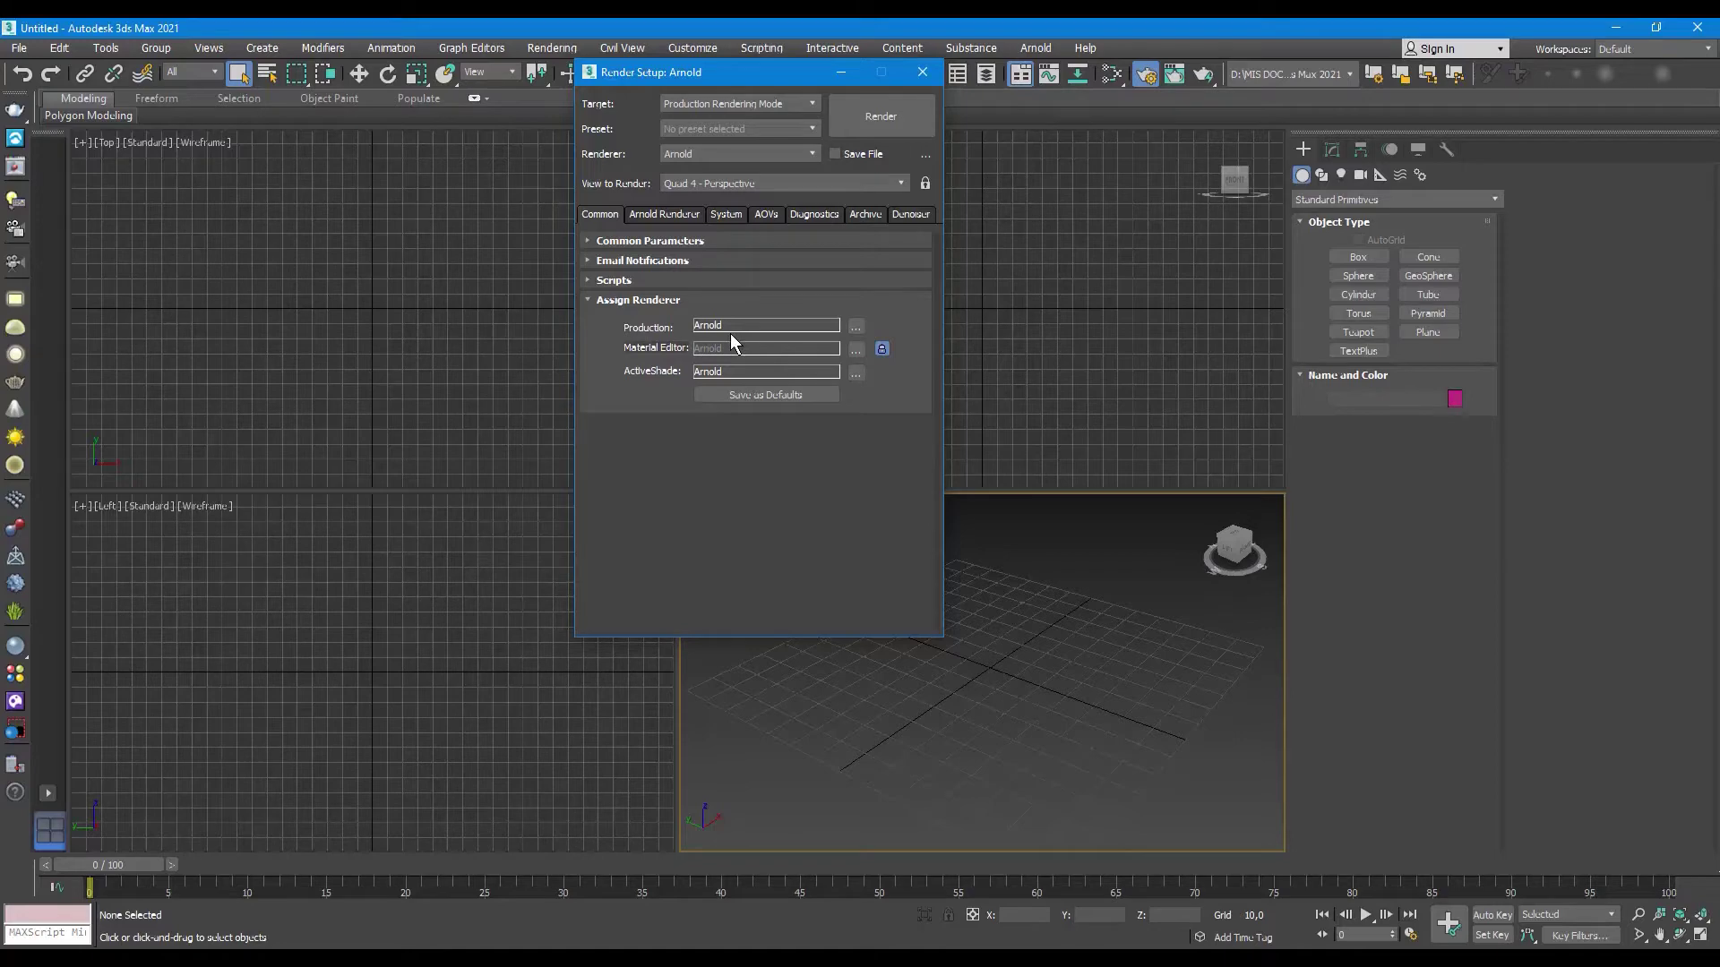
{"action": "left_click", "coordinate": [856, 326]}
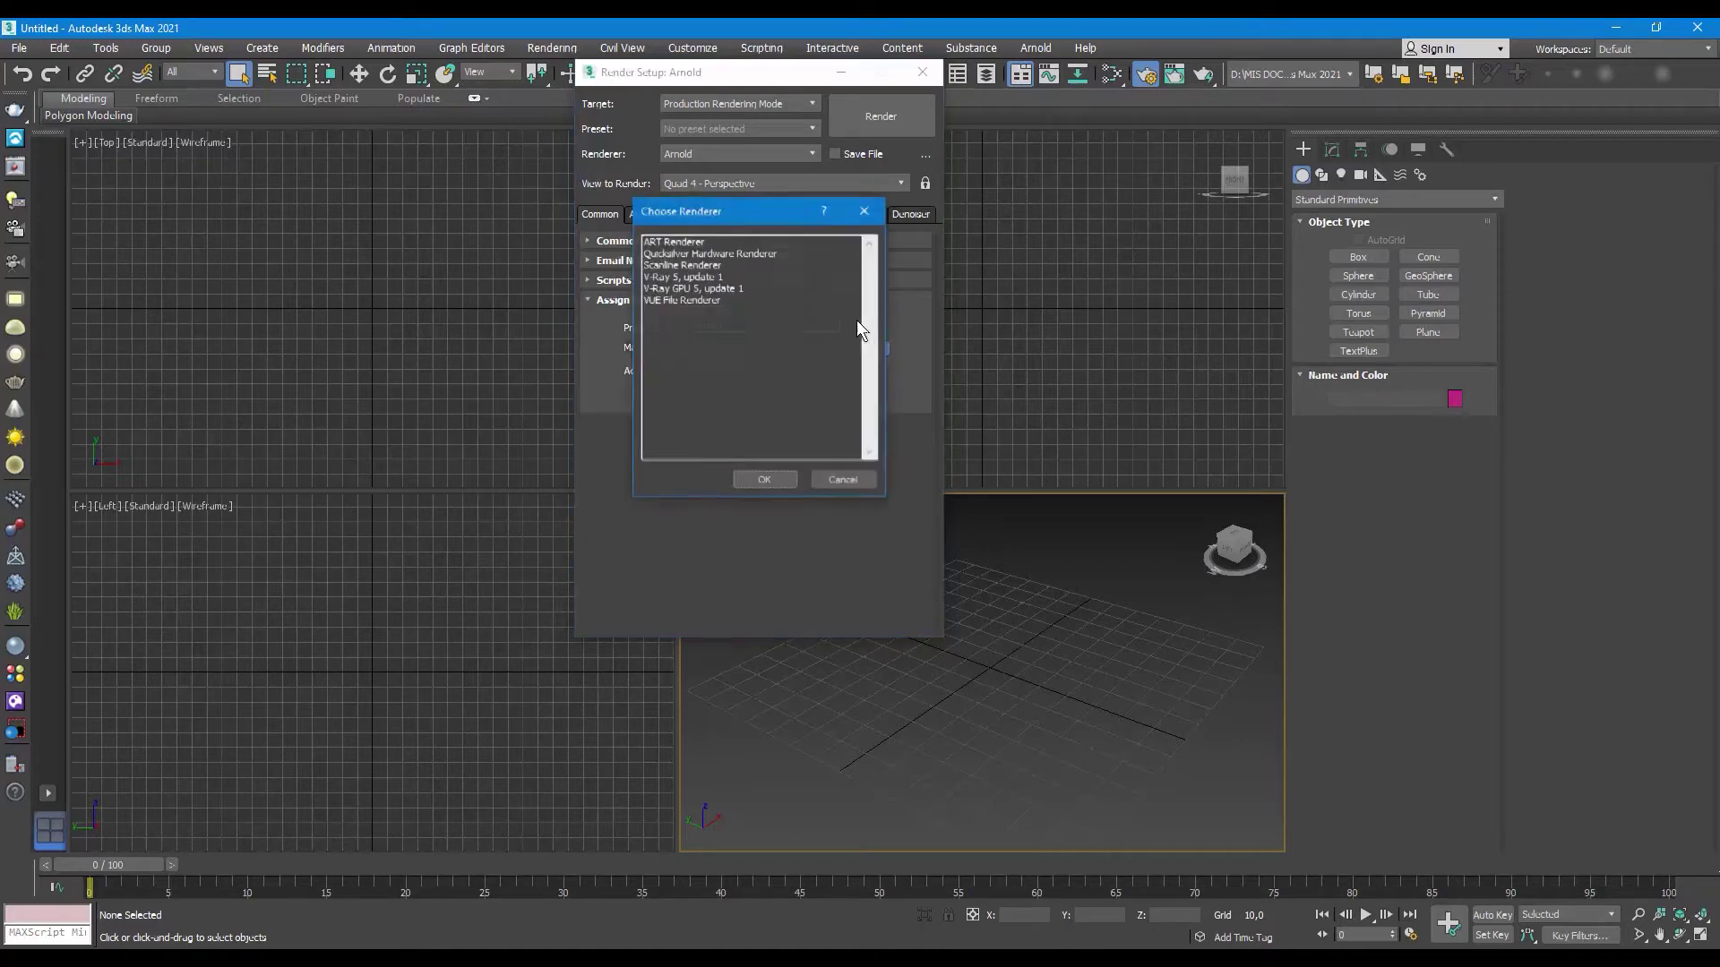
{"action": "double_click", "coordinate": [686, 279]}
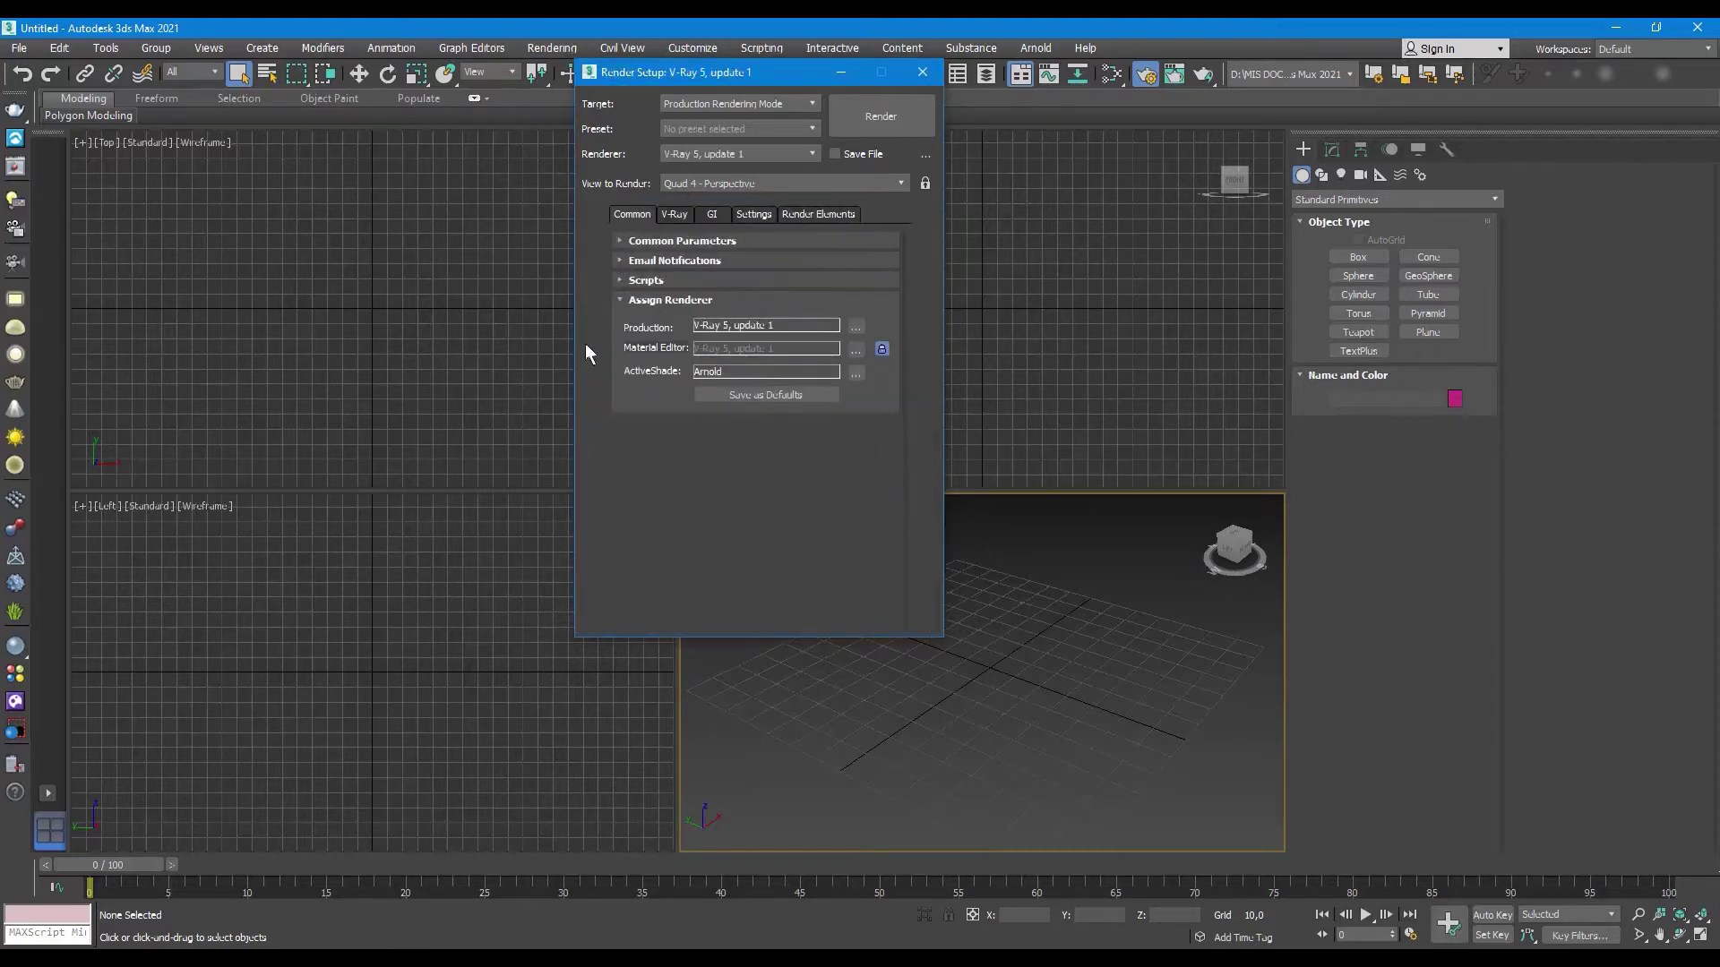
{"action": "left_click", "coordinate": [856, 375]}
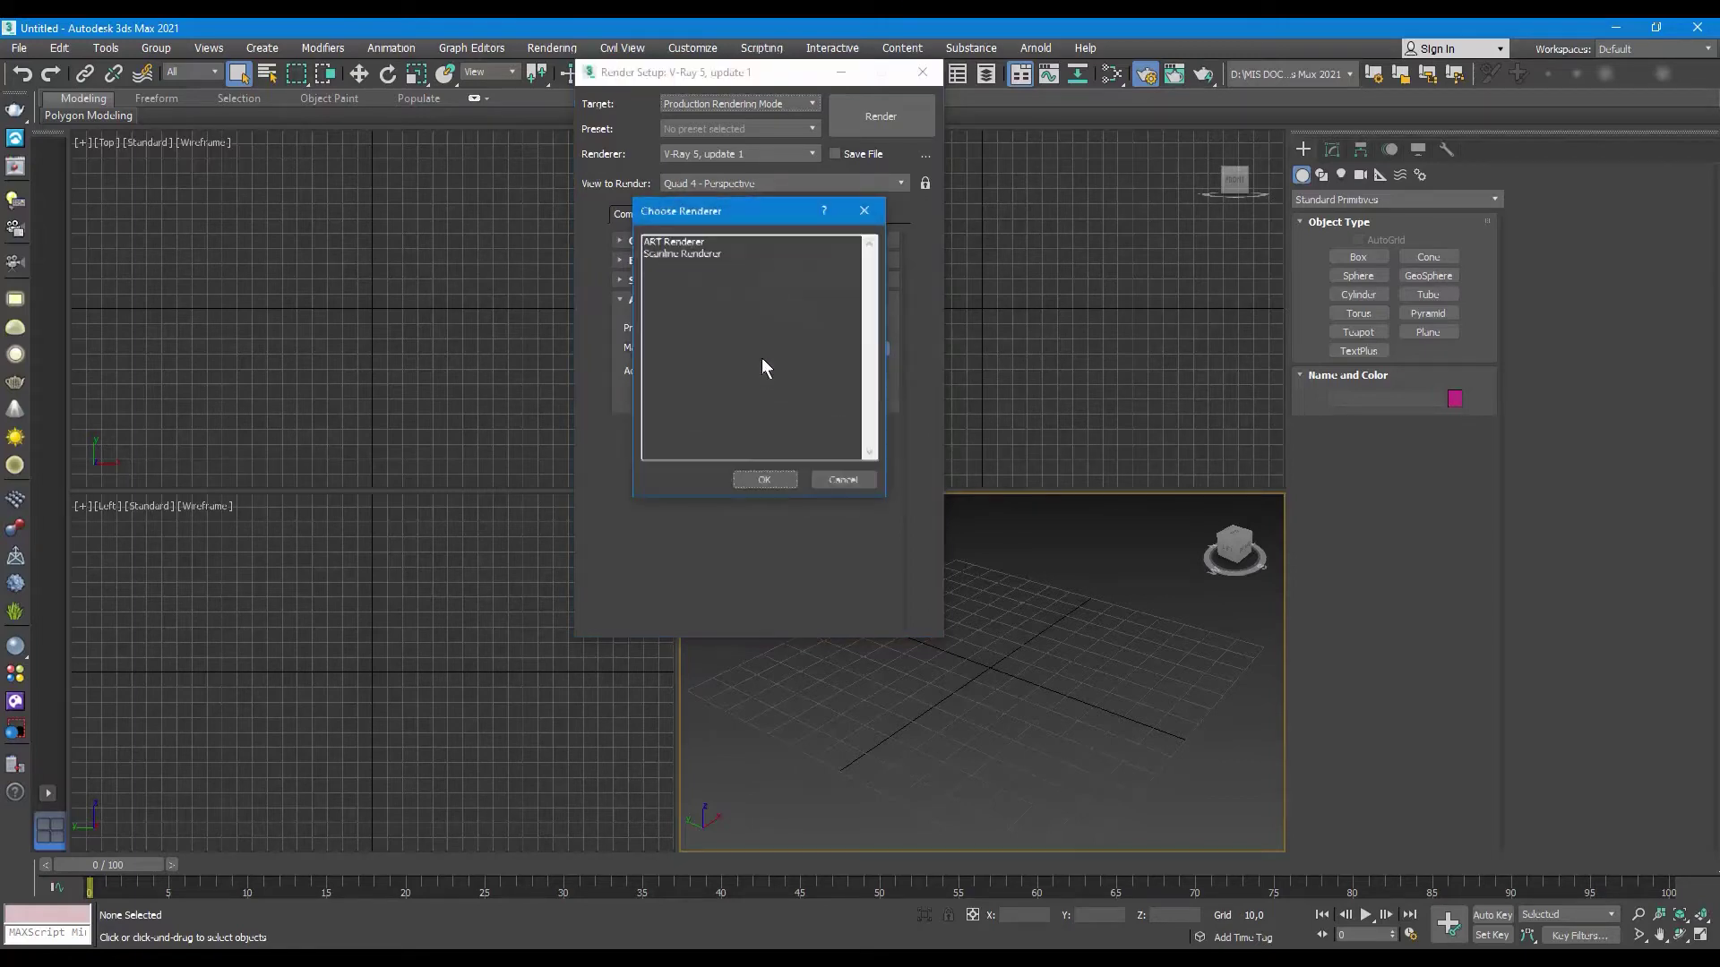
{"action": "double_click", "coordinate": [690, 242]}
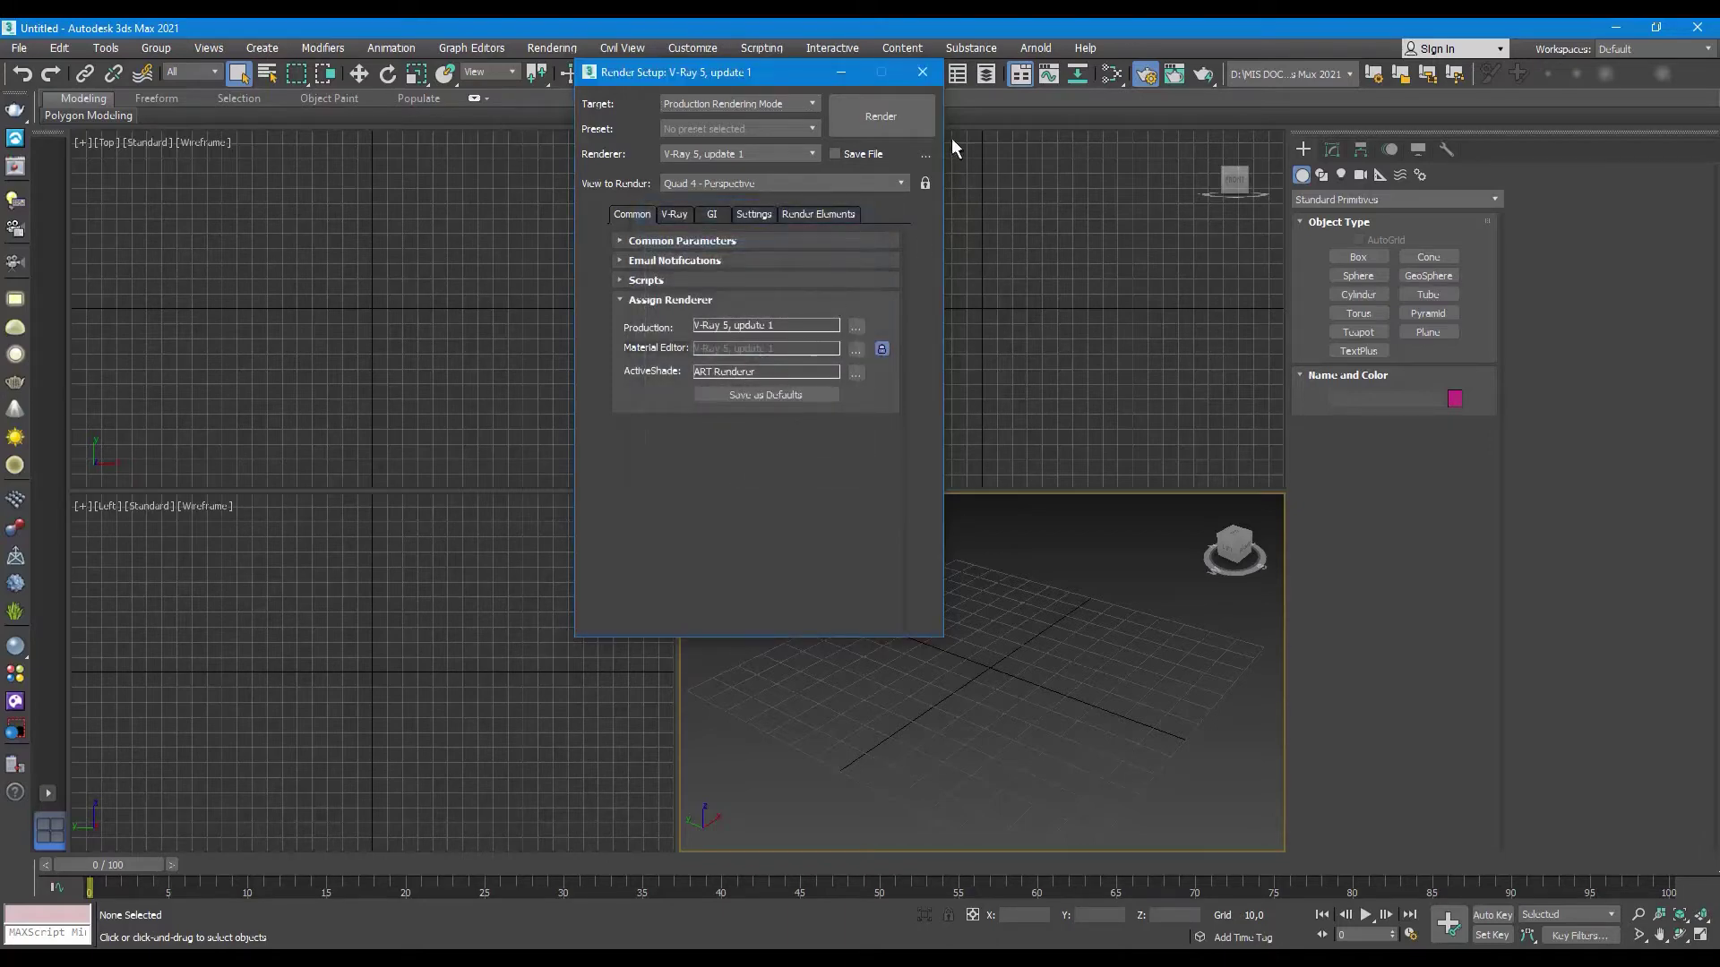
{"action": "left_click", "coordinate": [922, 73]}
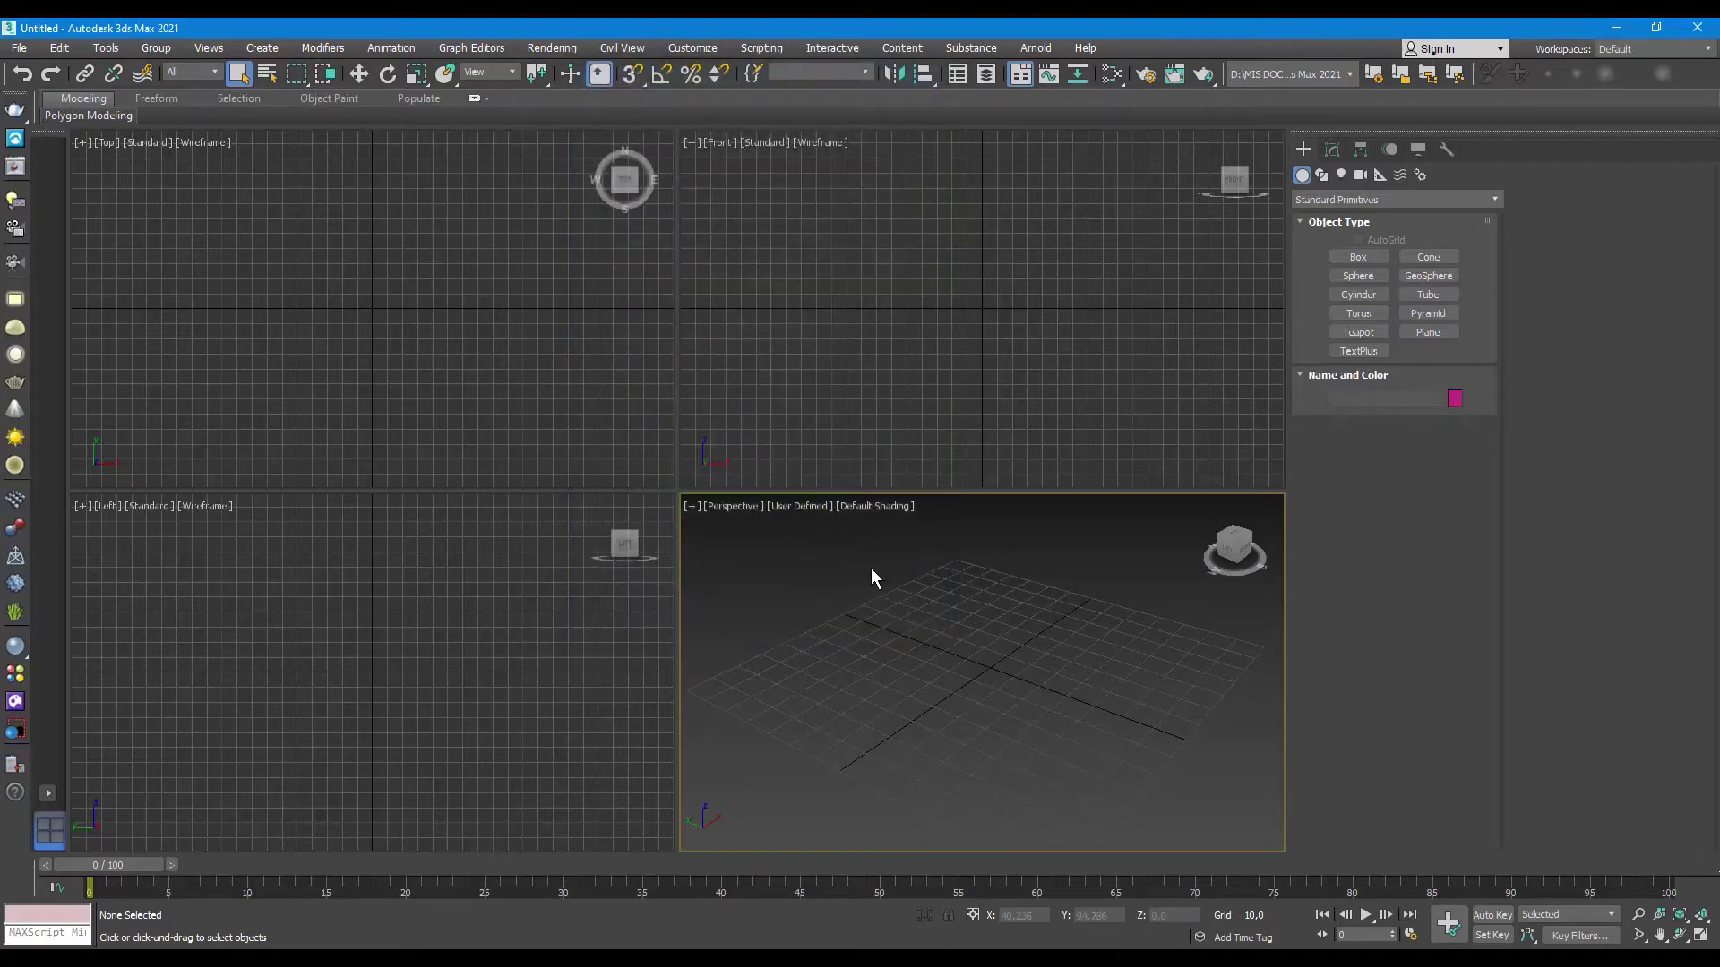
Step: Save the V-Ray 5 and ART Renderer assignments as defaults in Render Setup
{"action": "left_click", "coordinate": [1145, 73]}
{"action": "left_click", "coordinate": [610, 243]}
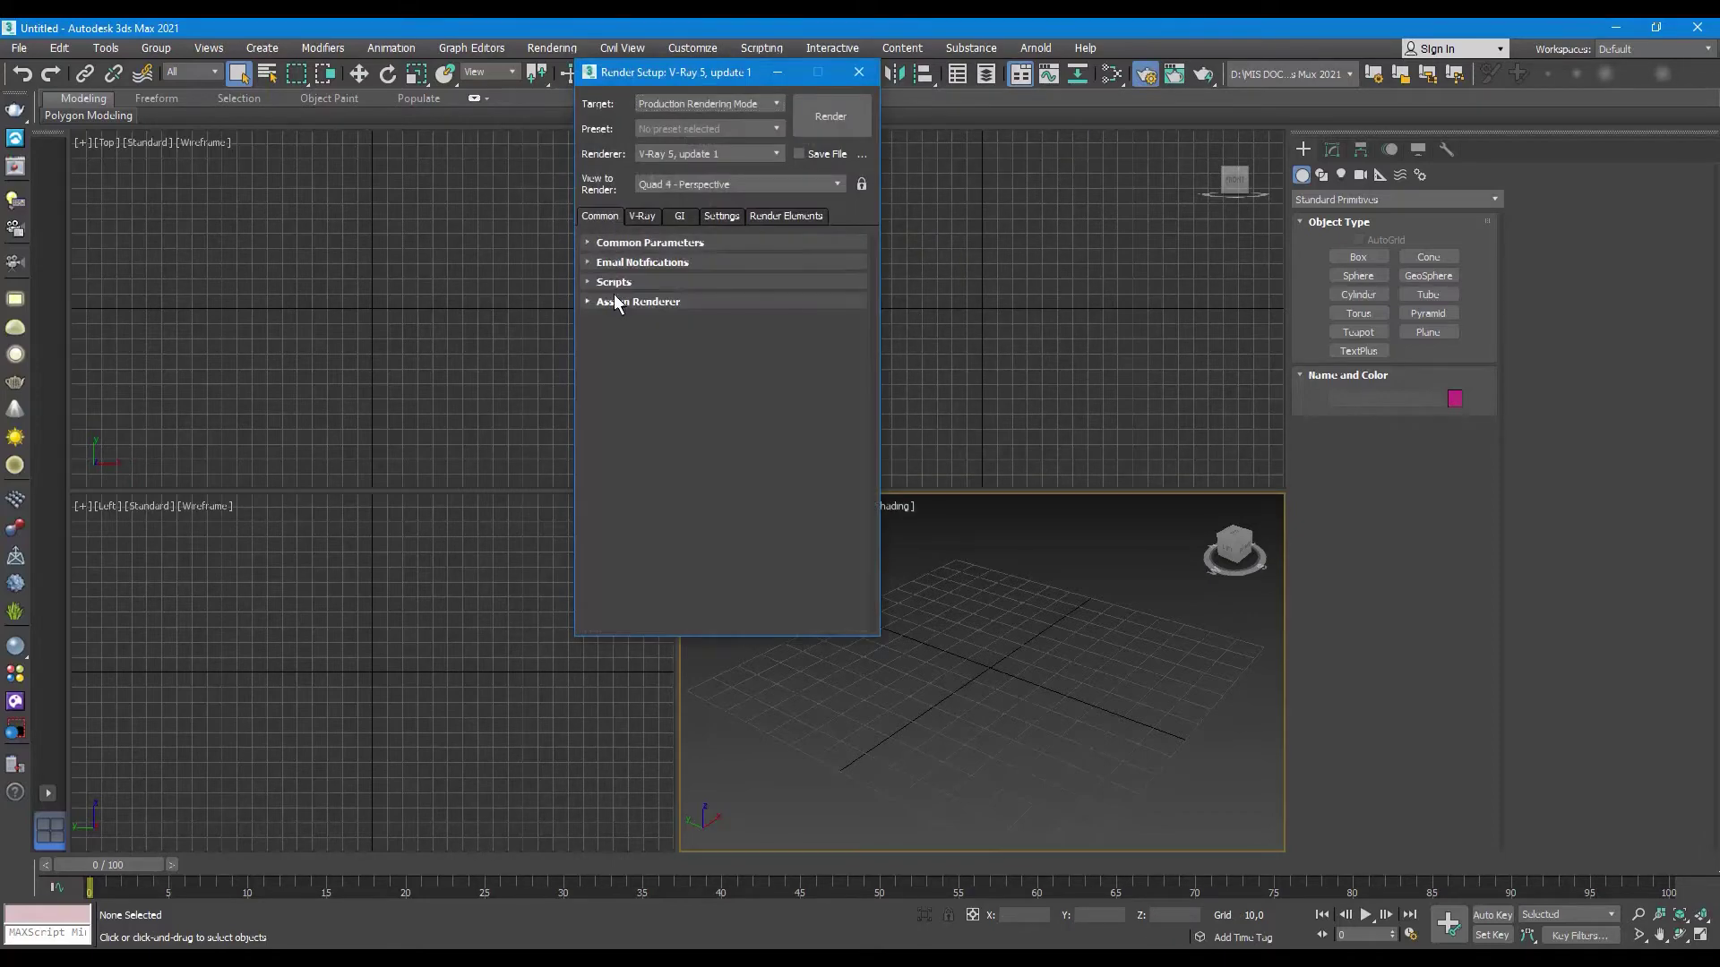
{"action": "left_click", "coordinate": [615, 301]}
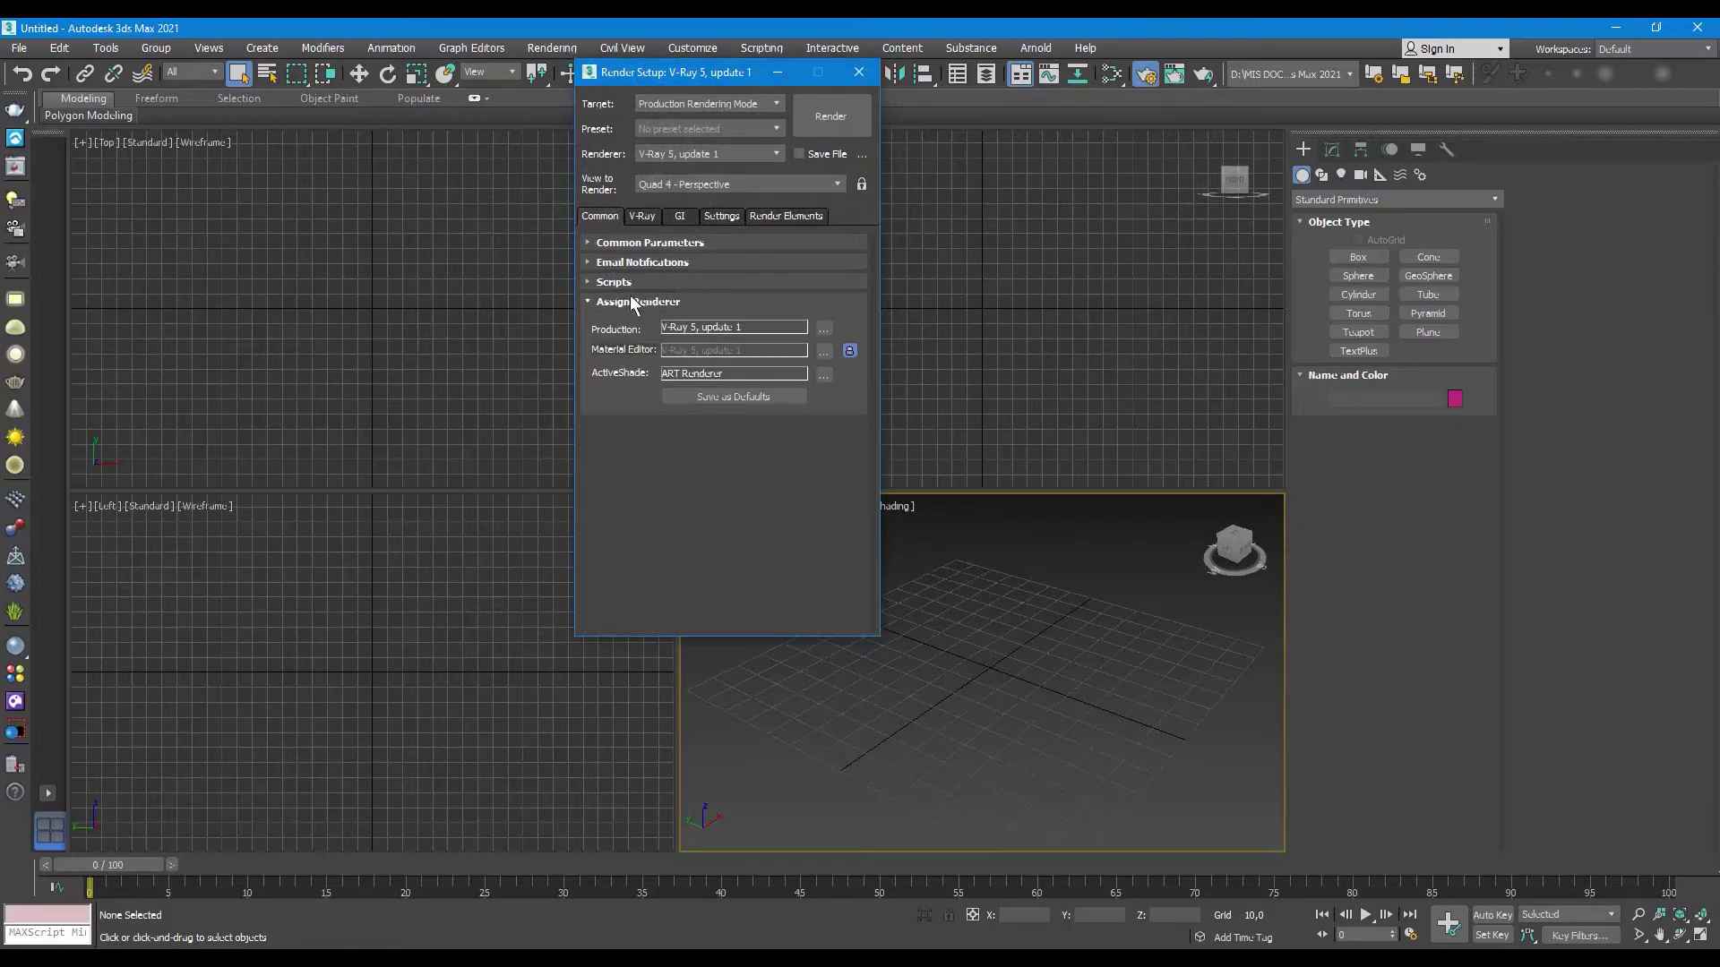
{"action": "left_click", "coordinate": [718, 396]}
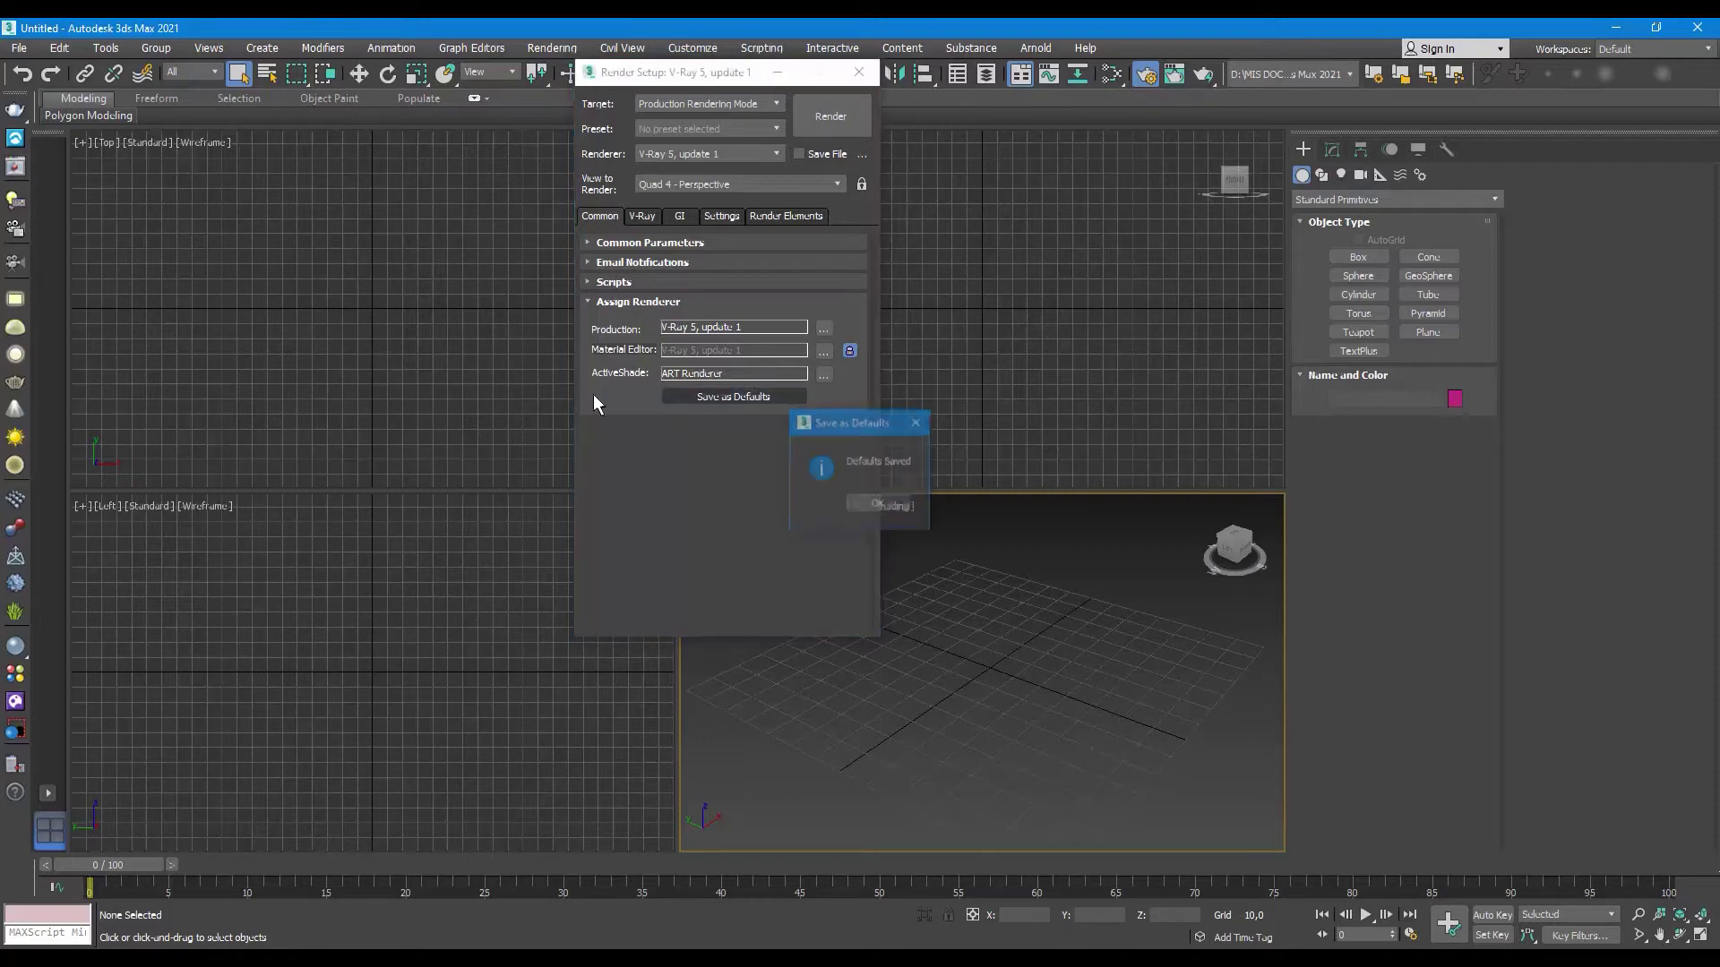
{"action": "left_click", "coordinate": [876, 503]}
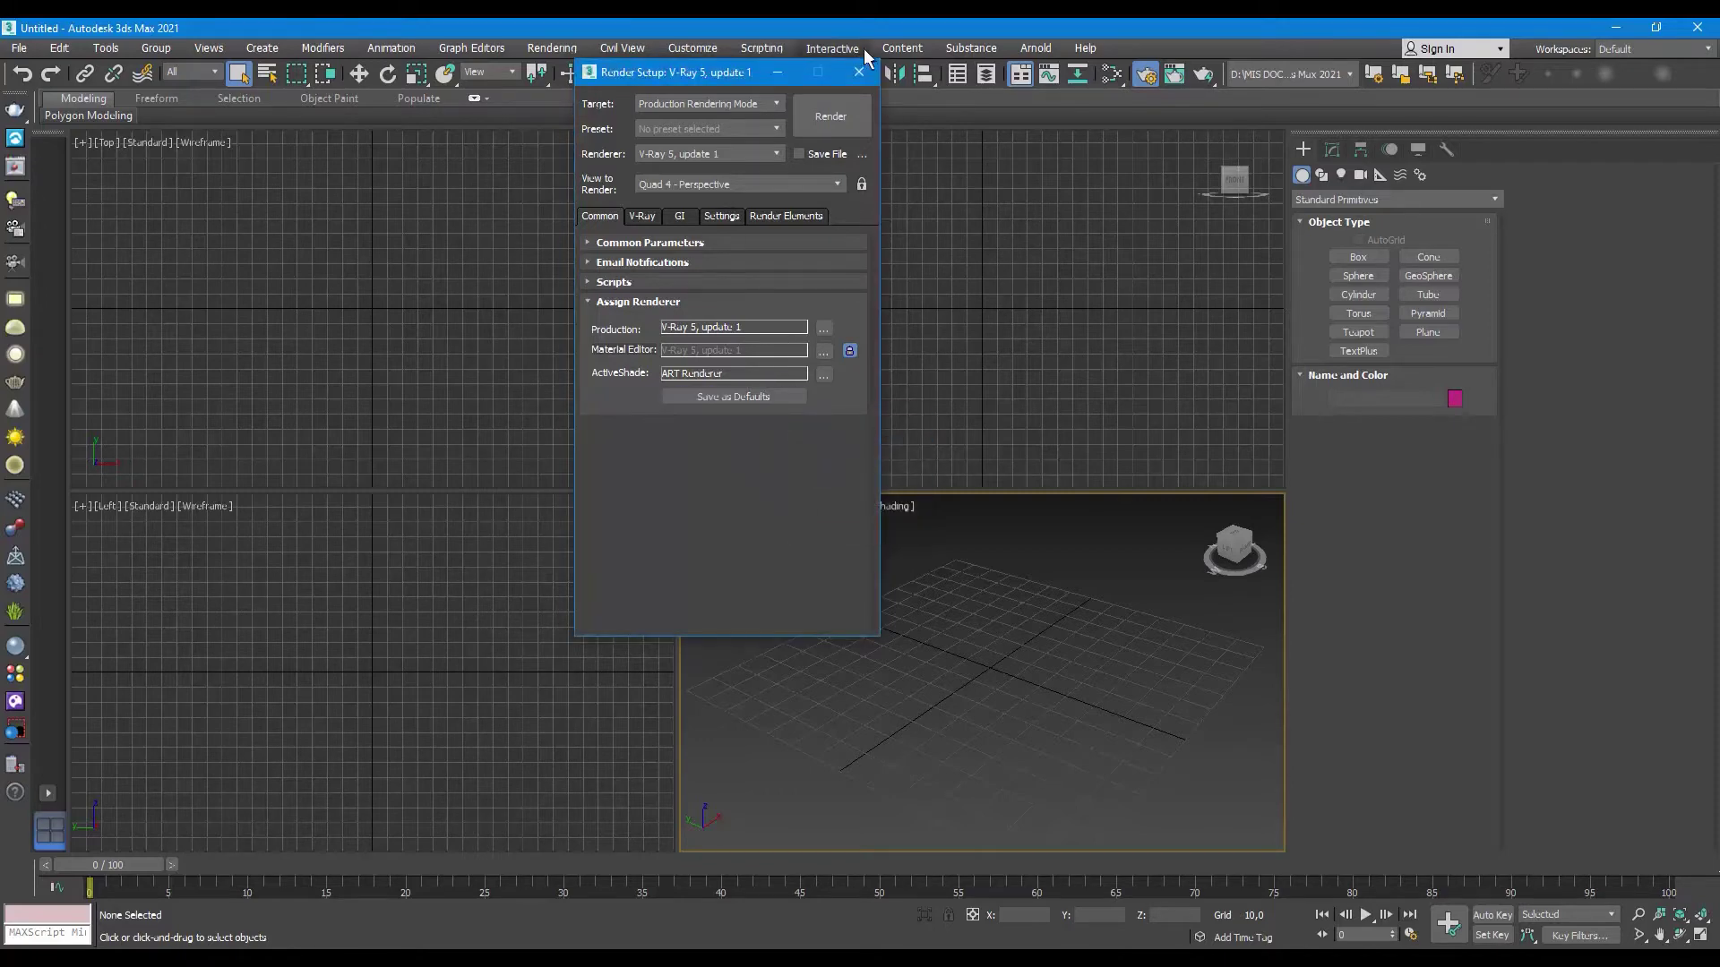
{"action": "left_click", "coordinate": [858, 72]}
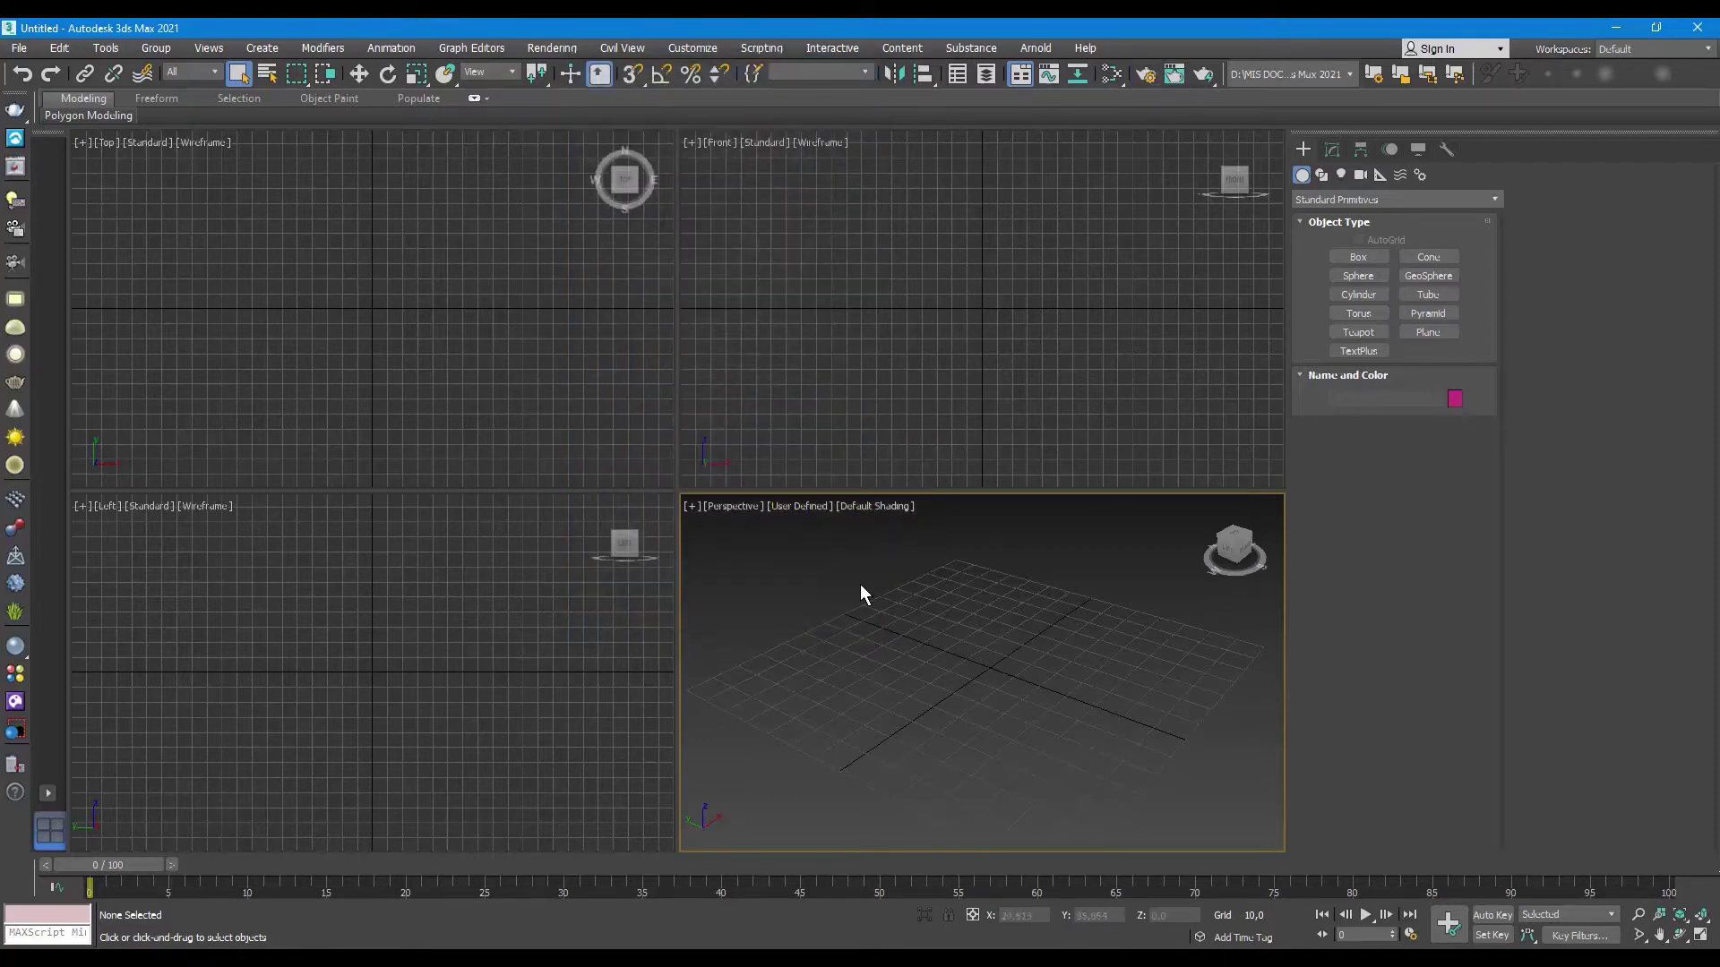
Step: Open the Slate Material Editor and pick VRayMtl under Materials > V-Ray
{"action": "key", "text": "m"}
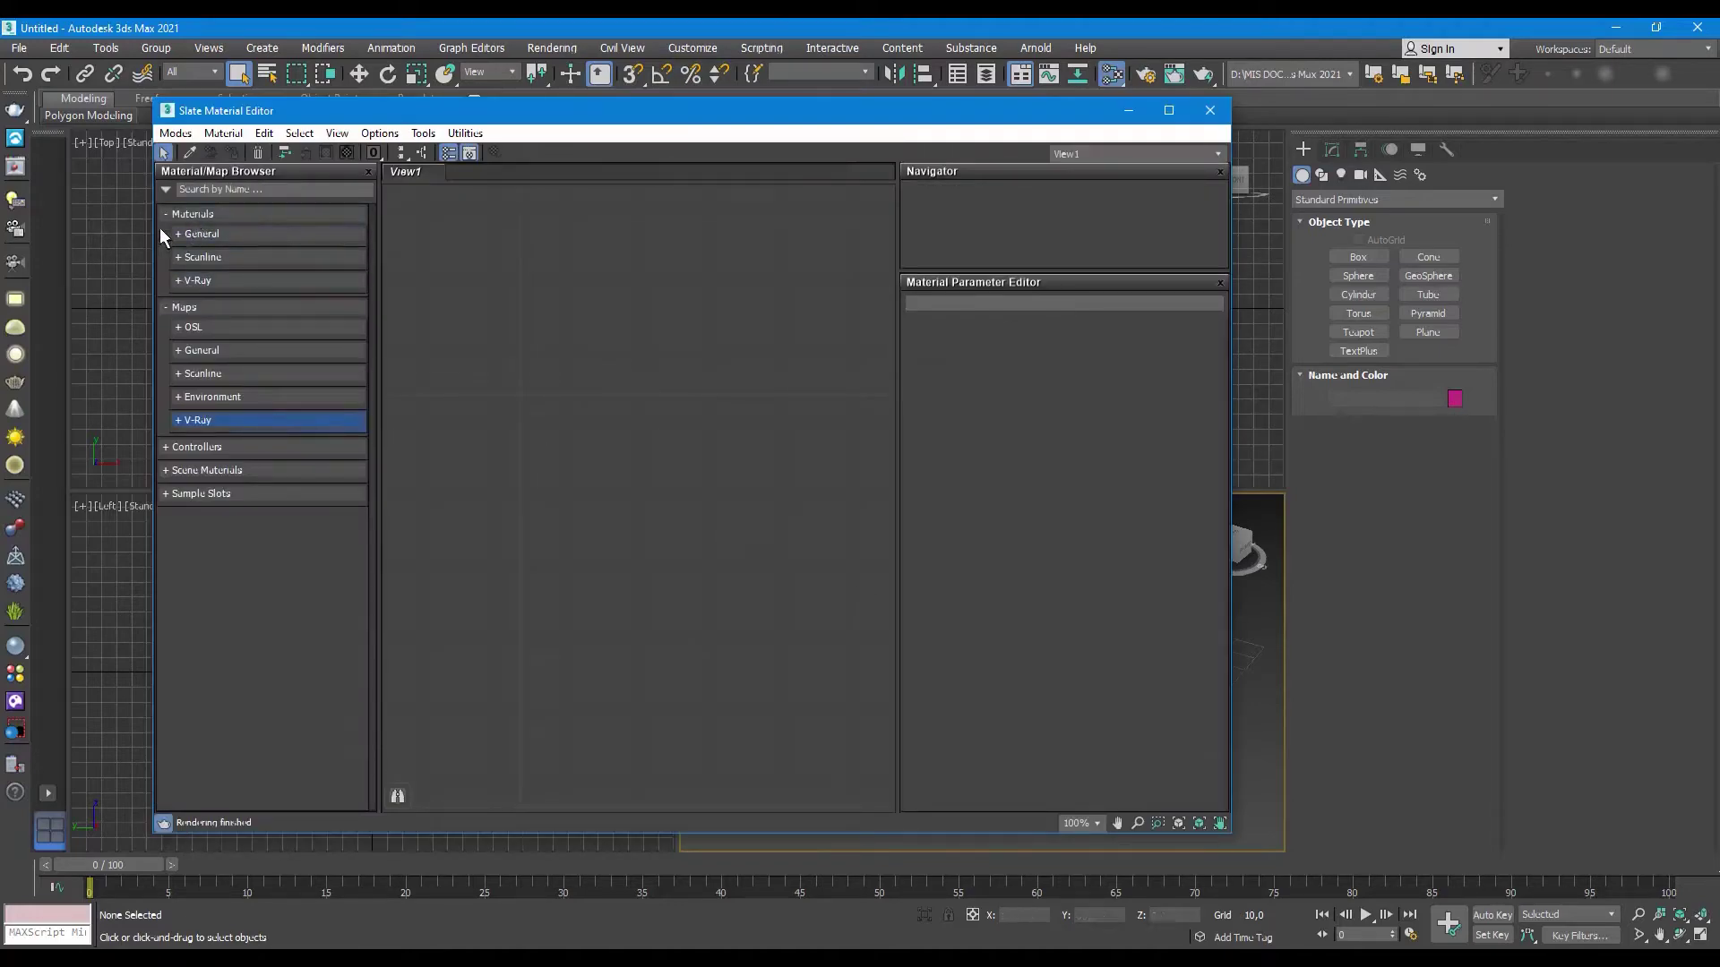
{"action": "left_click", "coordinate": [187, 281]}
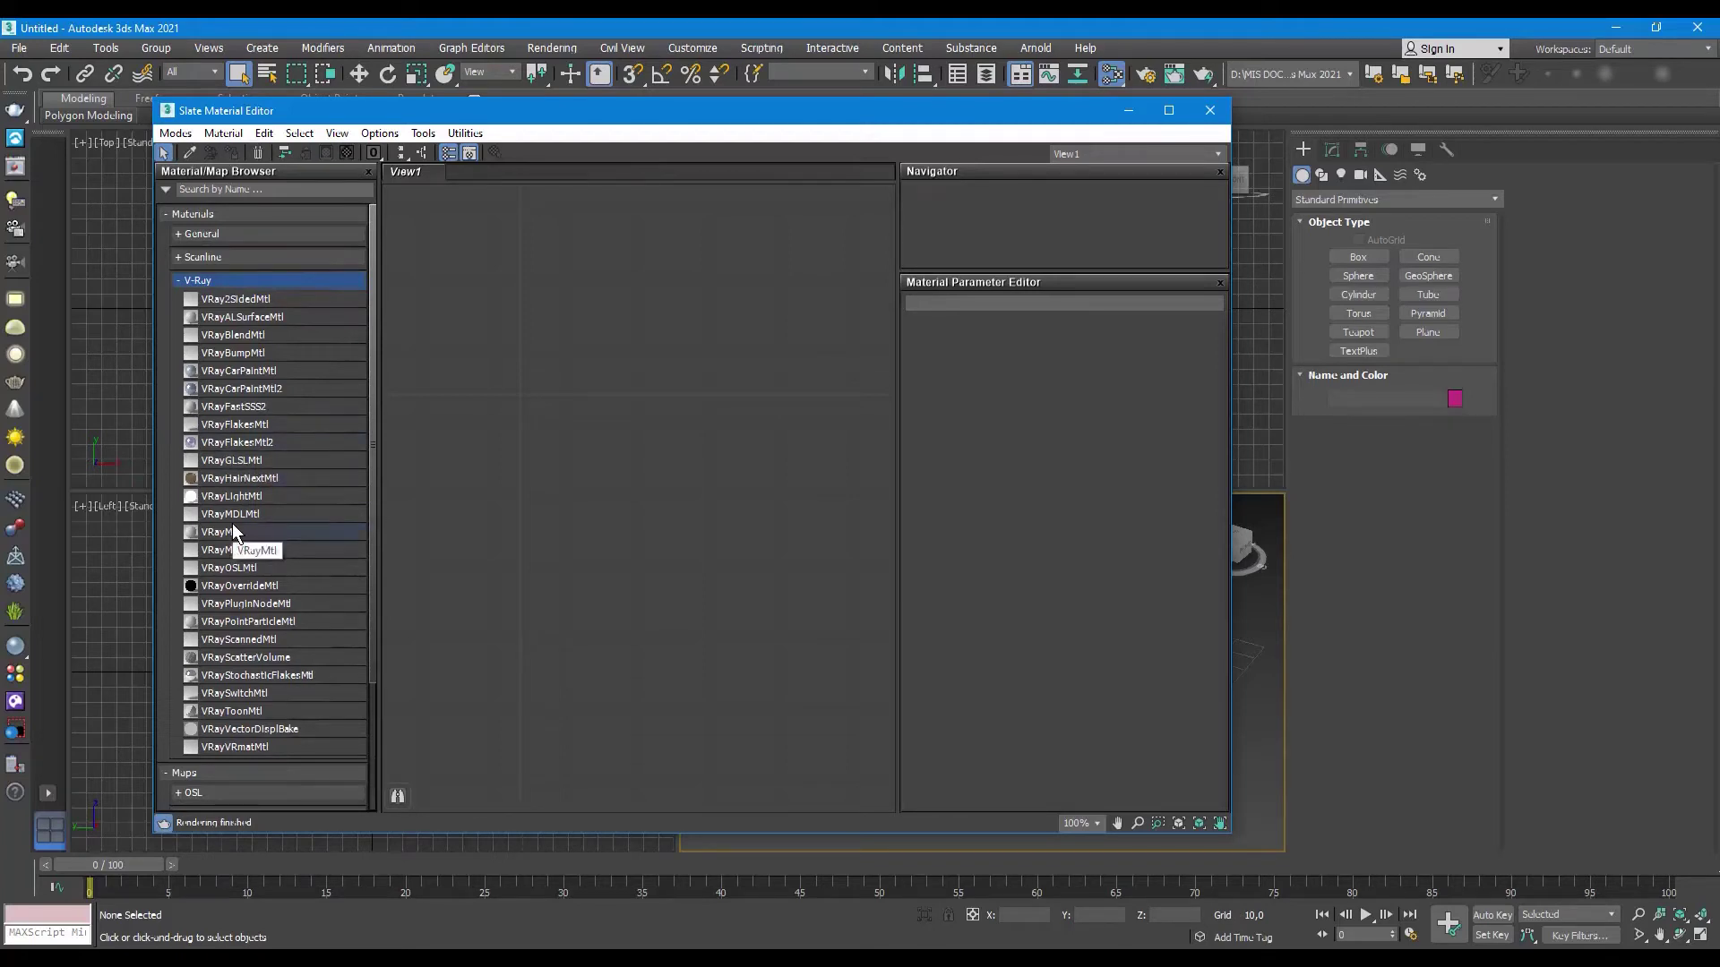
{"action": "left_click", "coordinate": [194, 531]}
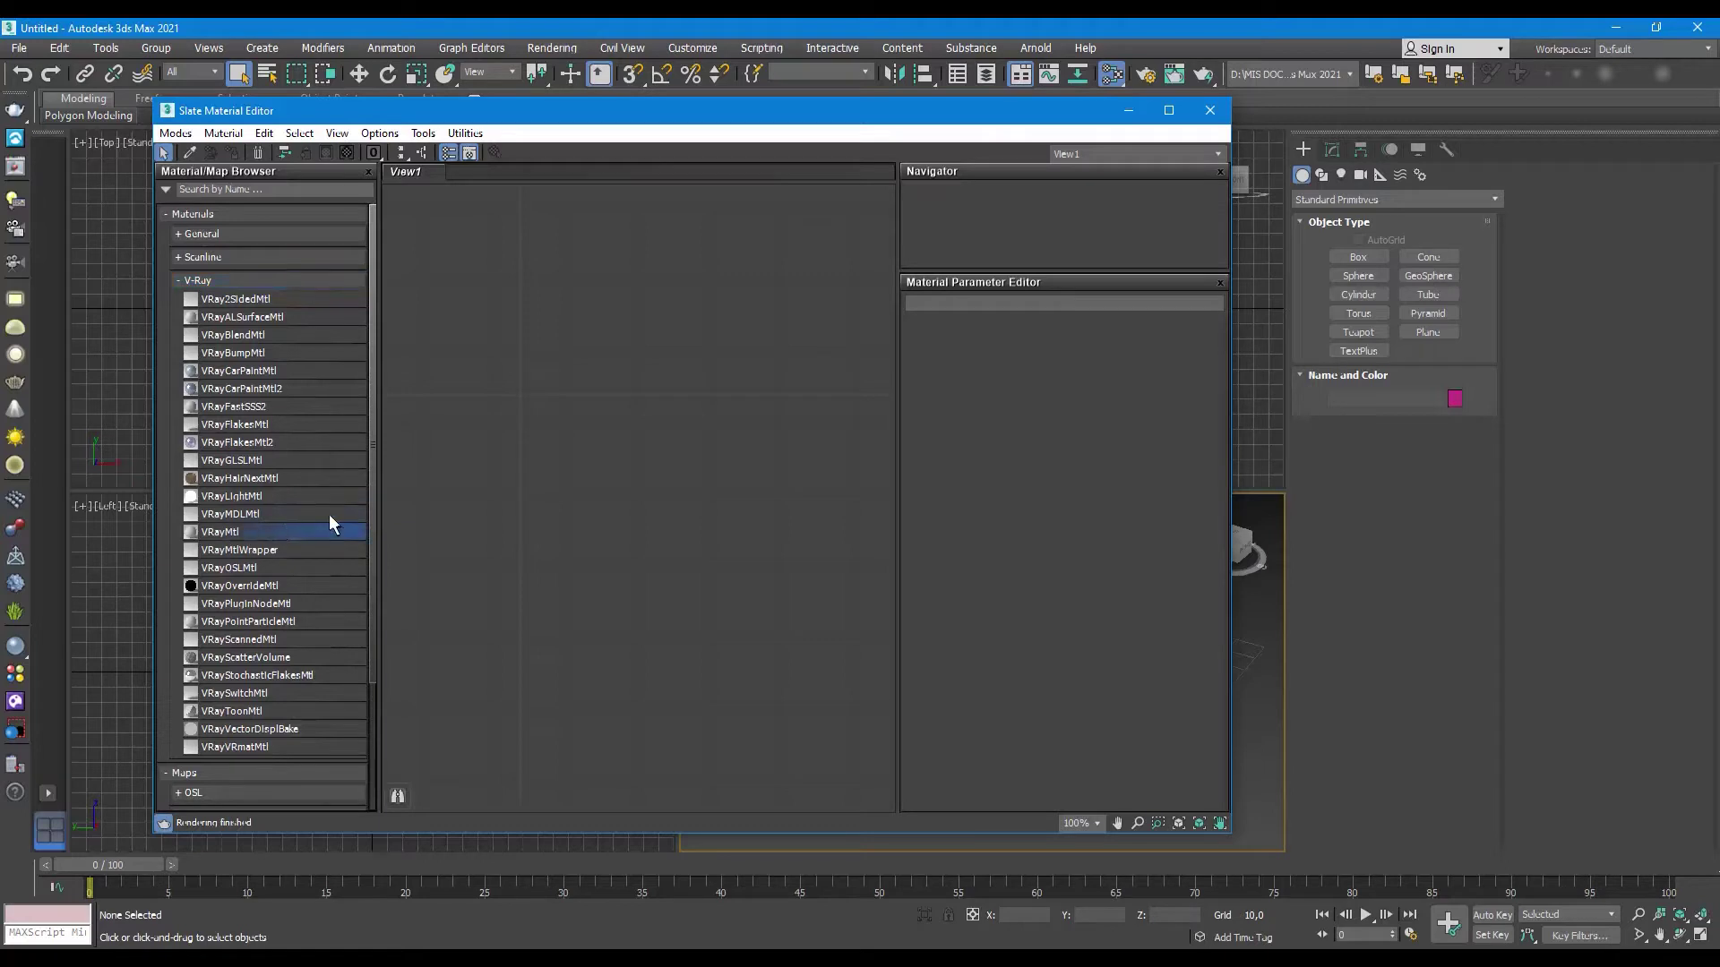
Step: Add a VRayMtl node to View1 and delete the extra Material #43 node
{"action": "left_click_drag", "start_coordinate": [518, 400], "coordinate": [518, 400]}
{"action": "double_click", "coordinate": [513, 405]}
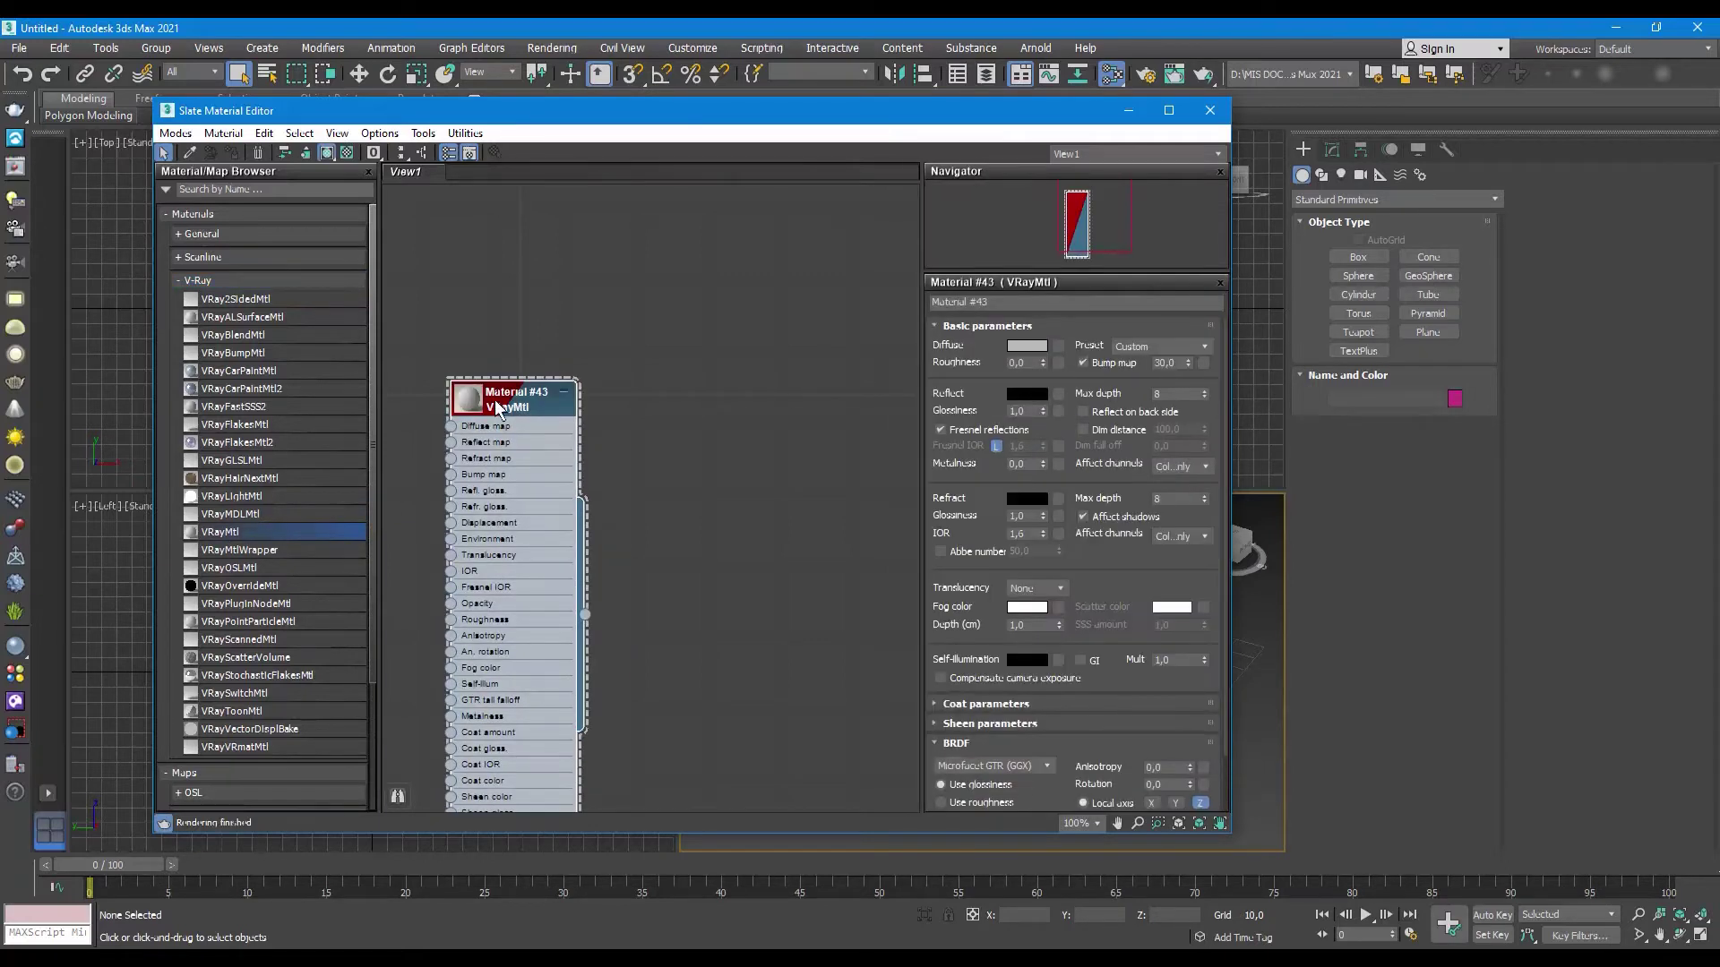
{"action": "key", "text": "Delete"}
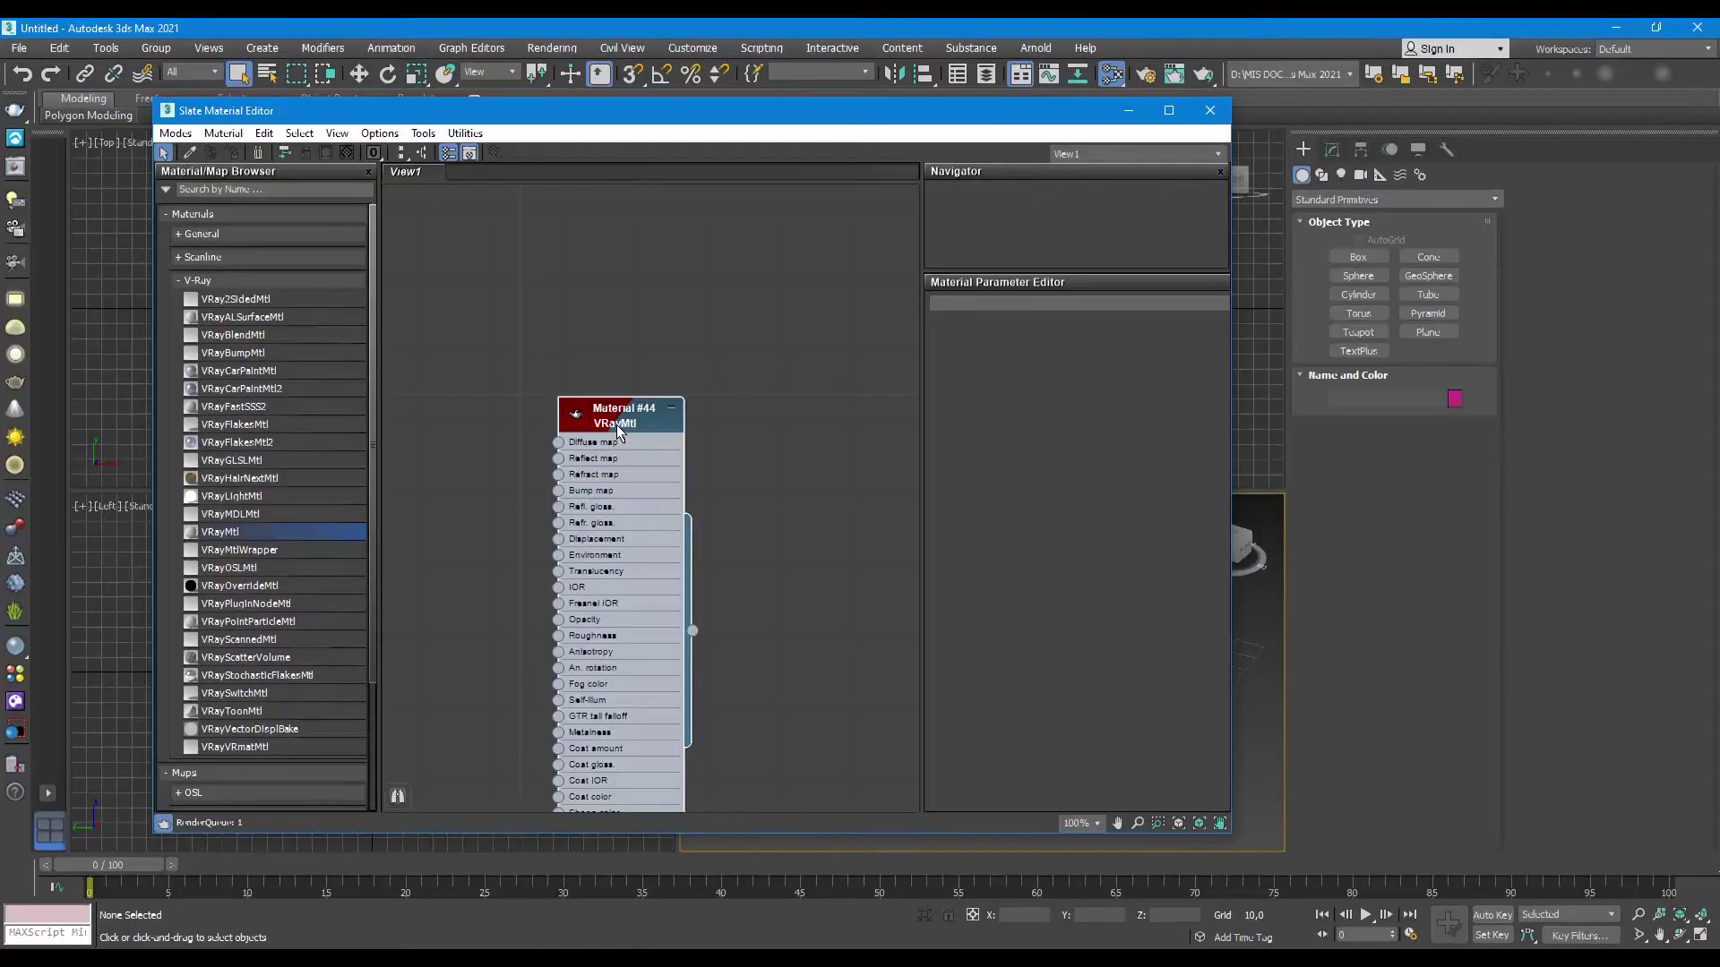
Step: Move Material #44 to the top of View1 with a large sphere preview, editor maximized
{"action": "double_click", "coordinate": [599, 431]}
{"action": "left_click_drag", "start_coordinate": [576, 422], "coordinate": [556, 350]}
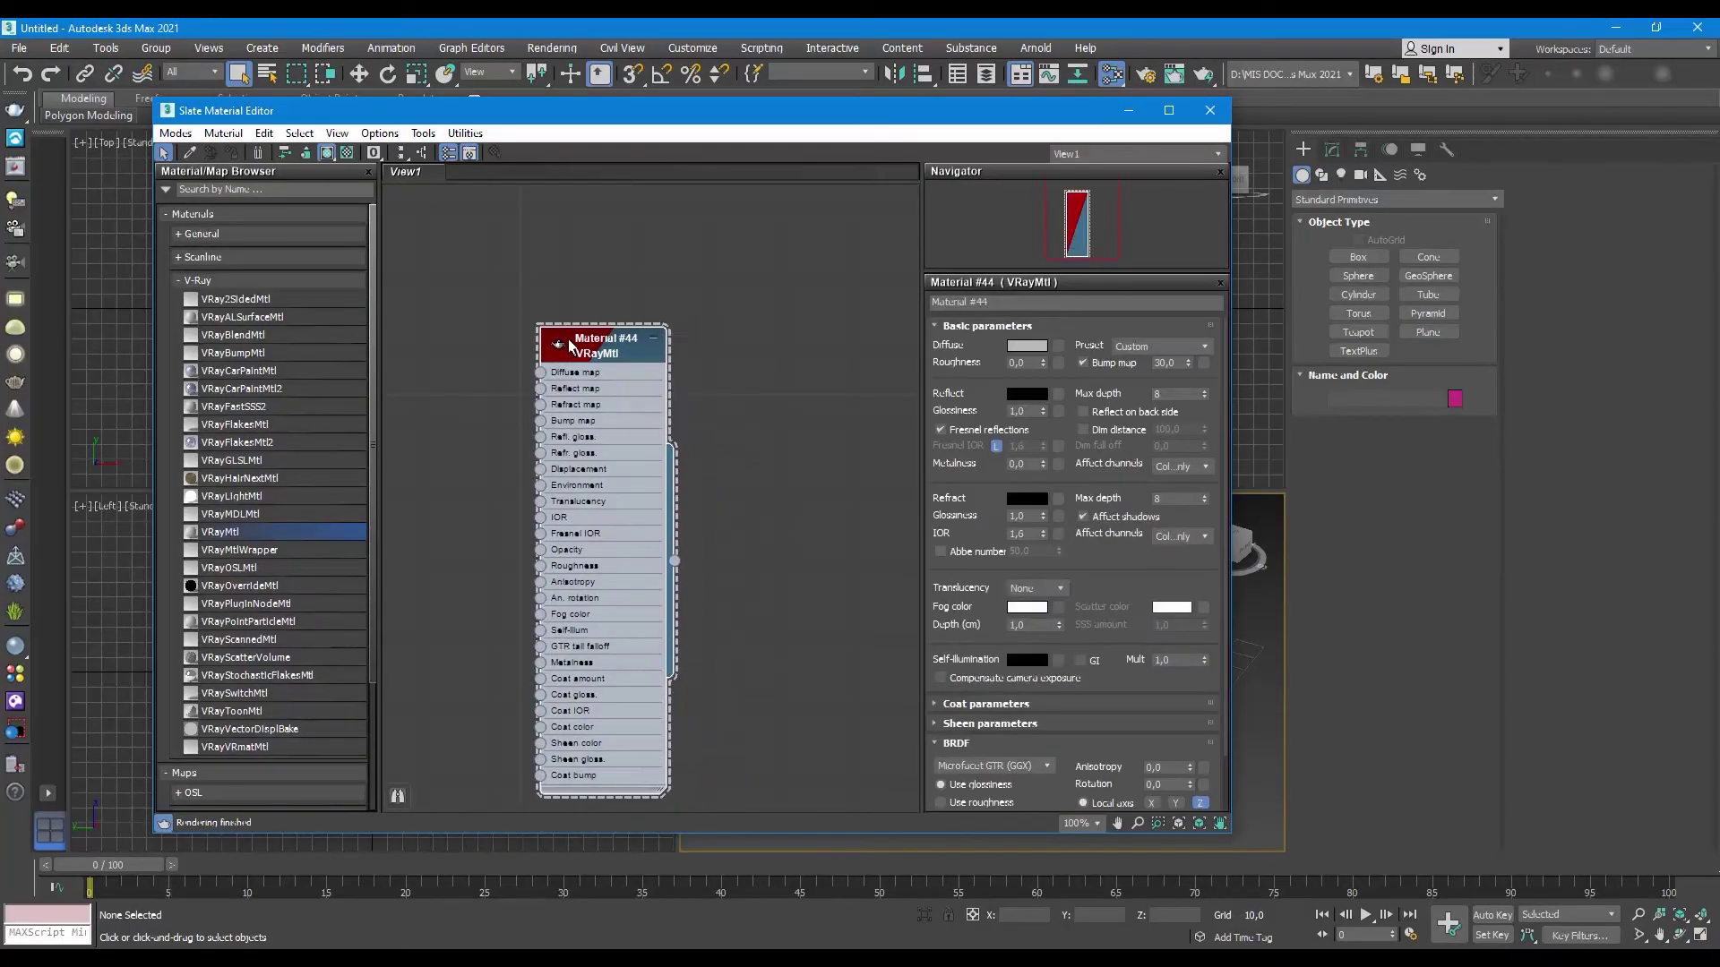
{"action": "double_click", "coordinate": [556, 349]}
{"action": "left_click_drag", "start_coordinate": [605, 367], "coordinate": [622, 241]}
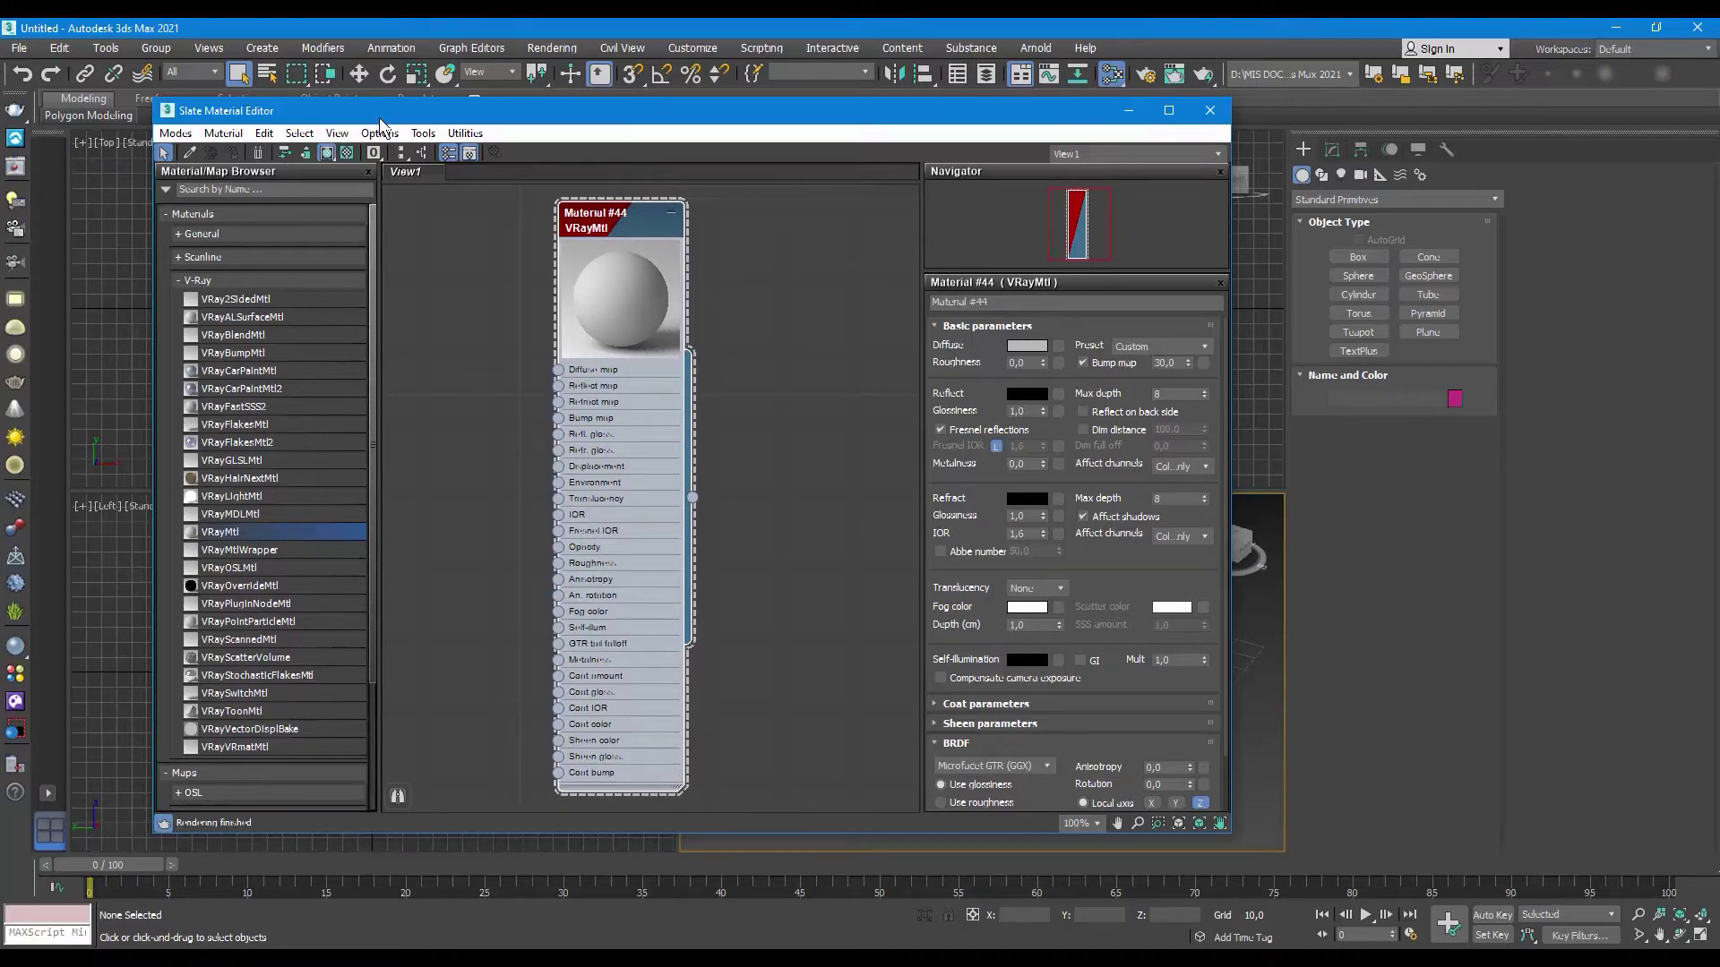
{"action": "double_click", "coordinate": [379, 115]}
{"action": "middle_click_drag", "start_coordinate": [494, 287], "coordinate": [545, 264]}
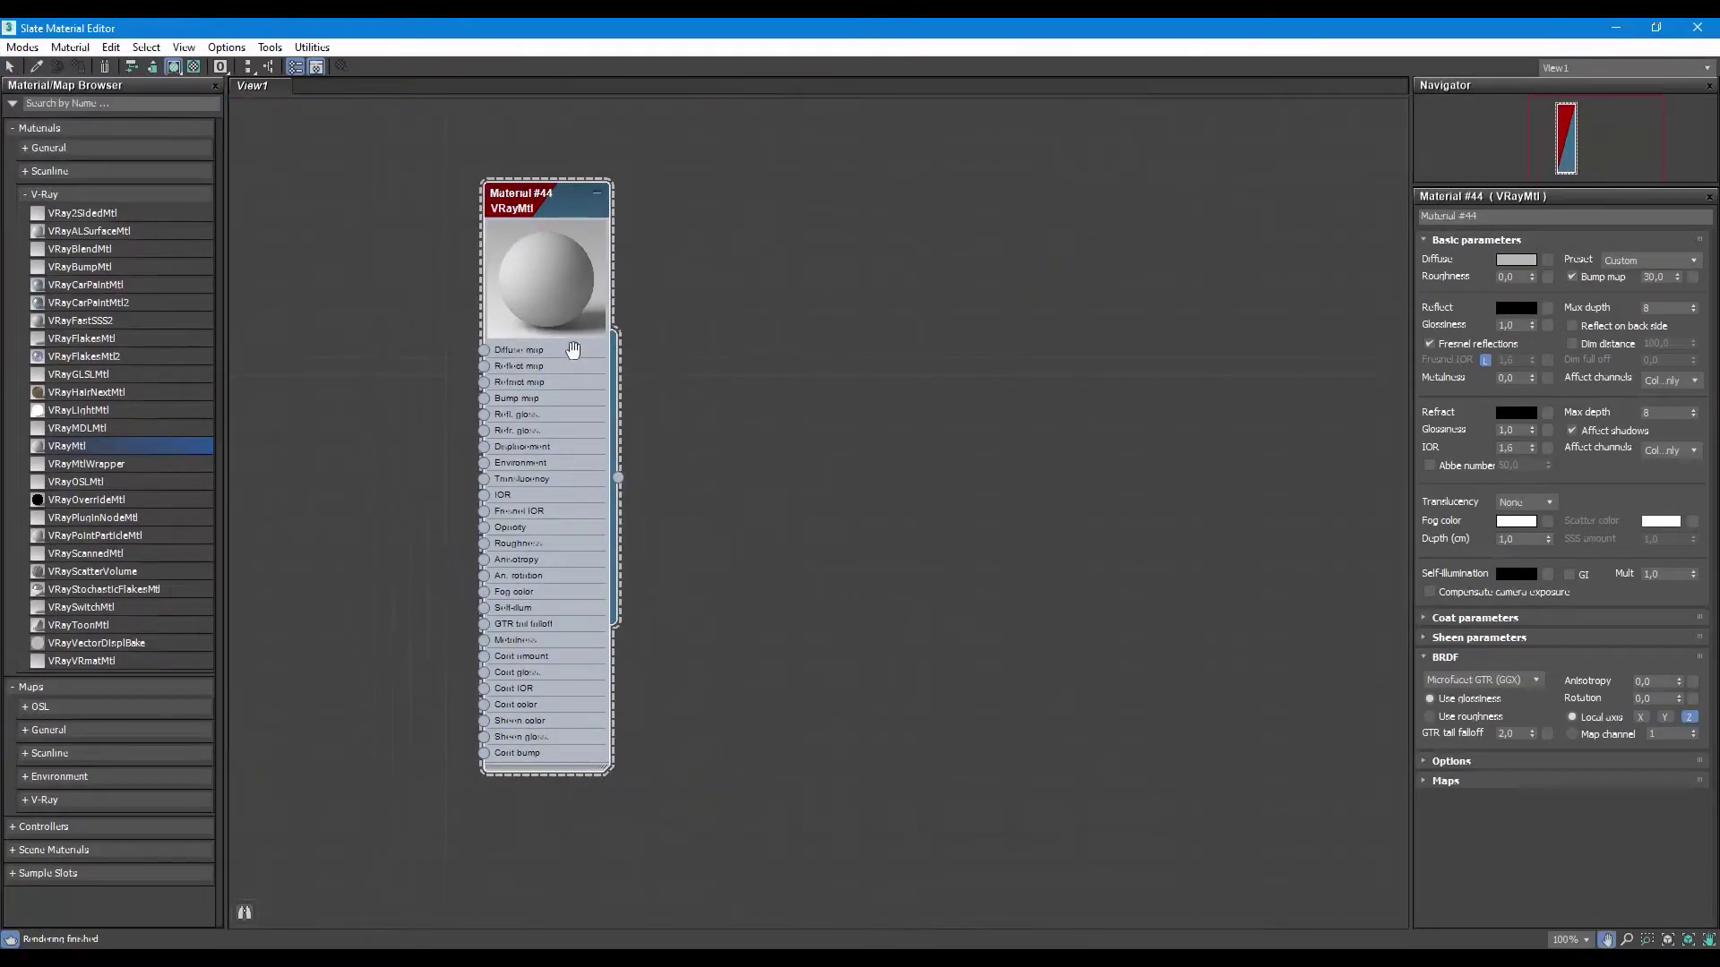
{"action": "mouse_move", "coordinate": [635, 524]}
{"action": "left_mouse_down"}
{"action": "mouse_move", "coordinate": [858, 303]}
{"action": "mouse_move", "coordinate": [838, 281]}
{"action": "left_mouse_up"}
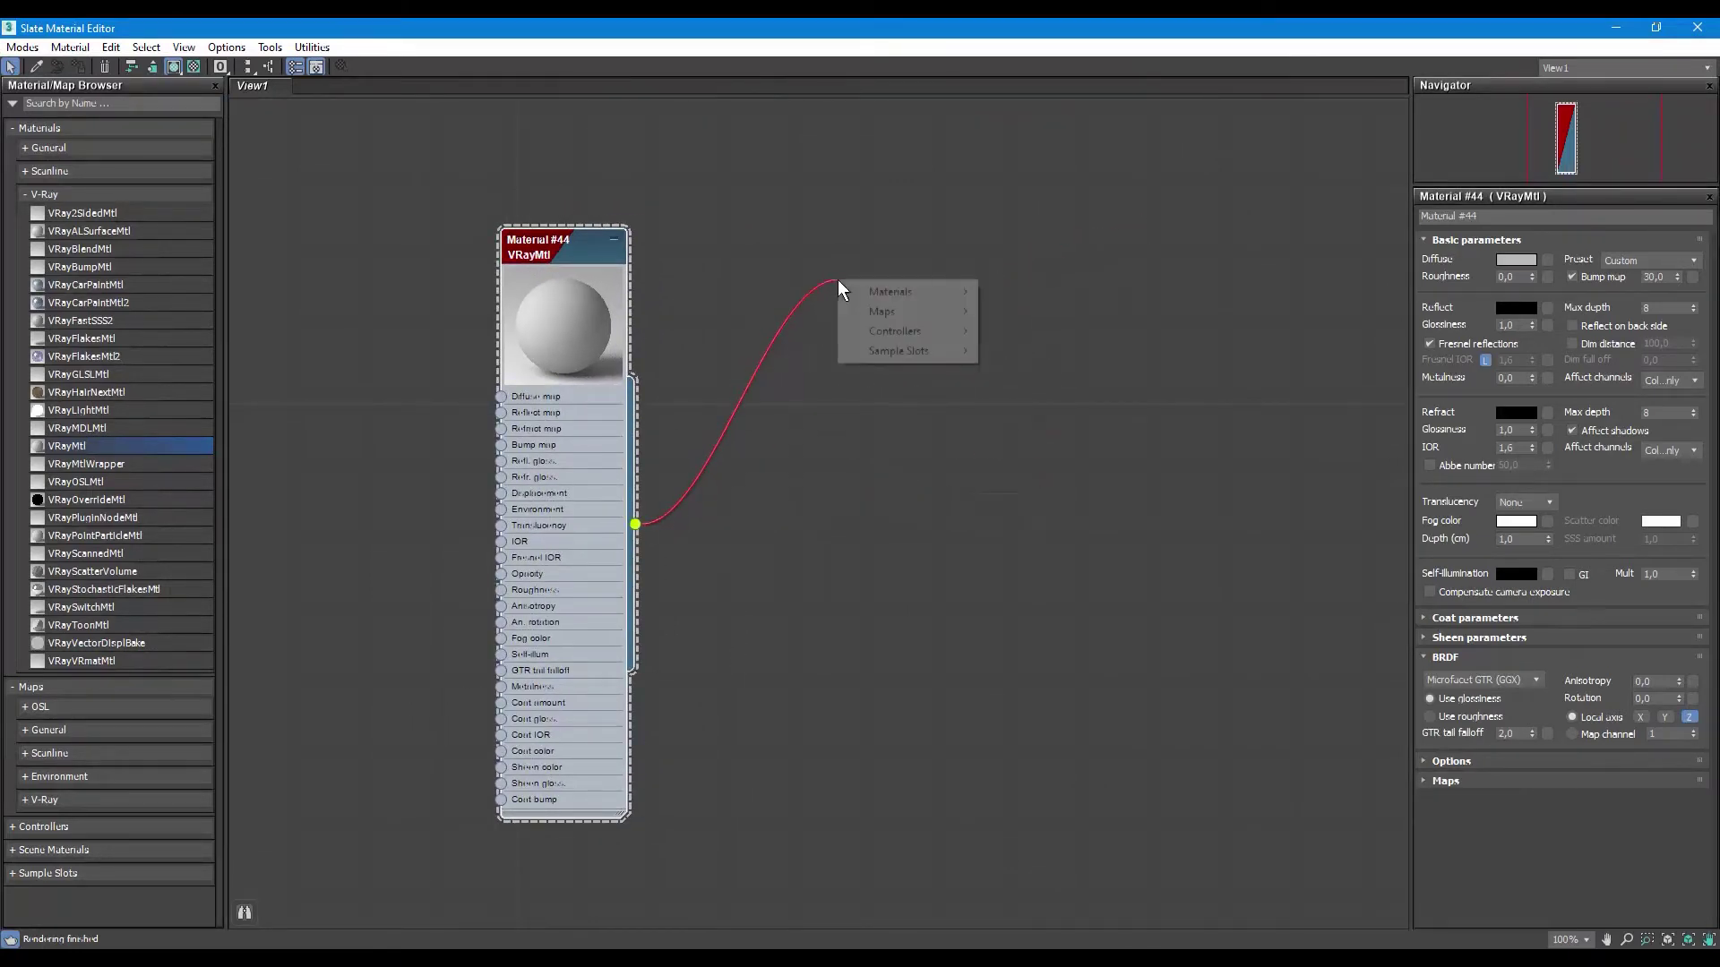
{"action": "left_click", "coordinate": [532, 348]}
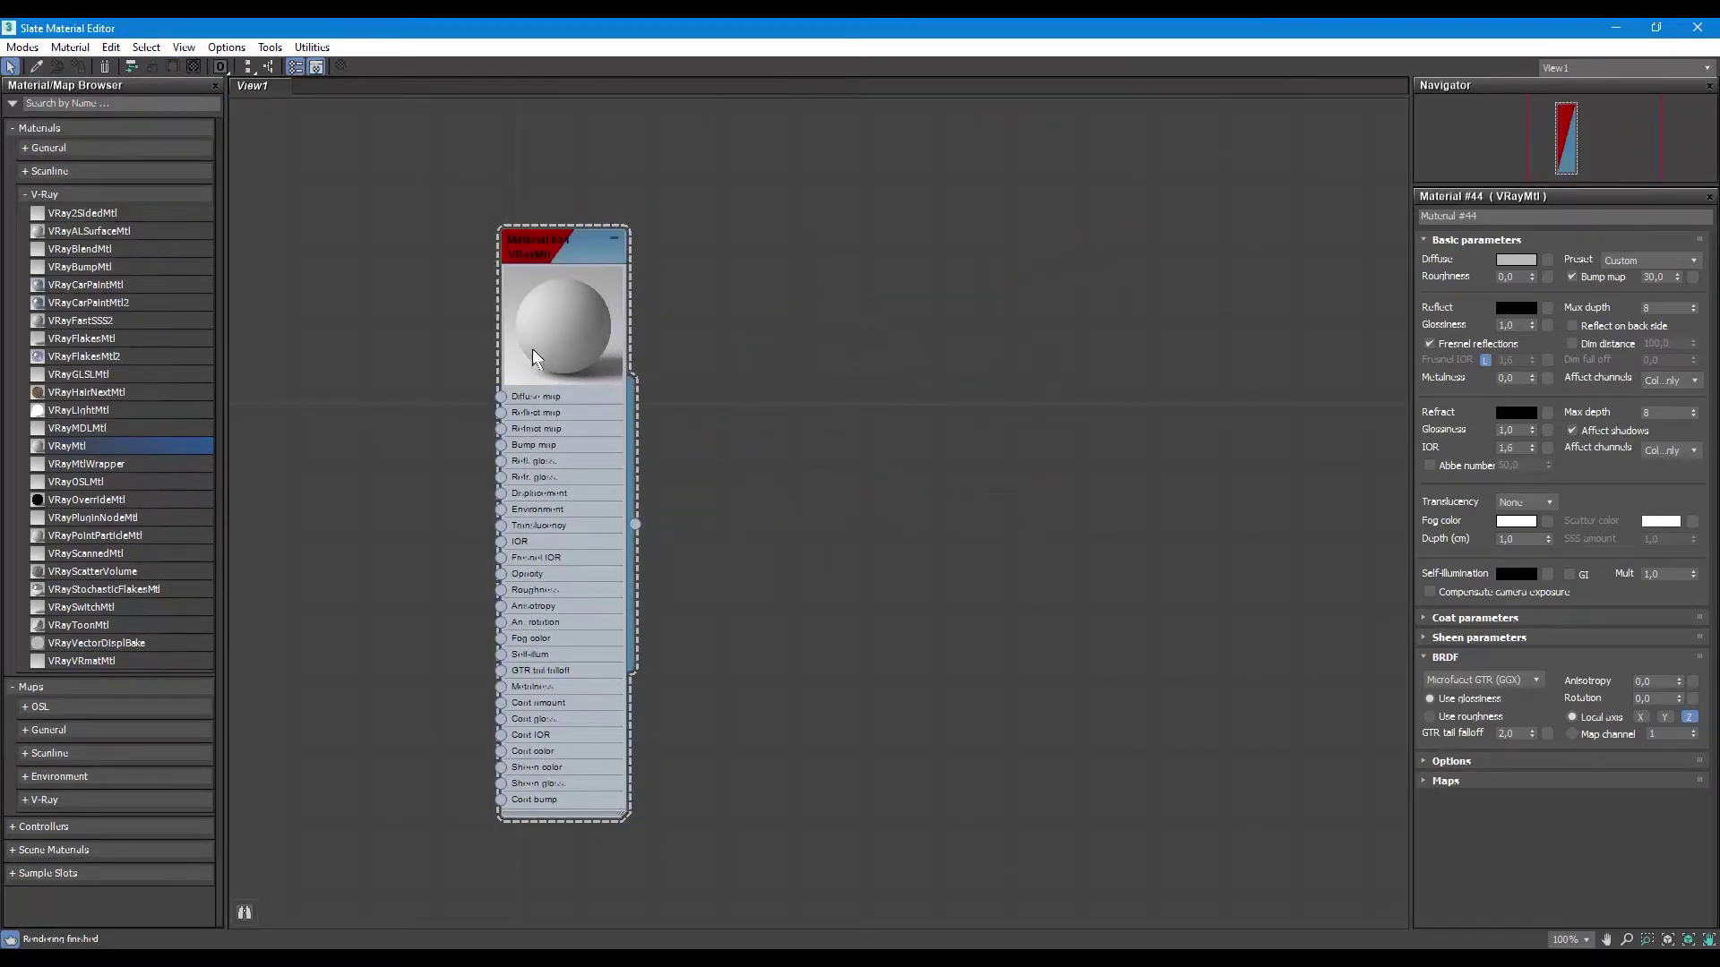
{"action": "left_click_drag", "start_coordinate": [564, 256], "coordinate": [618, 254]}
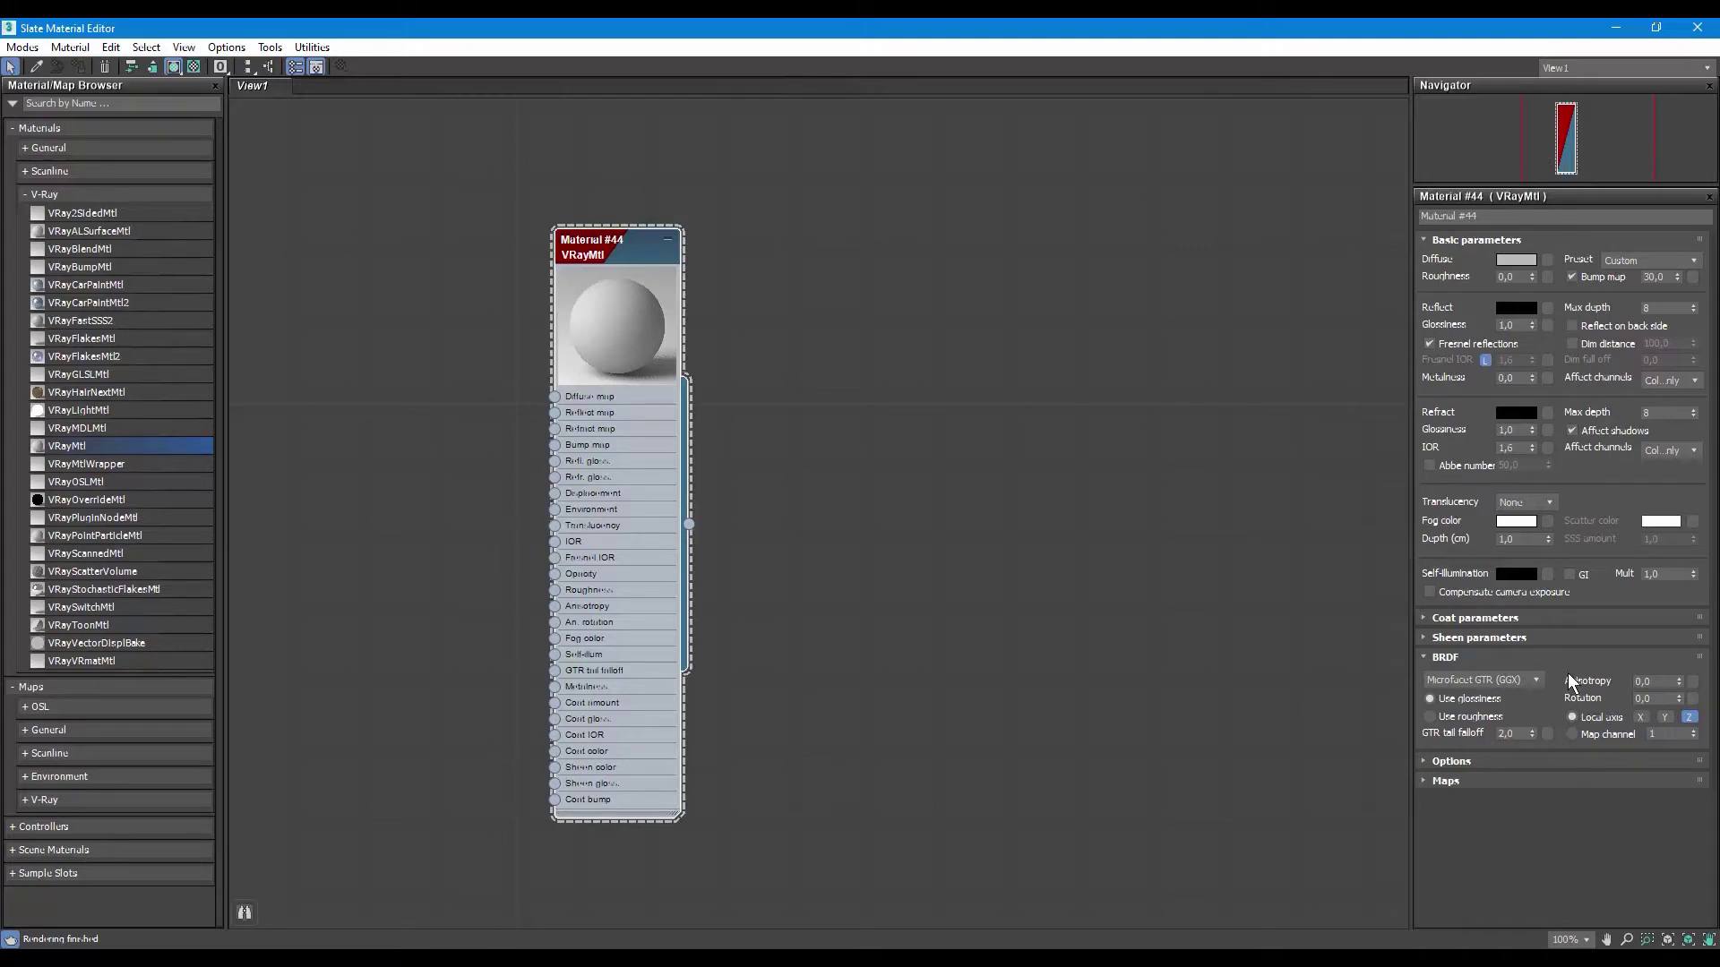
{"action": "left_click_drag", "start_coordinate": [647, 26], "coordinate": [755, 743]}
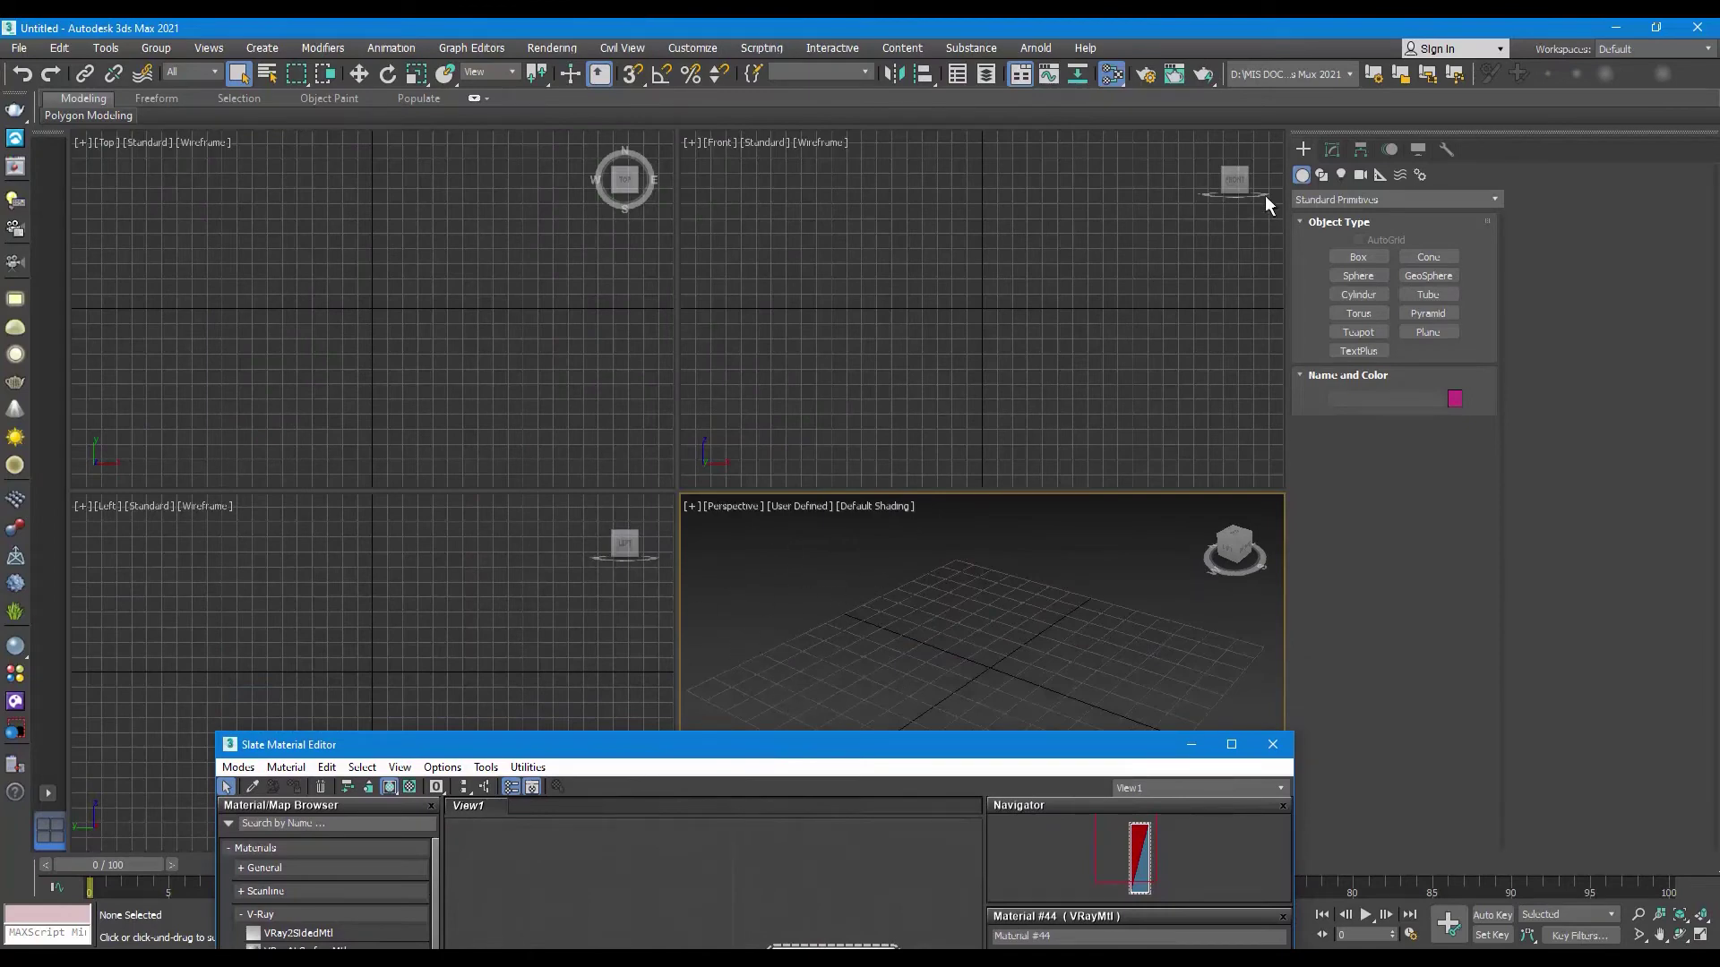
{"action": "left_click", "coordinate": [1332, 150]}
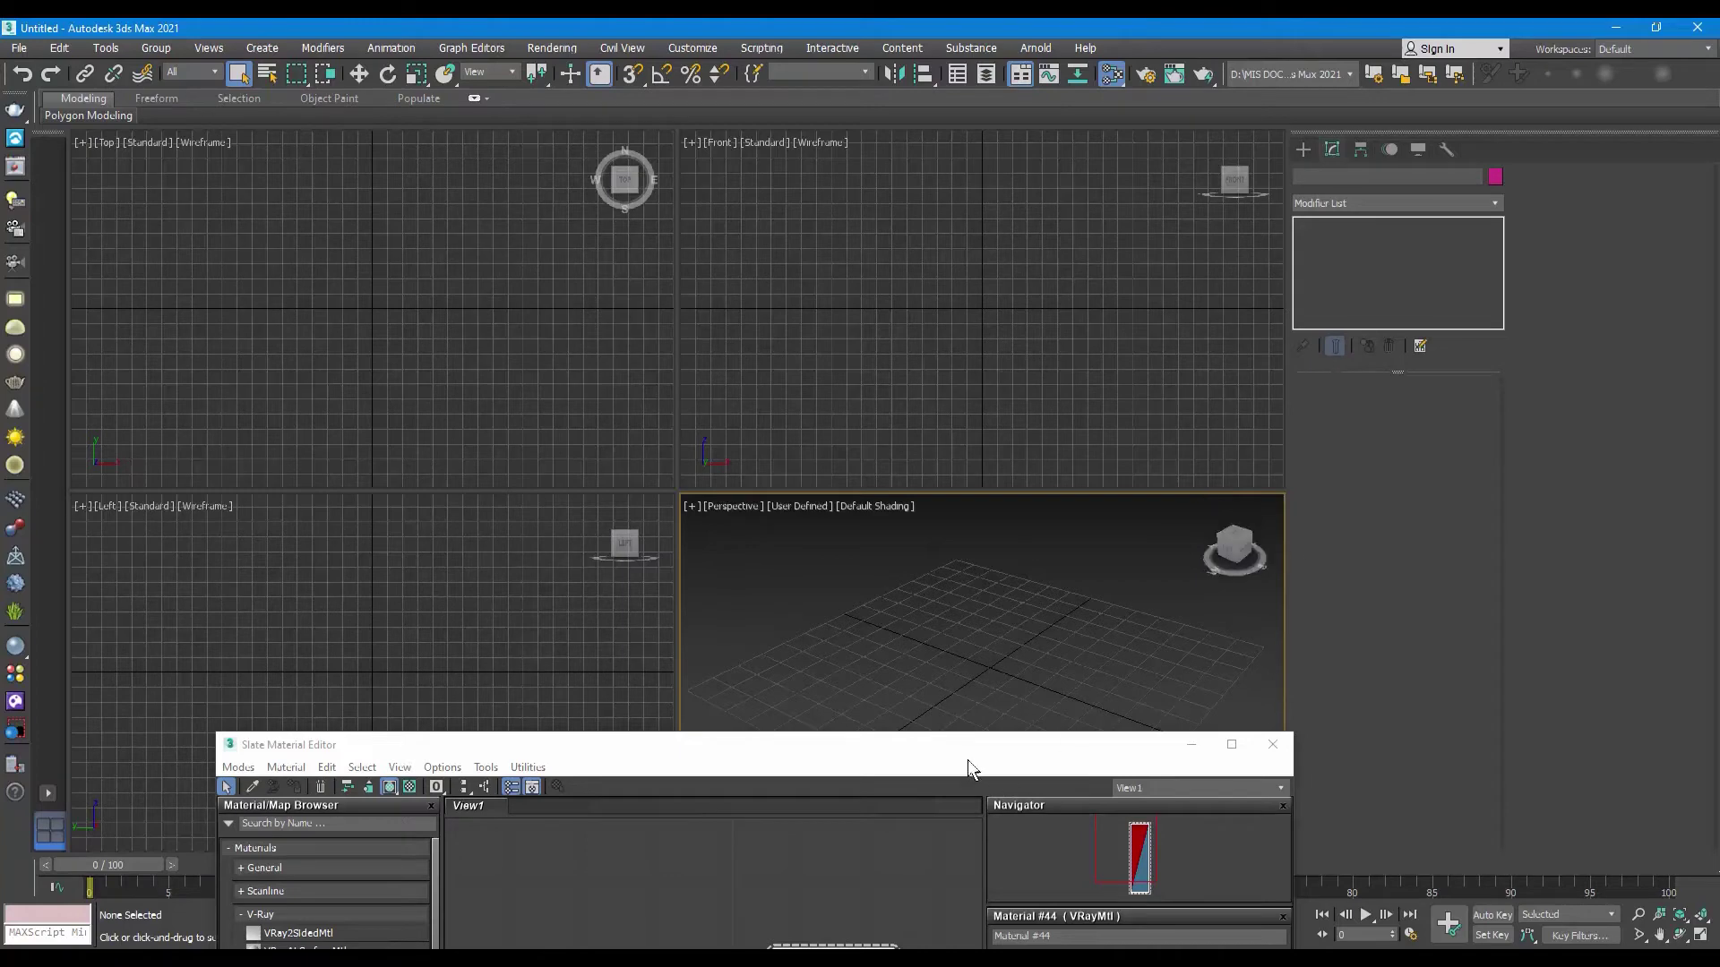
{"action": "double_click", "coordinate": [732, 759]}
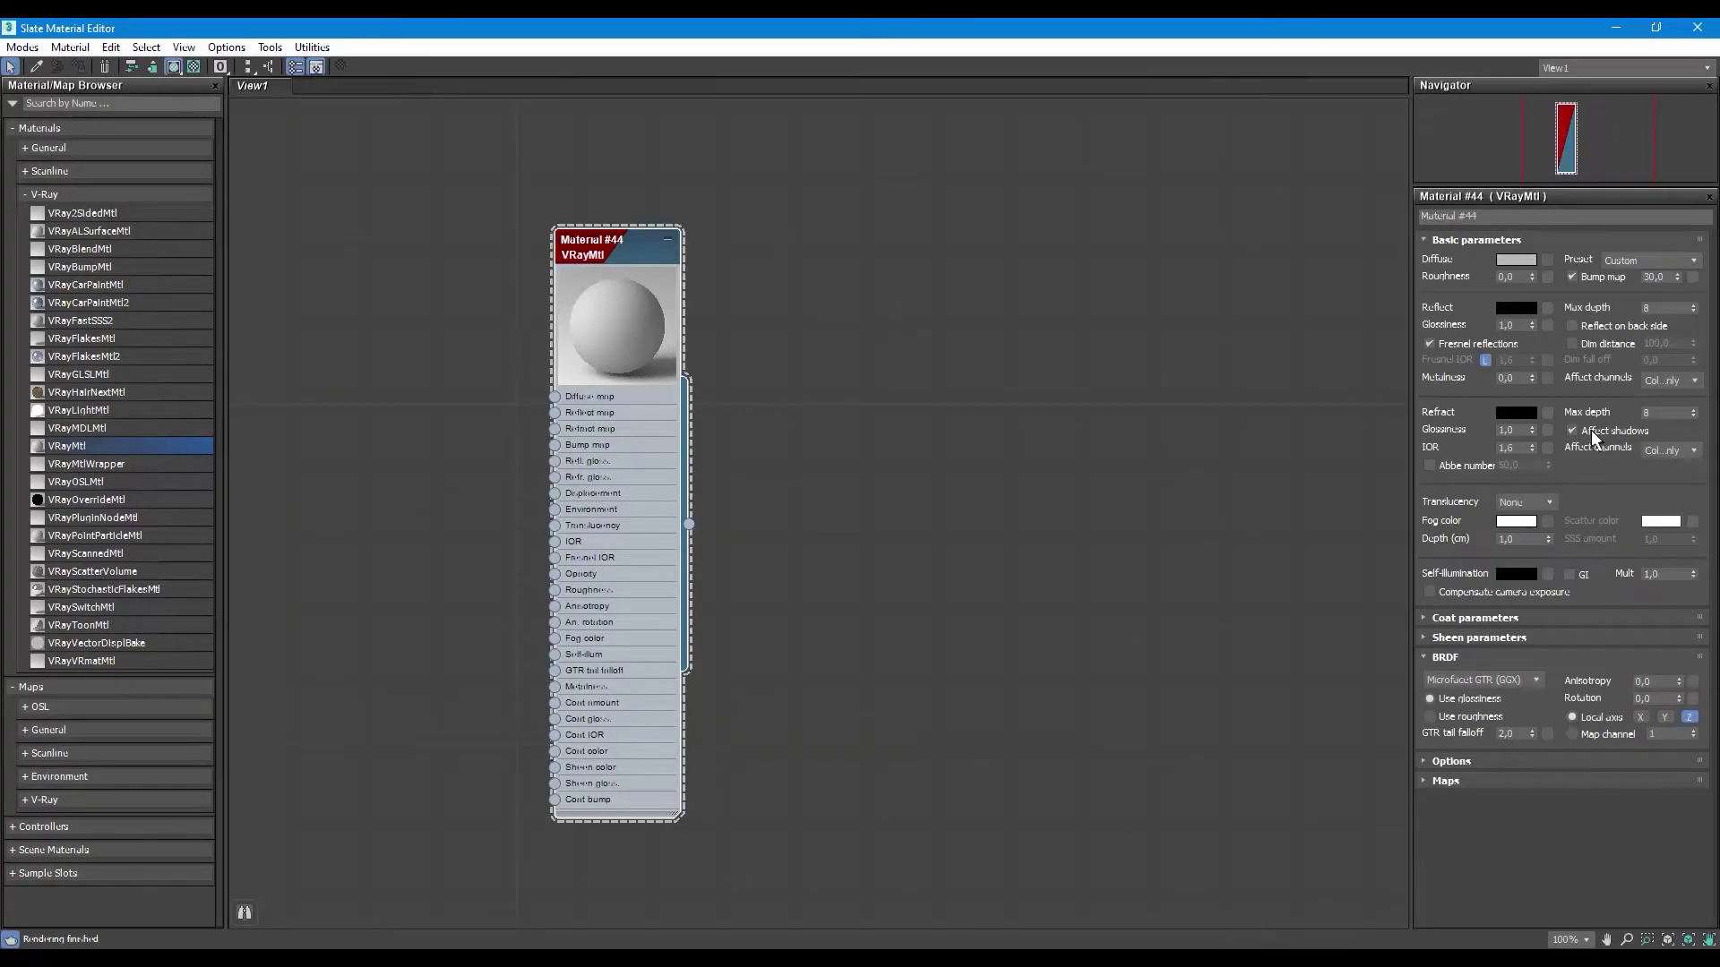
{"action": "middle_click_drag", "start_coordinate": [317, 297], "coordinate": [523, 345]}
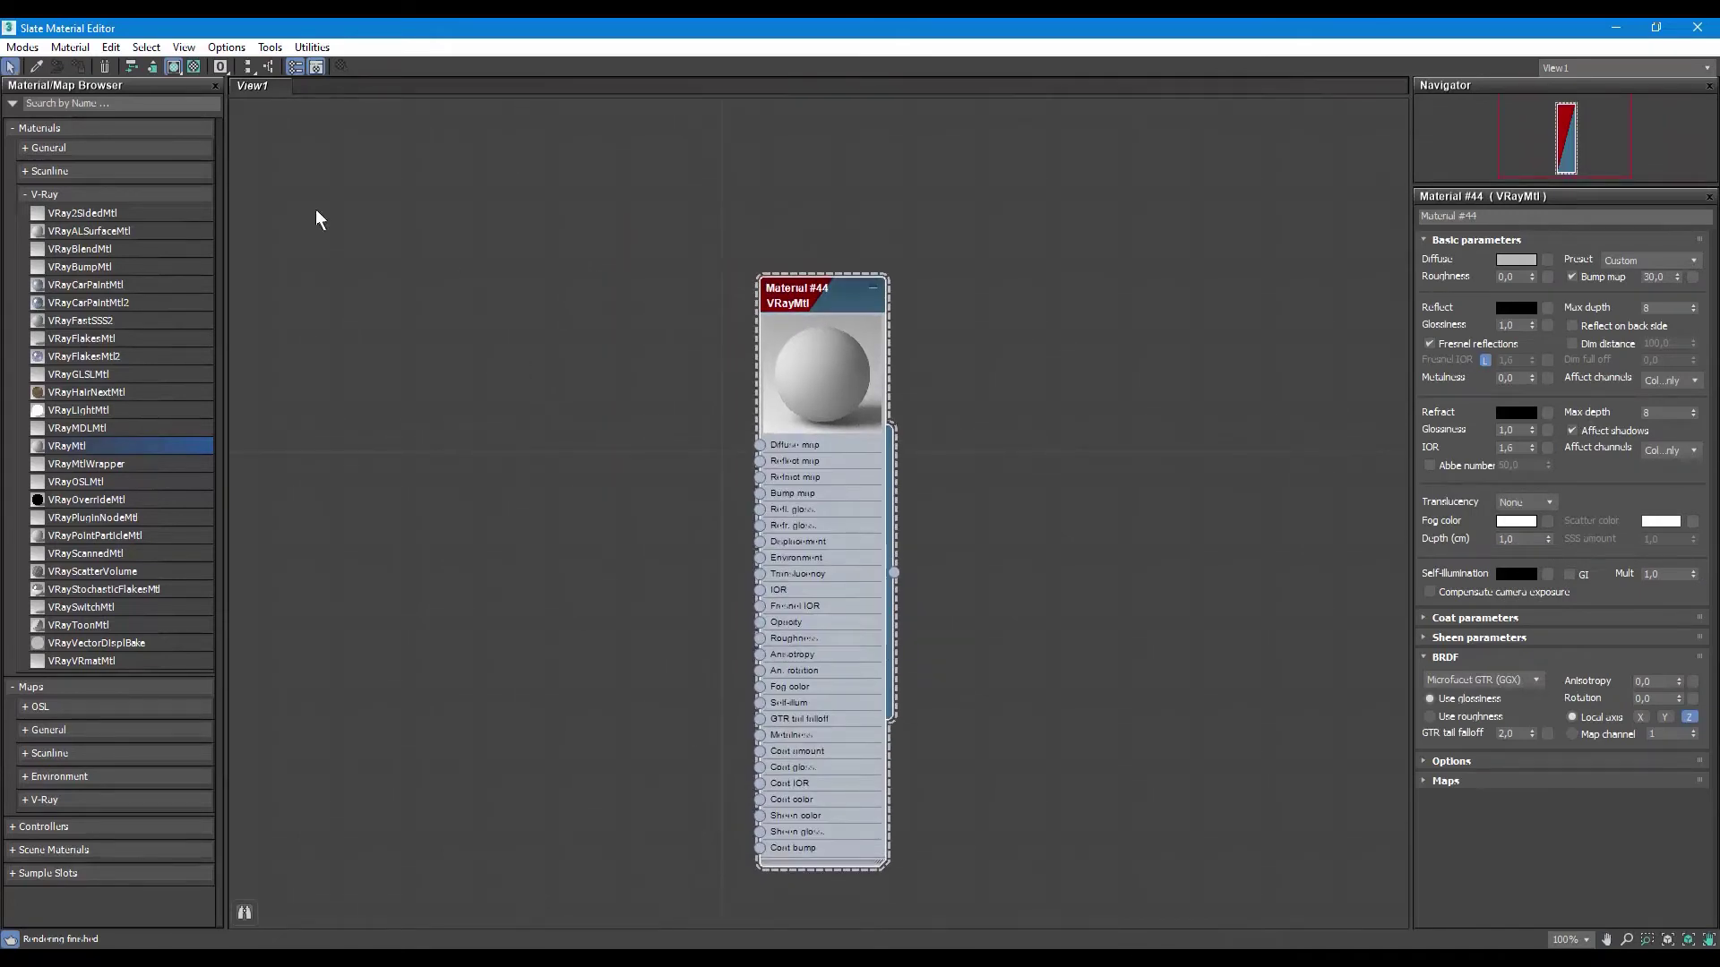
{"action": "left_click", "coordinate": [16, 130]}
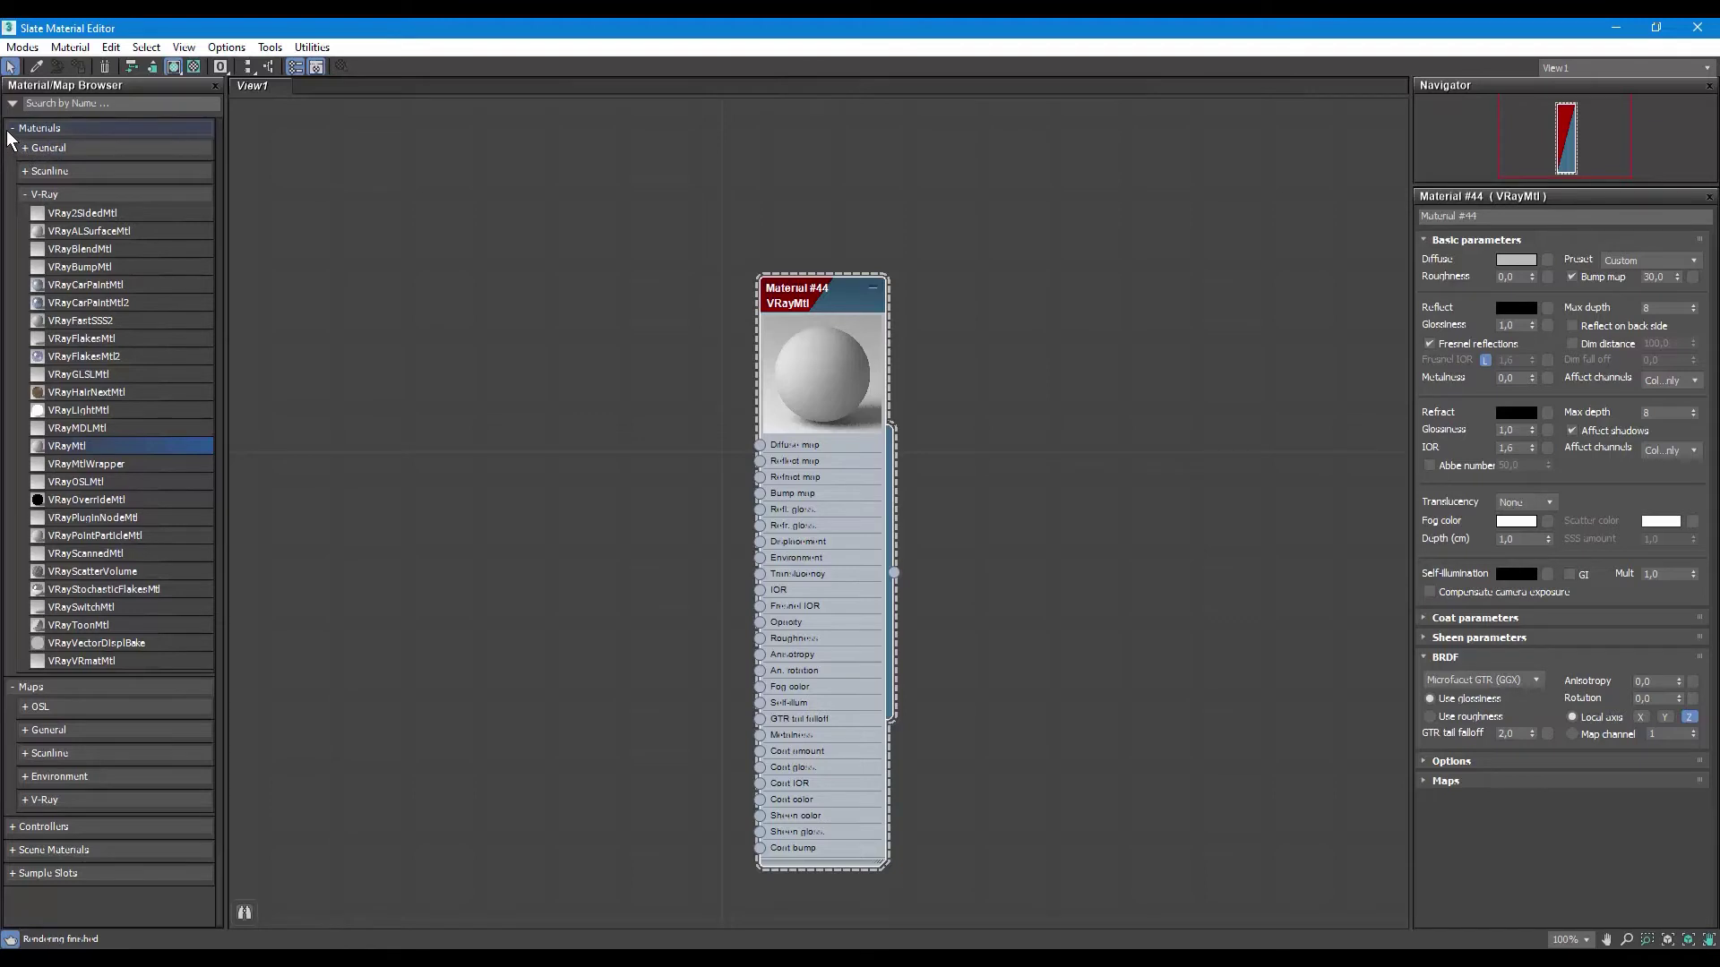
Step: Hide the V-Ray materials list and browse the General map types
{"action": "left_click", "coordinate": [16, 130]}
{"action": "left_click", "coordinate": [36, 195]}
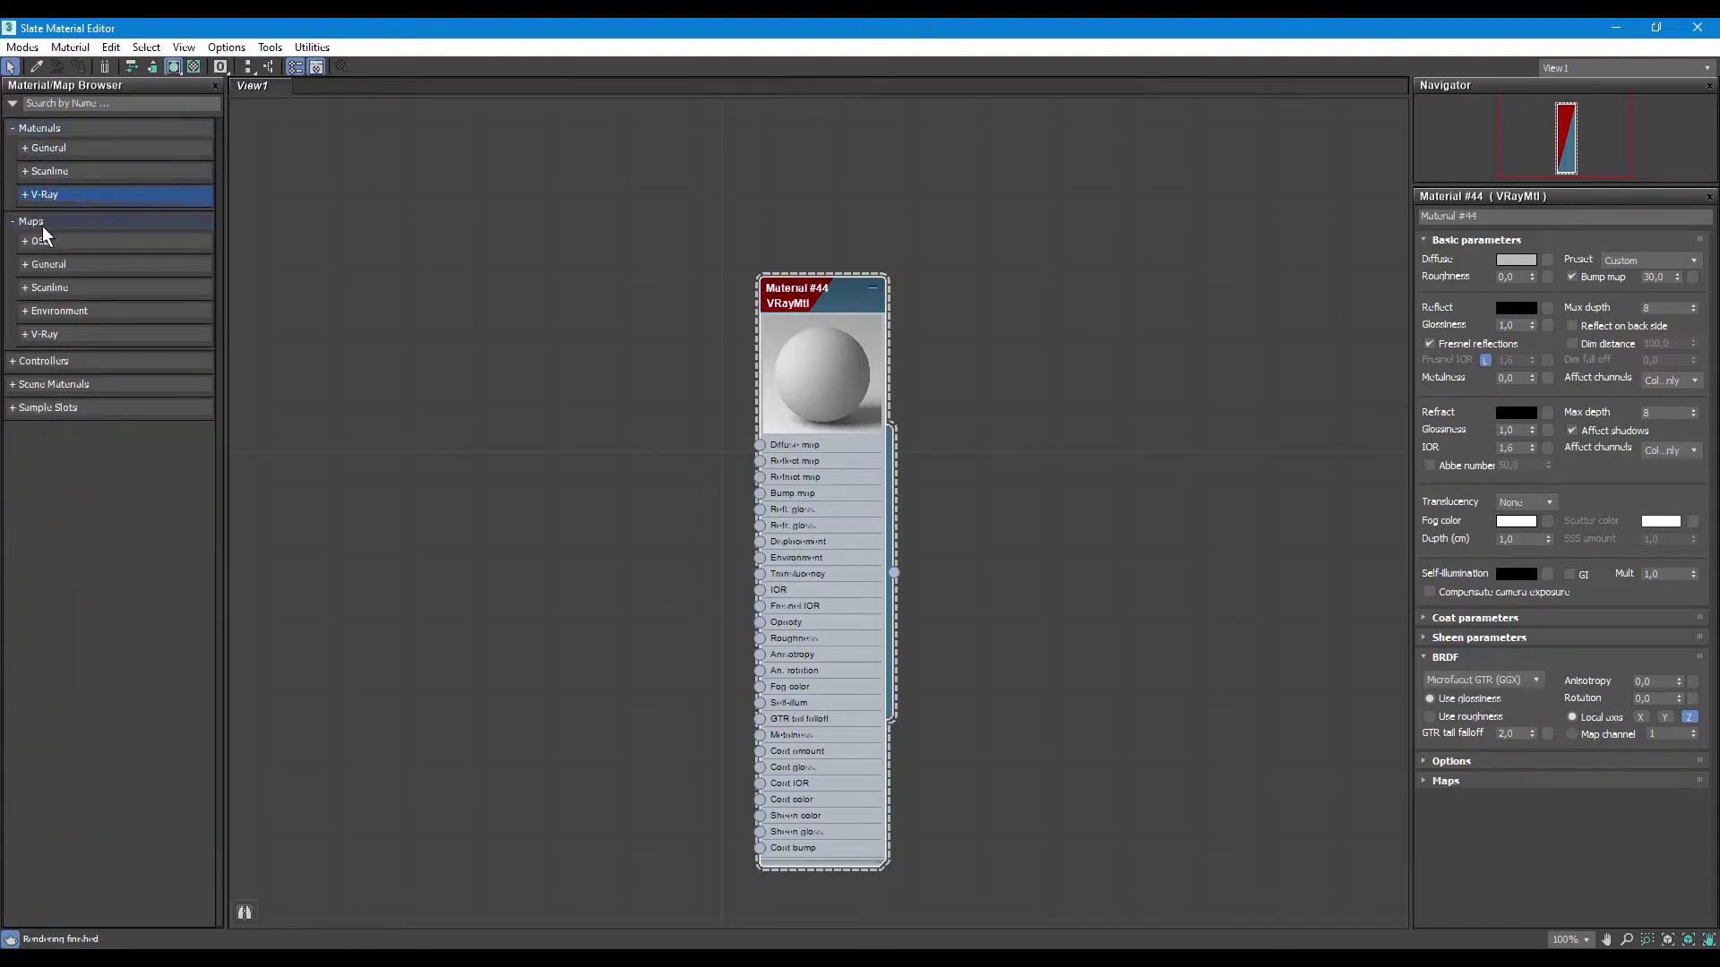
{"action": "left_click", "coordinate": [12, 224]}
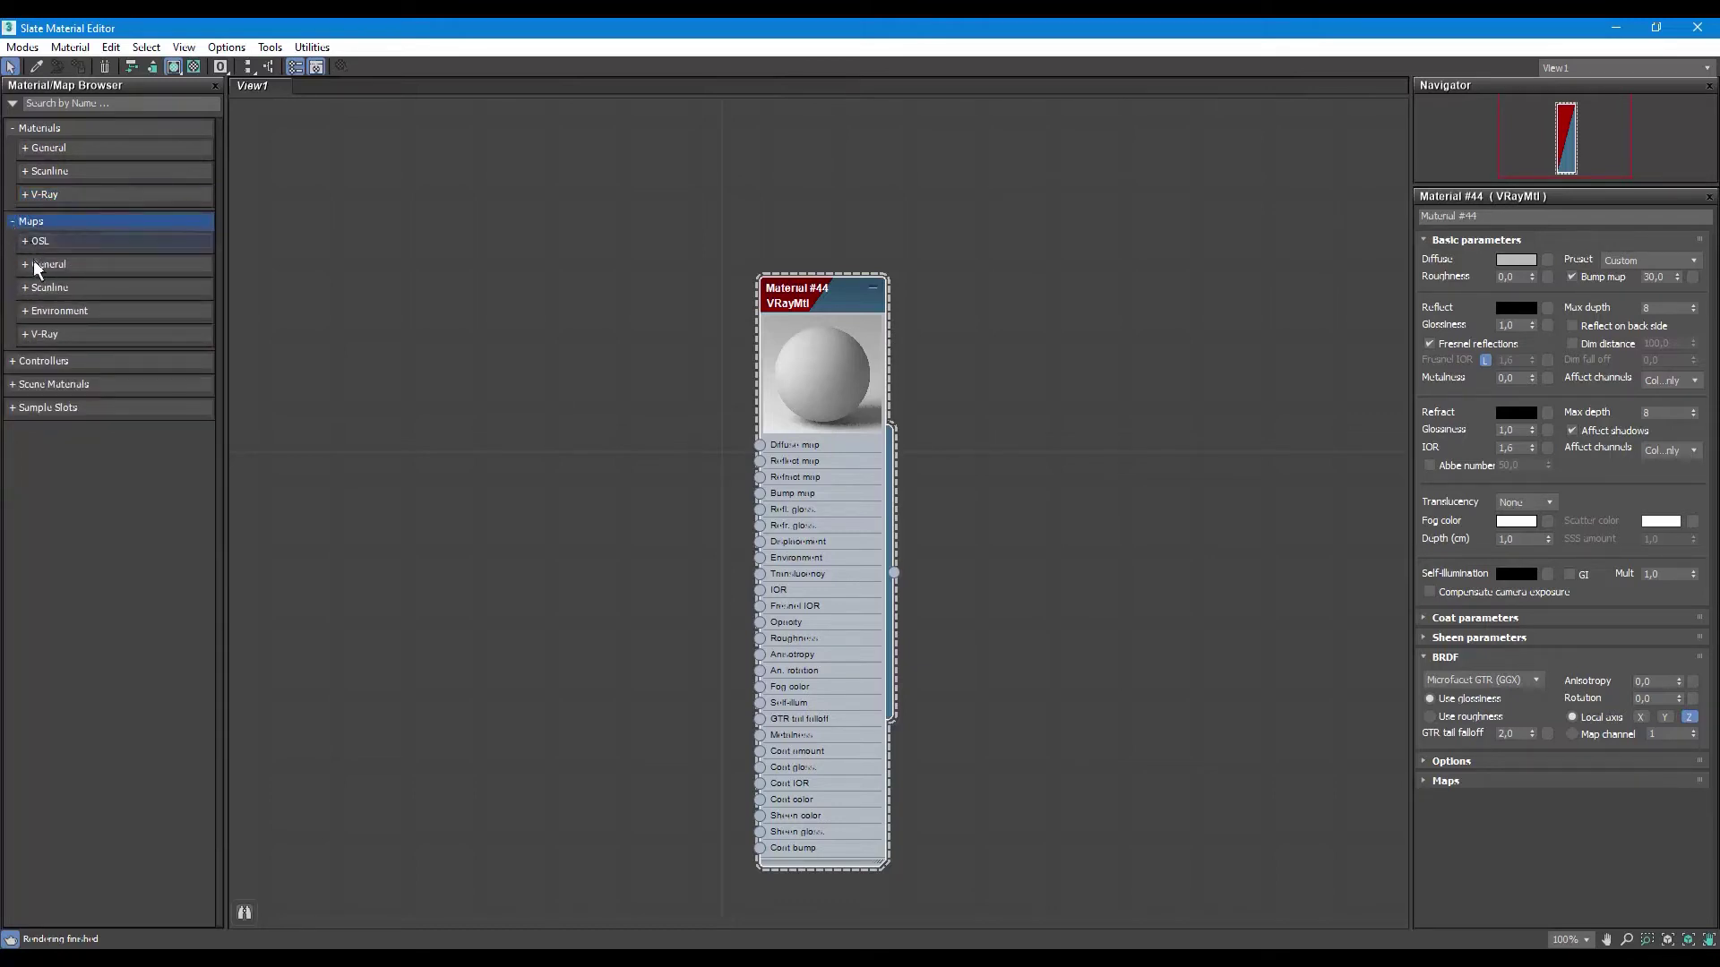
{"action": "left_click", "coordinate": [24, 266]}
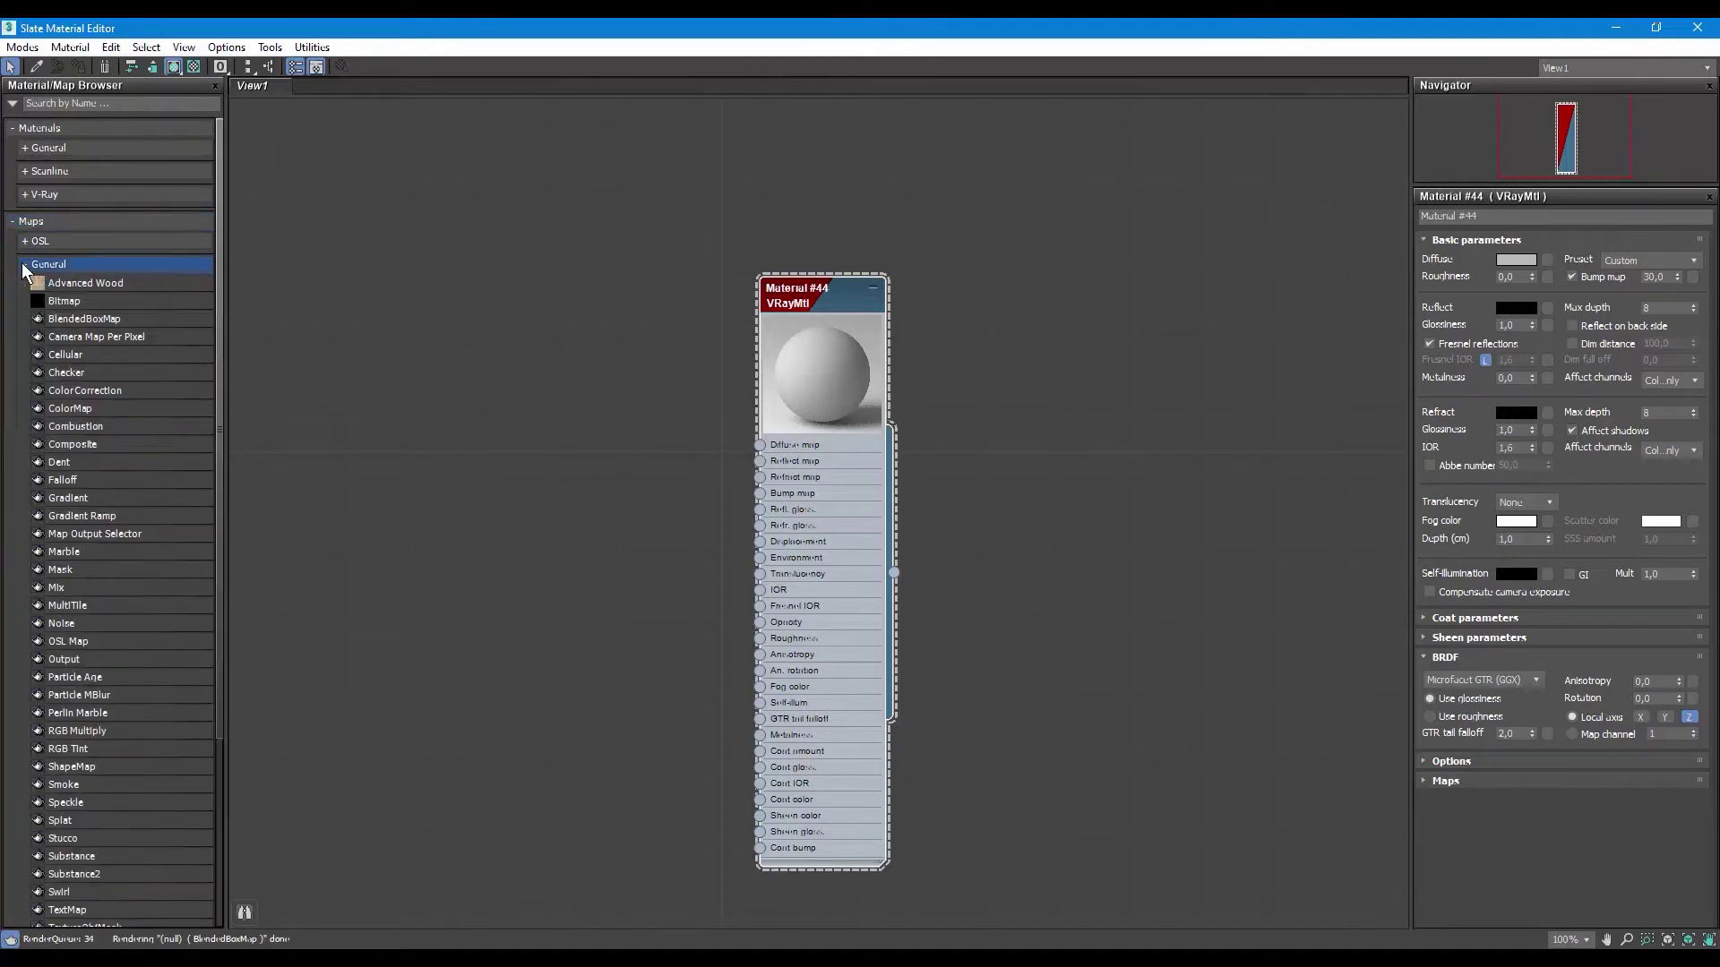
{"action": "scroll", "coordinate": [53, 242], "scroll_direction": "down", "scroll_amount": 1}
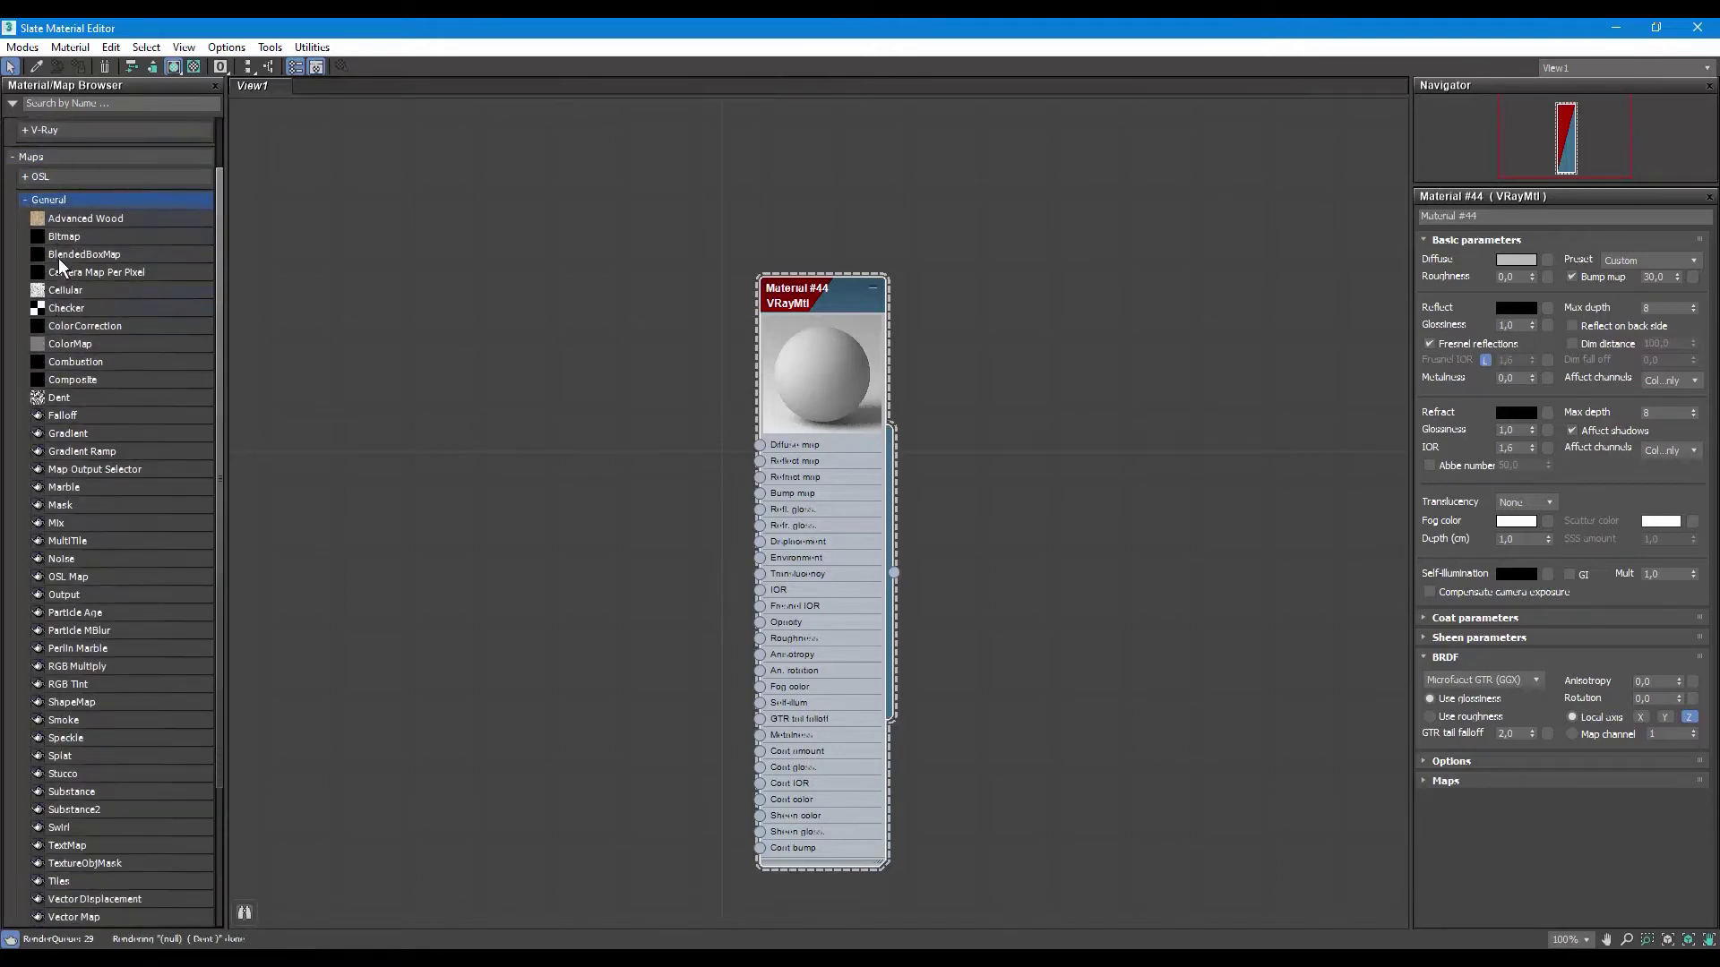
{"action": "scroll", "coordinate": [89, 464], "scroll_direction": "down", "scroll_amount": 1}
{"action": "scroll", "coordinate": [88, 317], "scroll_direction": "up", "scroll_amount": 1}
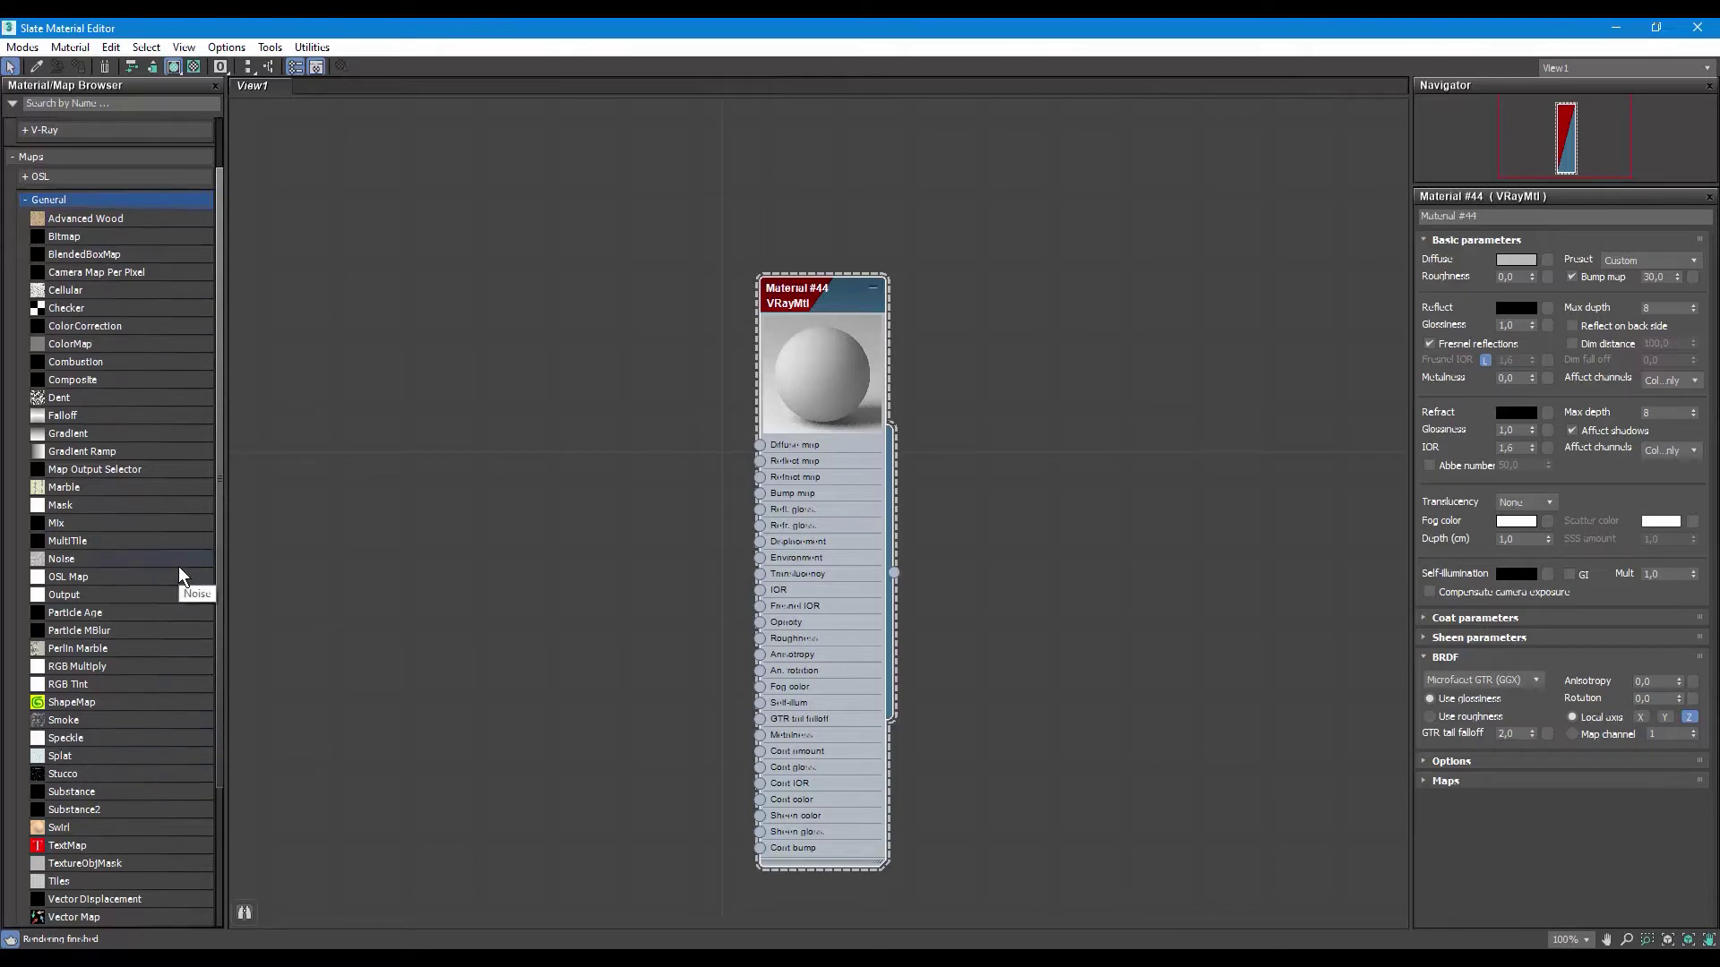
Step: Collapse General and Scanline maps and expand the V-Ray maps group
{"action": "left_click", "coordinate": [24, 203]}
{"action": "left_click", "coordinate": [27, 290]}
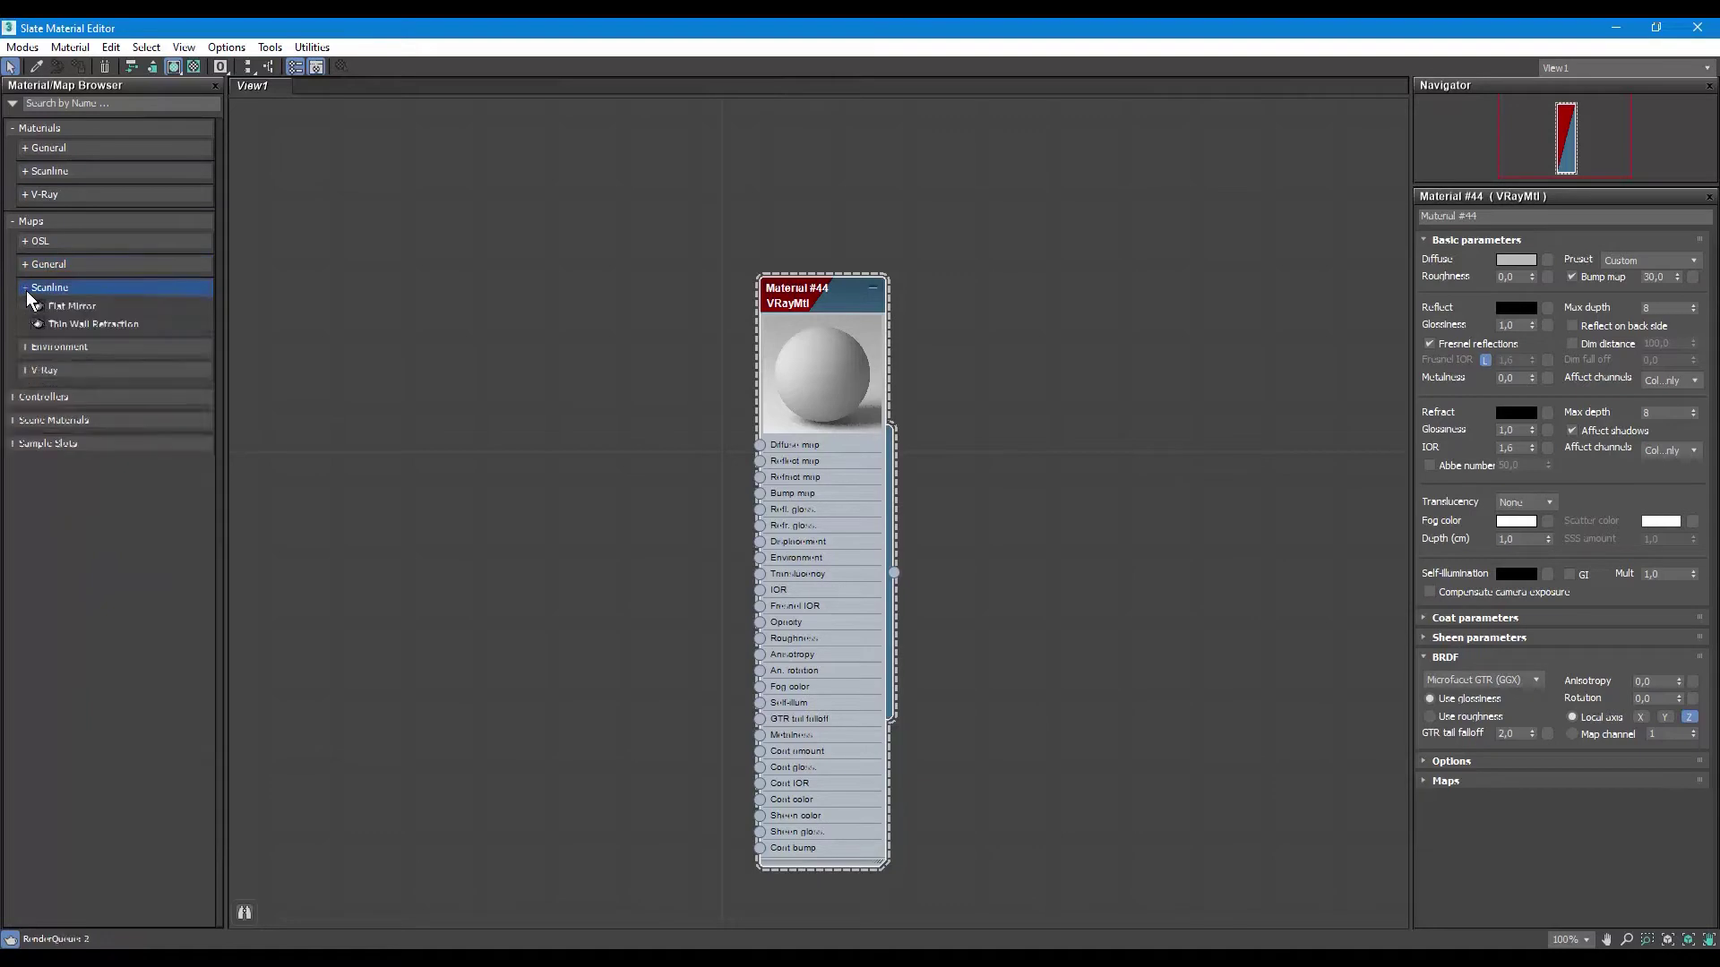
{"action": "left_click", "coordinate": [27, 290]}
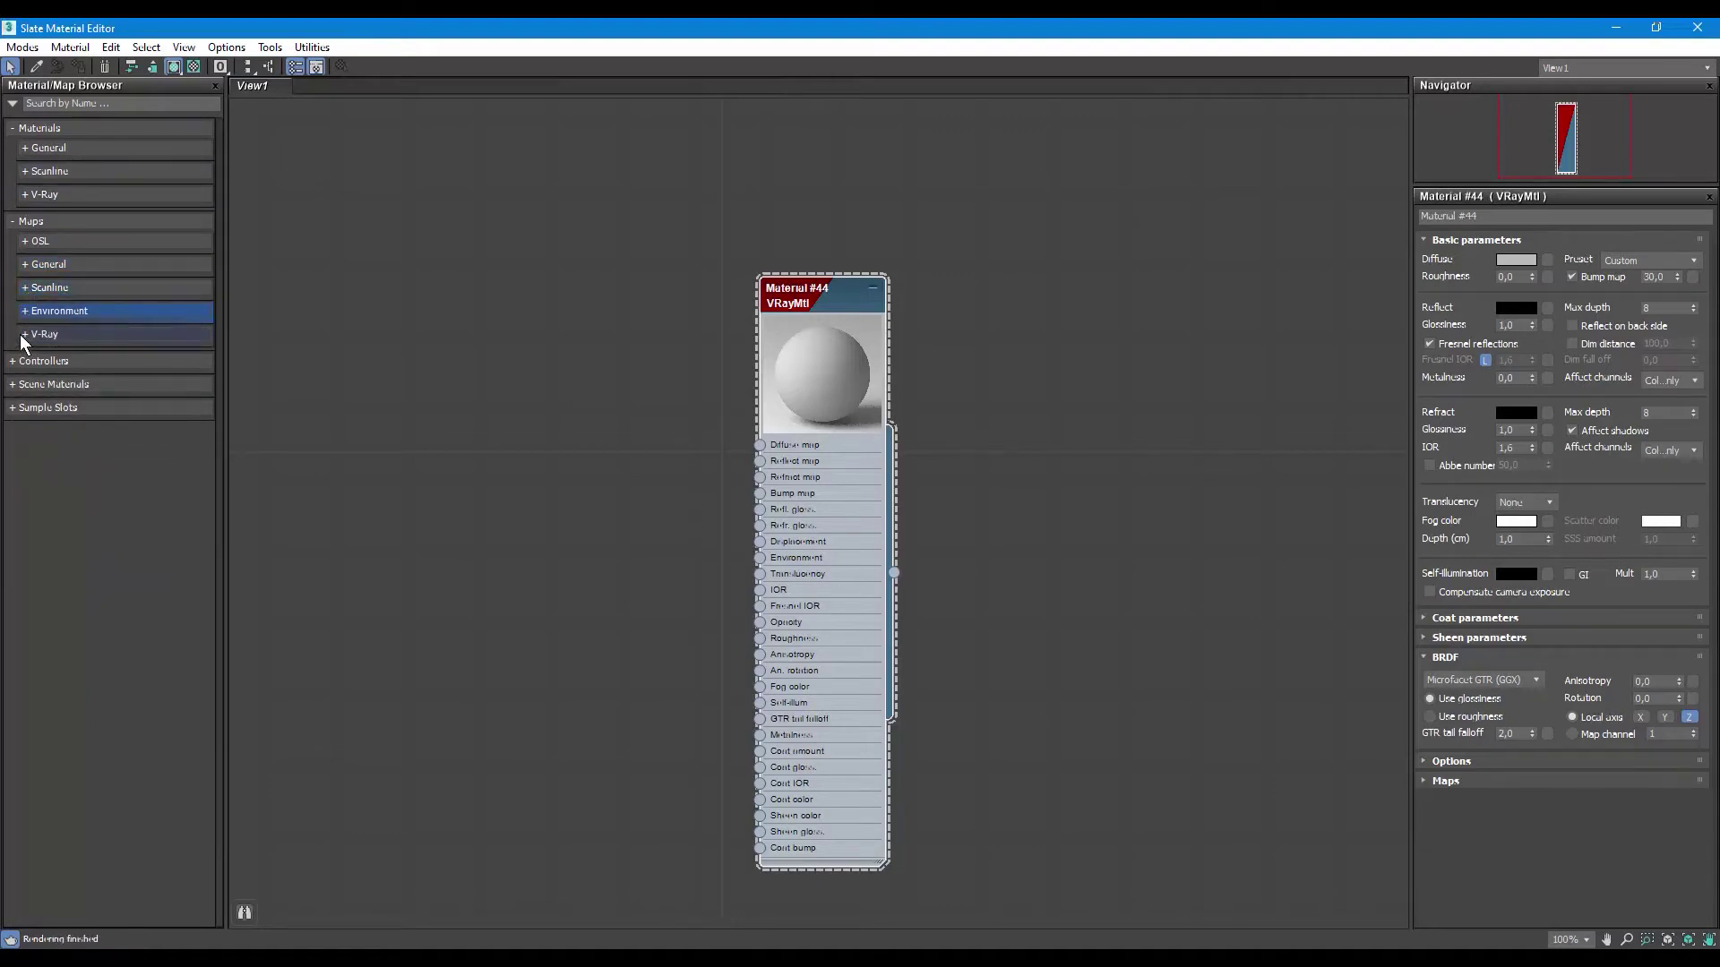
{"action": "left_click", "coordinate": [22, 335]}
{"action": "scroll", "coordinate": [38, 373], "scroll_direction": "down", "scroll_amount": 1}
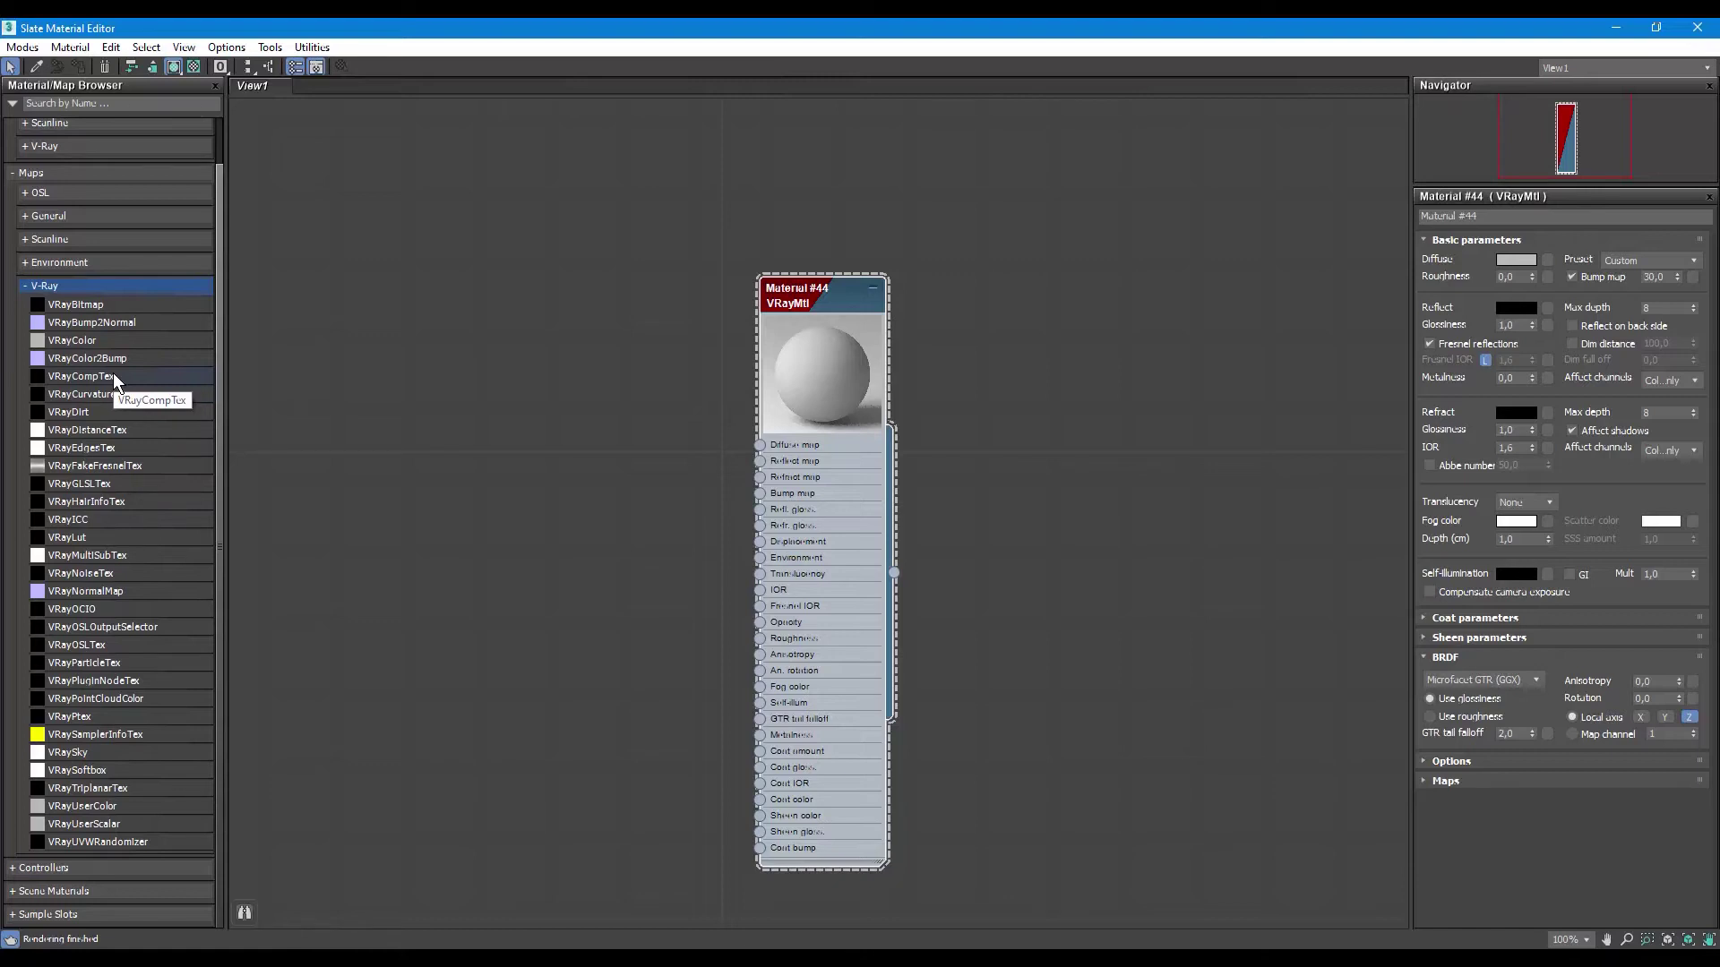
{"action": "left_click", "coordinate": [29, 286]}
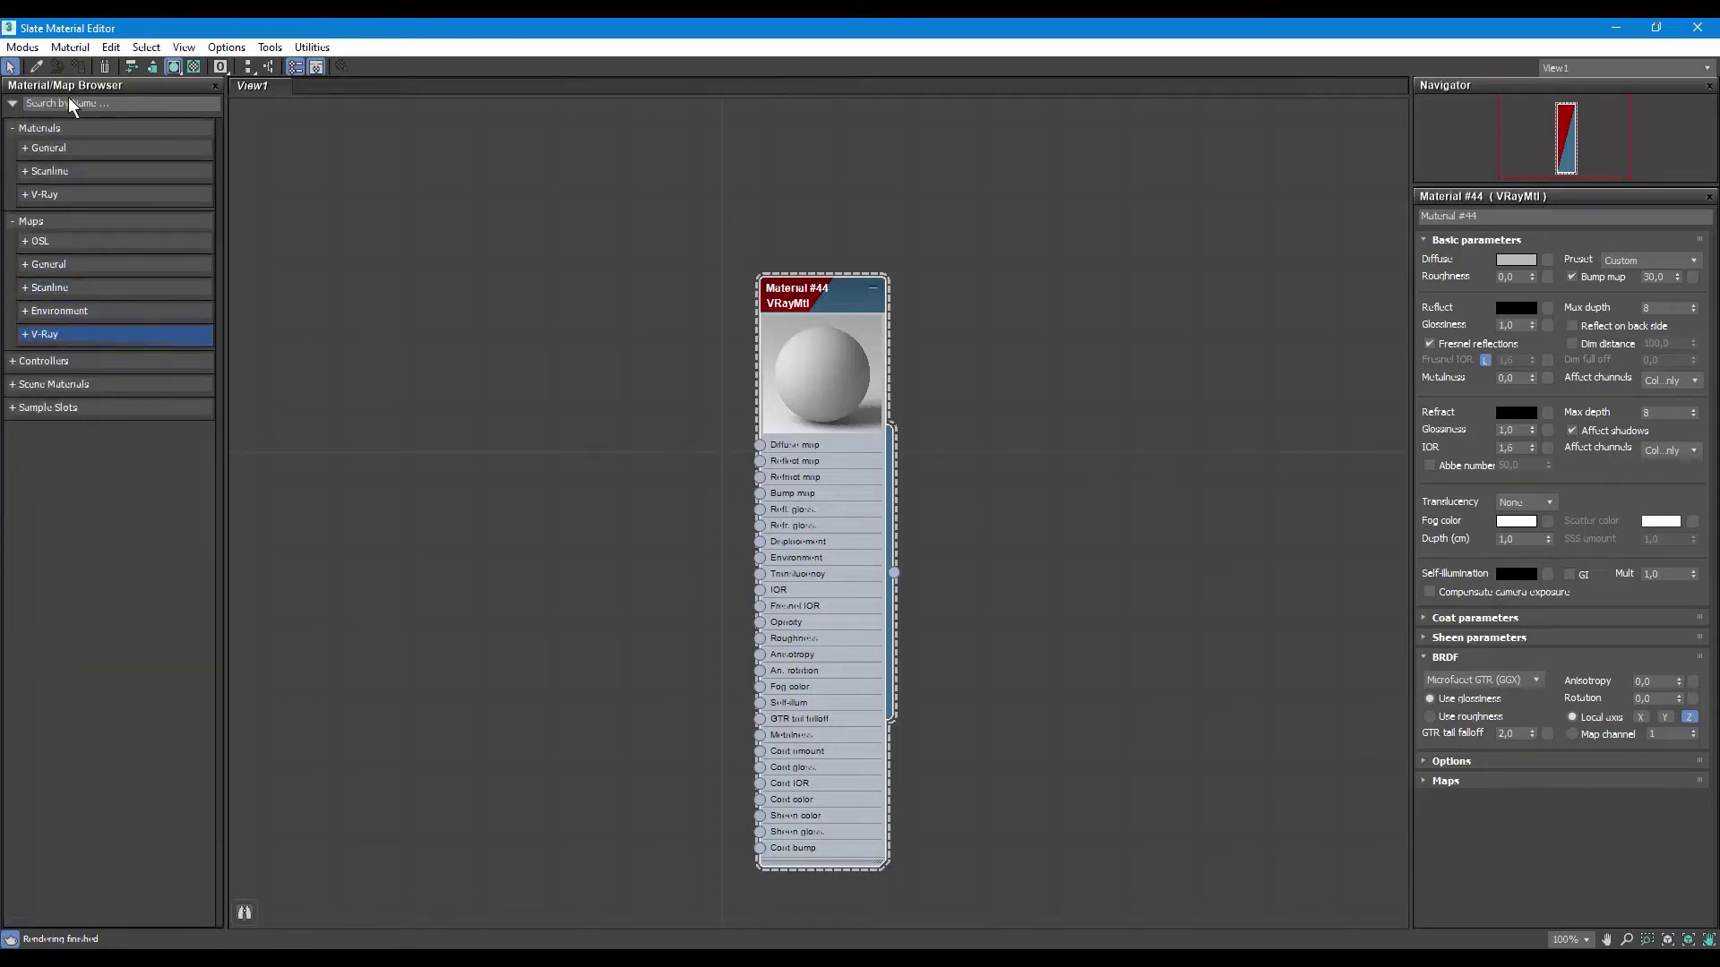
{"action": "left_click", "coordinate": [112, 103]}
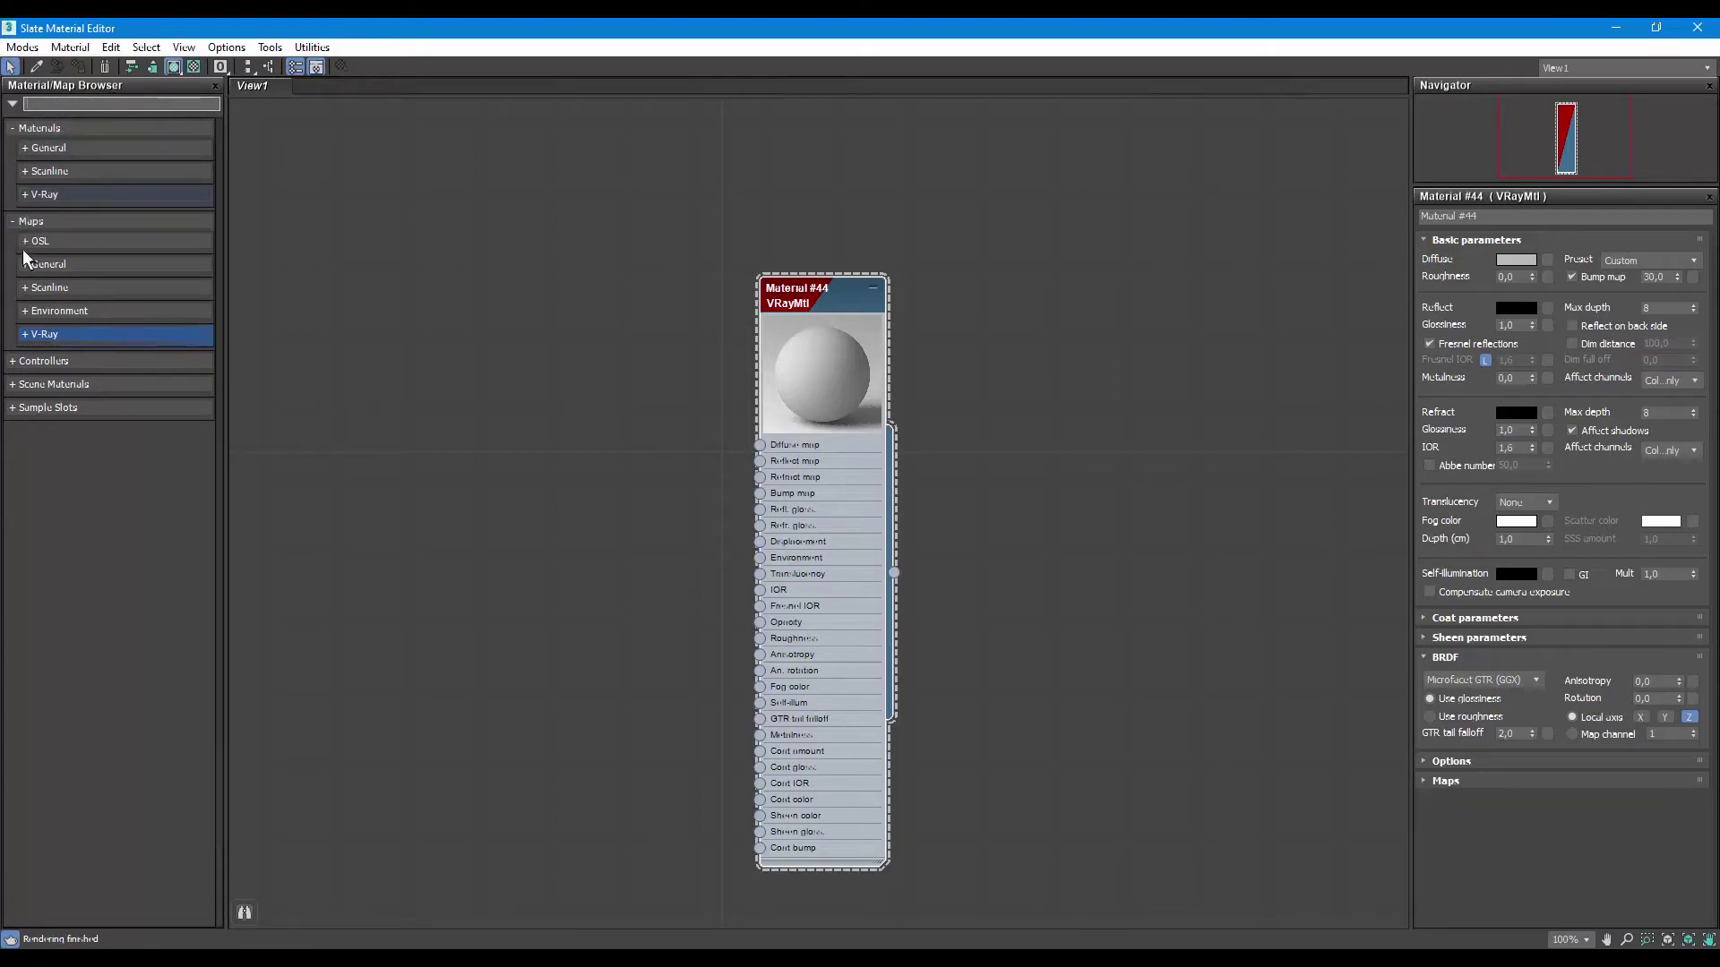
{"action": "left_click", "coordinate": [25, 335]}
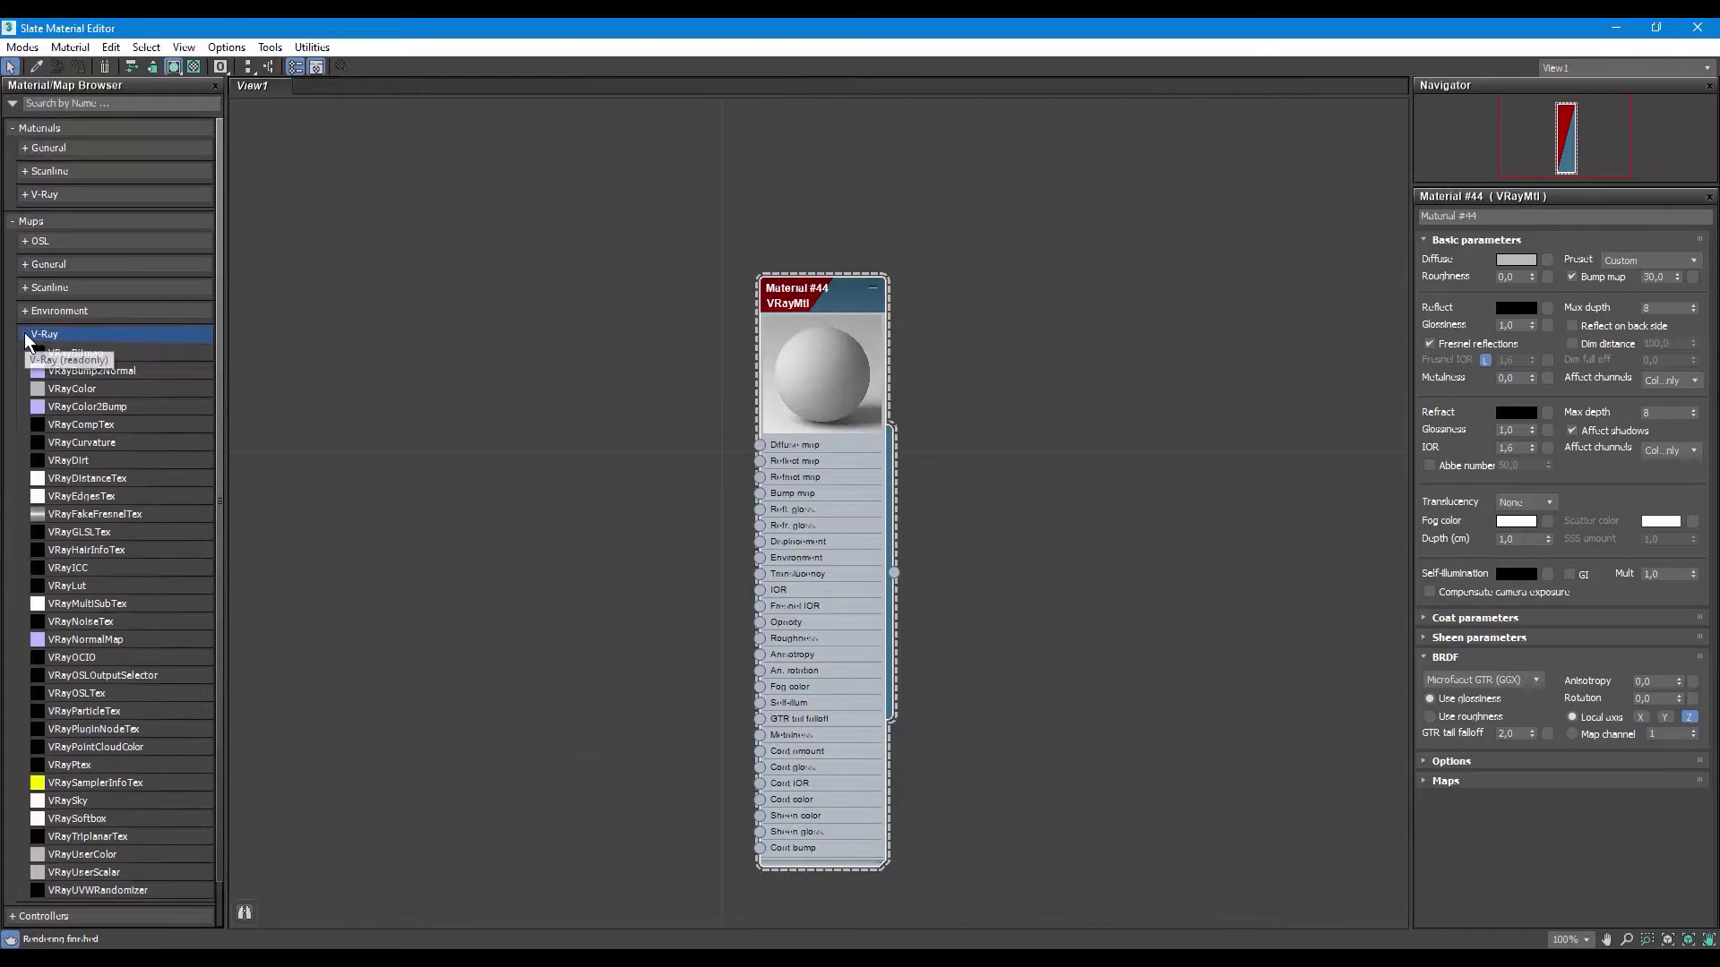
Step: Close the V-Ray maps list and browse Controllers' Float and Point2 groups
{"action": "left_click", "coordinate": [25, 335]}
{"action": "left_click", "coordinate": [25, 361]}
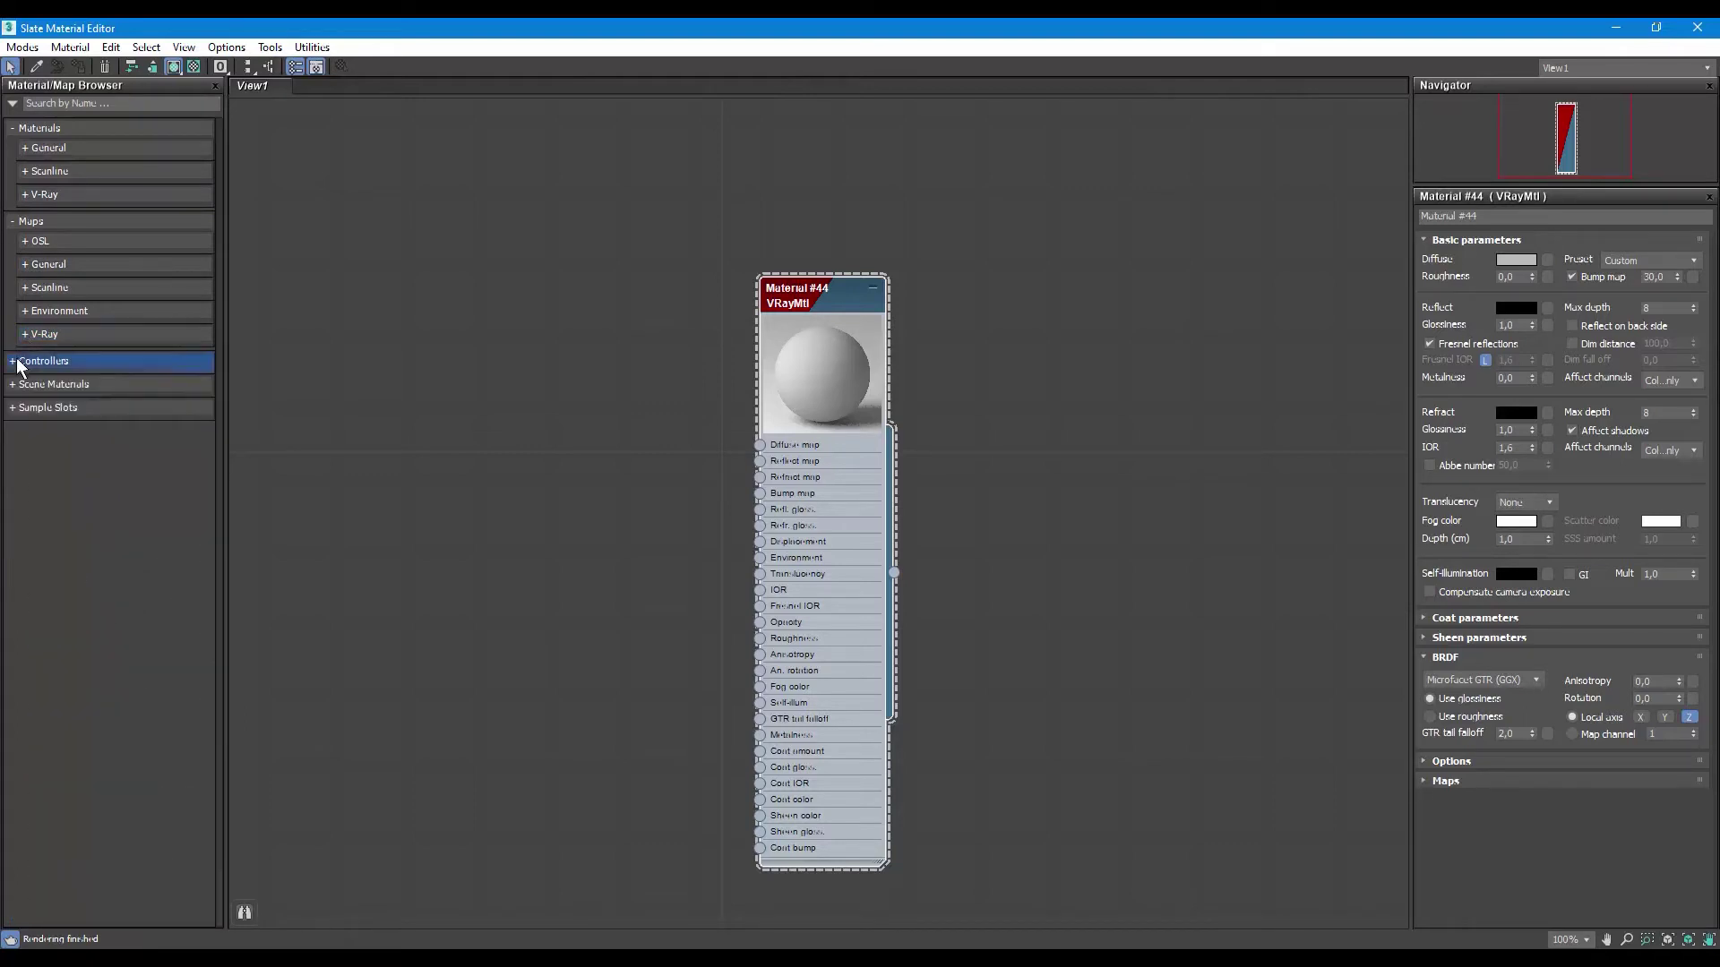
{"action": "left_click", "coordinate": [25, 383]}
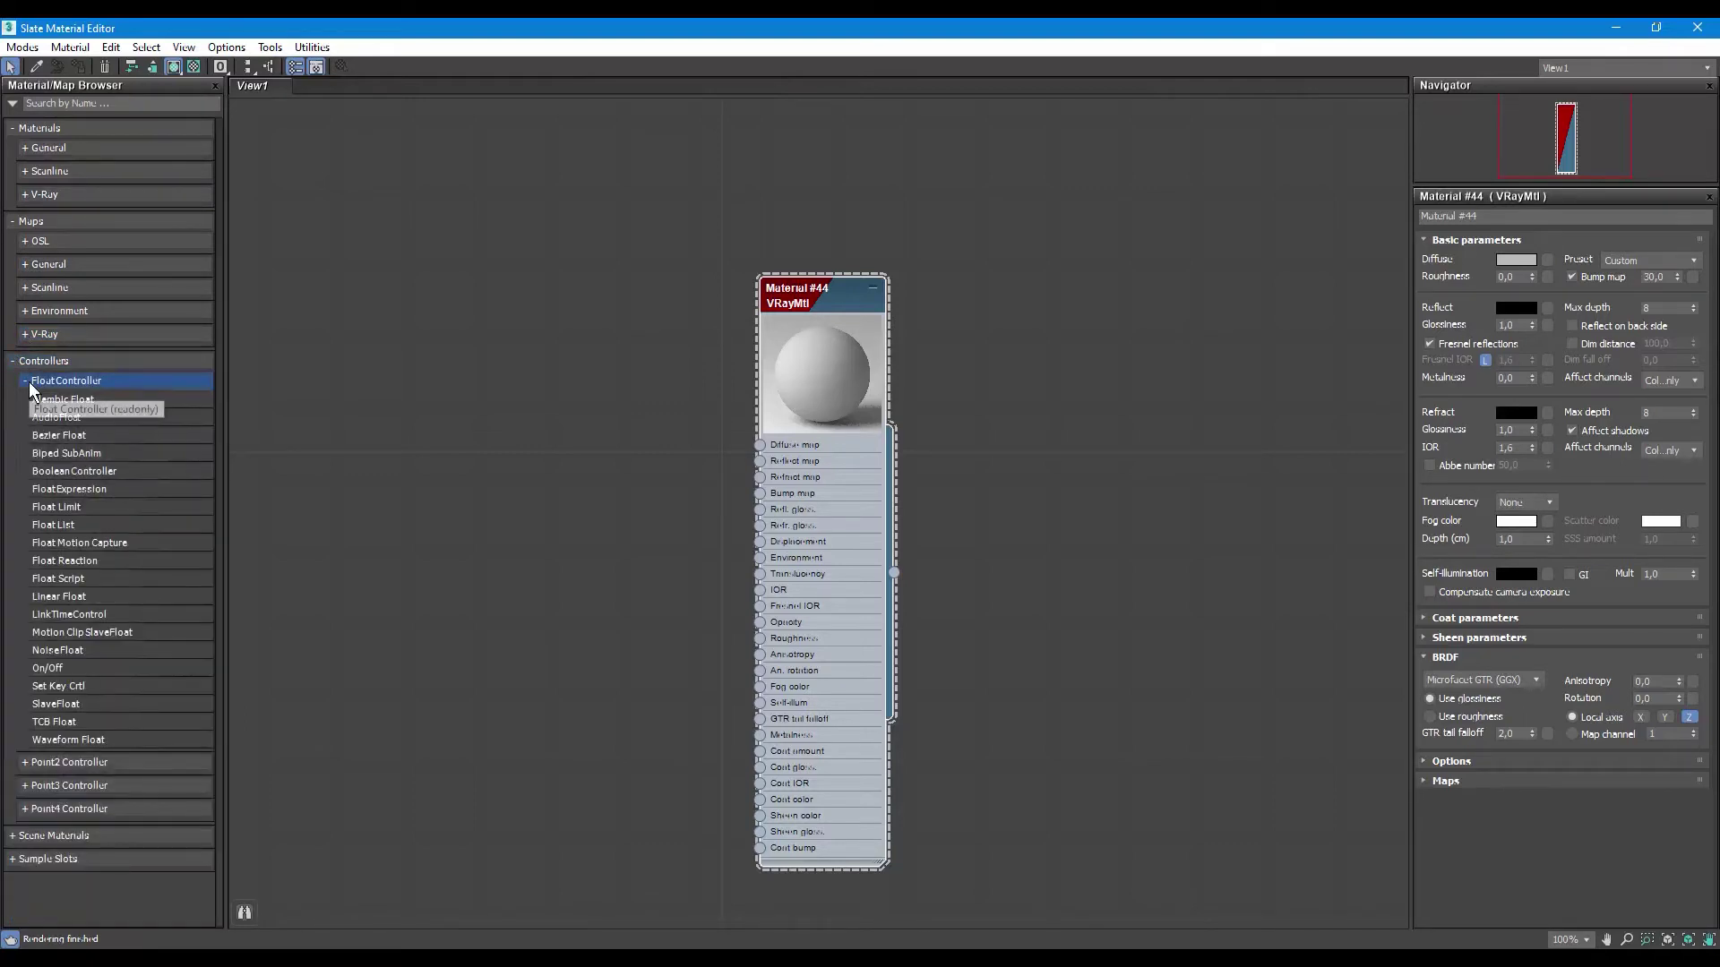
{"action": "left_click", "coordinate": [25, 383]}
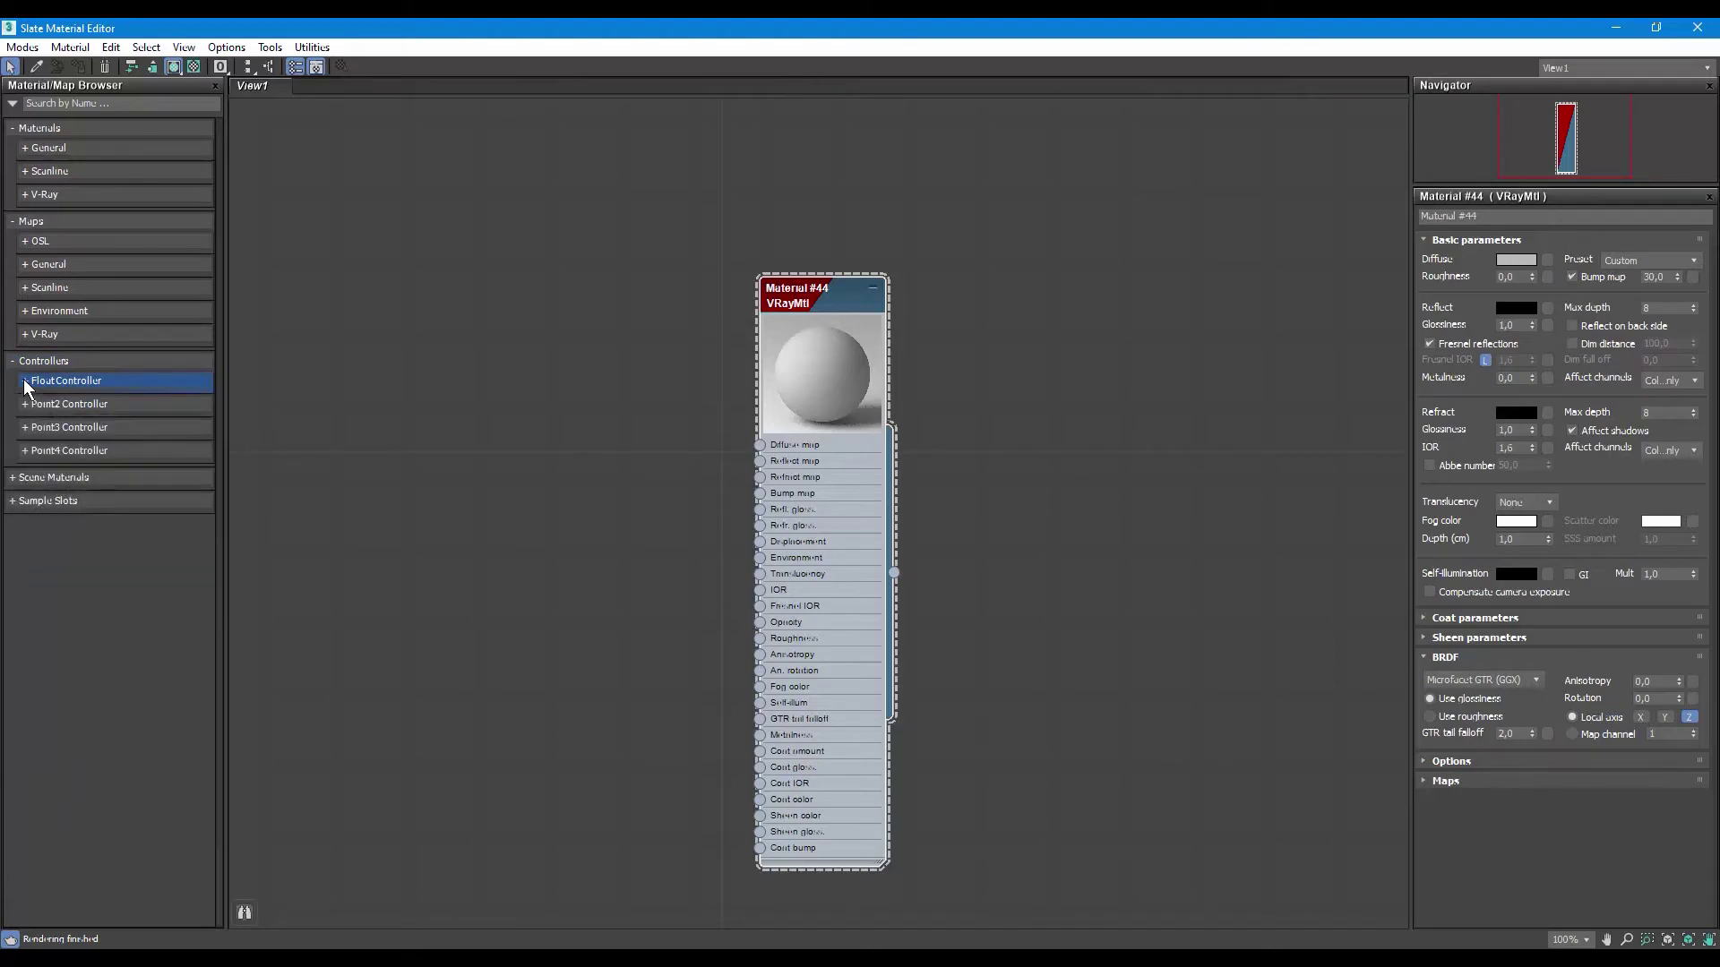
{"action": "left_click", "coordinate": [31, 406]}
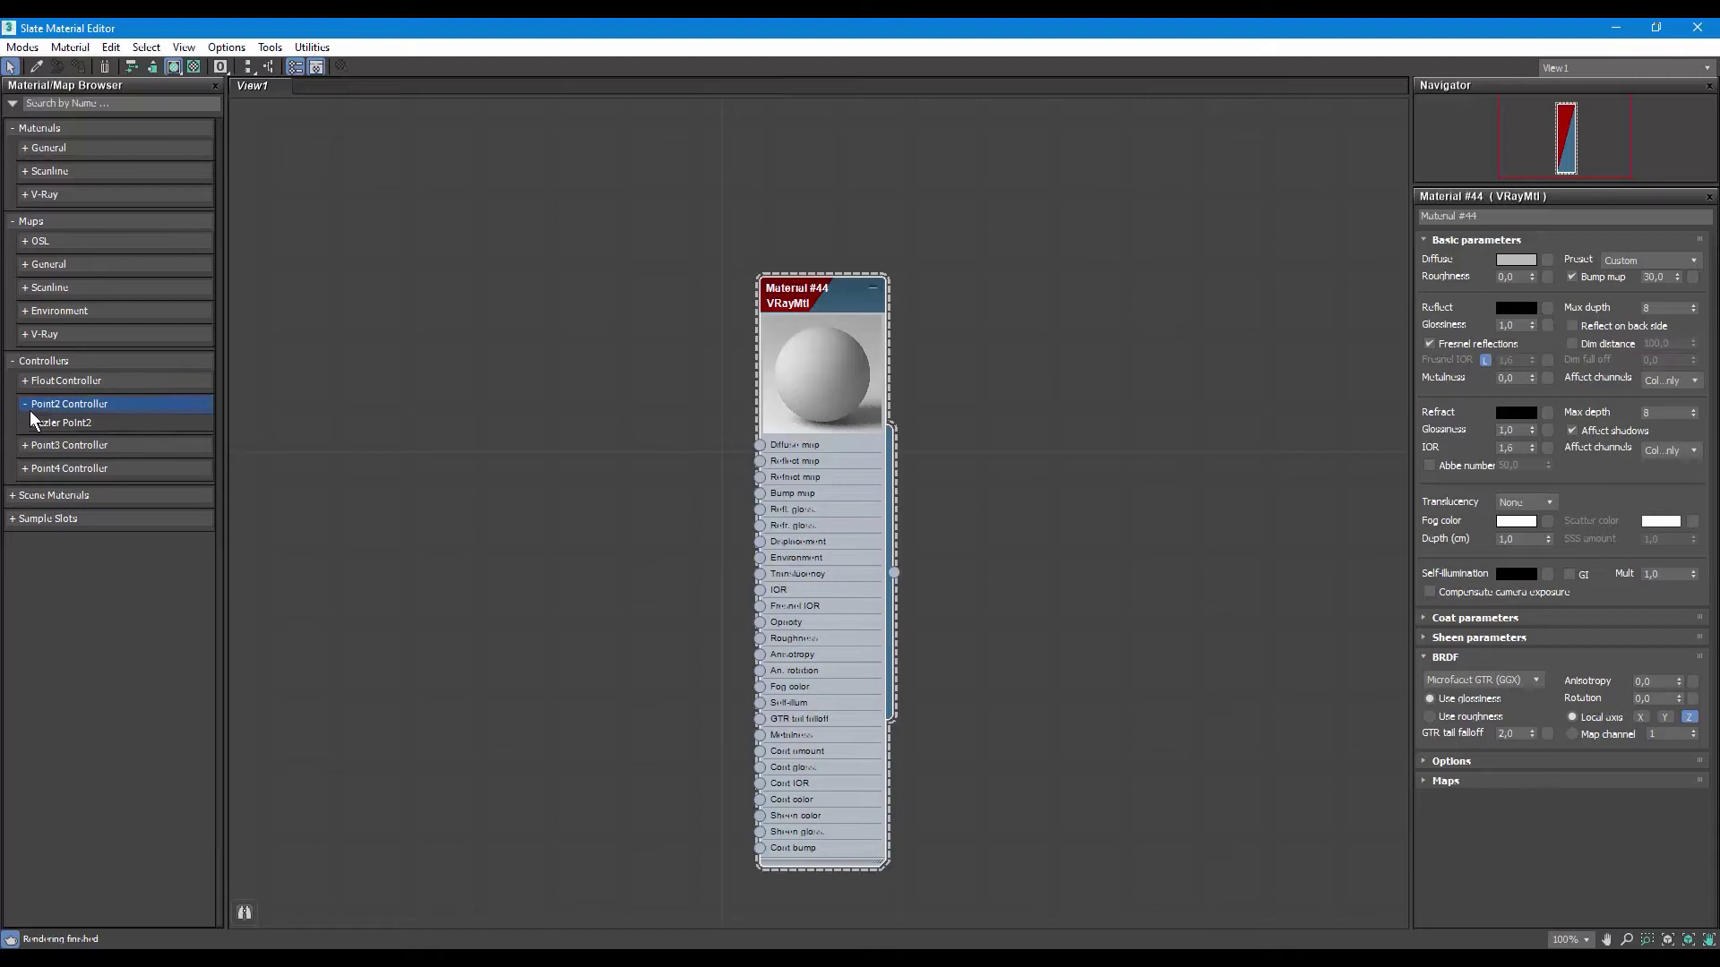
{"action": "left_click", "coordinate": [30, 411]}
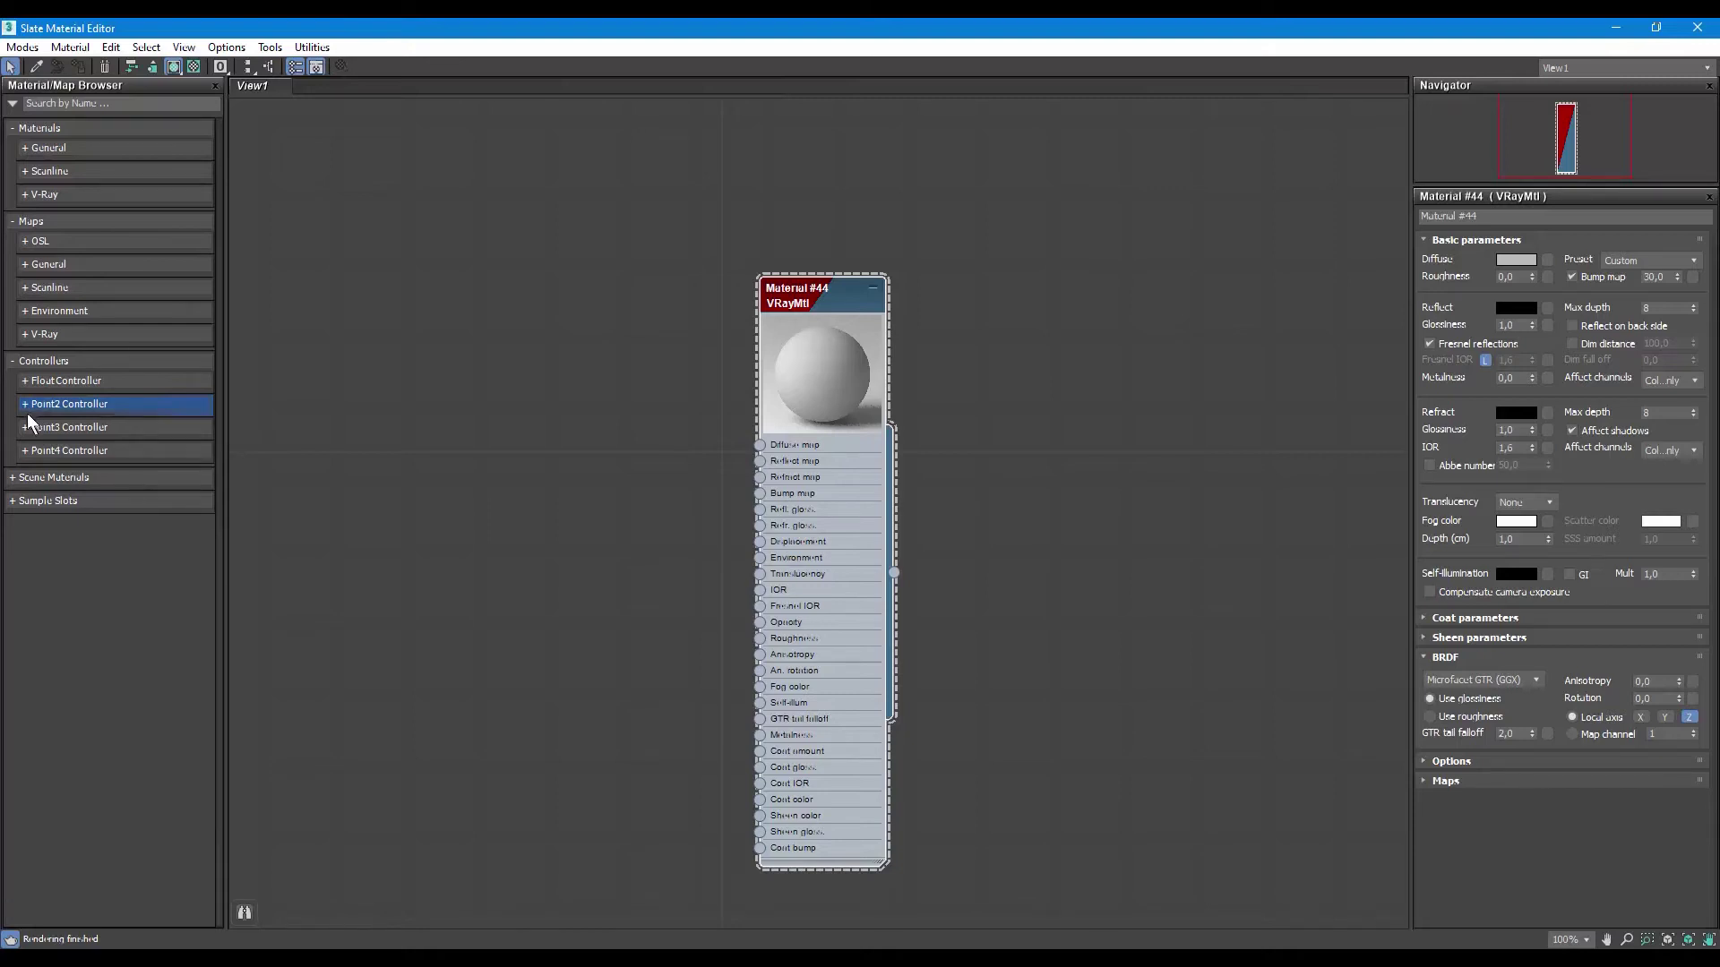
Step: Show the Sample Slots thumbnails, then collapse Scene Materials
{"action": "left_click", "coordinate": [12, 479]}
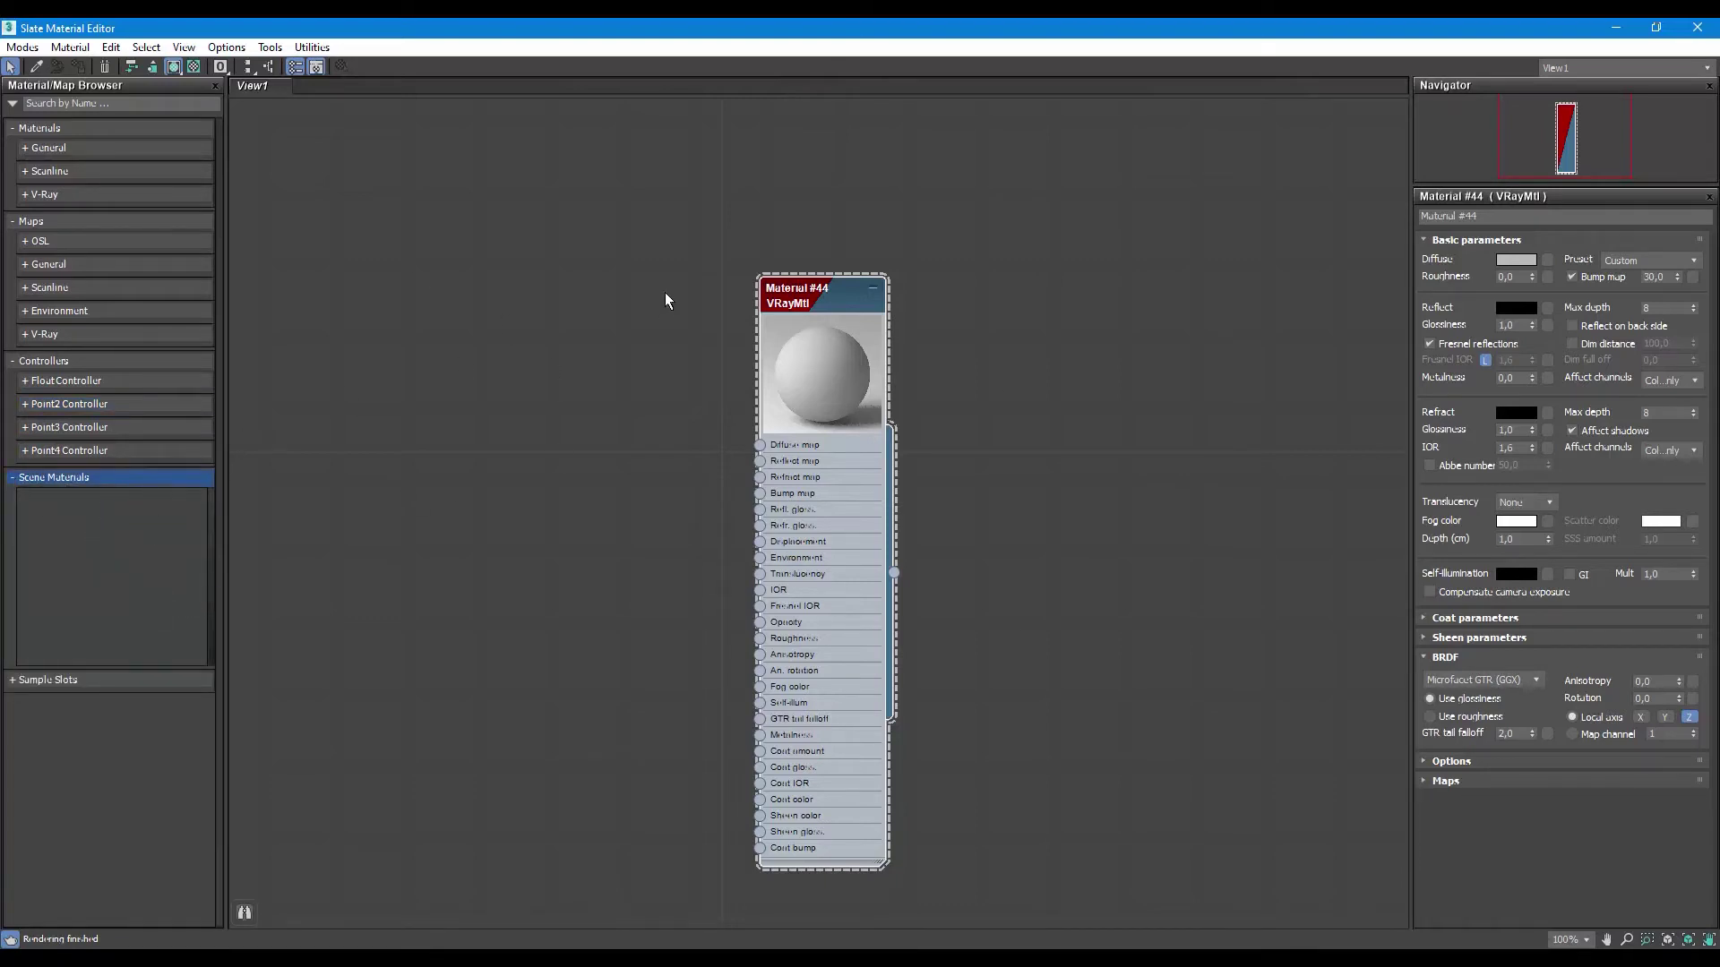
{"action": "left_click", "coordinate": [10, 683]}
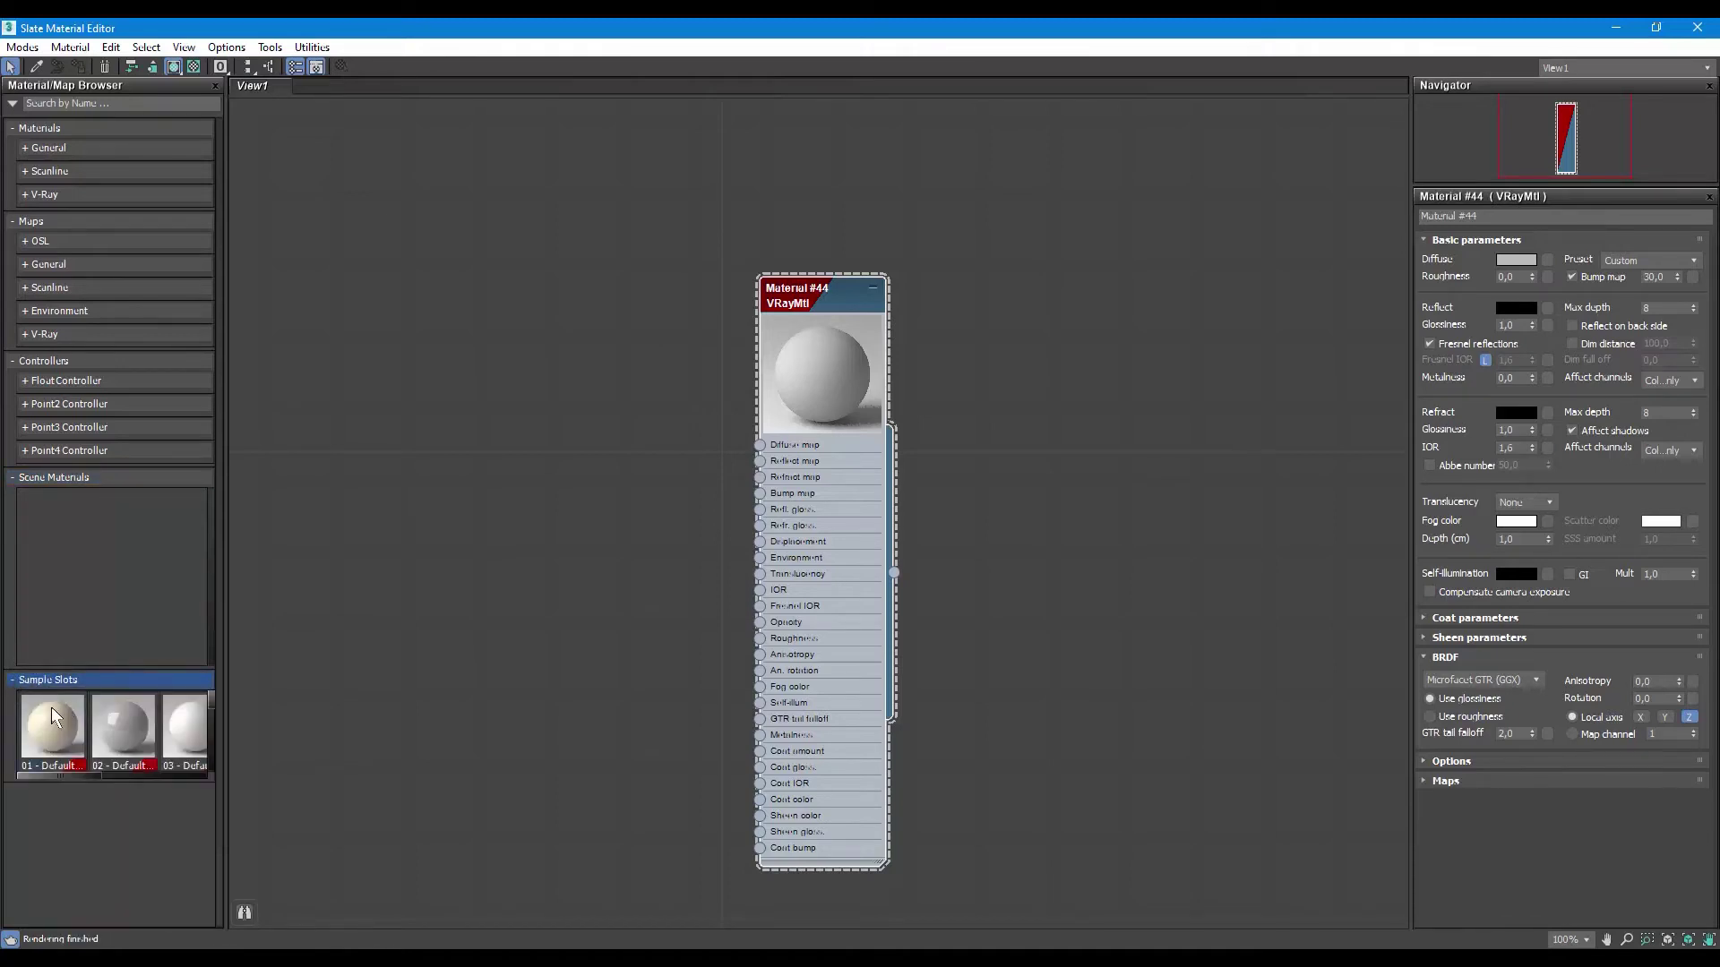
{"action": "scroll", "coordinate": [110, 727], "scroll_direction": "down", "scroll_amount": 6}
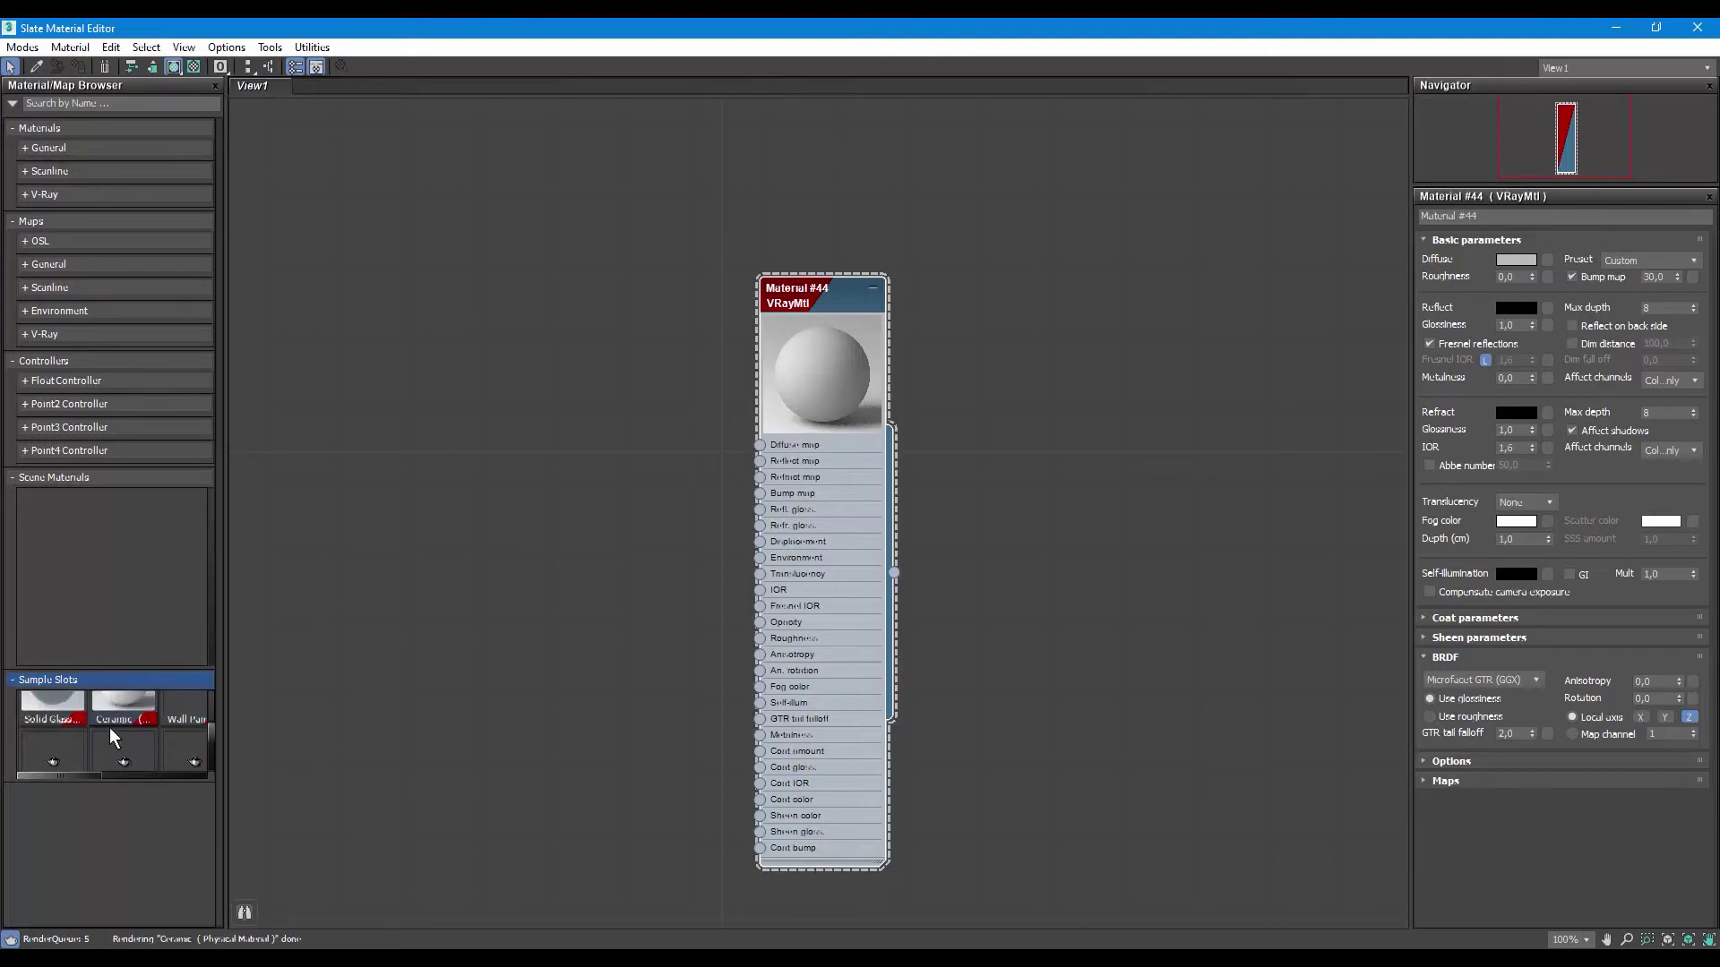
{"action": "scroll", "coordinate": [110, 728], "scroll_direction": "up", "scroll_amount": 6}
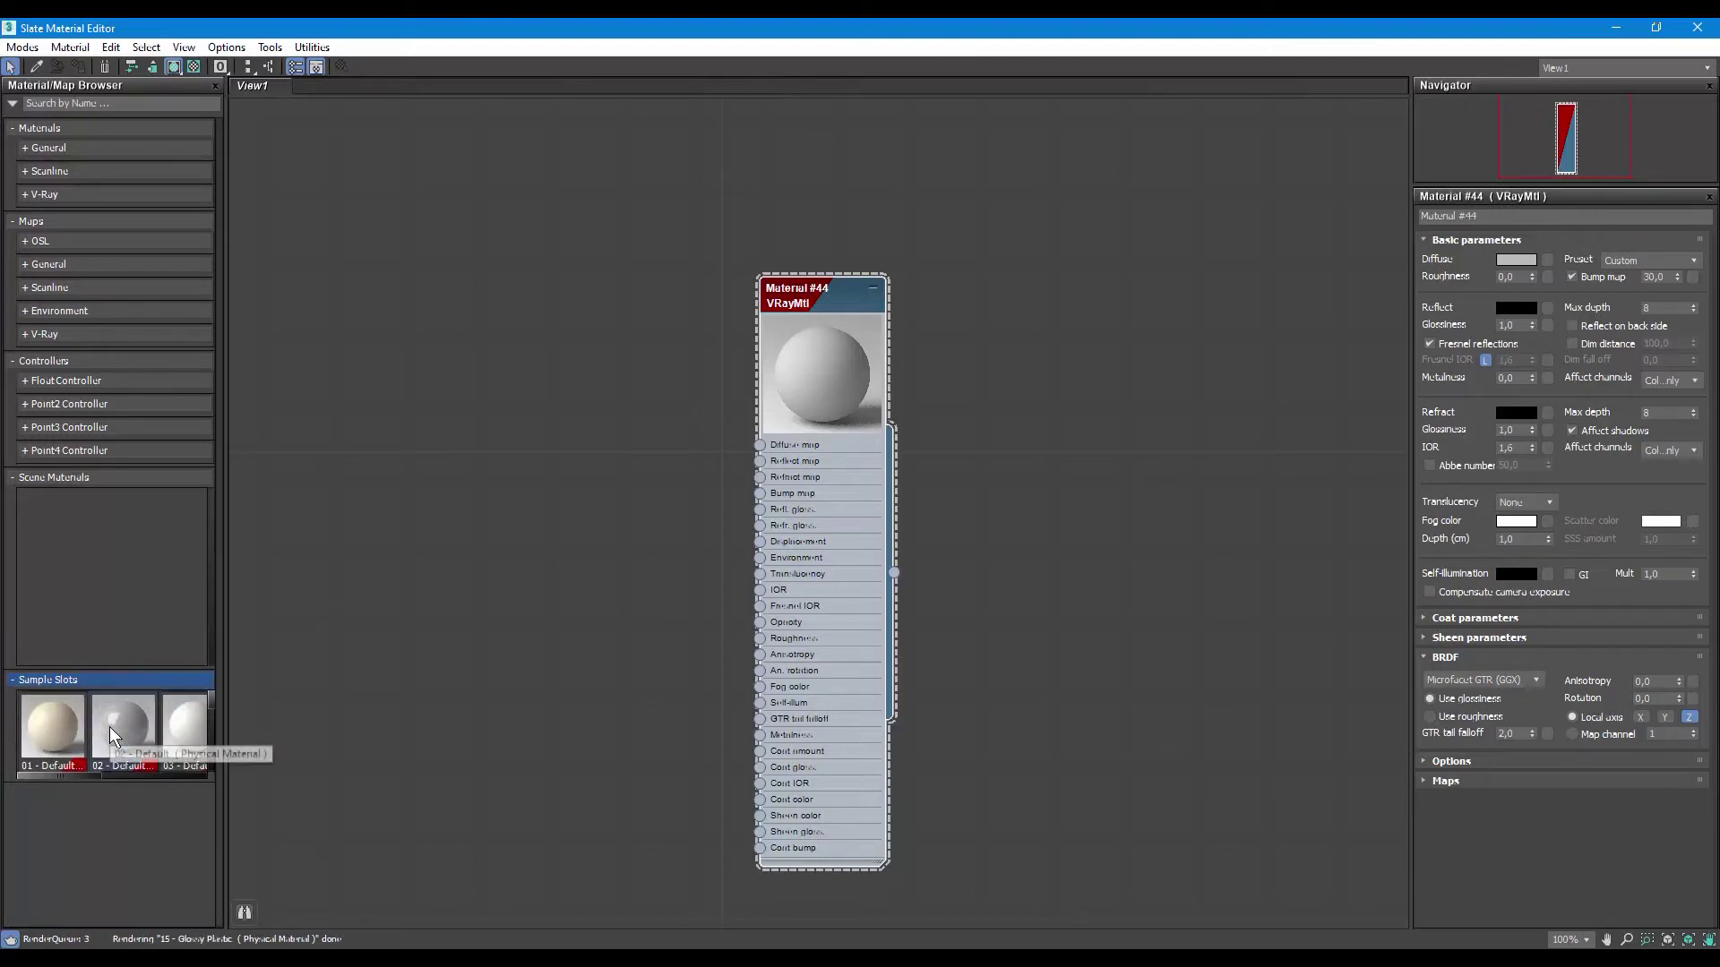
{"action": "mouse_move", "coordinate": [74, 776]}
{"action": "left_mouse_down"}
{"action": "mouse_move", "coordinate": [169, 776]}
{"action": "mouse_move", "coordinate": [17, 767]}
{"action": "left_mouse_up"}
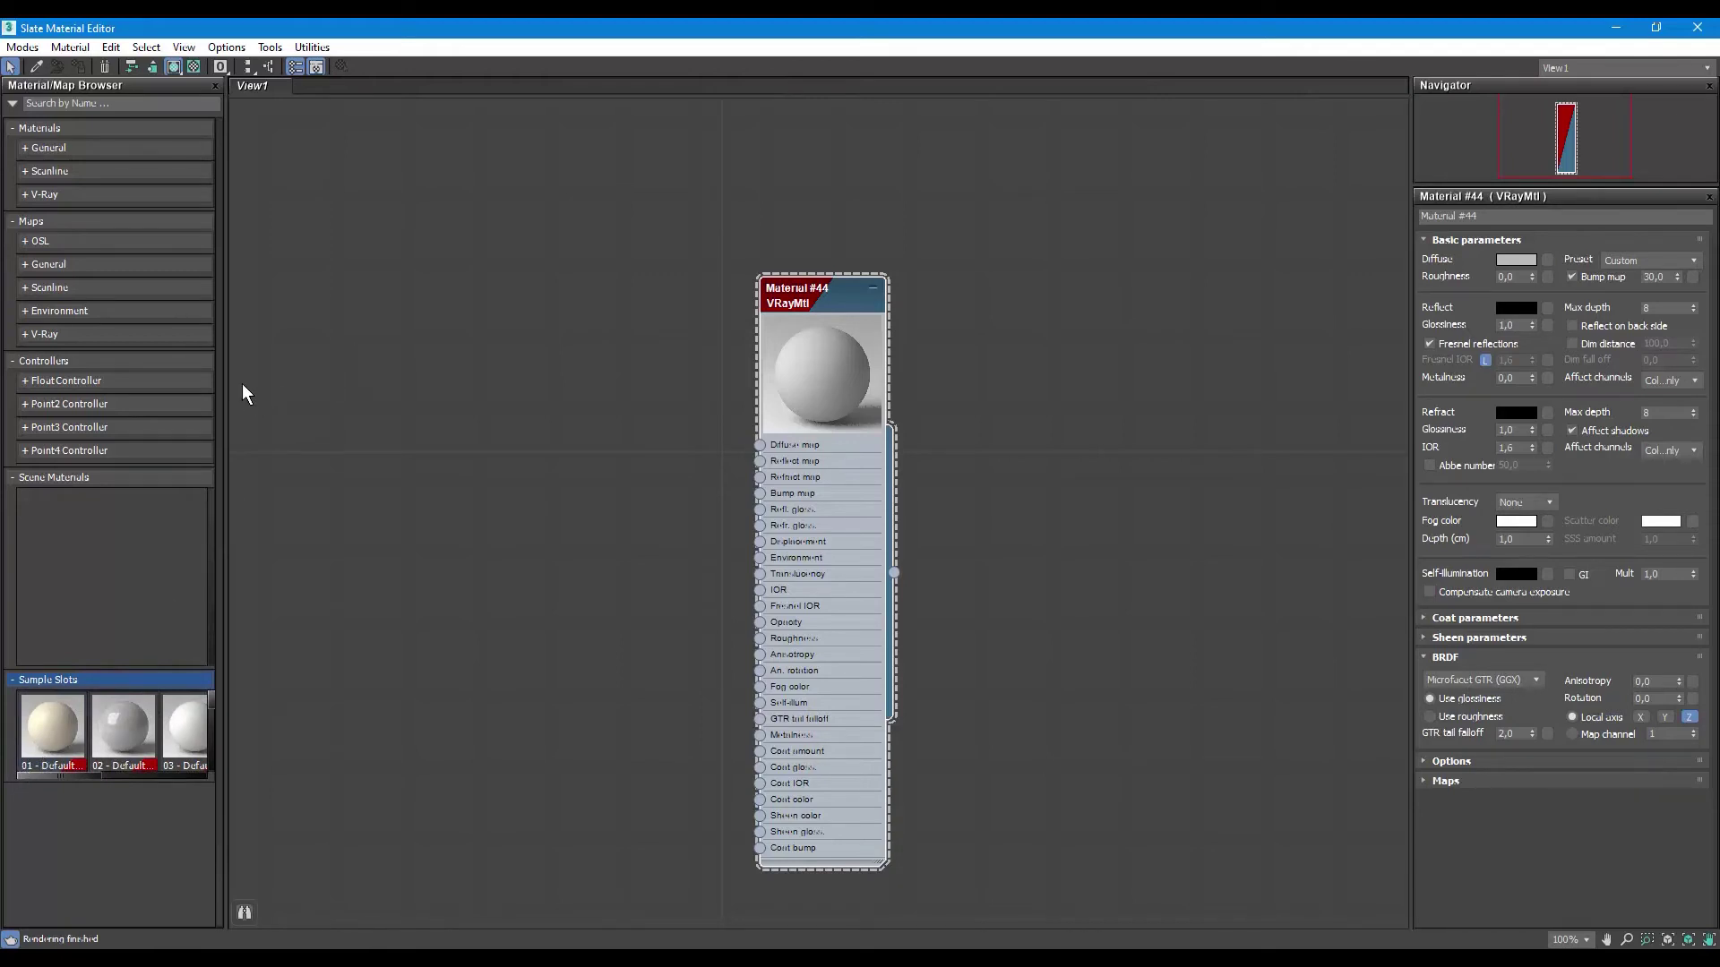
{"action": "left_click", "coordinate": [21, 476]}
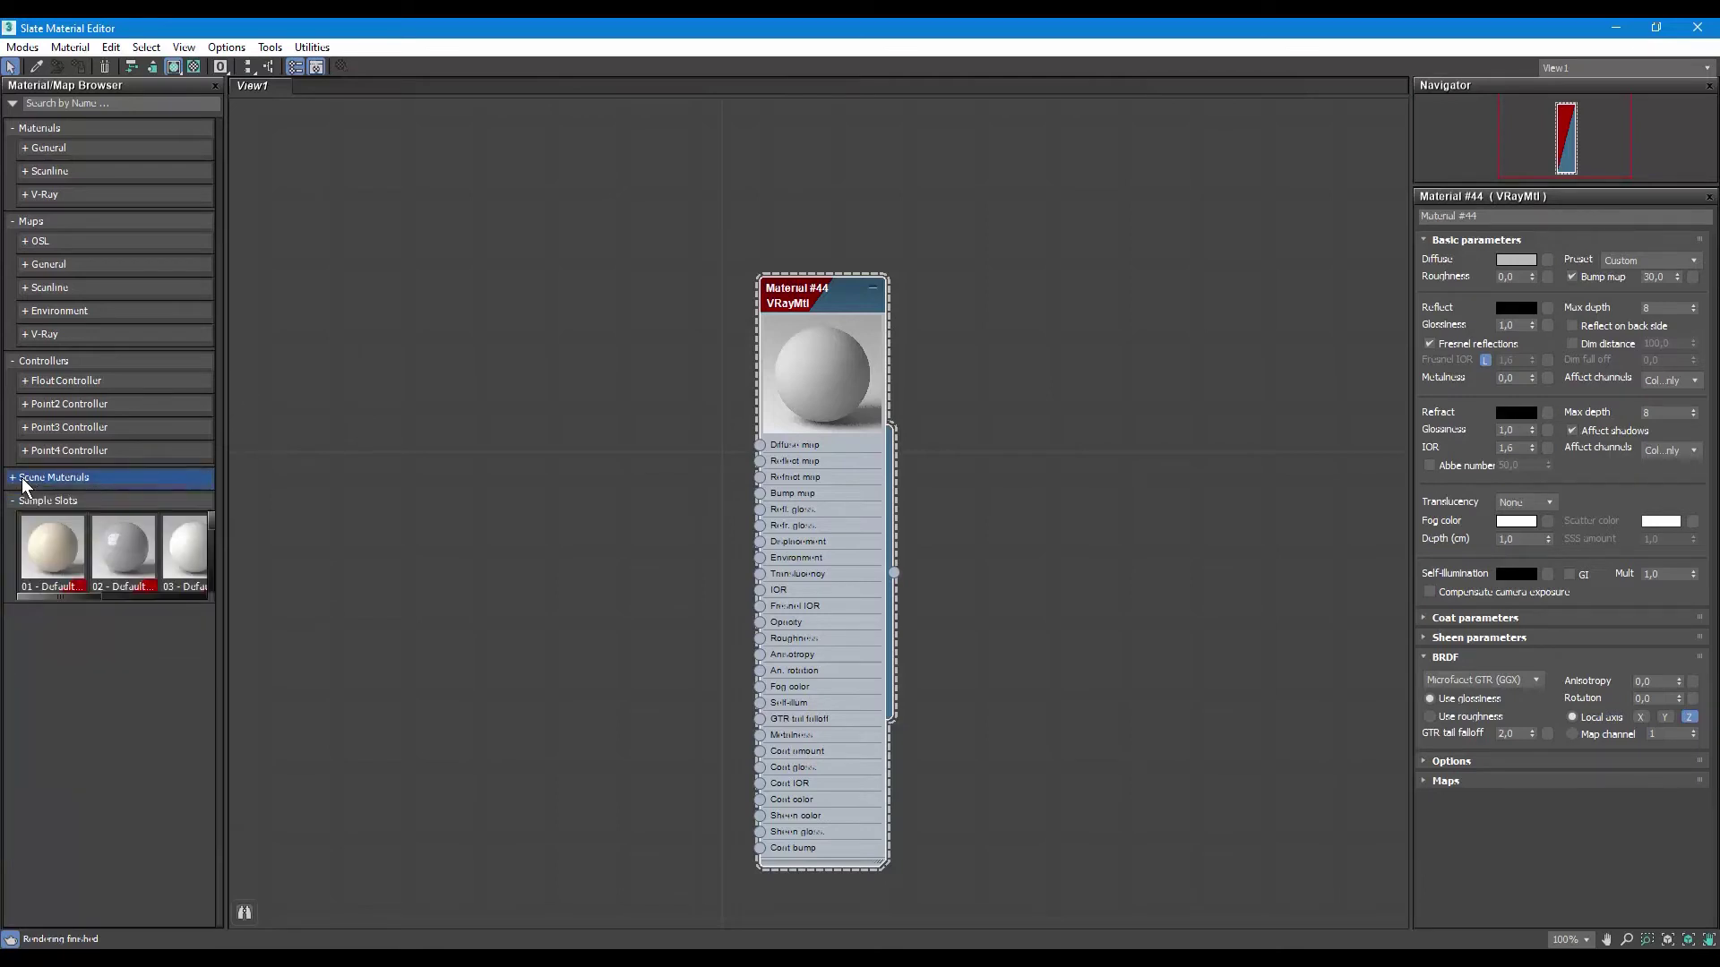
Step: Collapse Sample Slots and expand the V-Ray materials list
{"action": "left_click", "coordinate": [65, 593]}
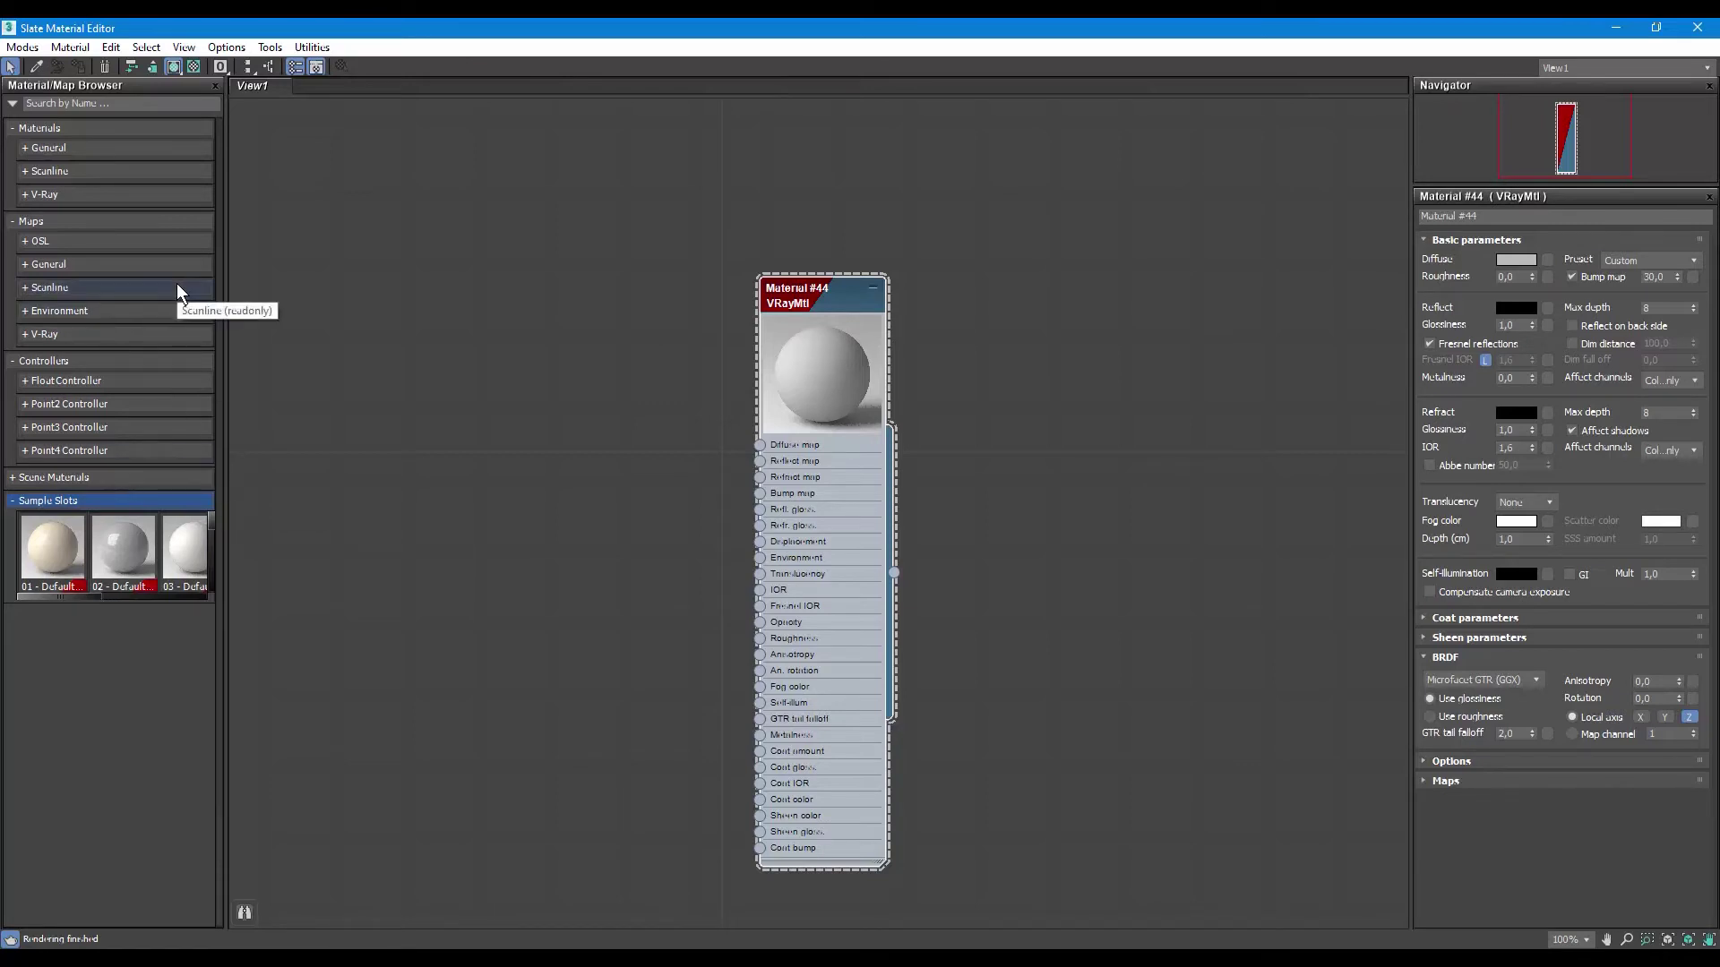
{"action": "left_click", "coordinate": [15, 501]}
{"action": "left_click", "coordinate": [25, 193]}
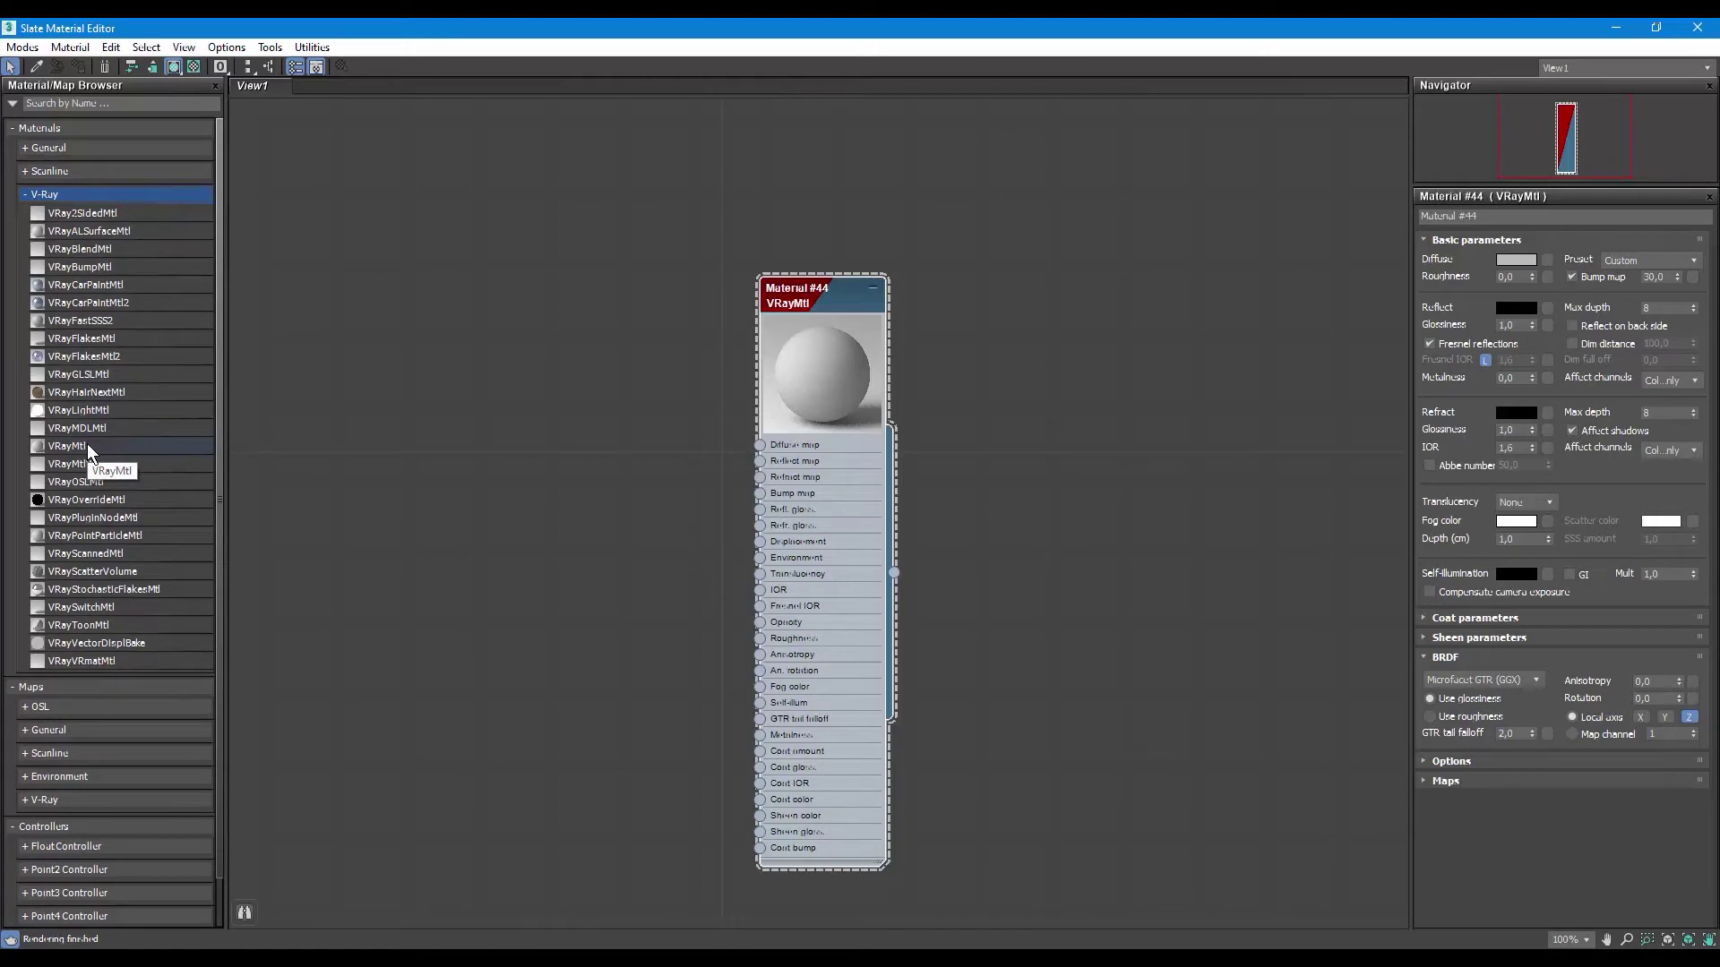
Step: Shift the Material #44 node left, then restore the editor window over the viewports
{"action": "left_click_drag", "start_coordinate": [723, 322], "coordinate": [626, 309]}
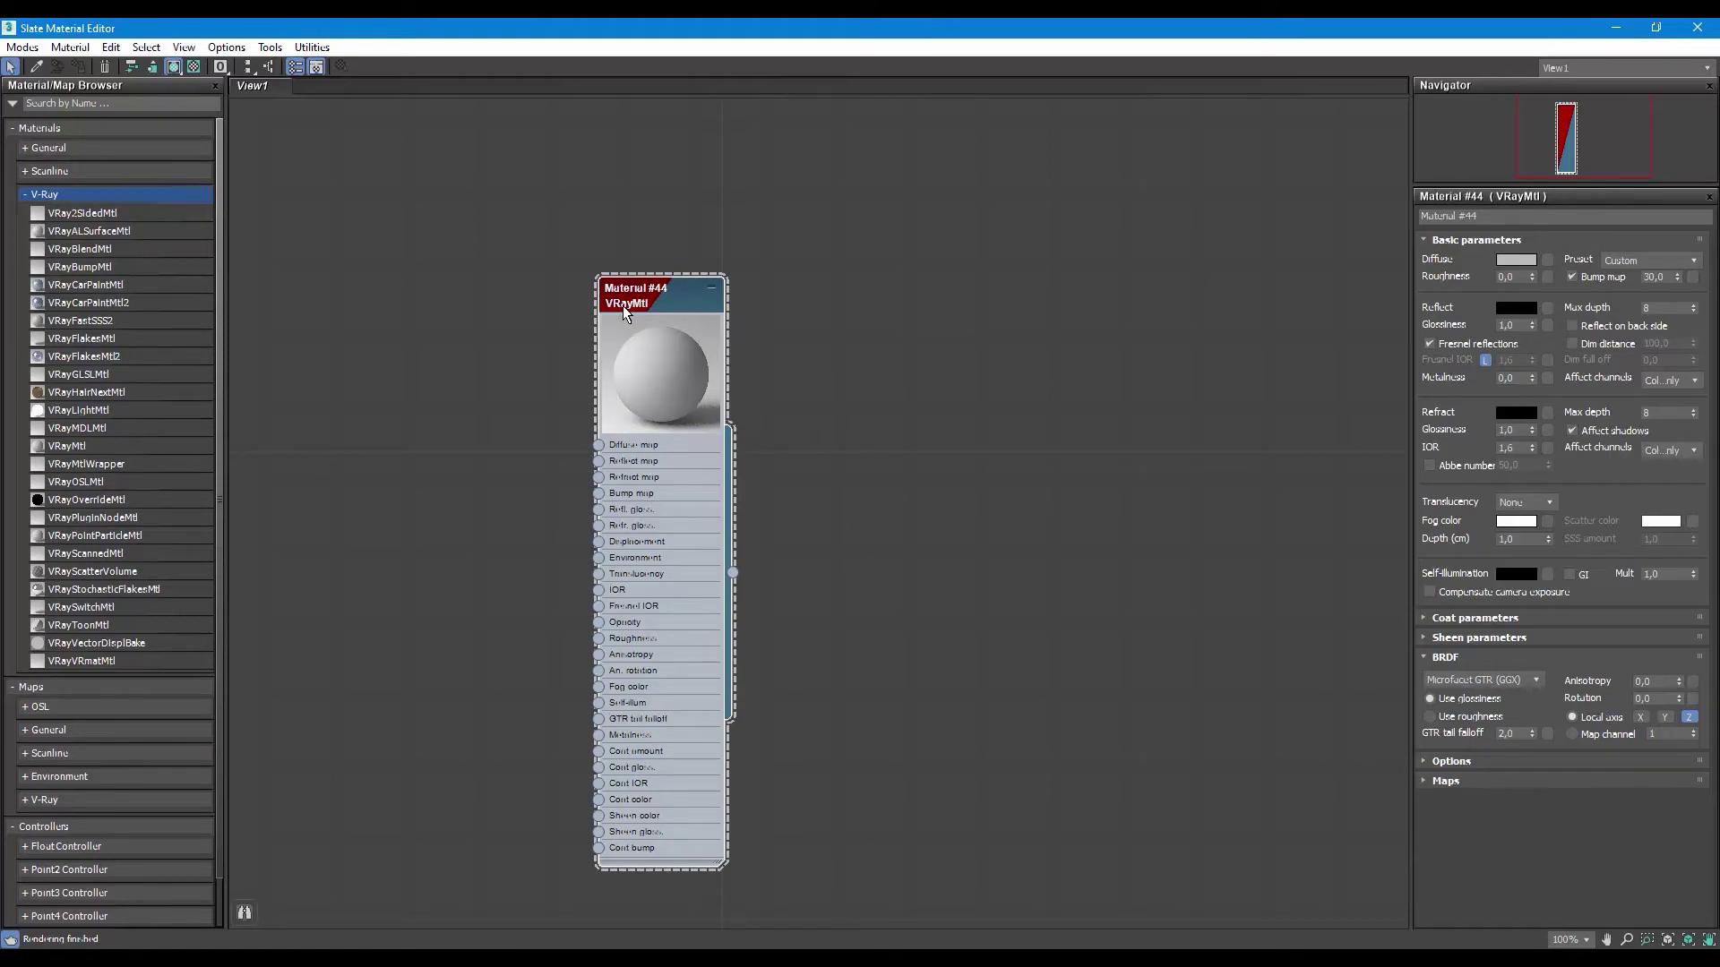
{"action": "left_click_drag", "start_coordinate": [622, 305], "coordinate": [658, 305]}
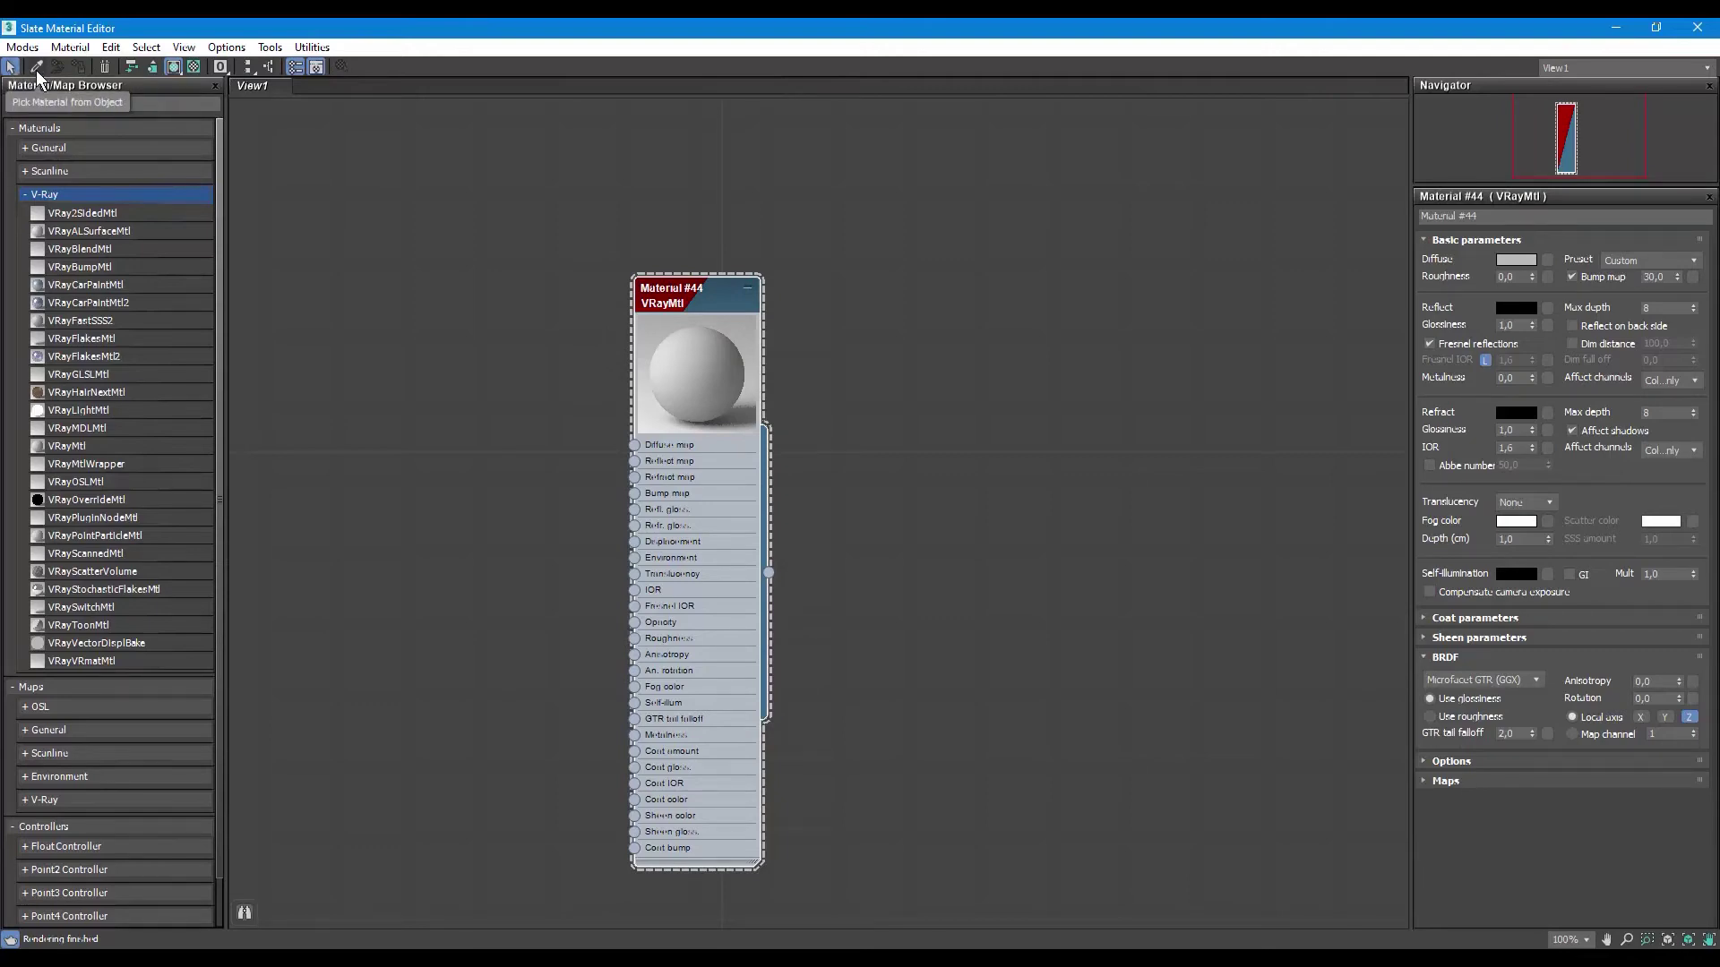
{"action": "left_click_drag", "start_coordinate": [56, 28], "coordinate": [960, 272]}
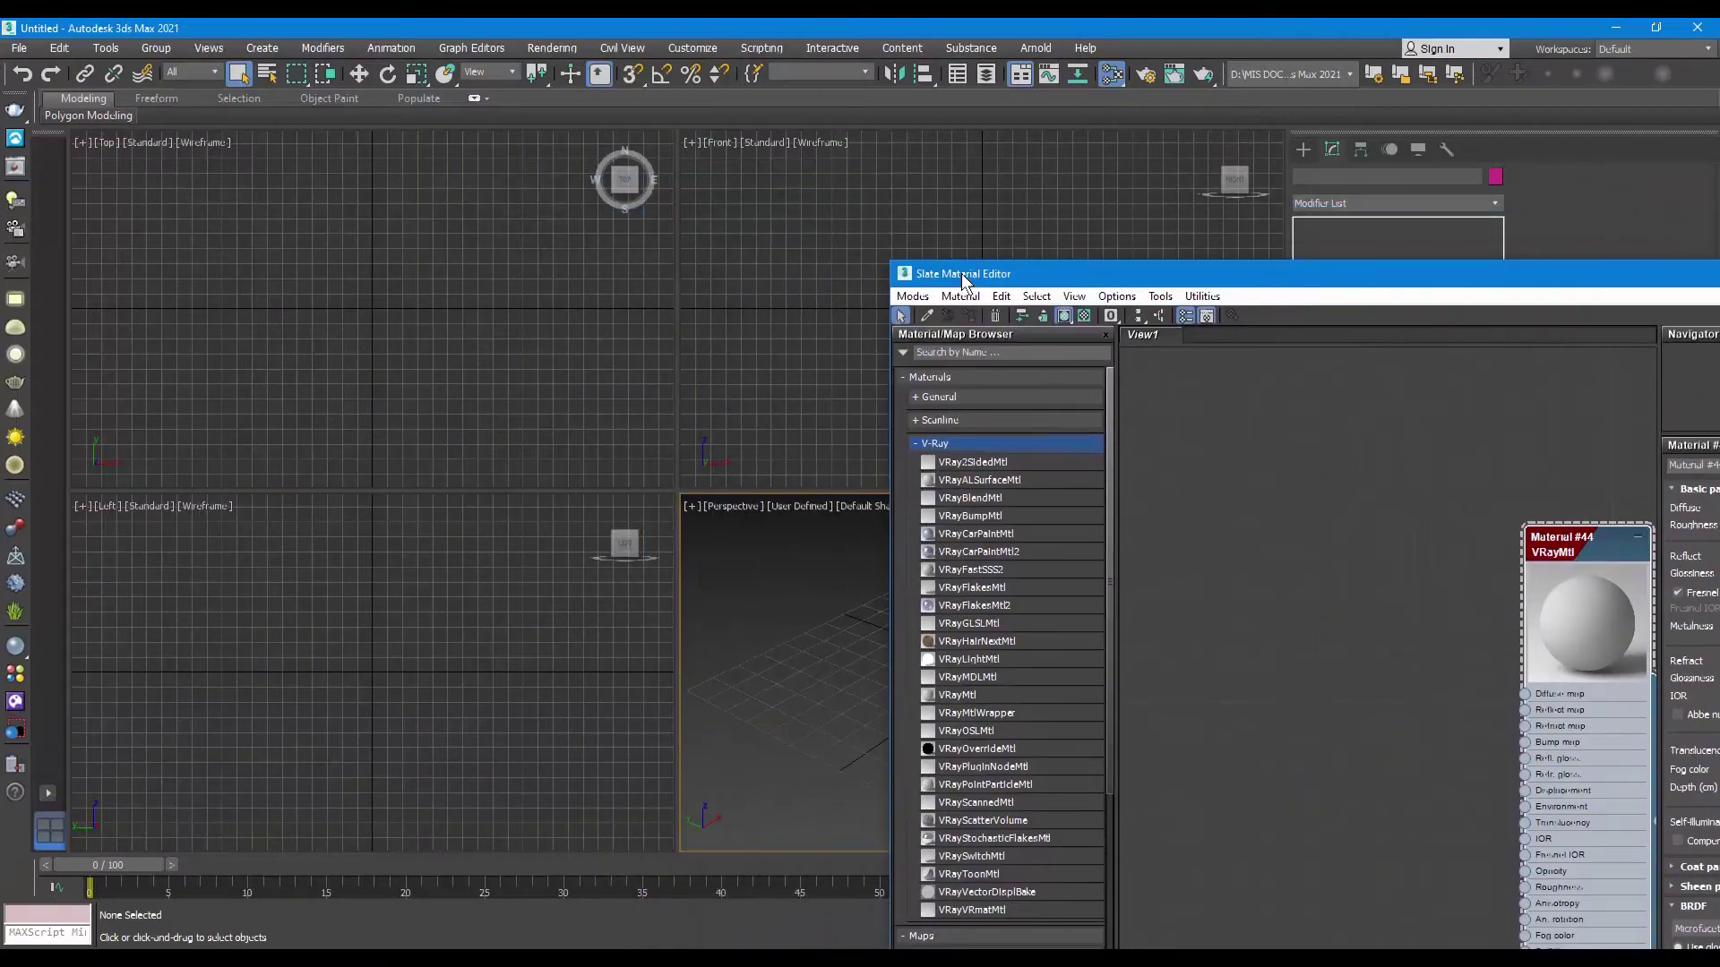
Step: Move the material editor off the Perspective view and draw a large box and a smaller cube
{"action": "left_click_drag", "start_coordinate": [958, 273], "coordinate": [1341, 361]}
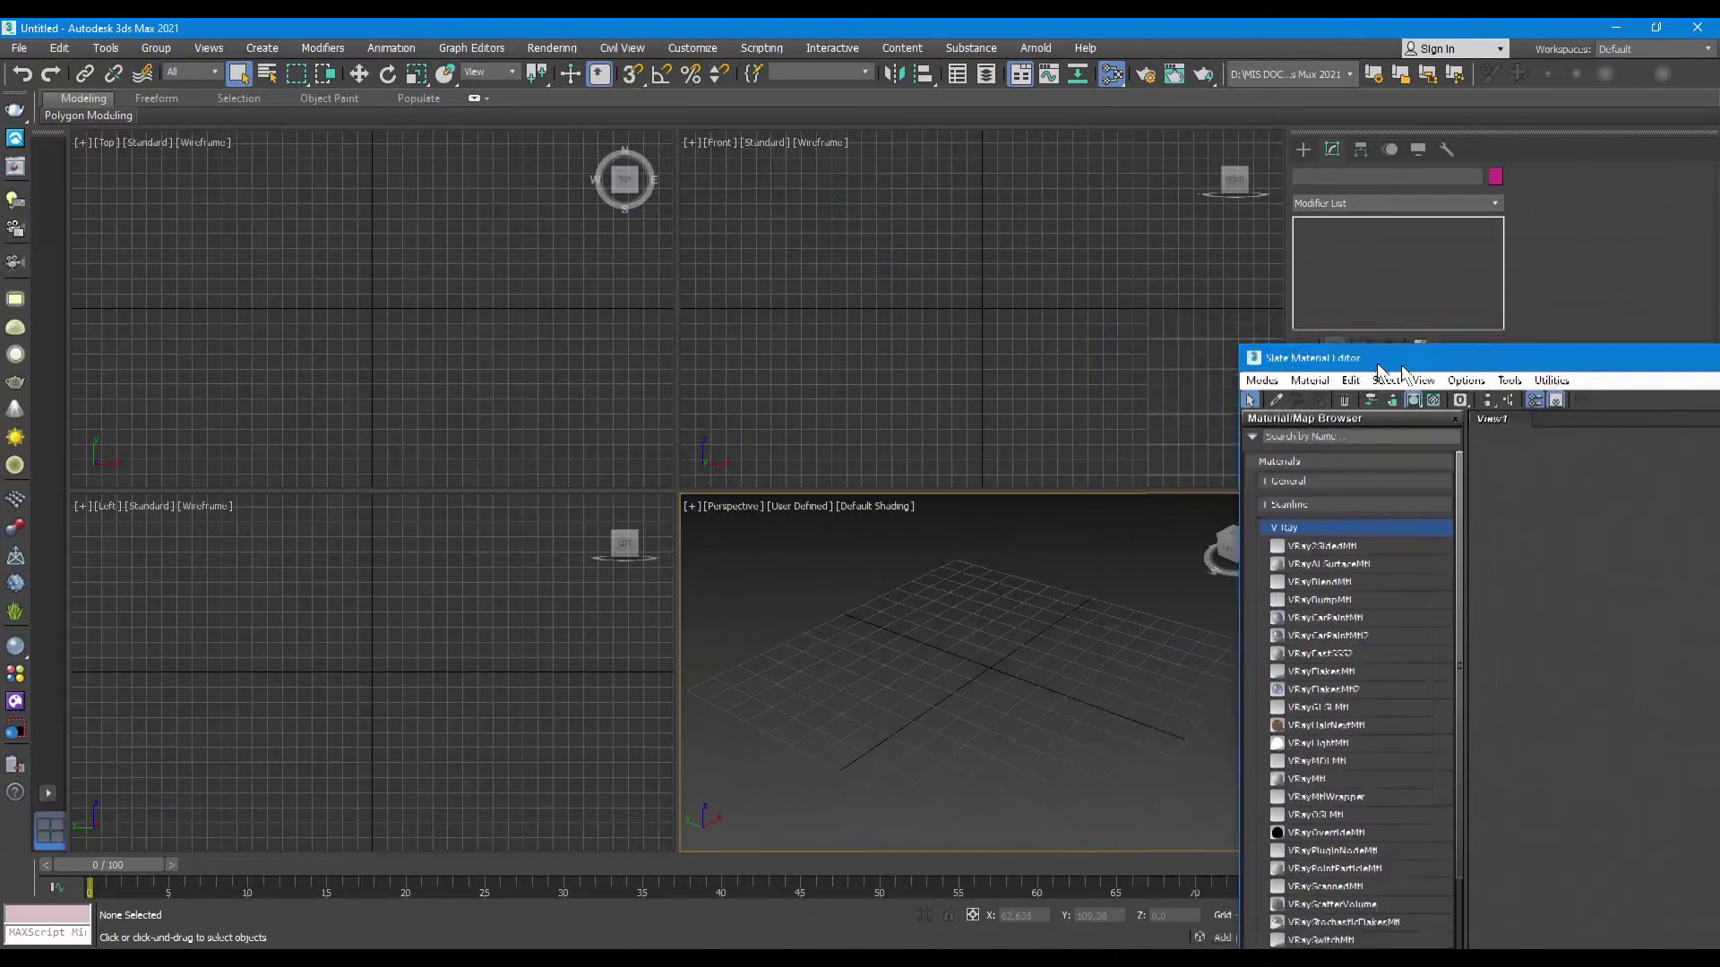
{"action": "left_click", "coordinate": [1301, 150]}
{"action": "left_click", "coordinate": [1351, 257]}
{"action": "left_click_drag", "start_coordinate": [1056, 564], "coordinate": [1008, 652]}
{"action": "left_click", "coordinate": [1047, 573]}
{"action": "left_click", "coordinate": [780, 685]}
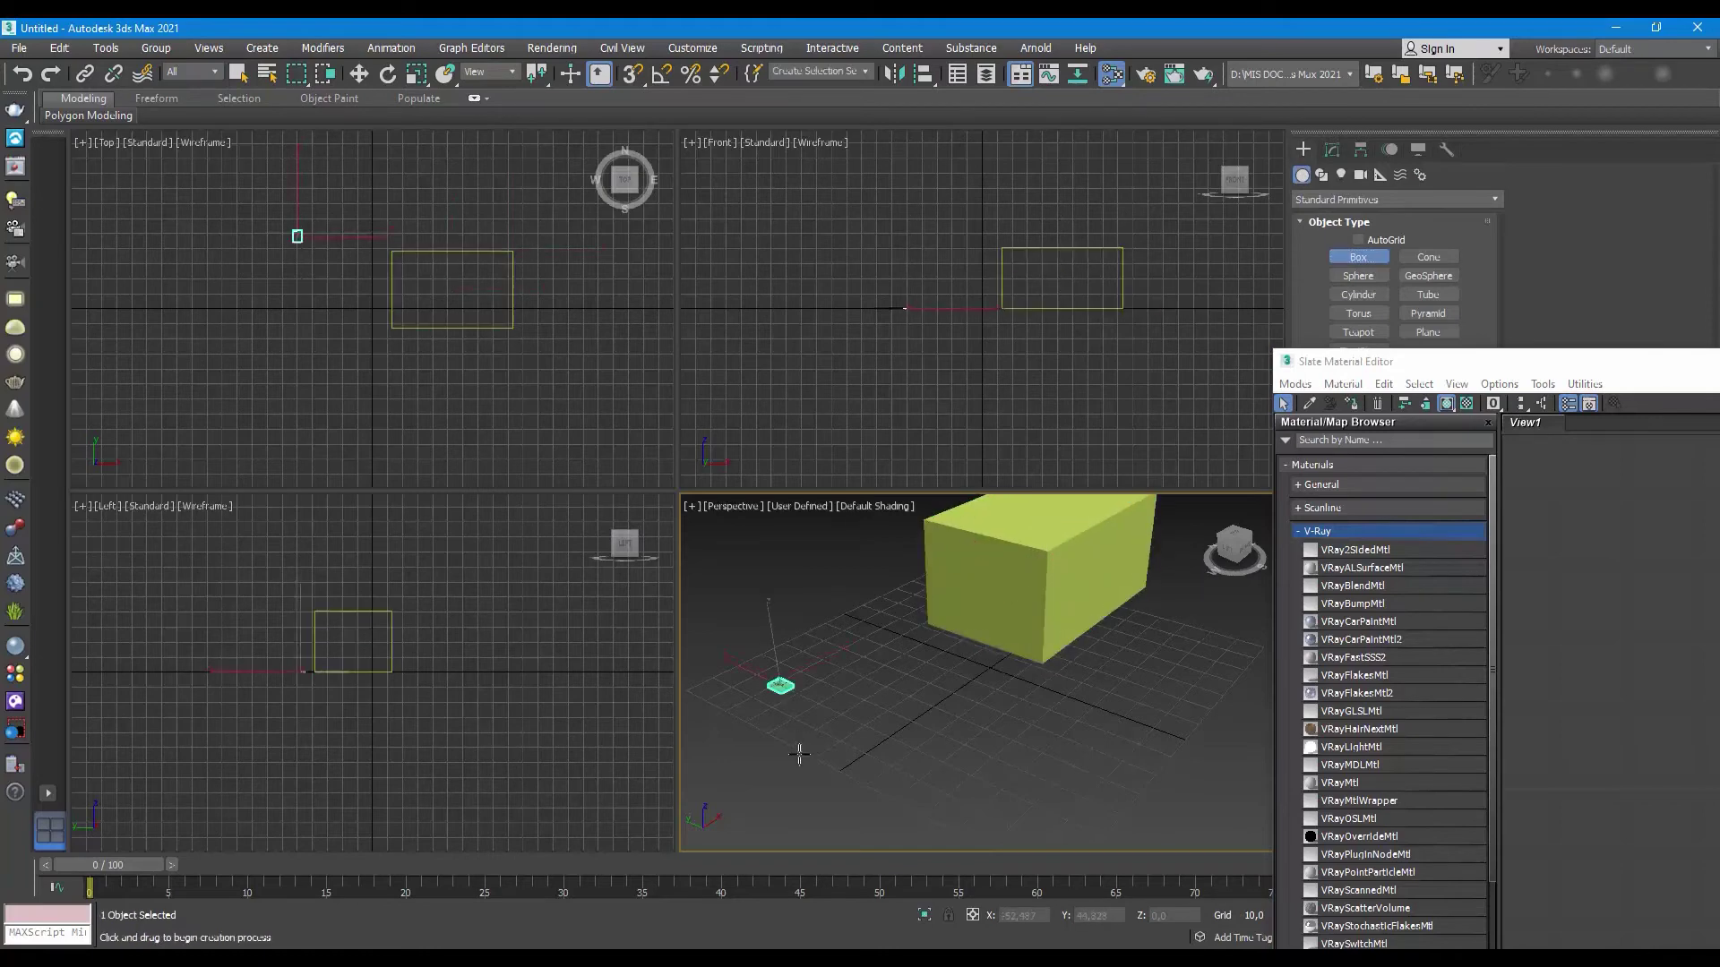
{"action": "left_click_drag", "start_coordinate": [799, 754], "coordinate": [799, 751]}
Step: Select the cube with Select and Move and bring back the editor showing Material #44
{"action": "left_click", "coordinate": [1309, 403]}
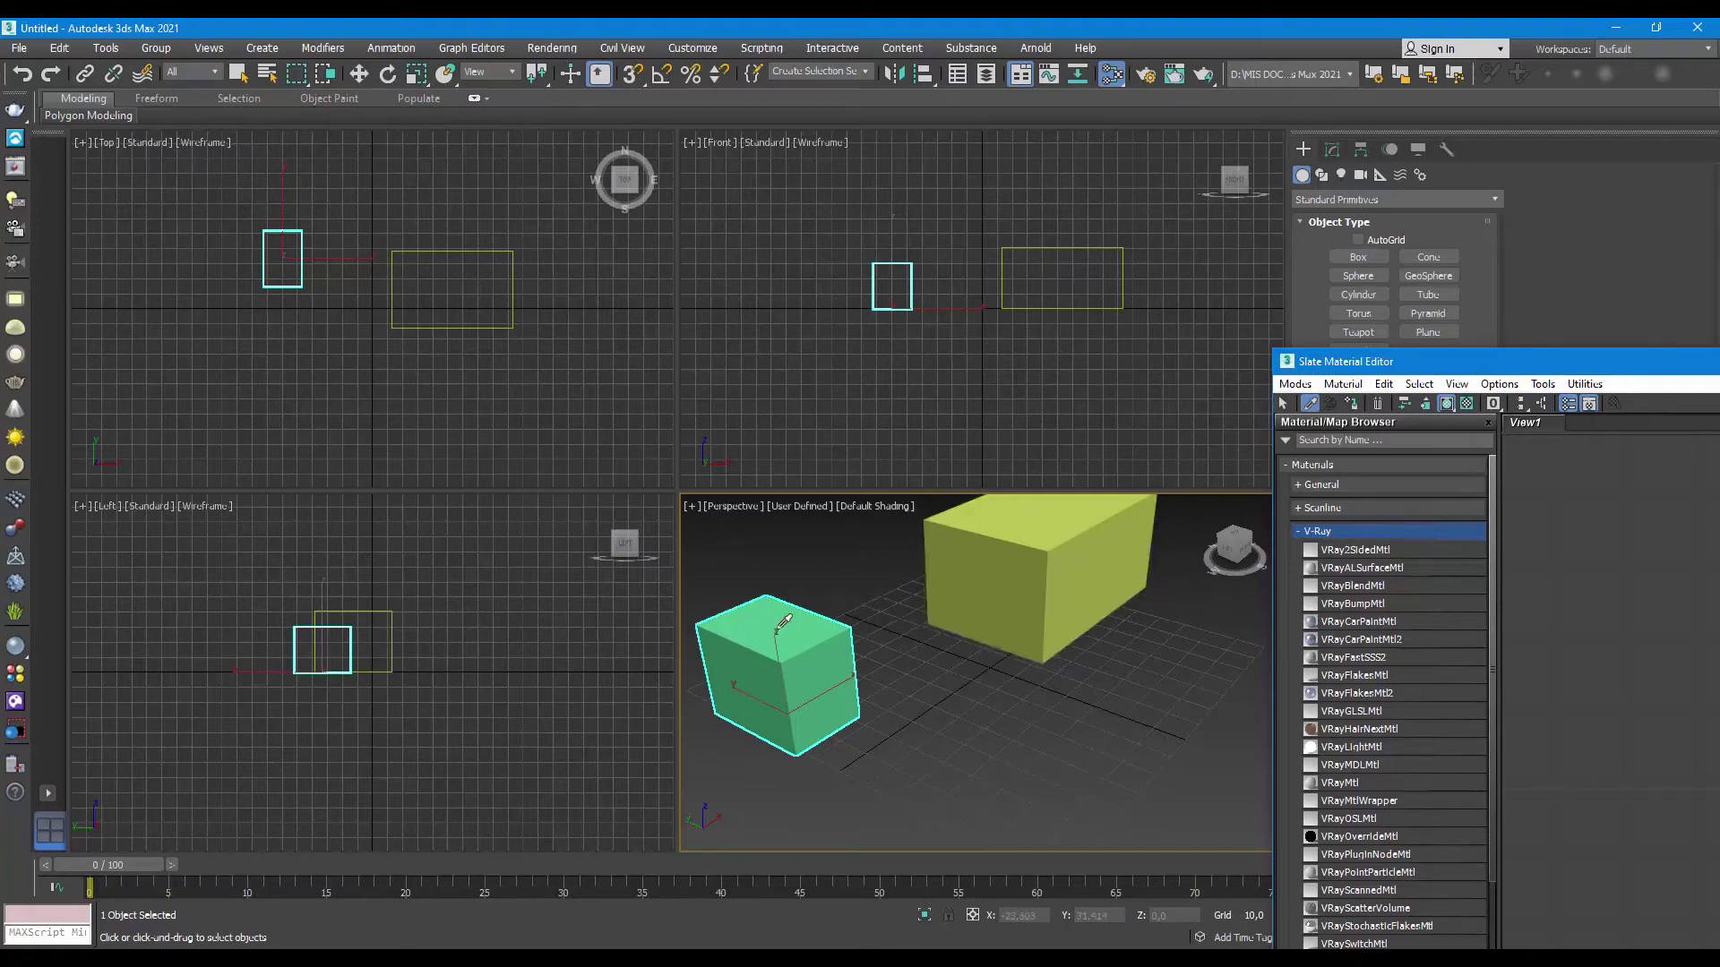
{"action": "left_click", "coordinate": [784, 620]}
{"action": "key", "text": "w"}
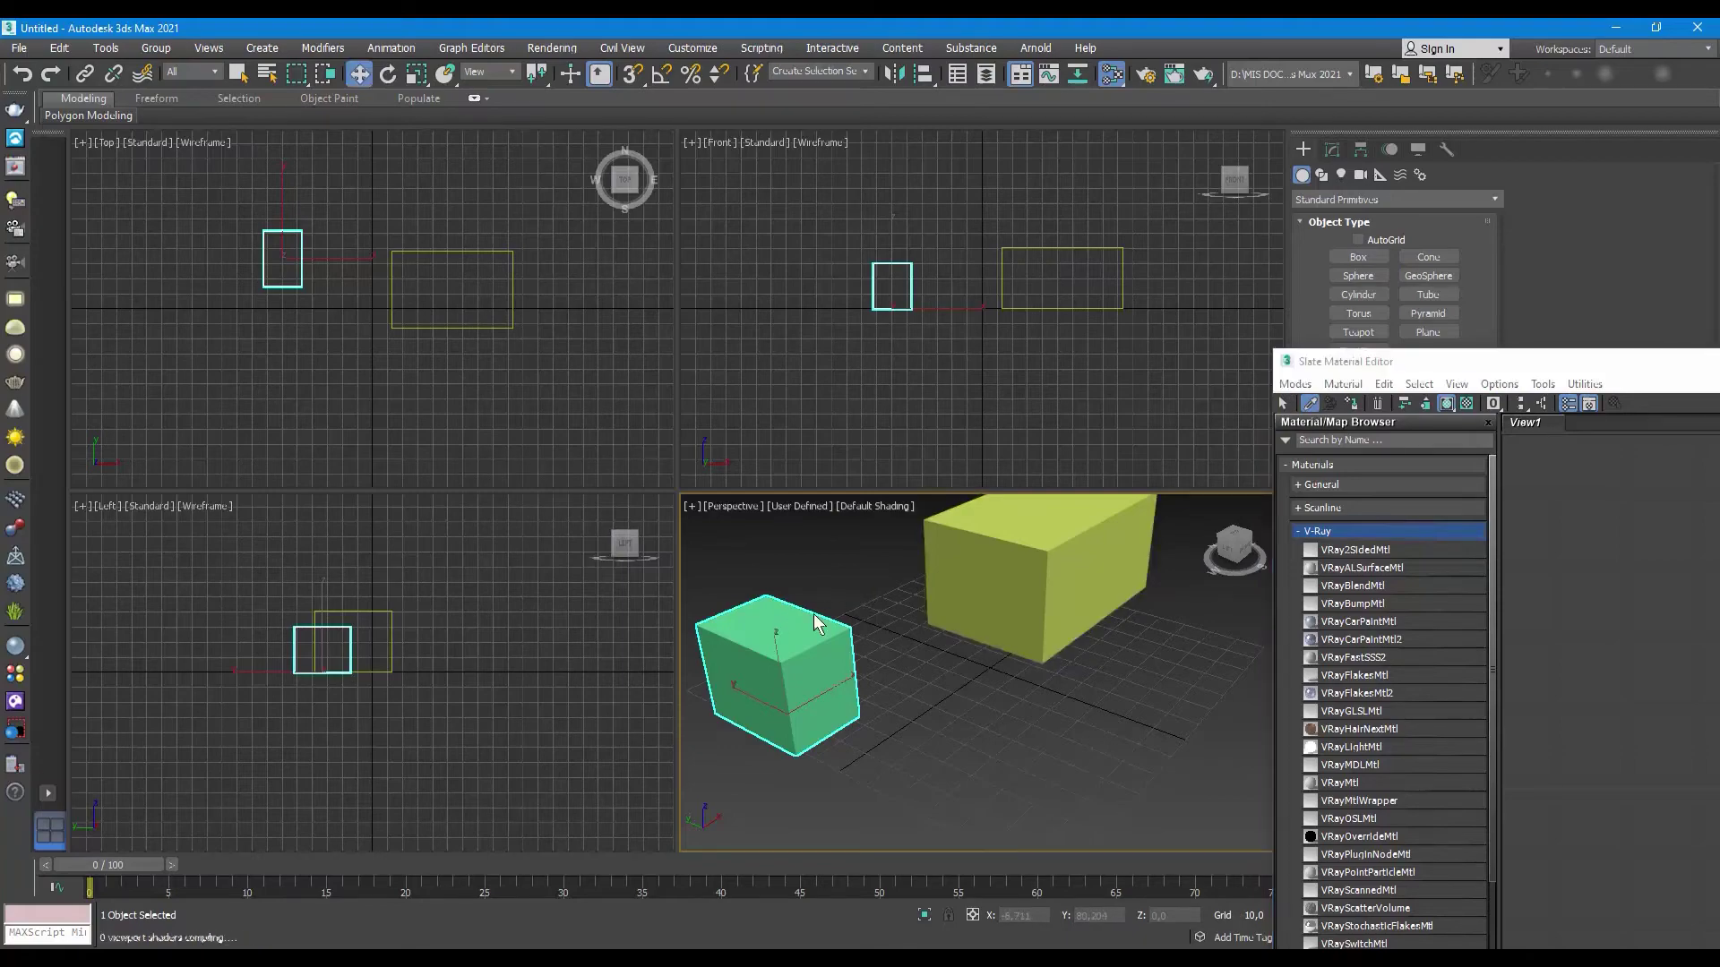
{"action": "mouse_move", "coordinate": [1431, 372]}
{"action": "left_mouse_down"}
{"action": "mouse_move", "coordinate": [881, 190]}
{"action": "mouse_move", "coordinate": [794, 193]}
{"action": "left_mouse_up"}
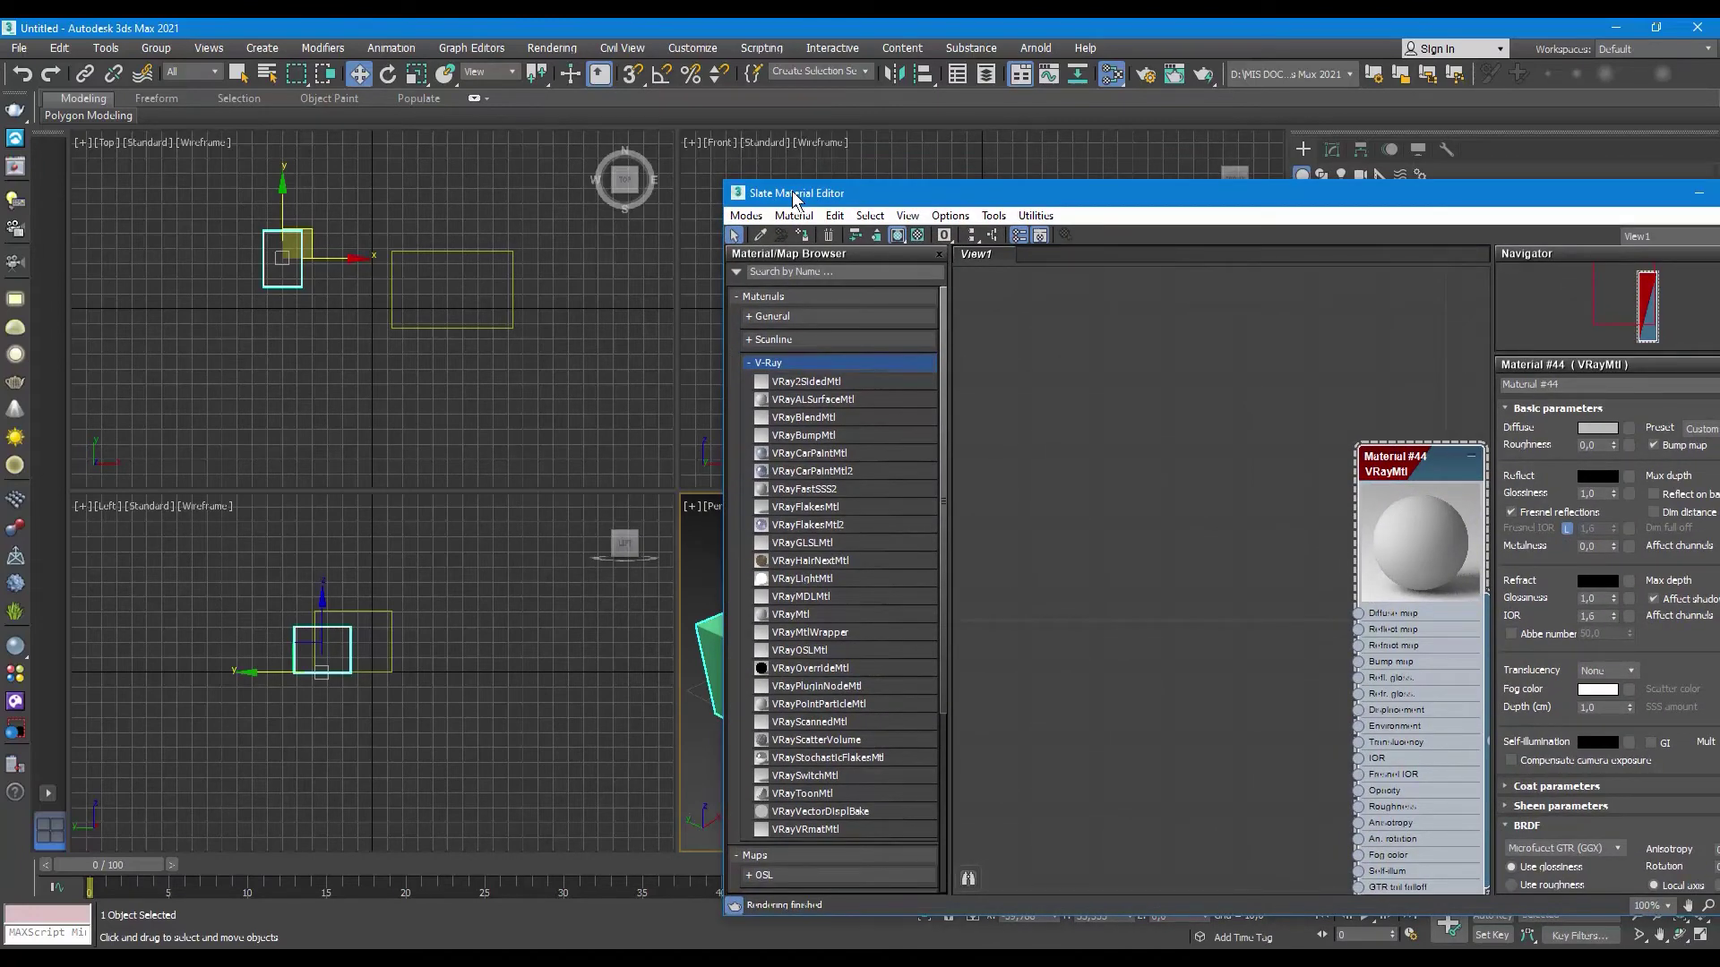
Step: Select the smaller cube and assign Material #44 to it, turning it grey
{"action": "left_click_drag", "start_coordinate": [793, 197], "coordinate": [980, 224]}
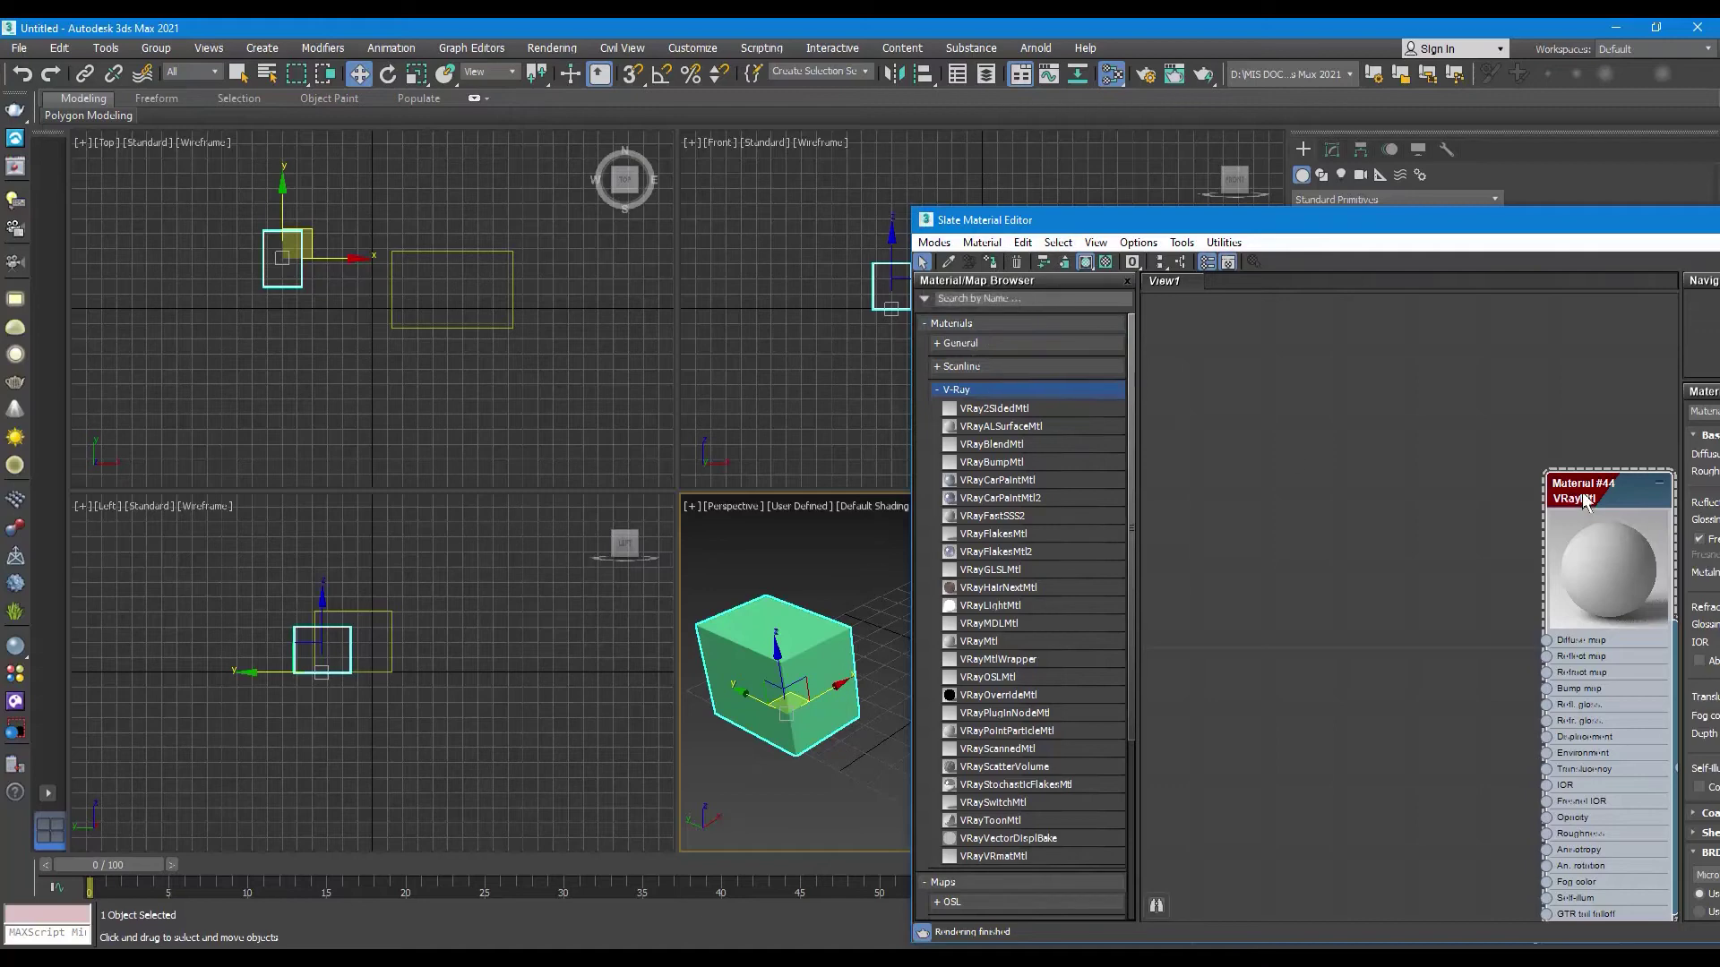
{"action": "left_click_drag", "start_coordinate": [1584, 502], "coordinate": [1408, 450]}
{"action": "left_click", "coordinate": [1249, 414]}
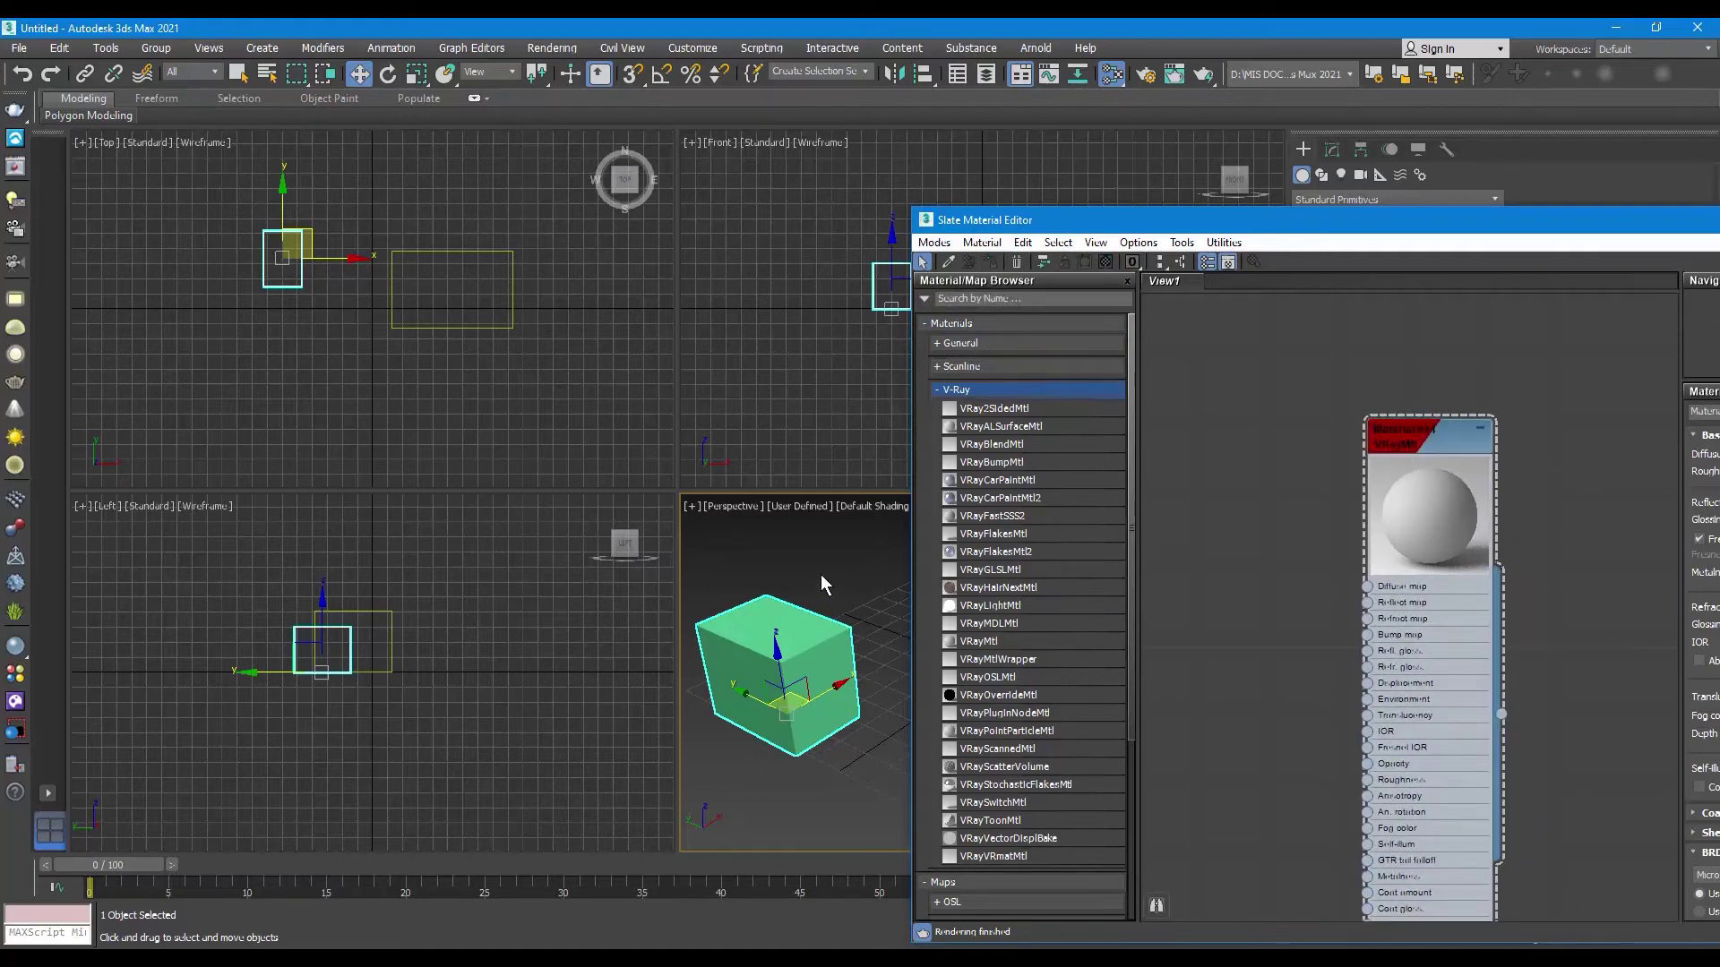
{"action": "left_click", "coordinate": [820, 573]}
{"action": "left_click", "coordinate": [796, 644]}
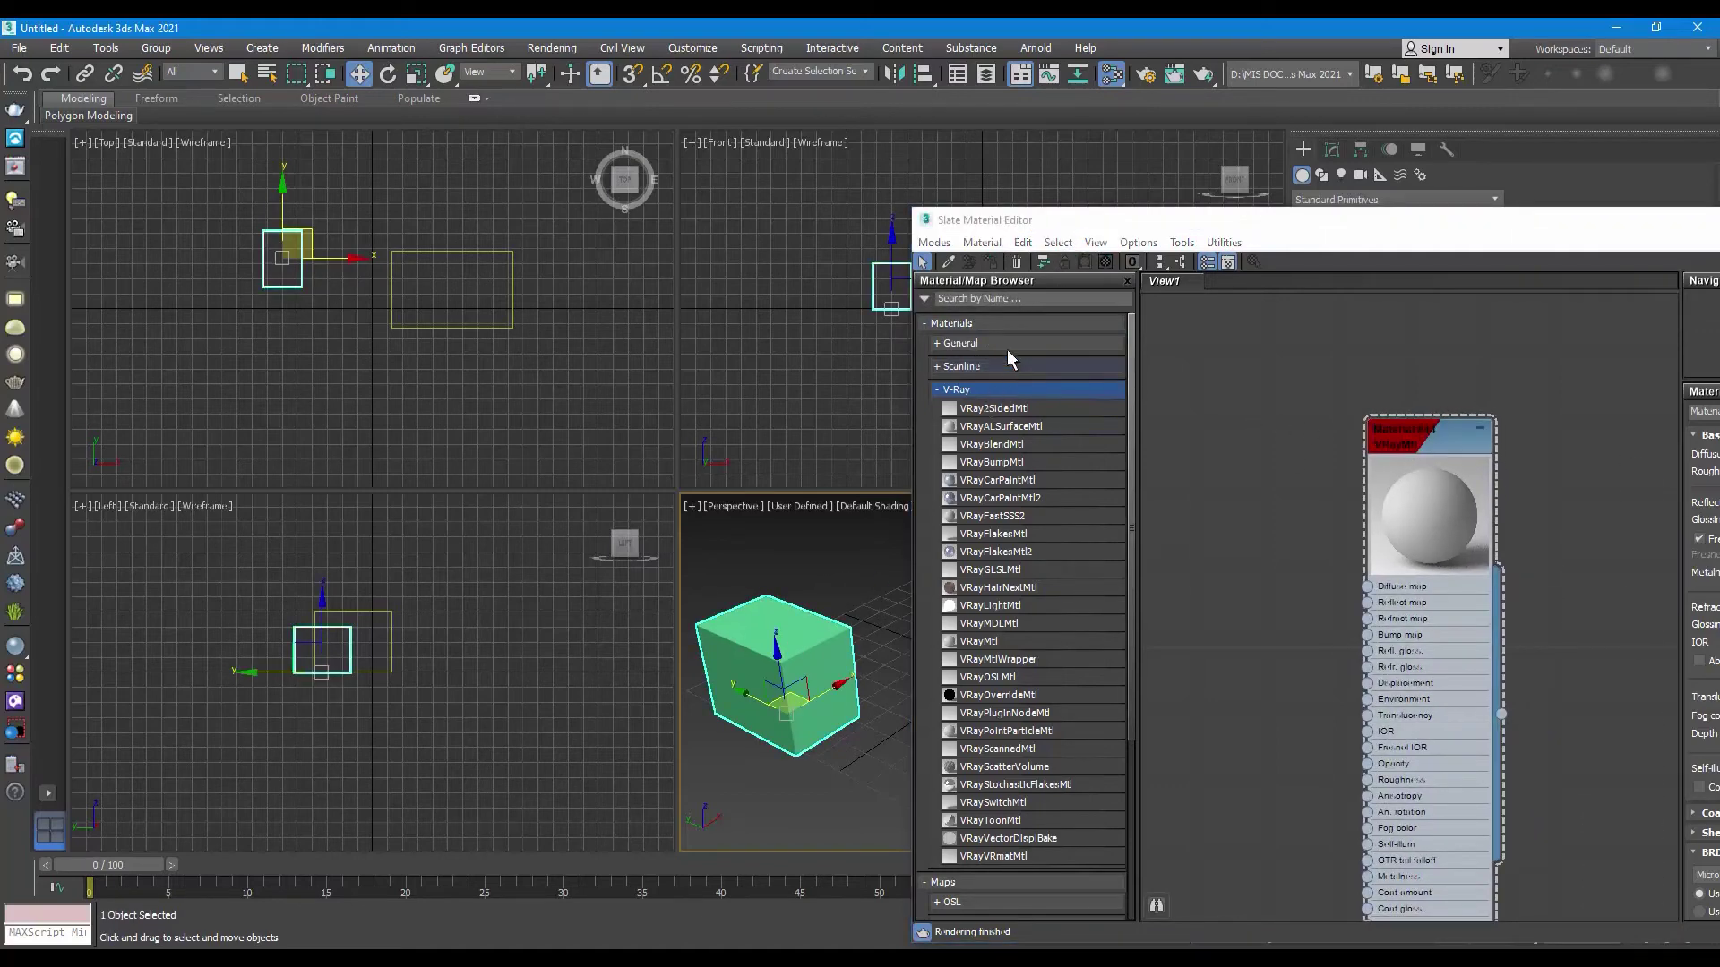
{"action": "left_click", "coordinate": [1414, 447]}
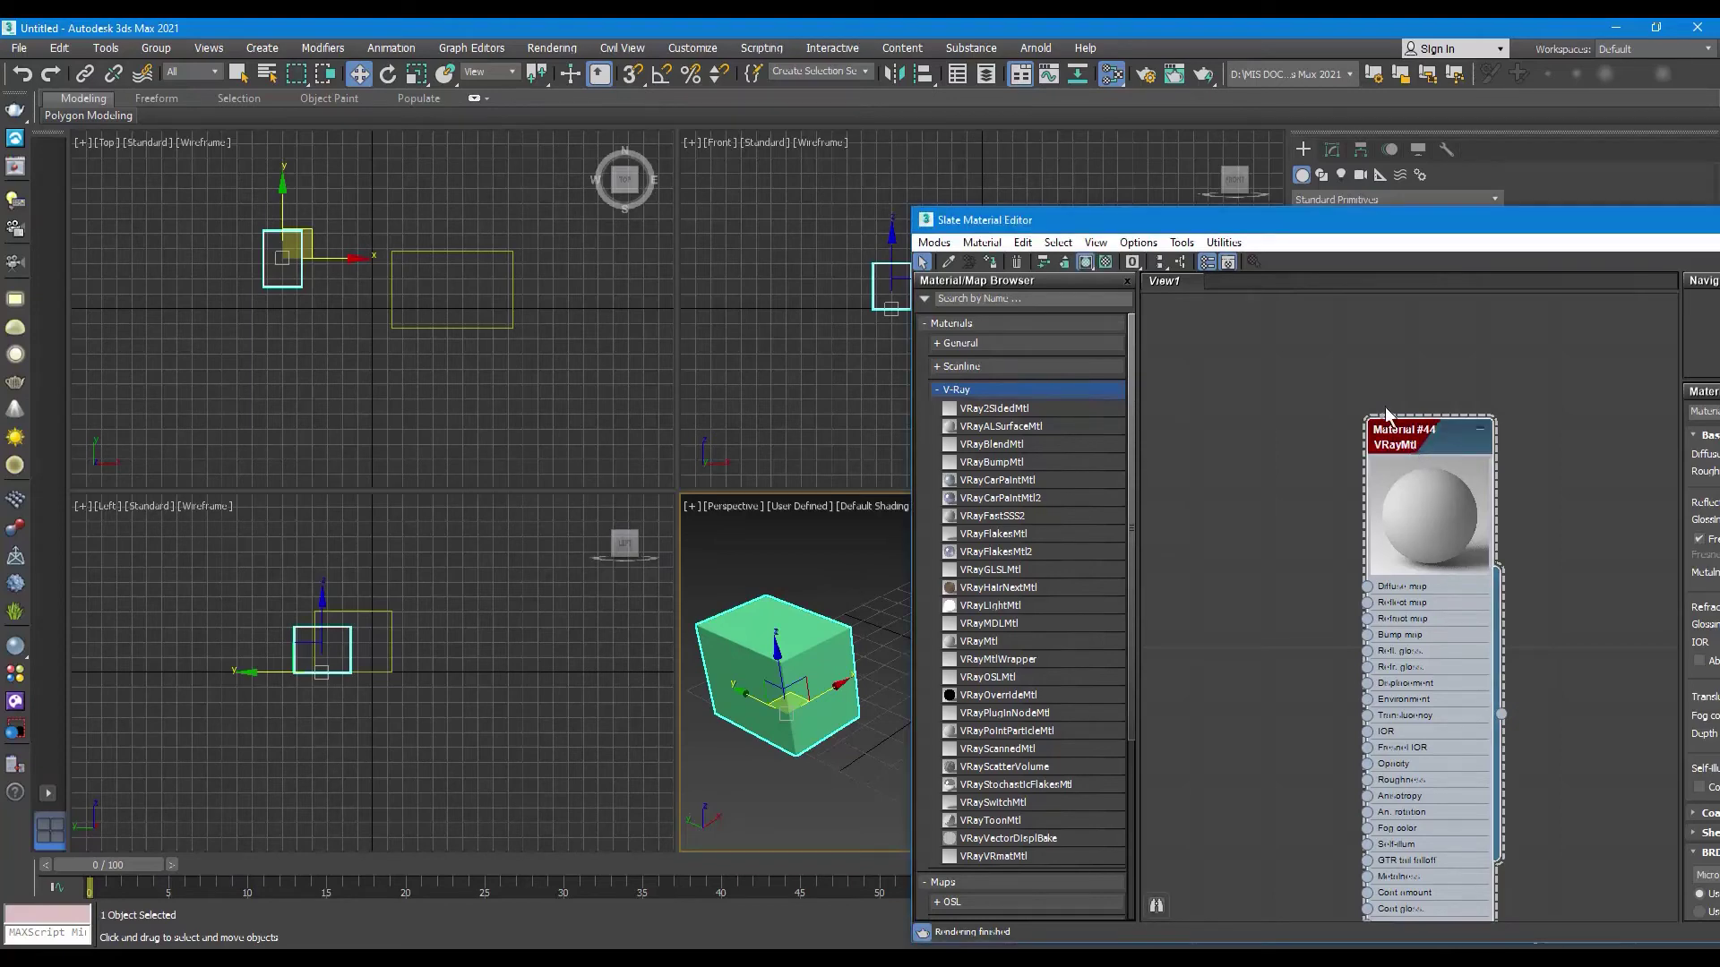
{"action": "left_click", "coordinate": [1042, 262]}
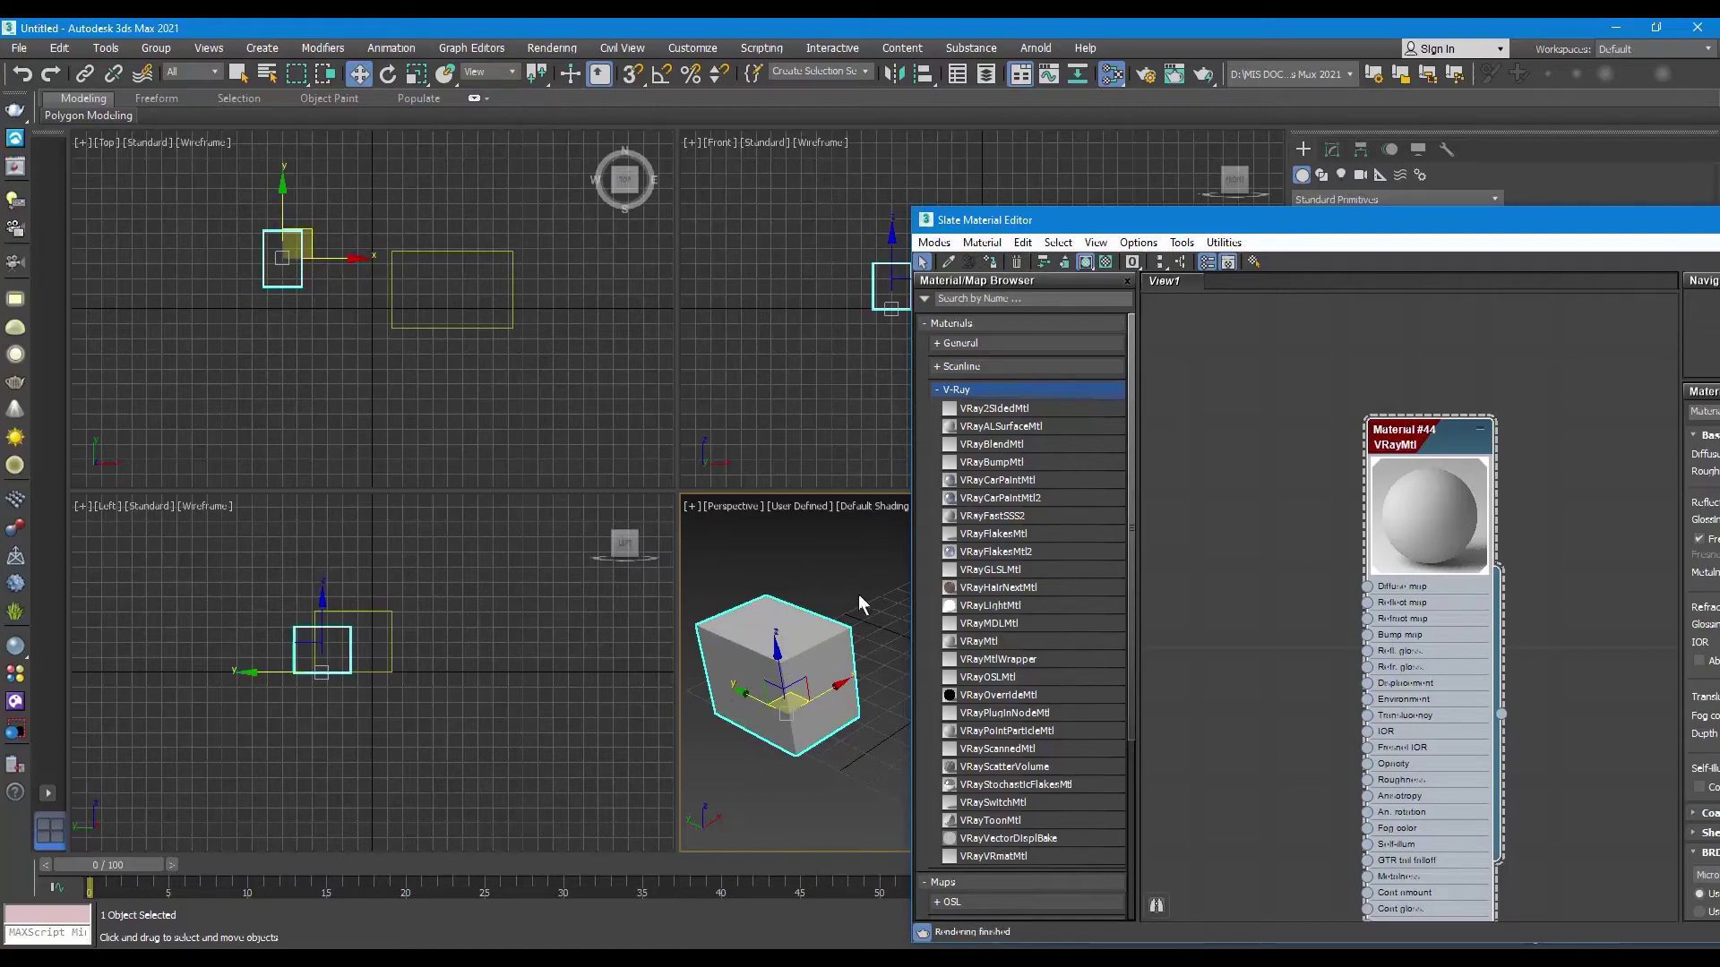
{"action": "mouse_move", "coordinate": [1121, 216]}
{"action": "left_mouse_down"}
{"action": "mouse_move", "coordinate": [1015, 199]}
{"action": "mouse_move", "coordinate": [892, 208]}
{"action": "left_mouse_up"}
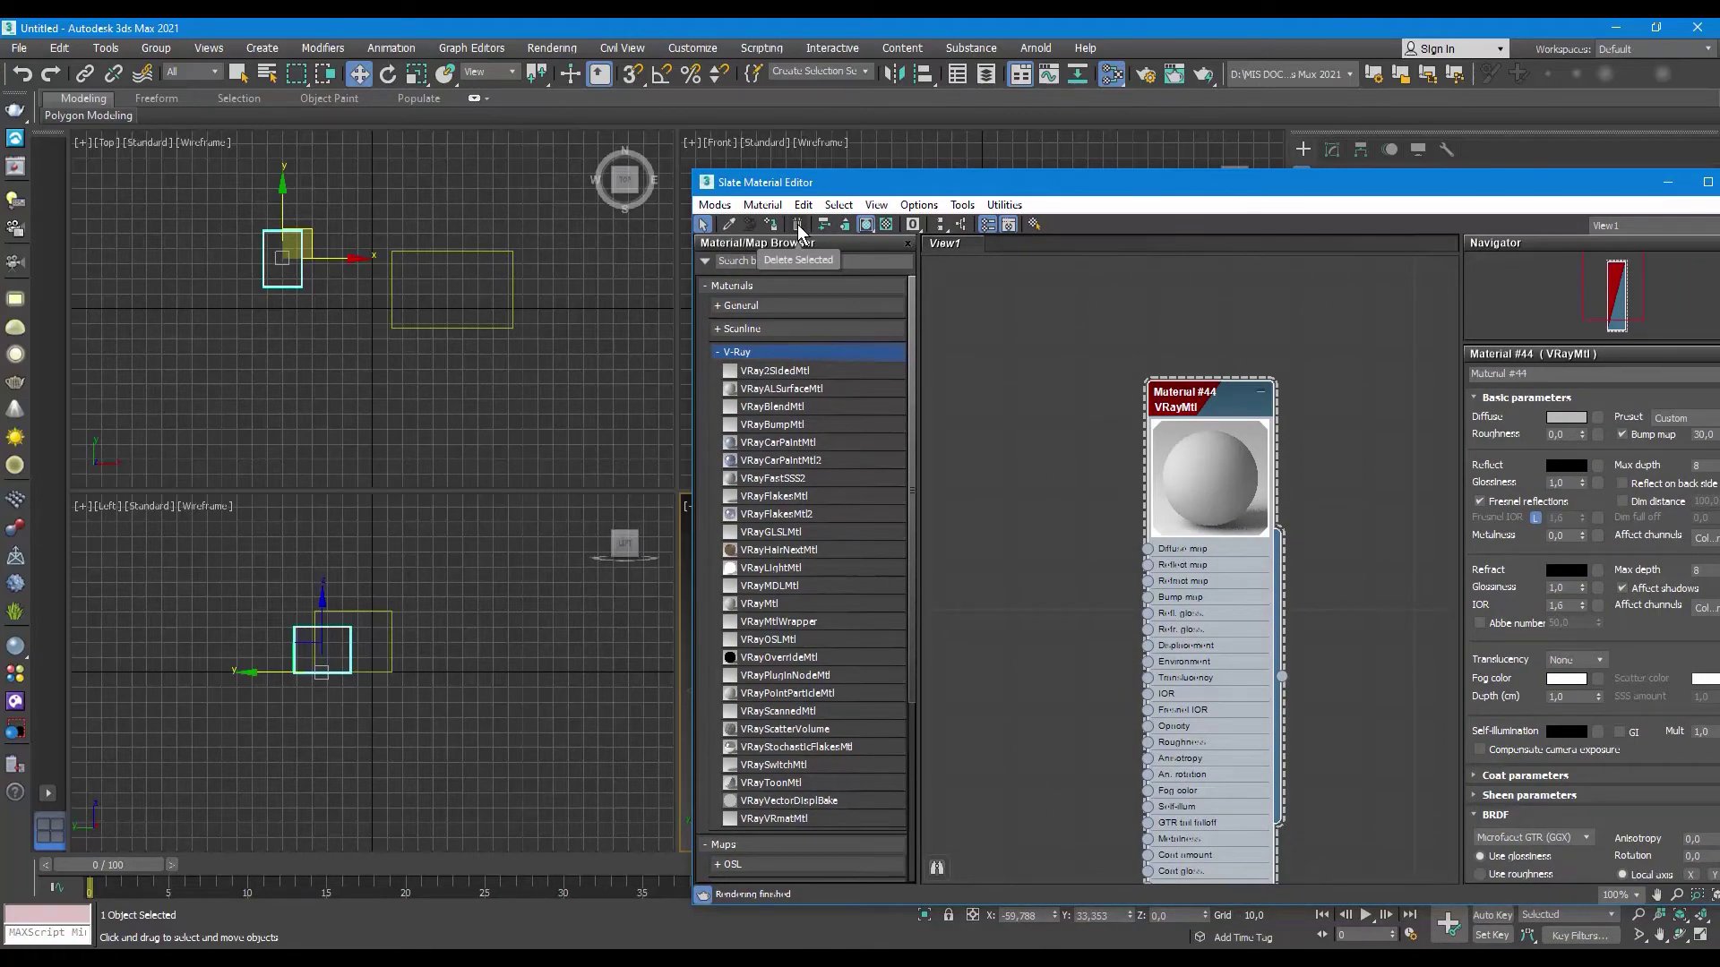
Step: Delete the Material #44 node and create a new VRayMtl node in View1
{"action": "left_click", "coordinate": [798, 225]}
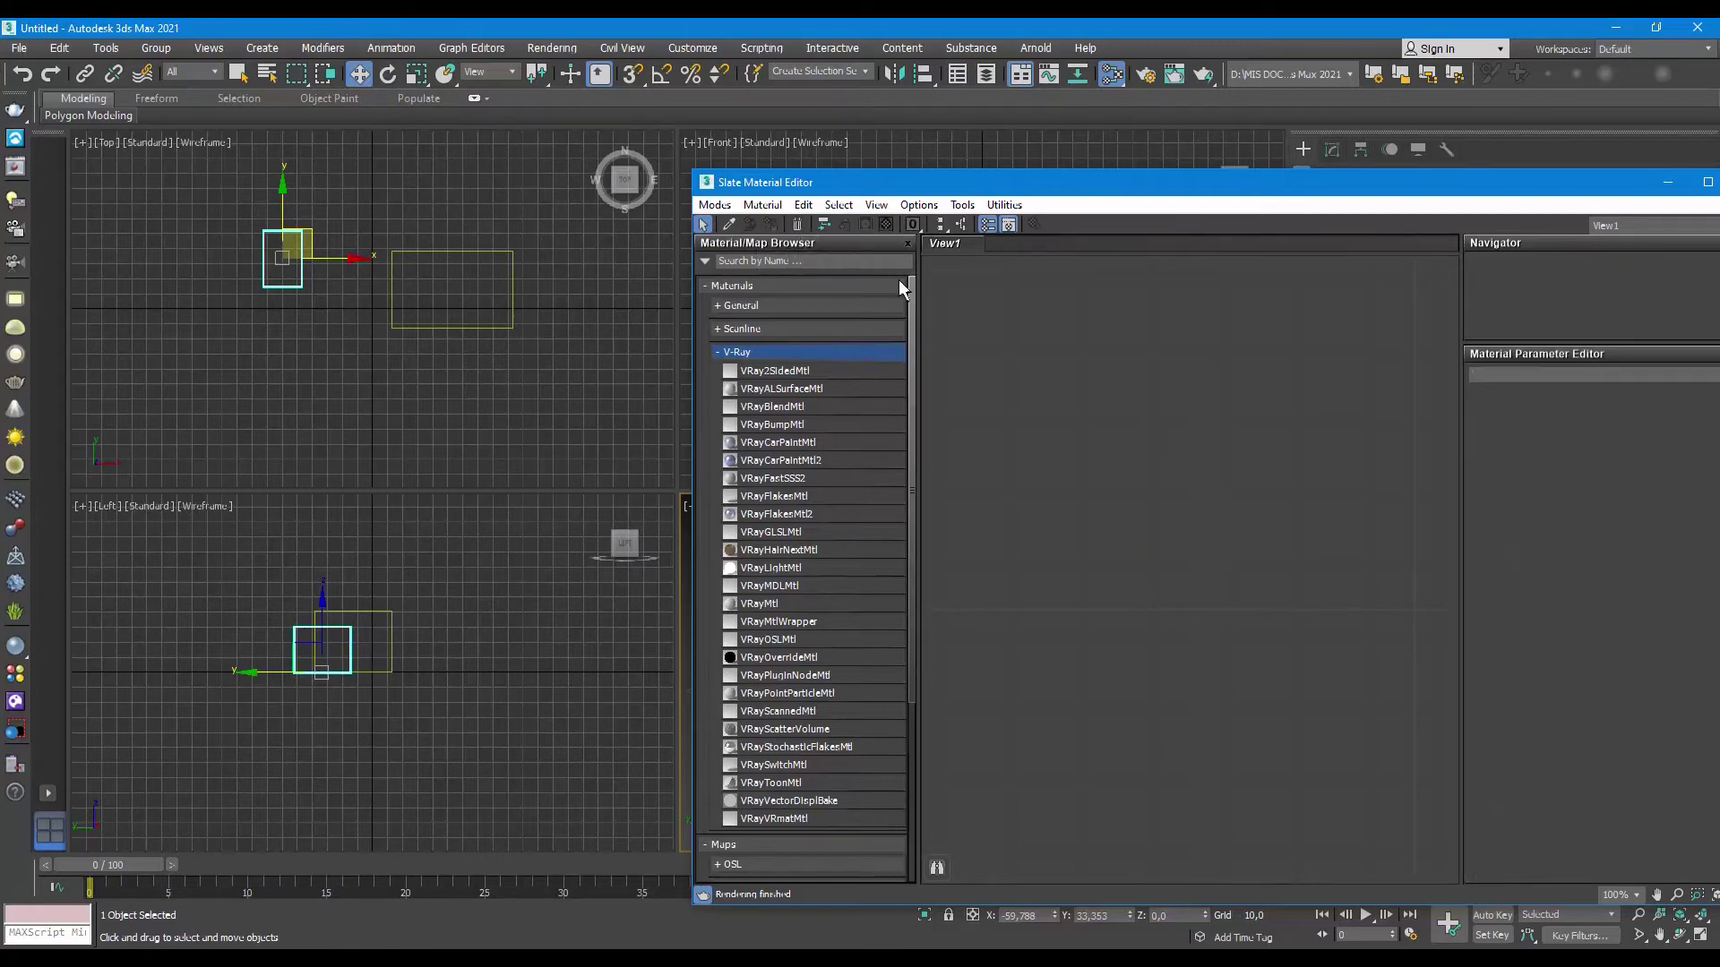
{"action": "left_click_drag", "start_coordinate": [775, 603], "coordinate": [1168, 530]}
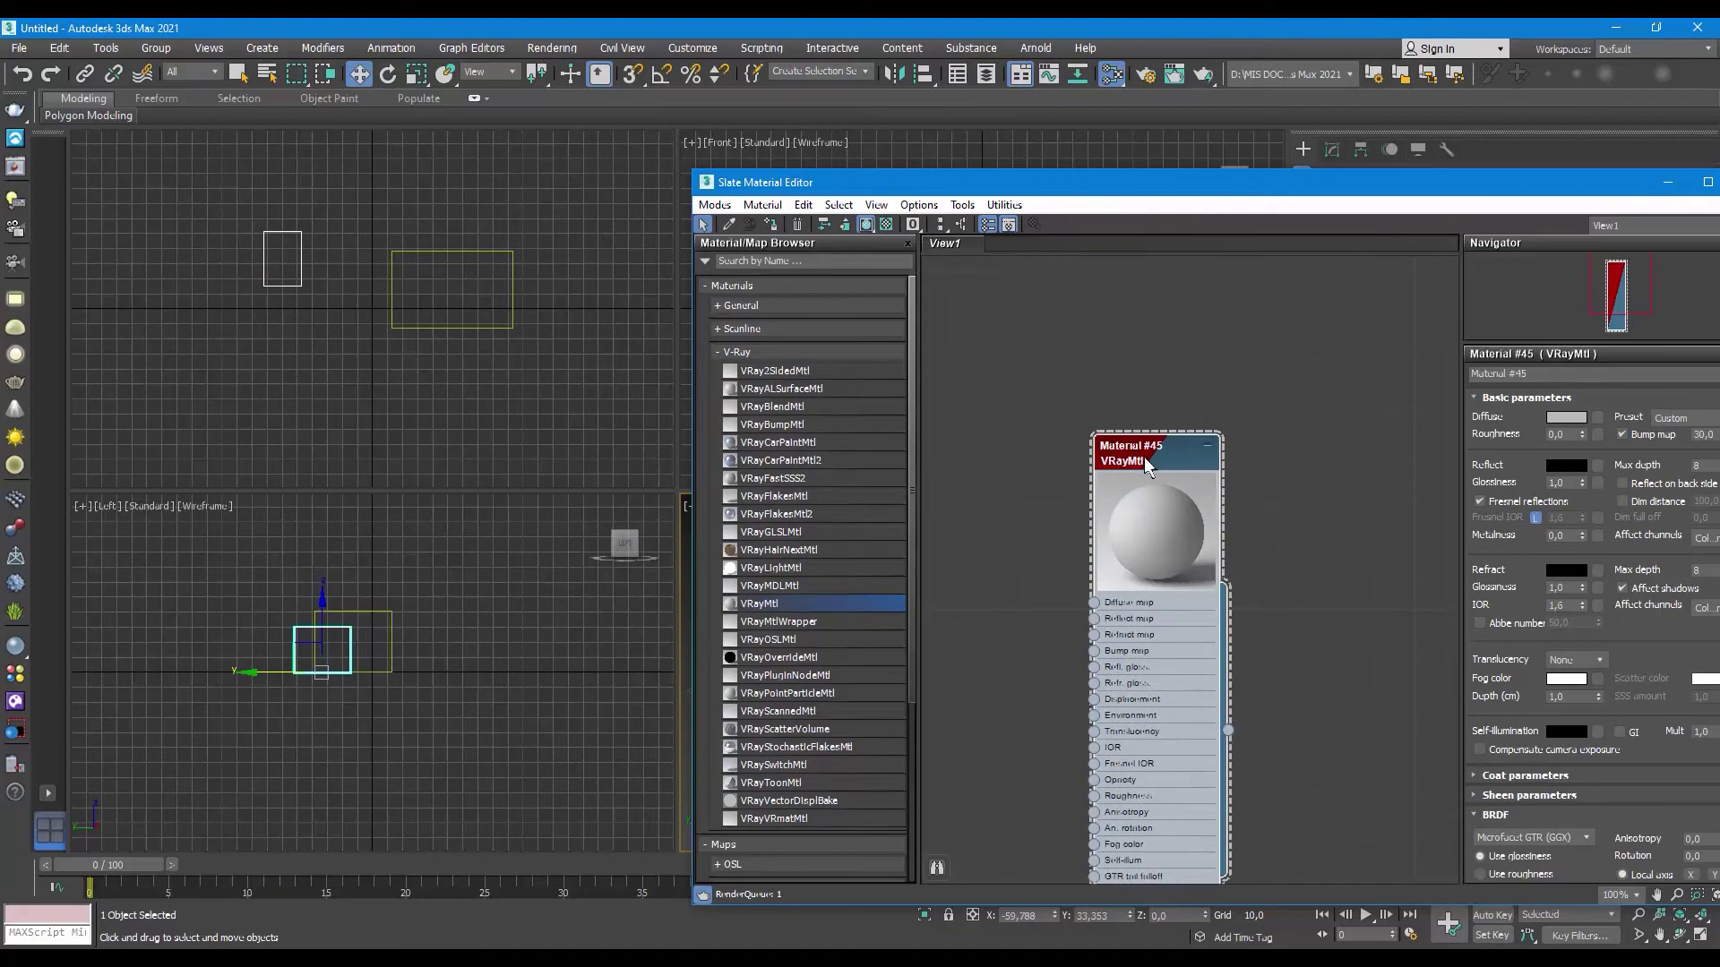
{"action": "mouse_move", "coordinate": [800, 184]}
{"action": "left_mouse_down"}
{"action": "mouse_move", "coordinate": [997, 169]}
{"action": "mouse_move", "coordinate": [932, 167]}
{"action": "mouse_move", "coordinate": [957, 167]}
{"action": "left_mouse_up"}
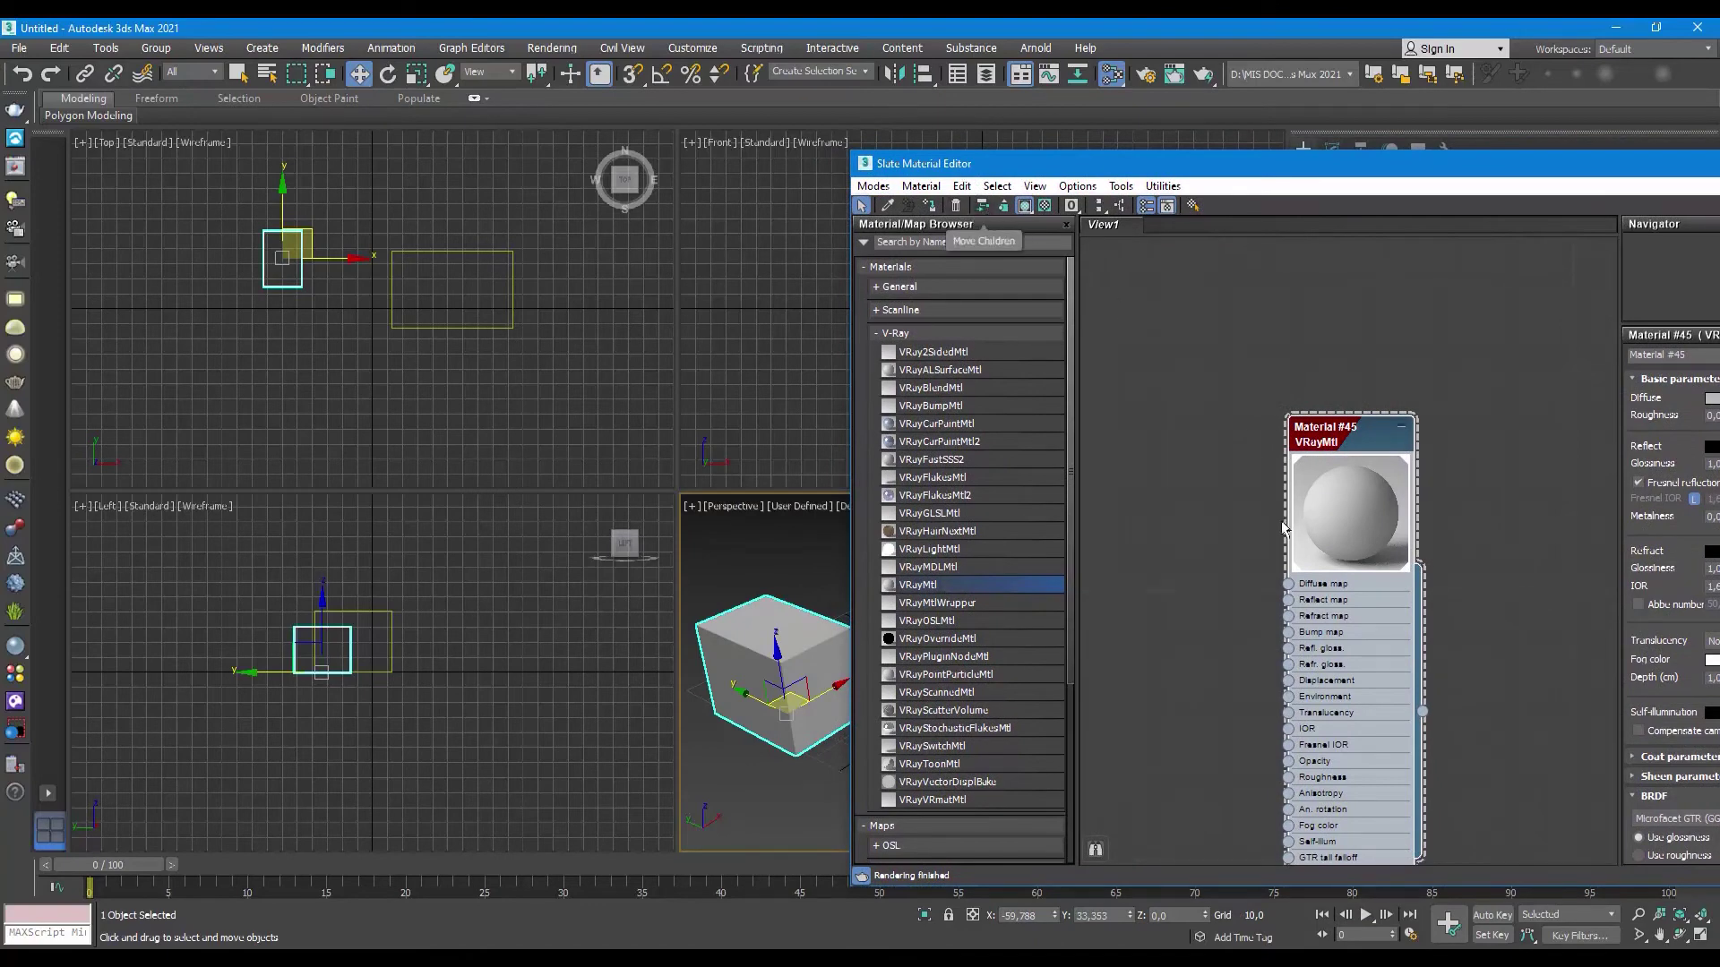
Step: Place a Checker map node (Map #1) left of the new VRayMtl Material #45
{"action": "middle_click_drag", "start_coordinate": [1006, 559], "coordinate": [1089, 555]}
{"action": "left_click", "coordinate": [891, 332]}
{"action": "left_click", "coordinate": [878, 287]}
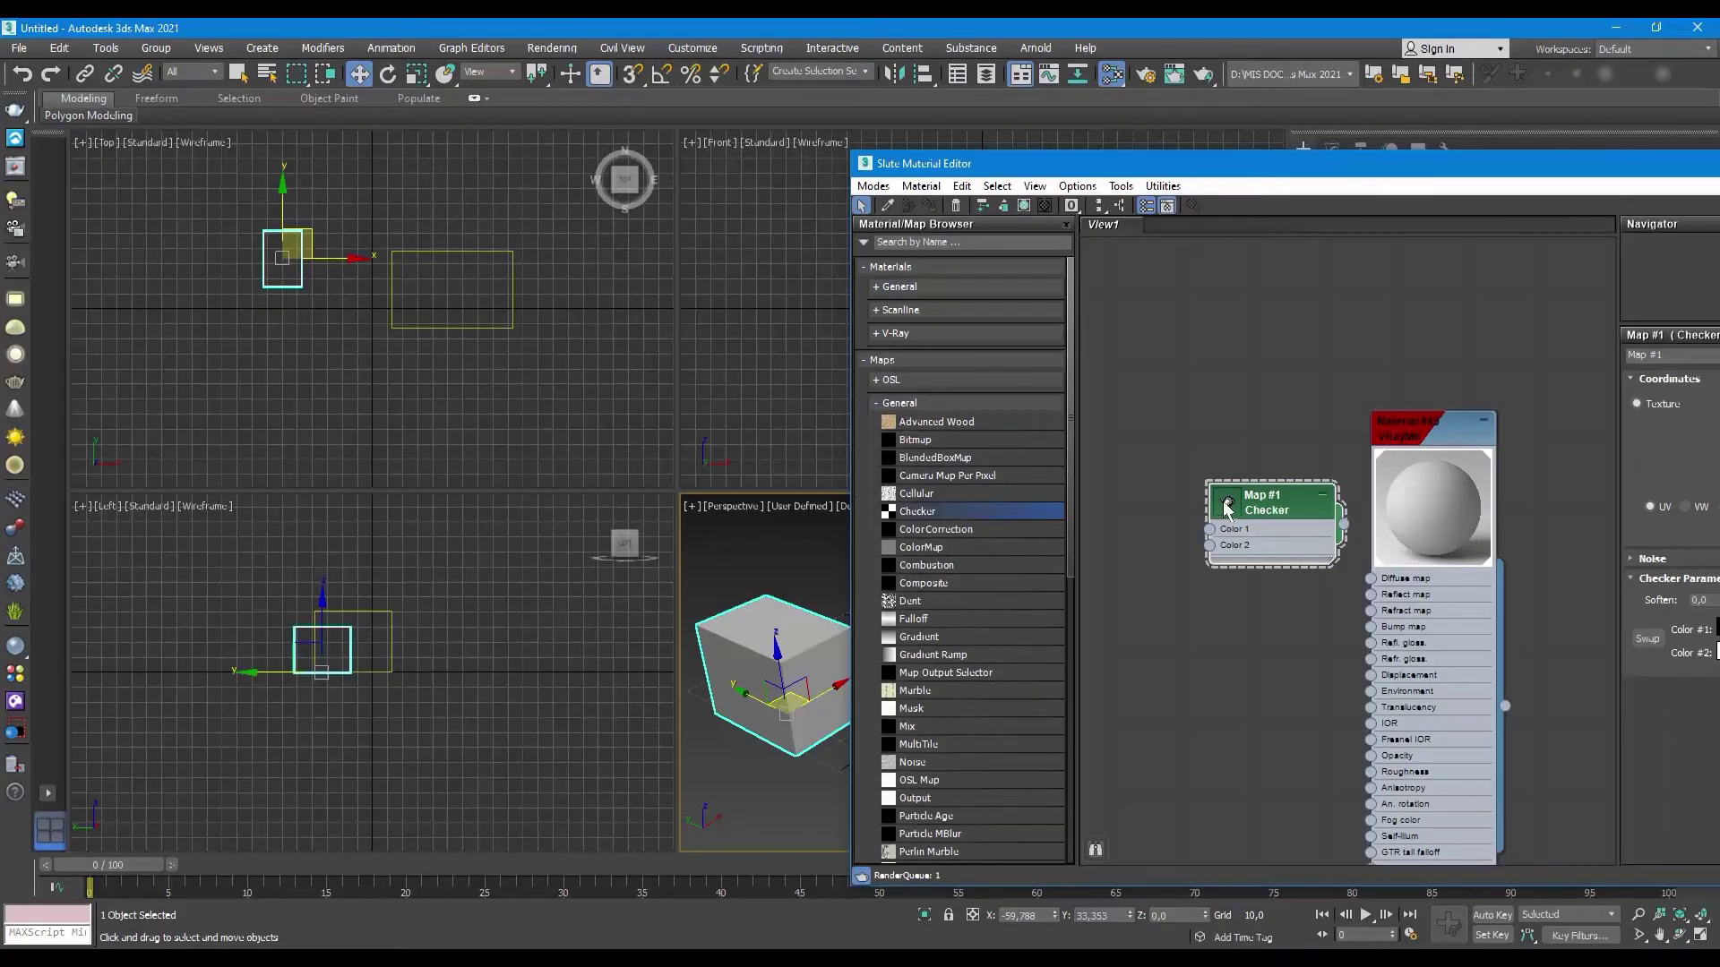
{"action": "left_click_drag", "start_coordinate": [1263, 499], "coordinate": [1169, 502]}
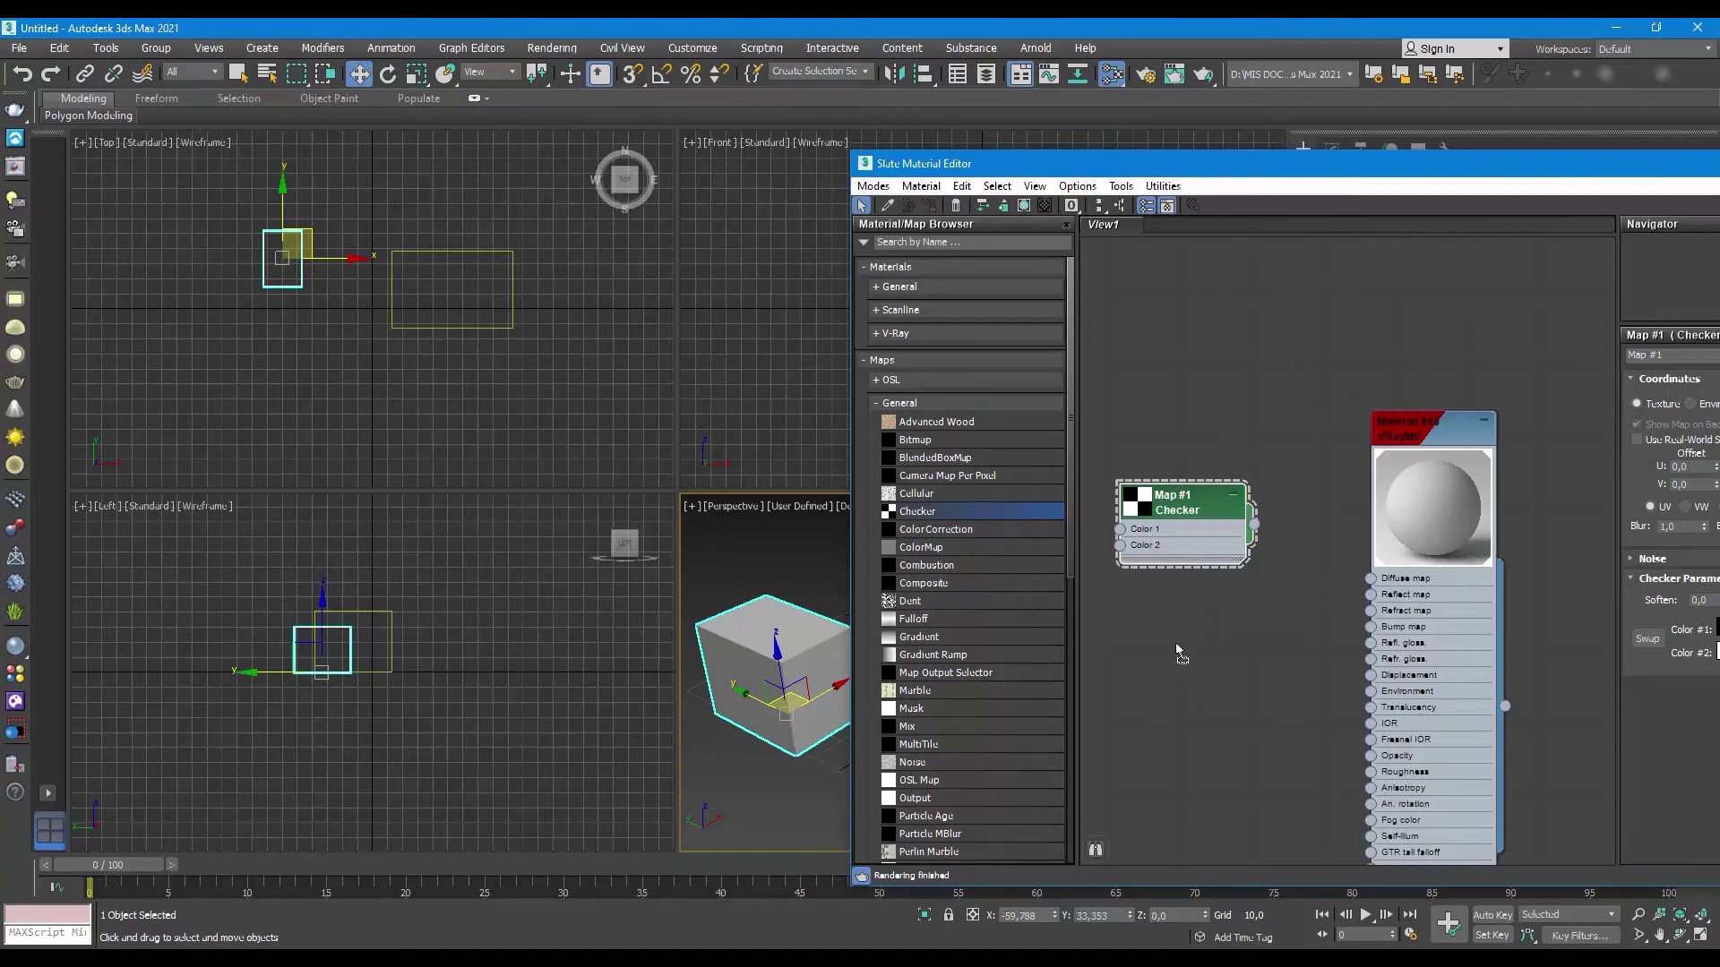
Step: Paste a second Checker (Map #2), move it left, and wire it into the VRayMtl's Diffuse map
{"action": "key", "text": "ctrl+v"}
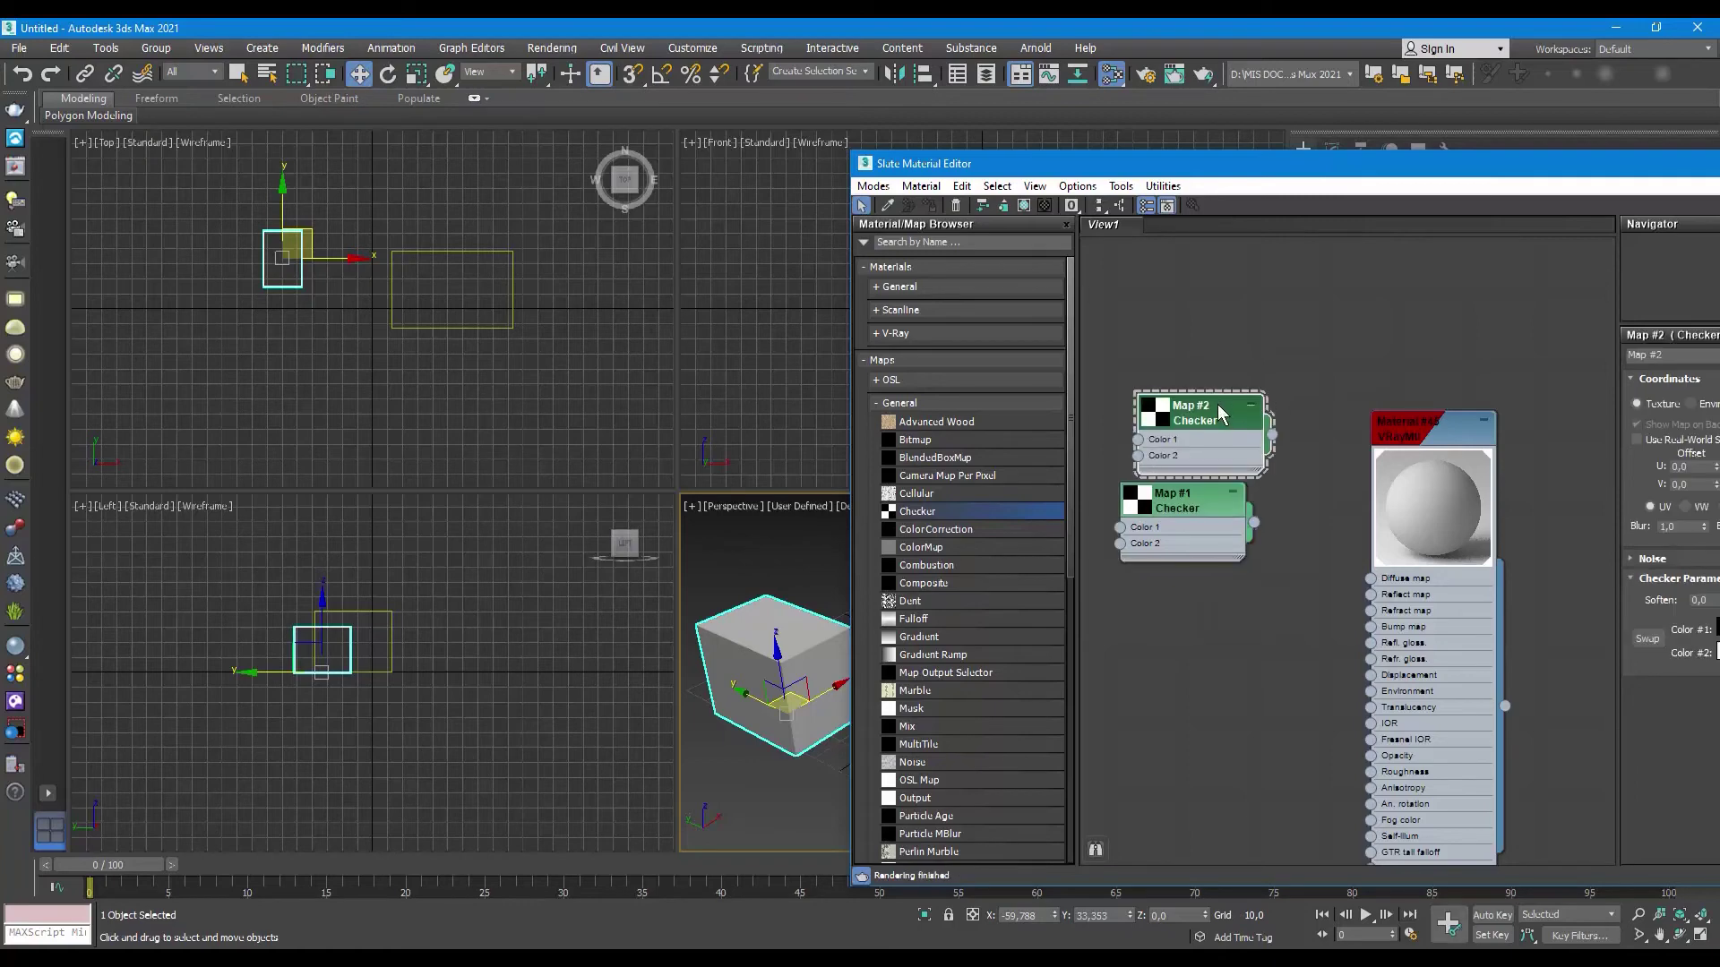
{"action": "left_click_drag", "start_coordinate": [1232, 431], "coordinate": [1214, 414]}
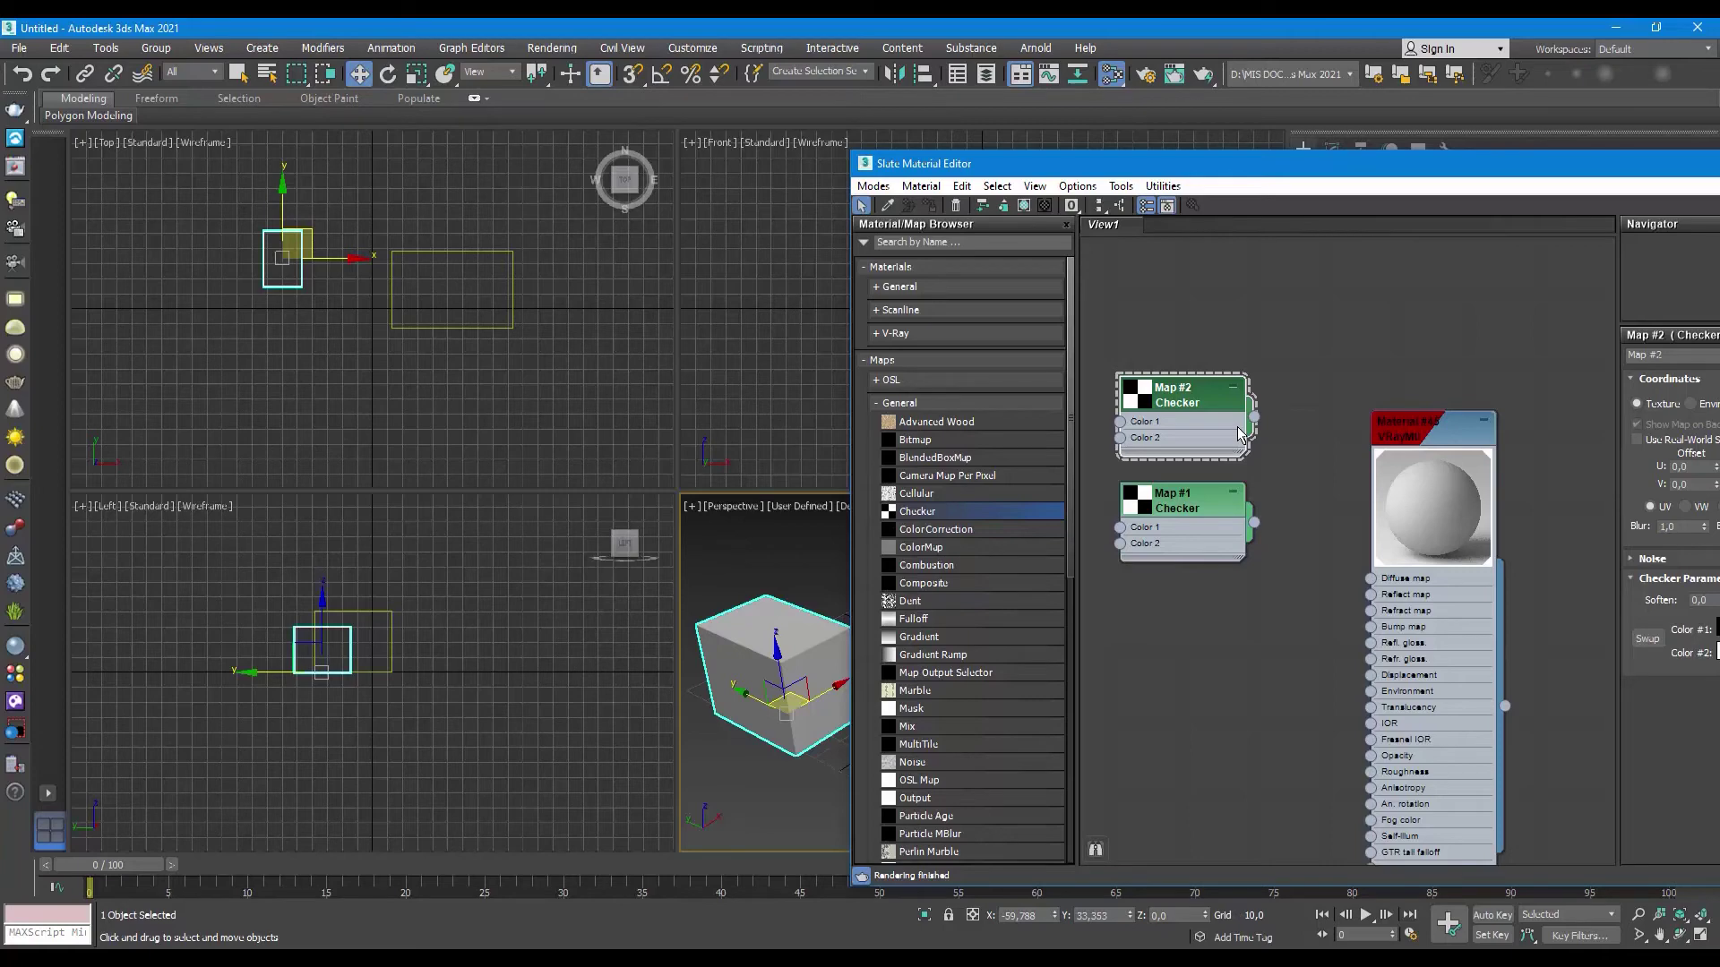
{"action": "left_click_drag", "start_coordinate": [1167, 385], "coordinate": [1130, 387]}
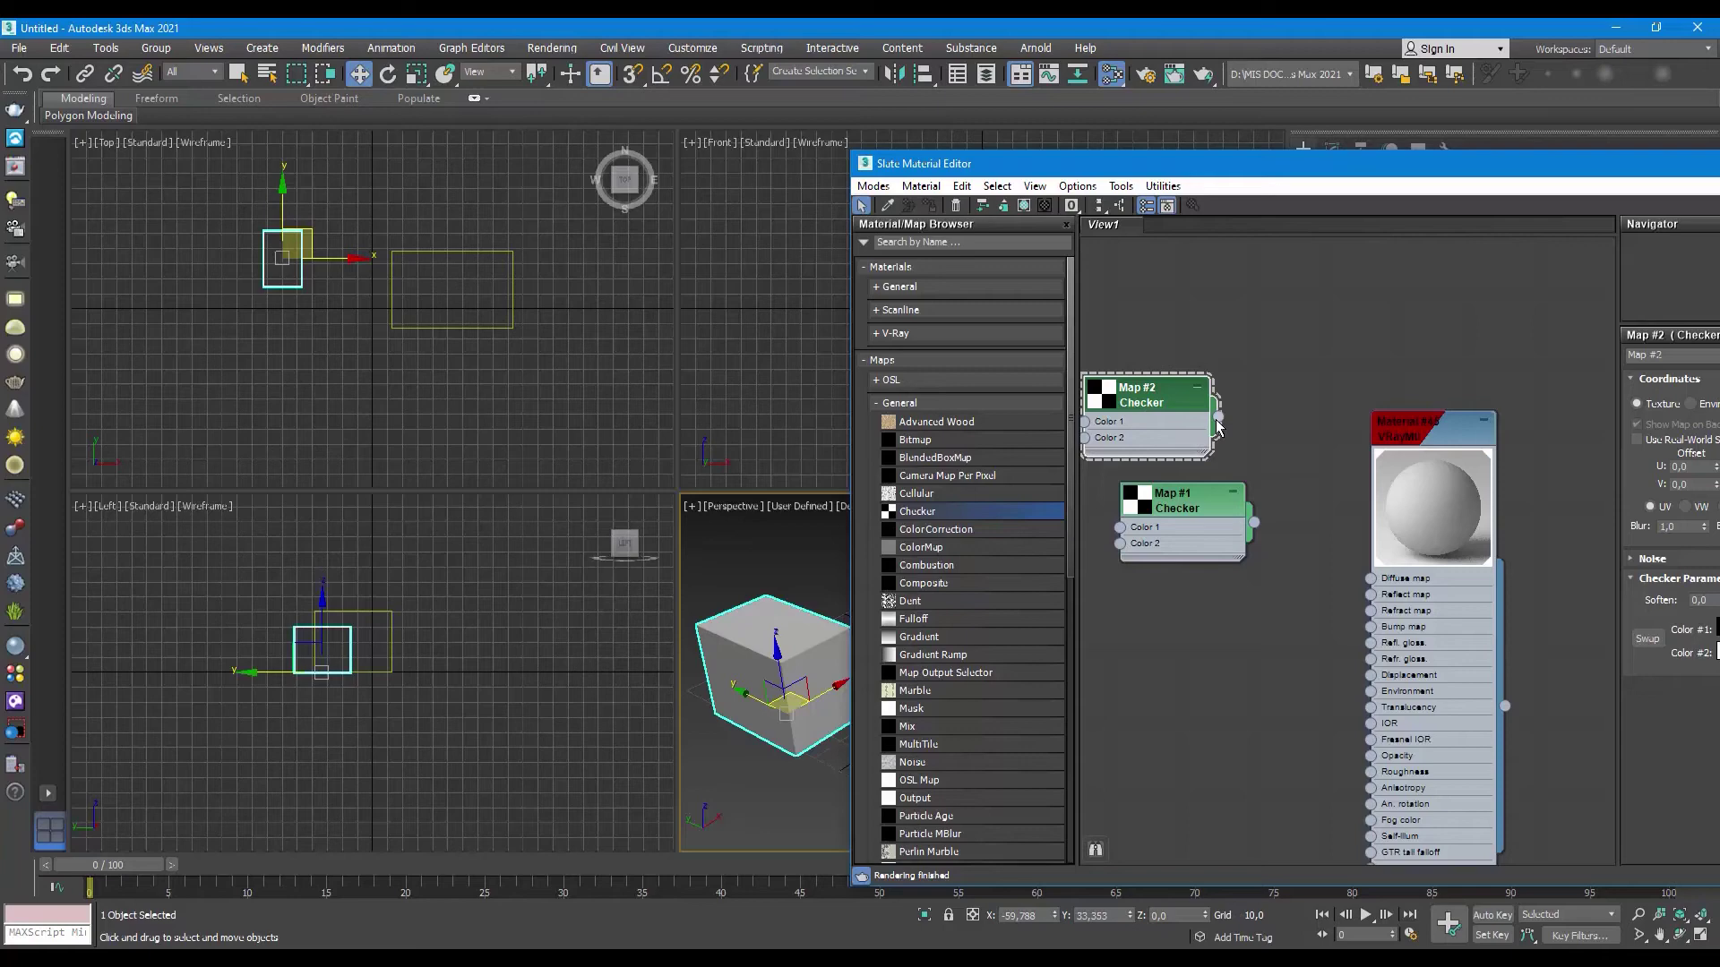
{"action": "left_click_drag", "start_coordinate": [1329, 523], "coordinate": [1371, 579]}
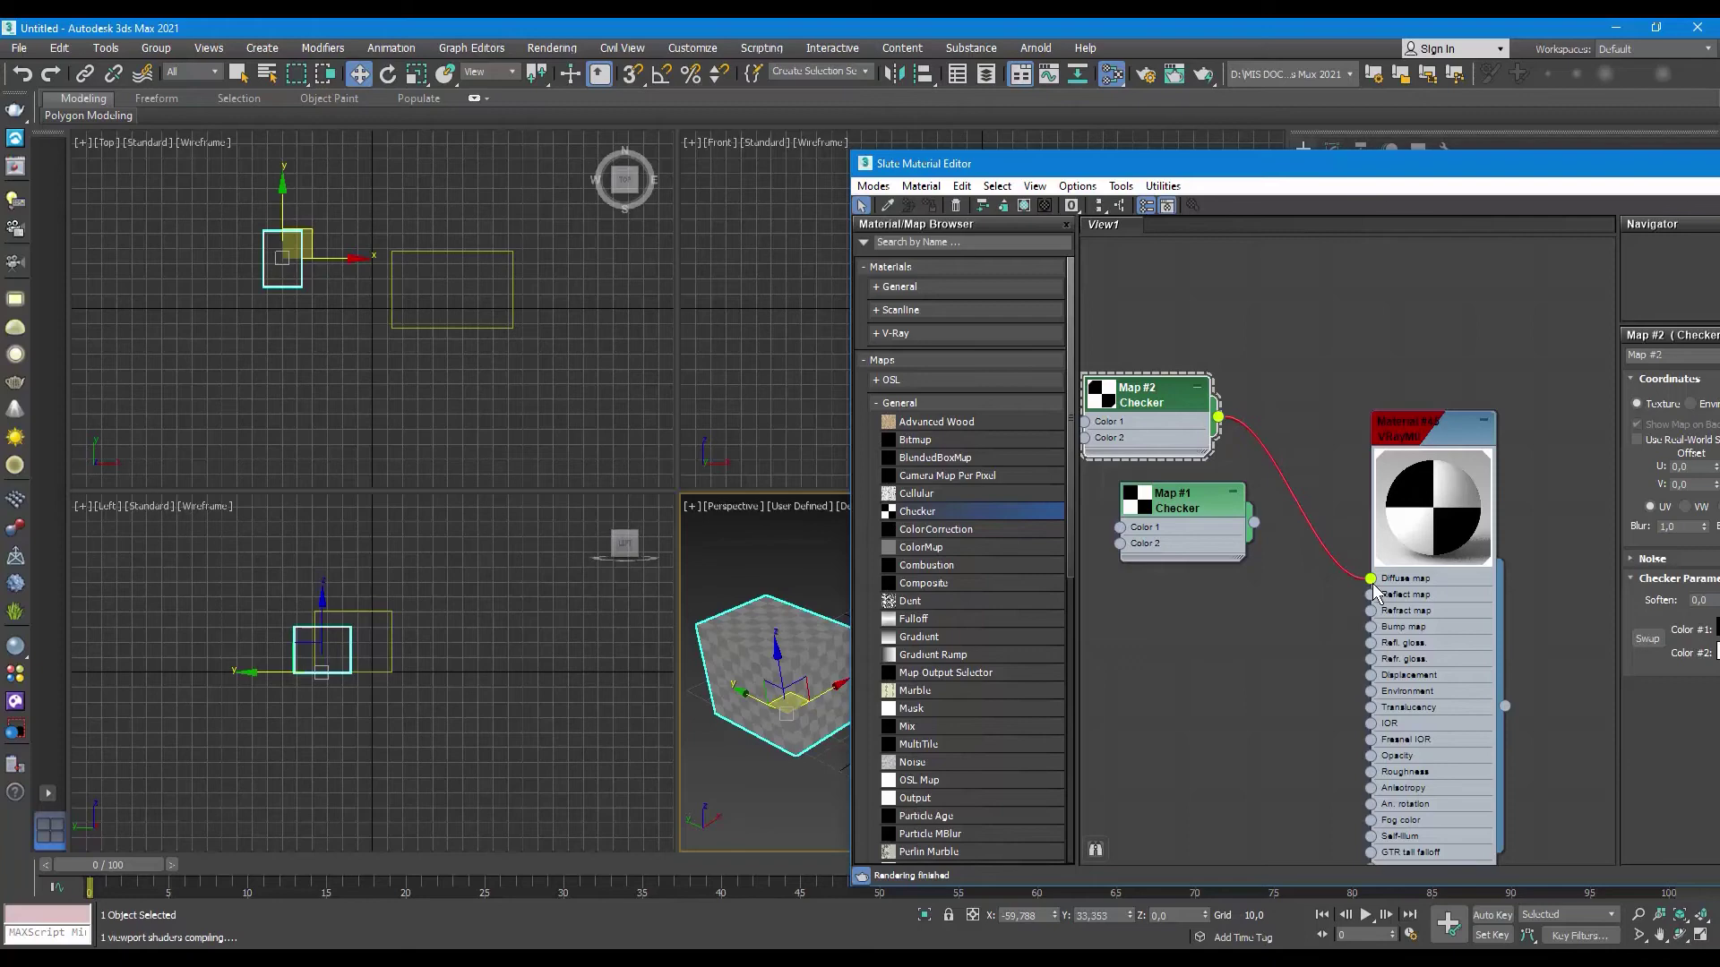
Step: Rearrange the Checker nodes and delete the unused Map #1
{"action": "left_click_drag", "start_coordinate": [1180, 566], "coordinate": [1160, 692]}
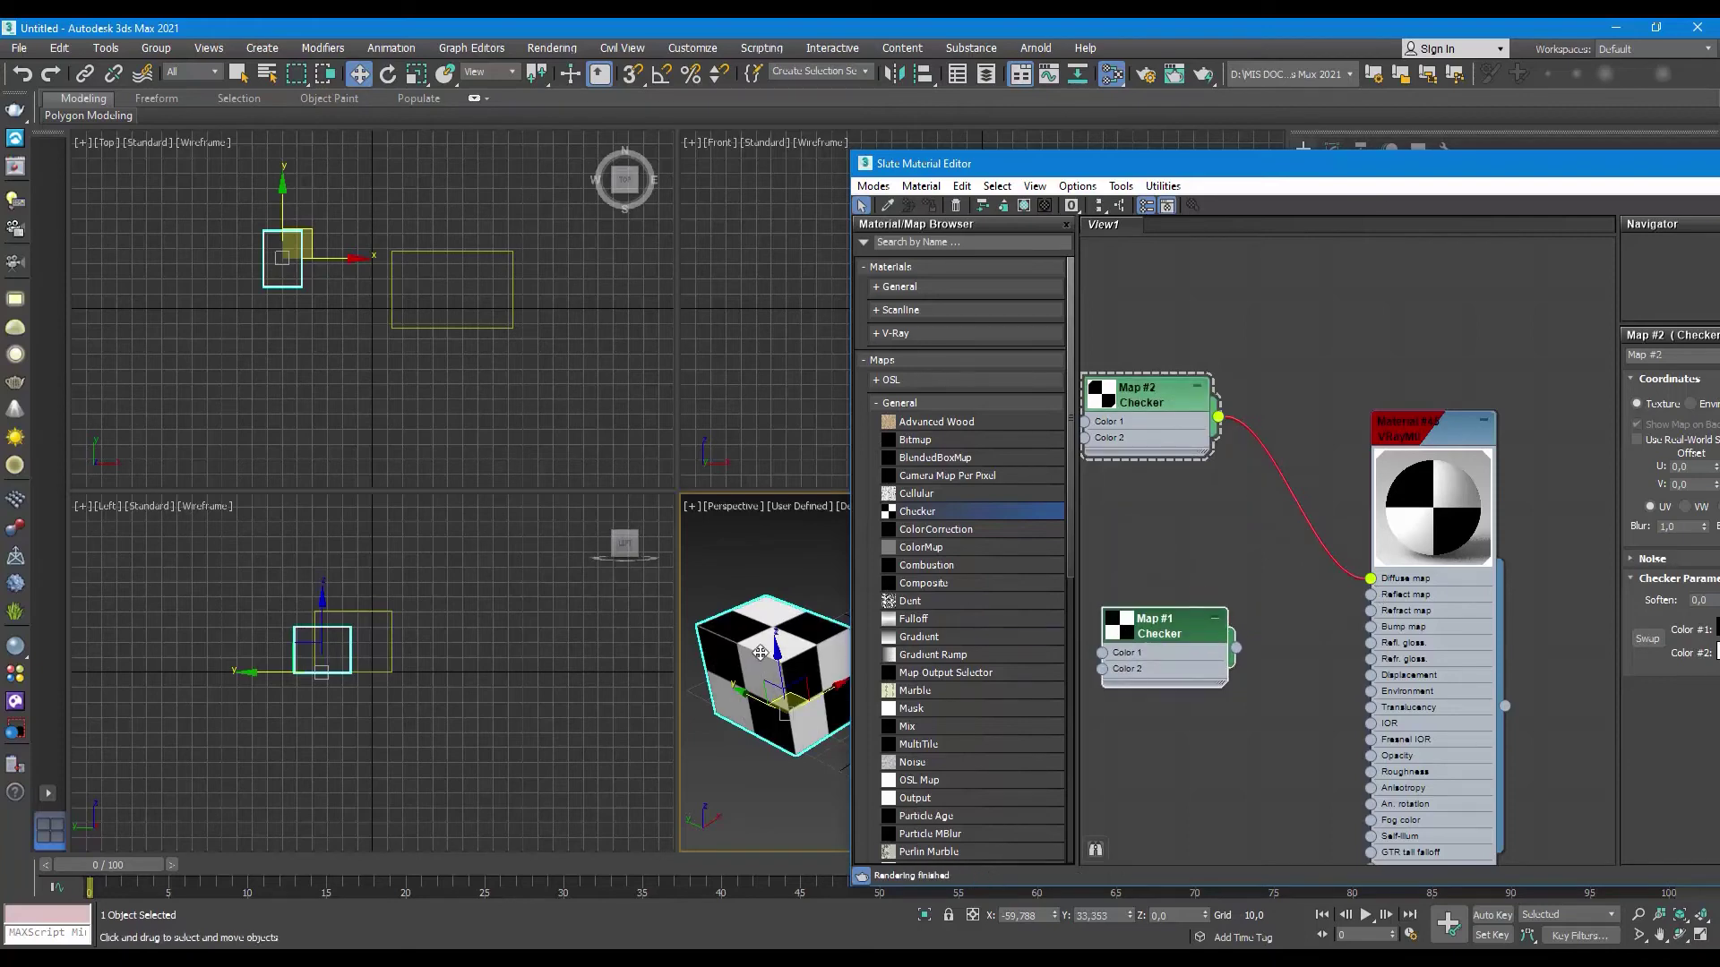
{"action": "scroll", "coordinate": [742, 644], "scroll_direction": "up", "scroll_amount": 2}
{"action": "scroll", "coordinate": [742, 643], "scroll_direction": "up", "scroll_amount": 2}
{"action": "scroll", "coordinate": [742, 643], "scroll_direction": "down", "scroll_amount": 3}
{"action": "scroll", "coordinate": [748, 627], "scroll_direction": "up", "scroll_amount": 3}
{"action": "scroll", "coordinate": [761, 603], "scroll_direction": "down", "scroll_amount": 3}
{"action": "mouse_move", "coordinate": [1162, 394]}
{"action": "left_mouse_down"}
{"action": "mouse_move", "coordinate": [1180, 505]}
{"action": "mouse_move", "coordinate": [1144, 530]}
{"action": "left_mouse_up"}
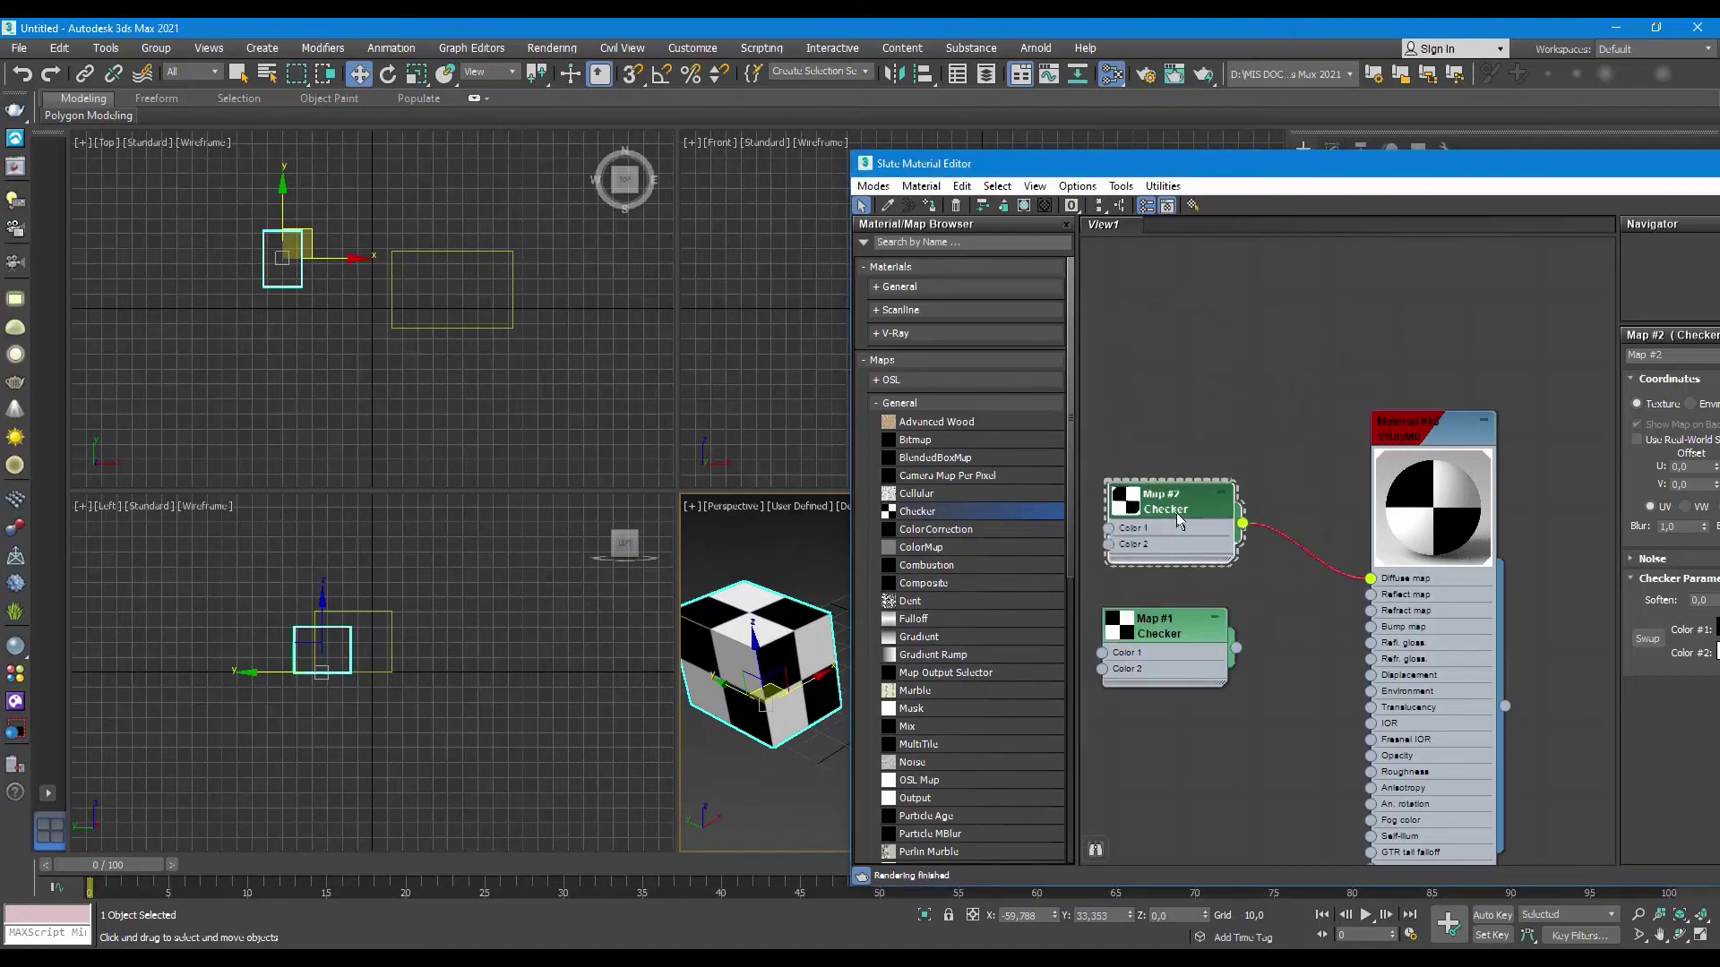
{"action": "left_click_drag", "start_coordinate": [1144, 530], "coordinate": [1186, 465]}
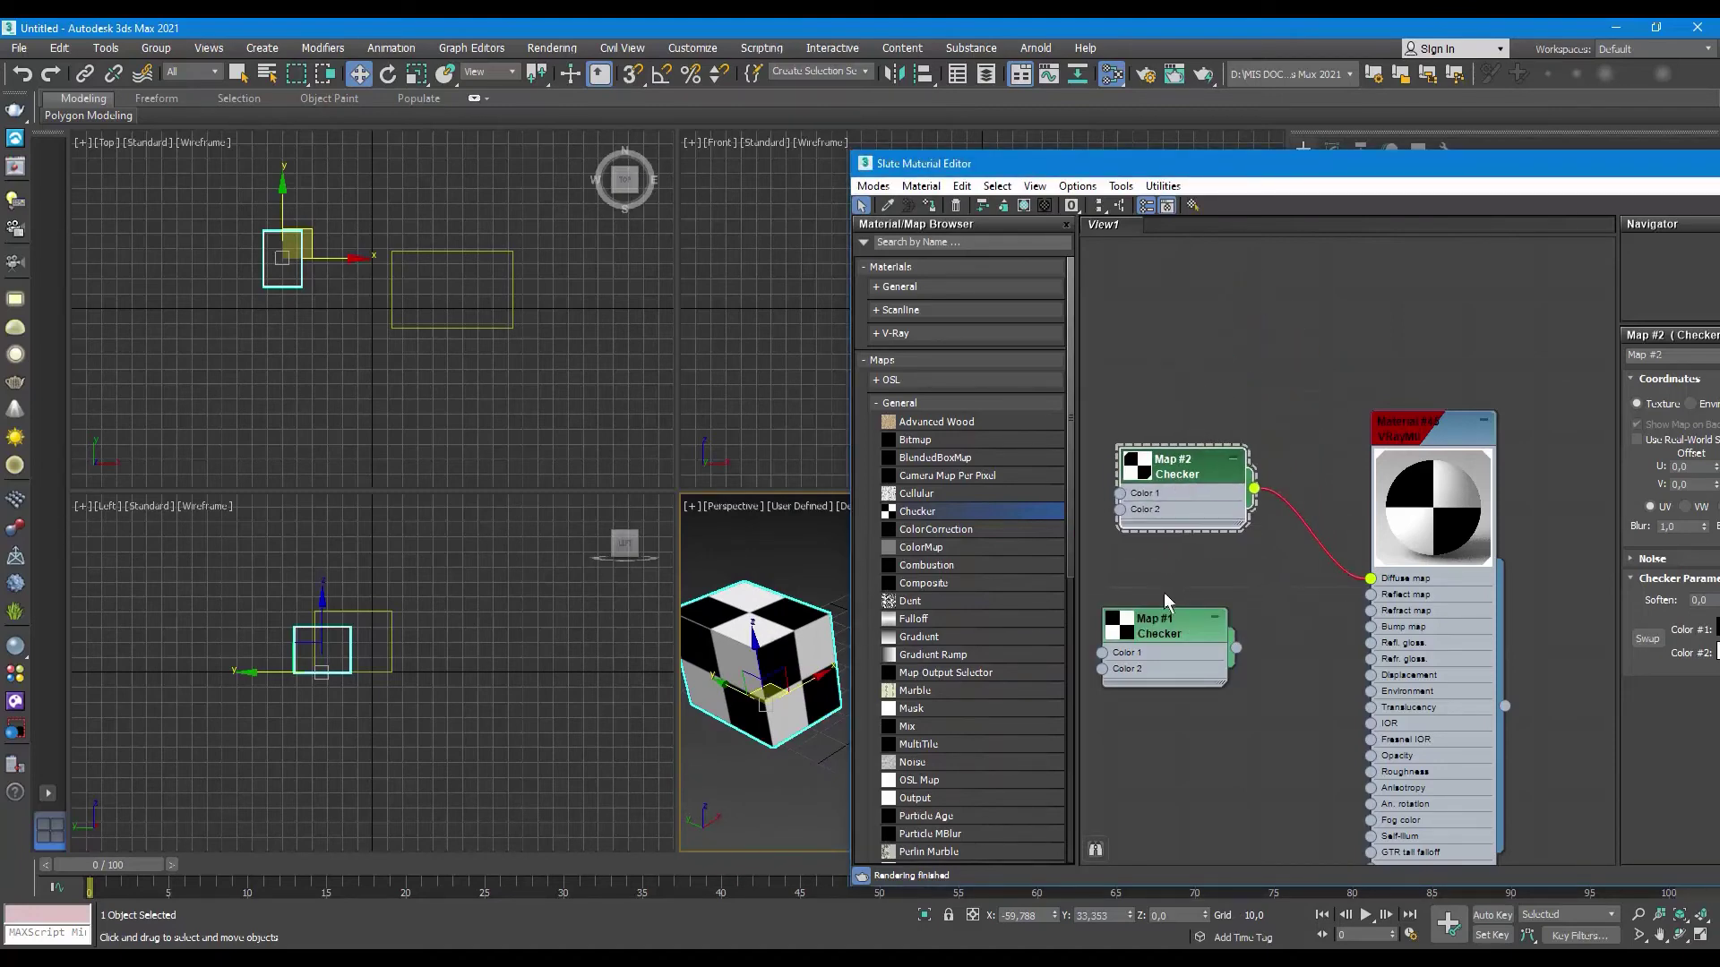
{"action": "left_click_drag", "start_coordinate": [1152, 630], "coordinate": [1152, 595]}
{"action": "left_click", "coordinate": [1152, 596]}
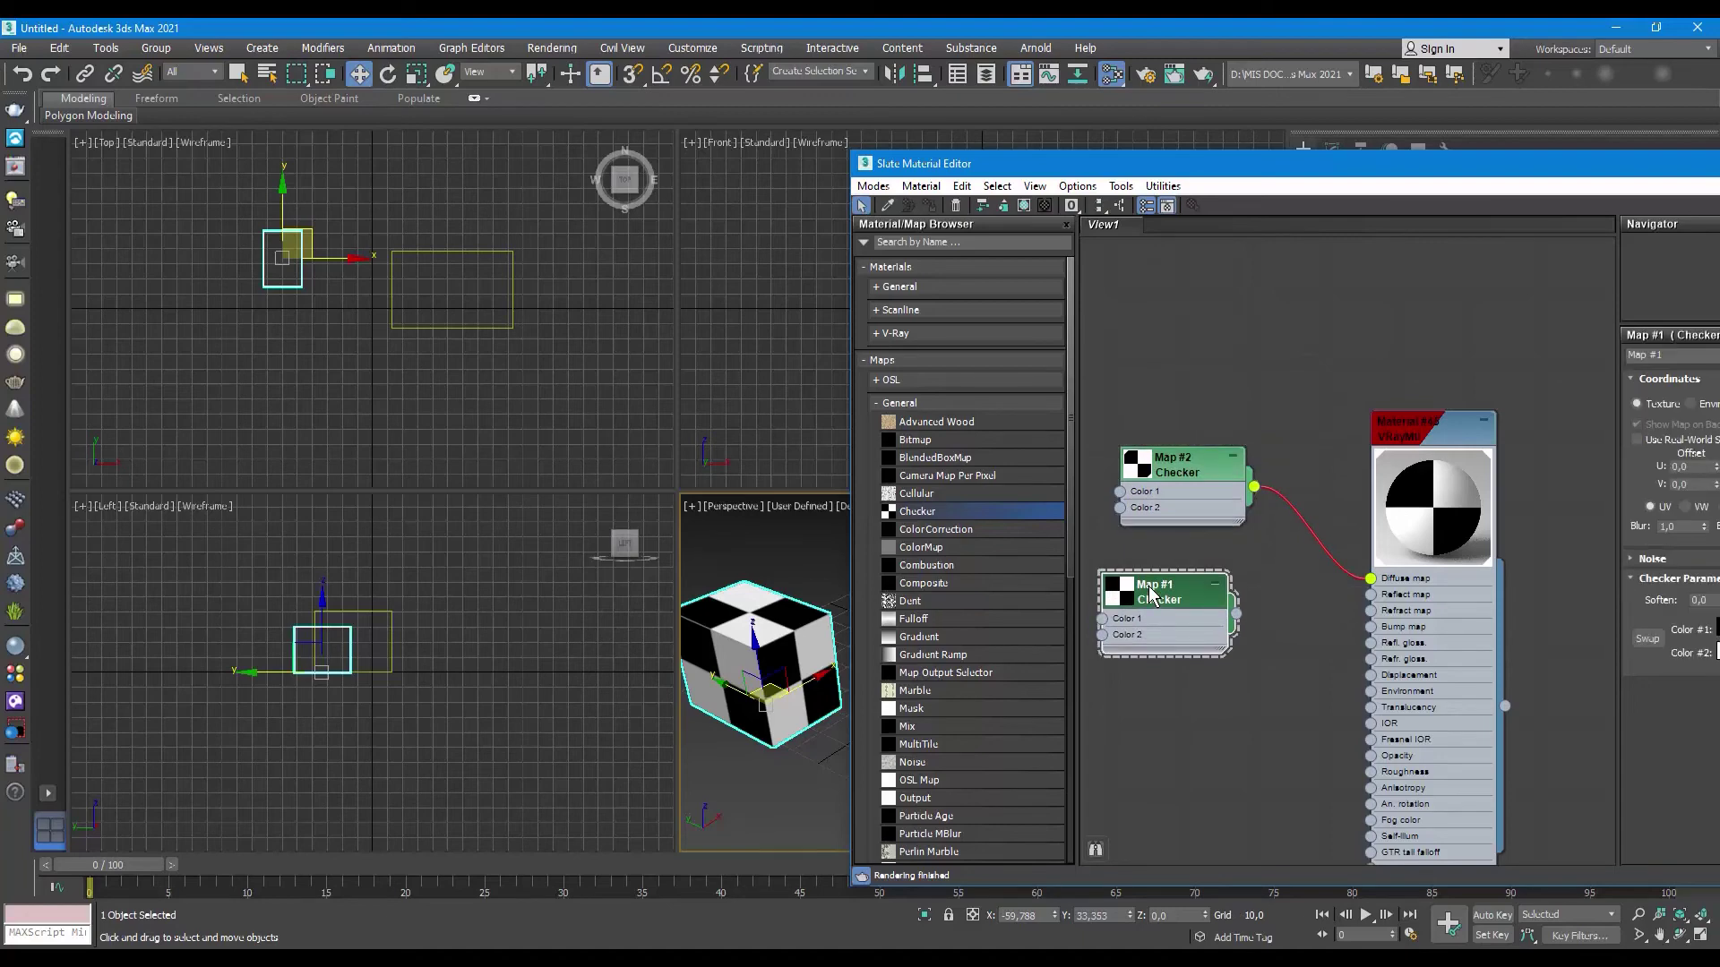
{"action": "key", "text": "Delete"}
Step: Reposition Map #2 and remove its link to the Diffuse map
{"action": "double_click", "coordinate": [1136, 473]}
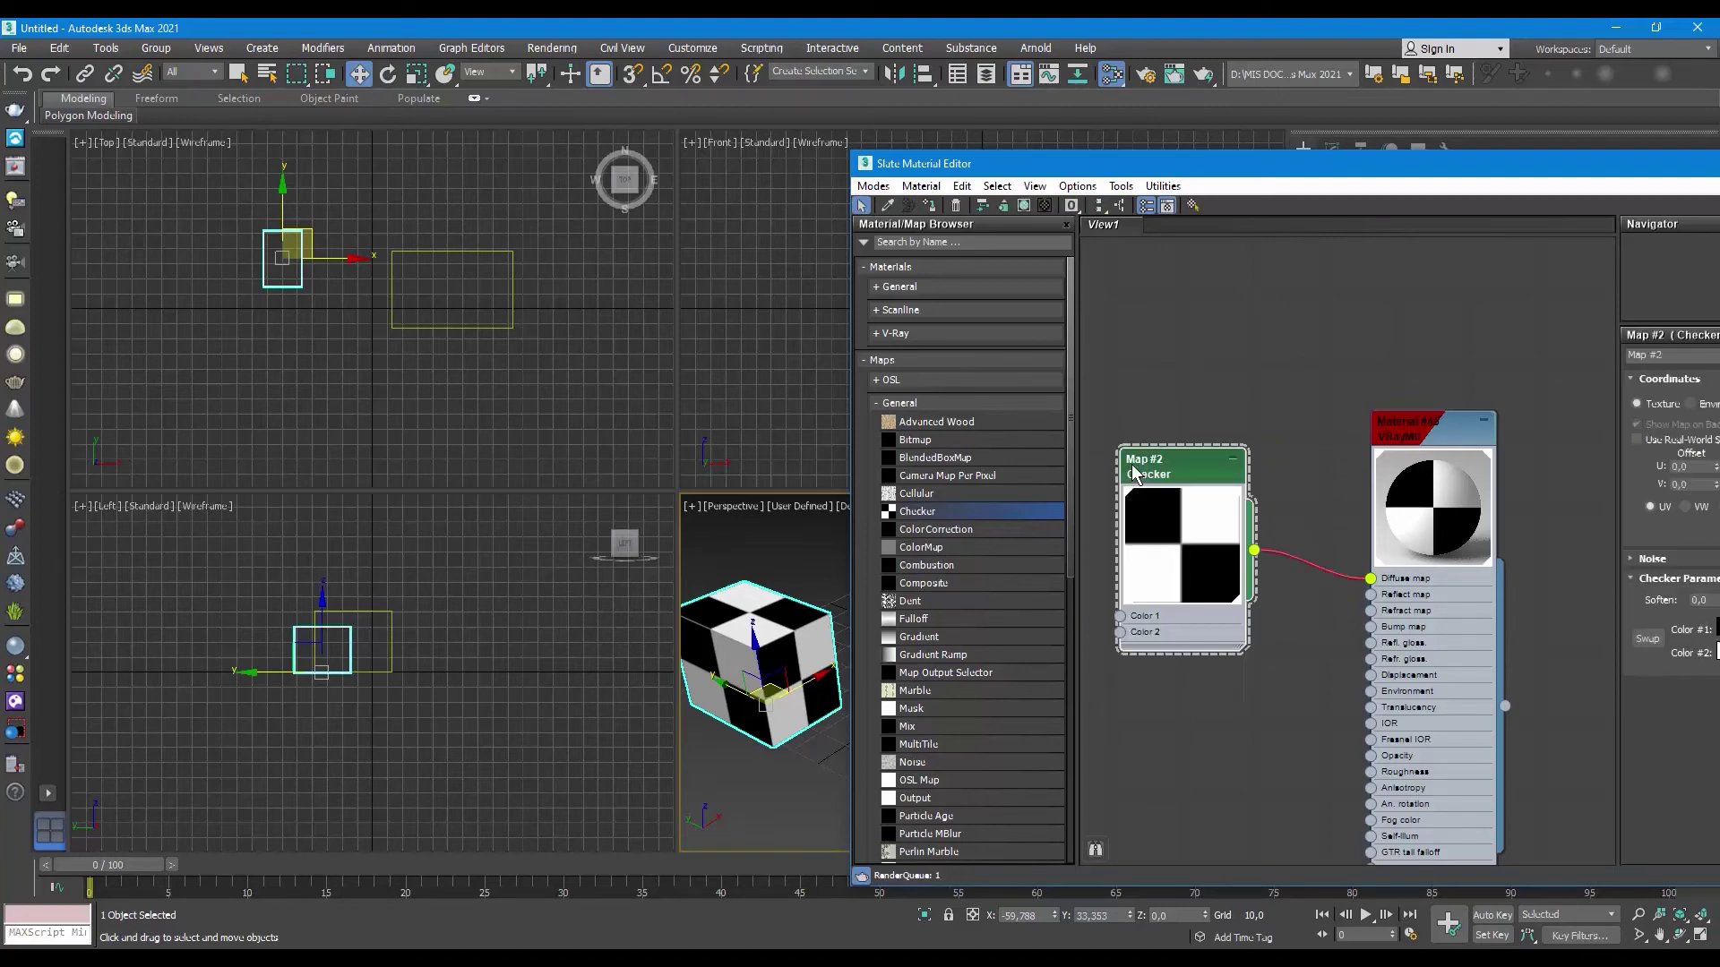
{"action": "left_click_drag", "start_coordinate": [1136, 473], "coordinate": [1082, 383]}
{"action": "left_click", "coordinate": [1353, 579]}
{"action": "key", "text": "Delete"}
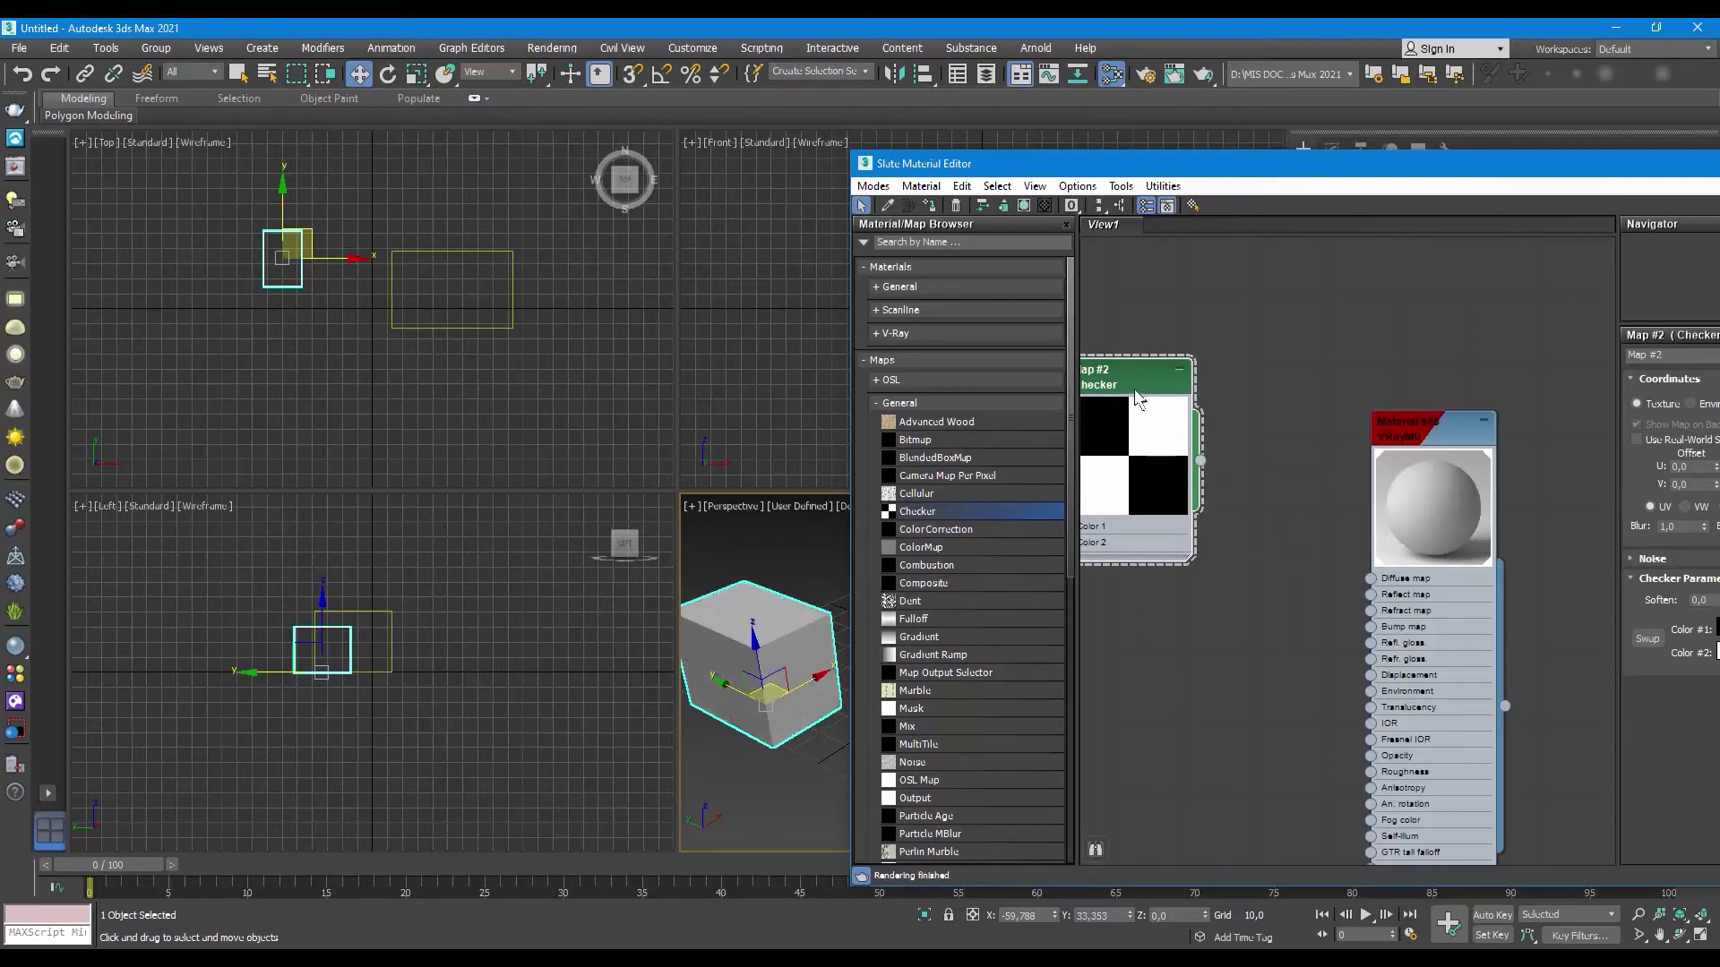
Step: Delete the extra Checker Map #3 and reconnect Map #2 to the Diffuse map
{"action": "left_click_drag", "start_coordinate": [923, 518], "coordinate": [1136, 283]}
{"action": "double_click", "coordinate": [1126, 288]}
{"action": "scroll", "coordinate": [1170, 312], "scroll_direction": "up", "scroll_amount": 1}
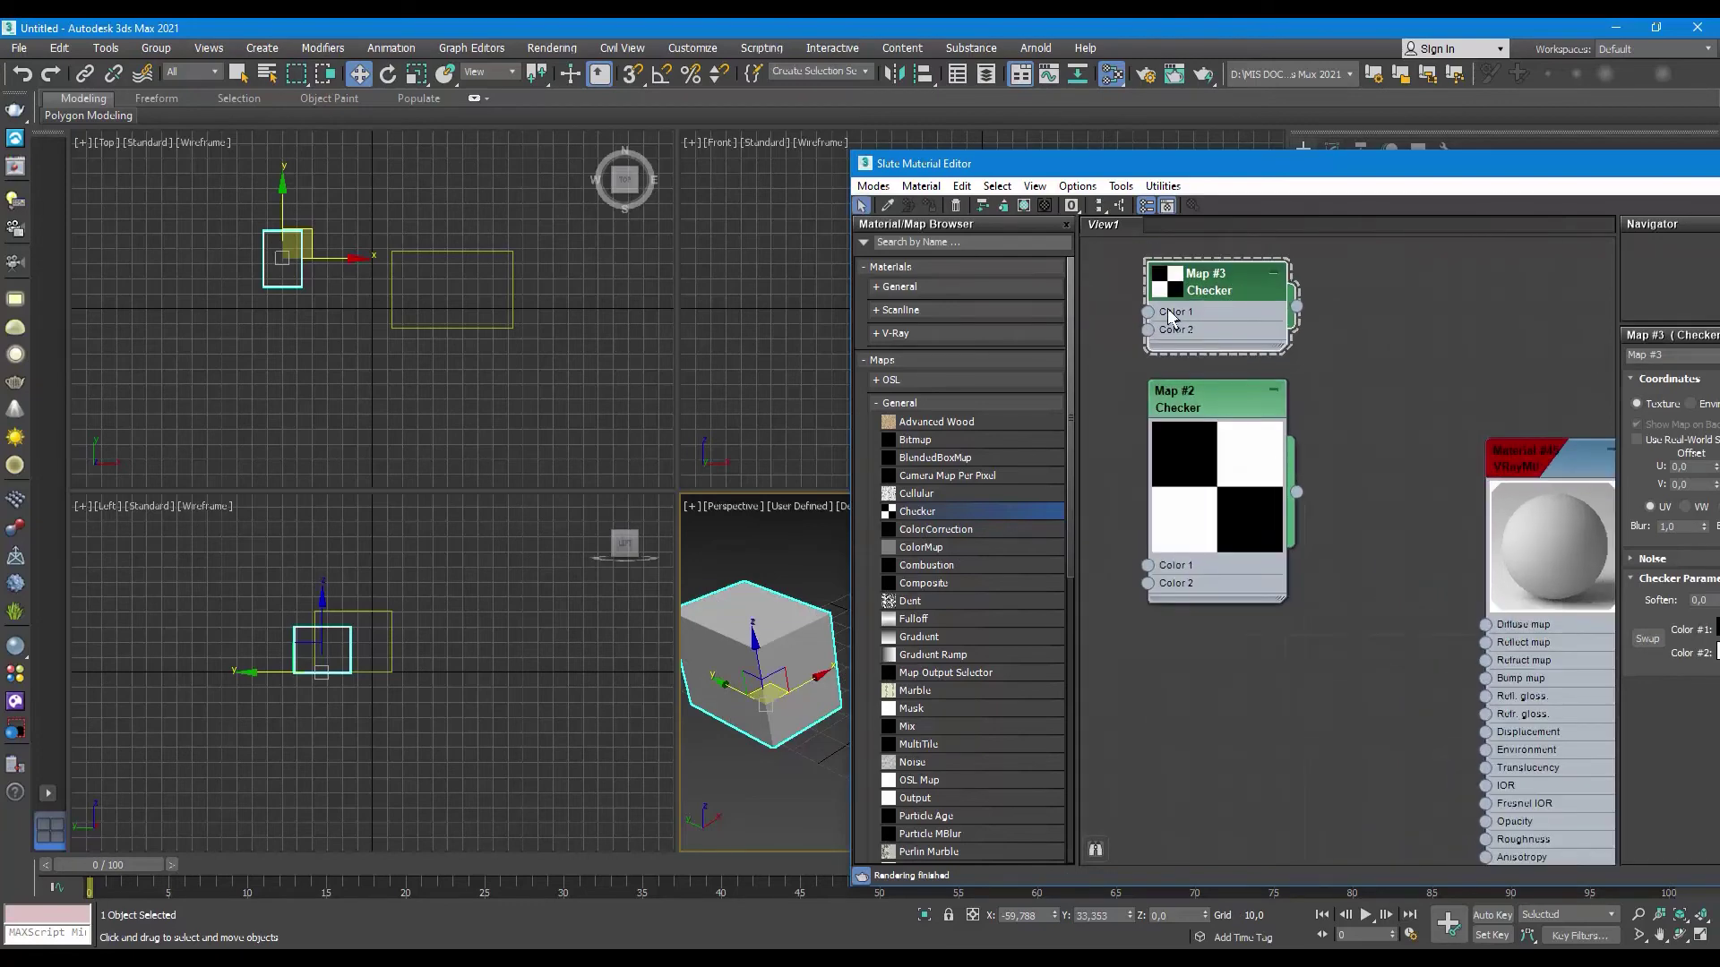
{"action": "key", "text": "Delete"}
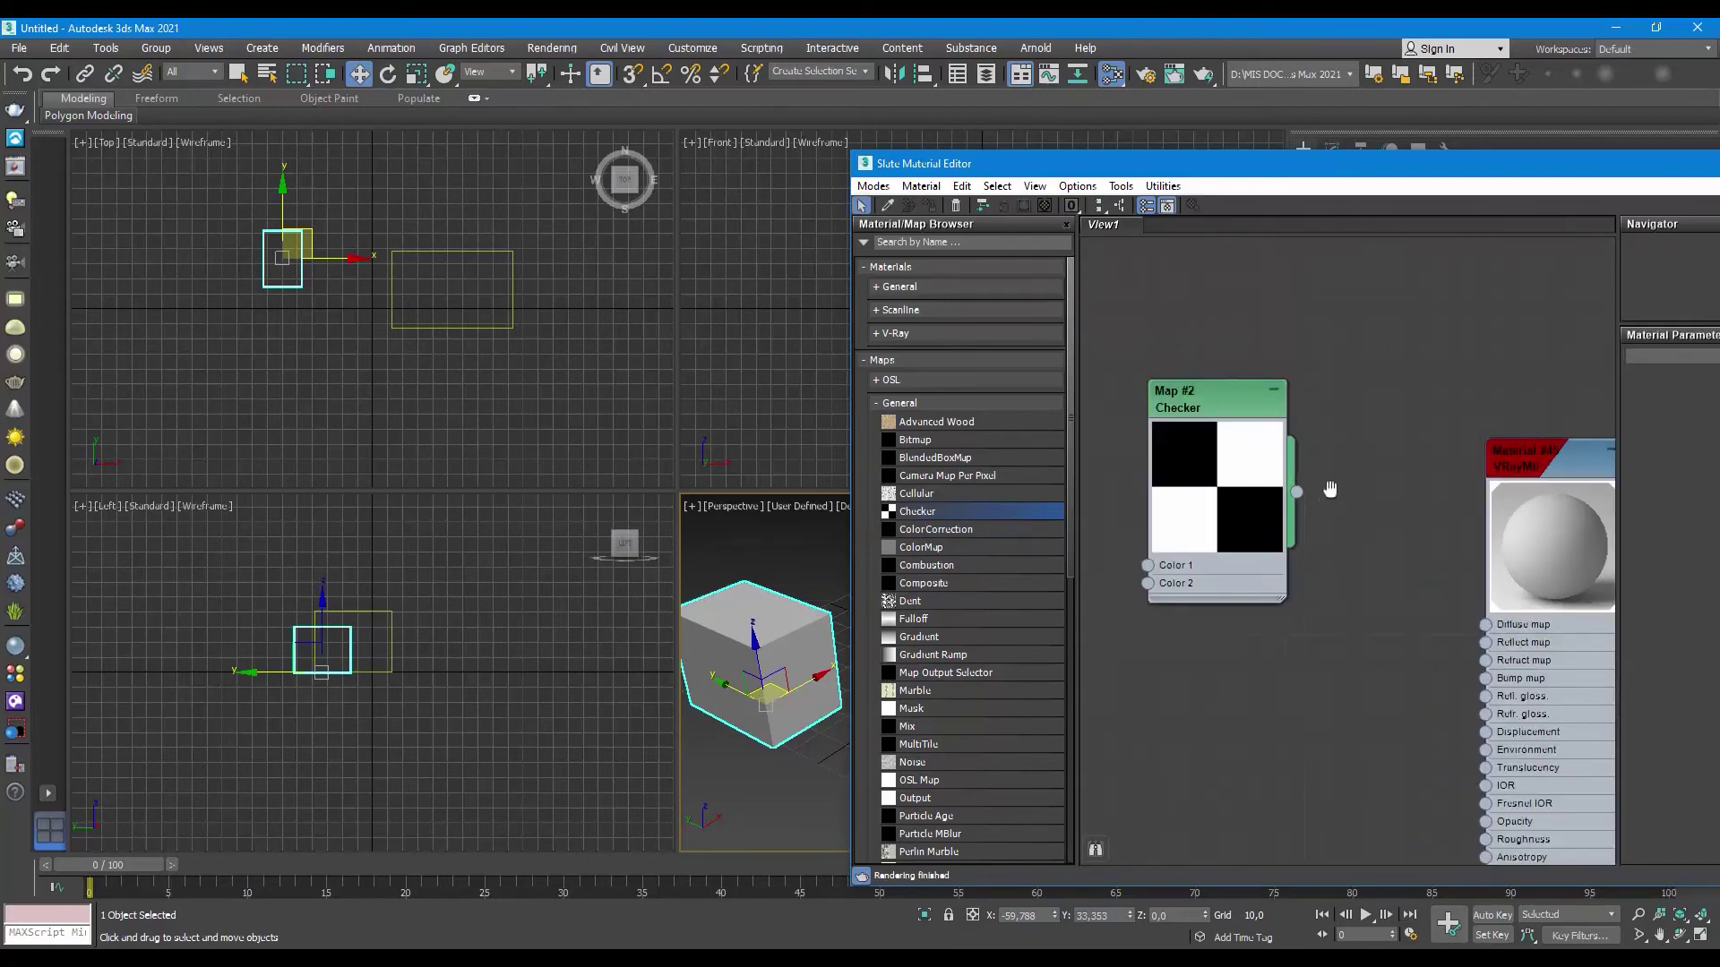
{"action": "middle_click_drag", "start_coordinate": [1340, 494], "coordinate": [1254, 460]}
{"action": "left_click_drag", "start_coordinate": [1357, 570], "coordinate": [1399, 589]}
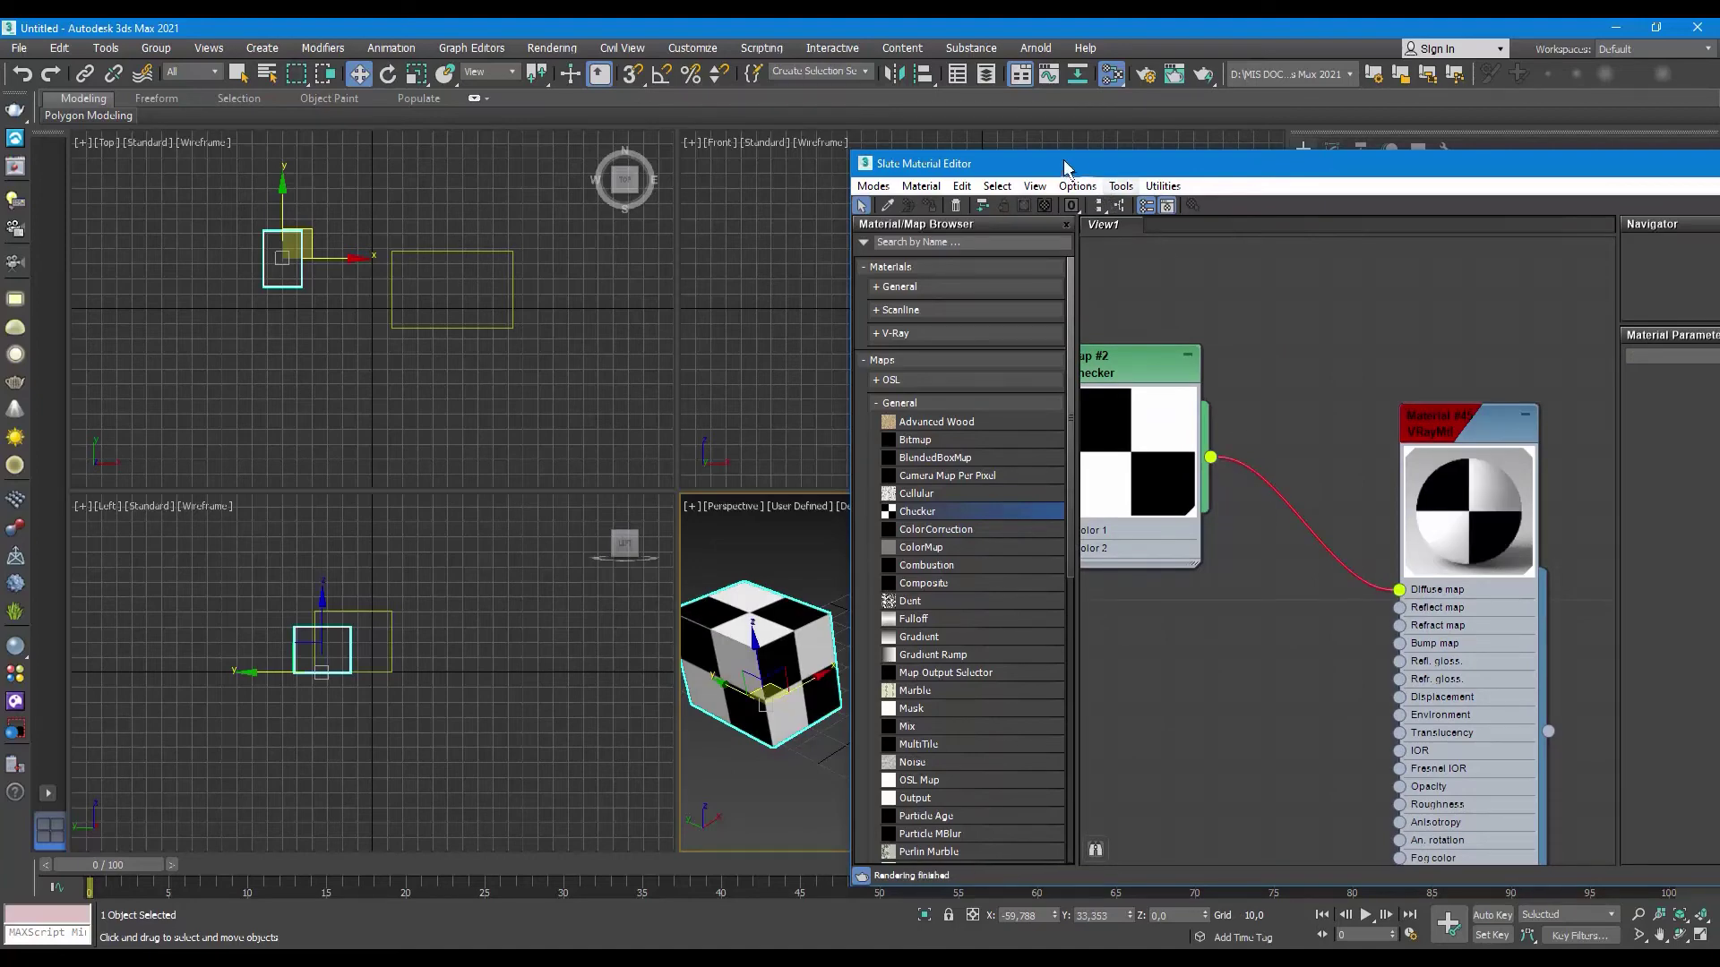
{"action": "mouse_move", "coordinate": [1043, 165]}
{"action": "left_mouse_down"}
{"action": "mouse_move", "coordinate": [747, 829]}
{"action": "mouse_move", "coordinate": [935, 210]}
{"action": "left_mouse_up"}
Step: Enable Move Children and reposition Material #45 together with its Checker node
{"action": "double_click", "coordinate": [1341, 484]}
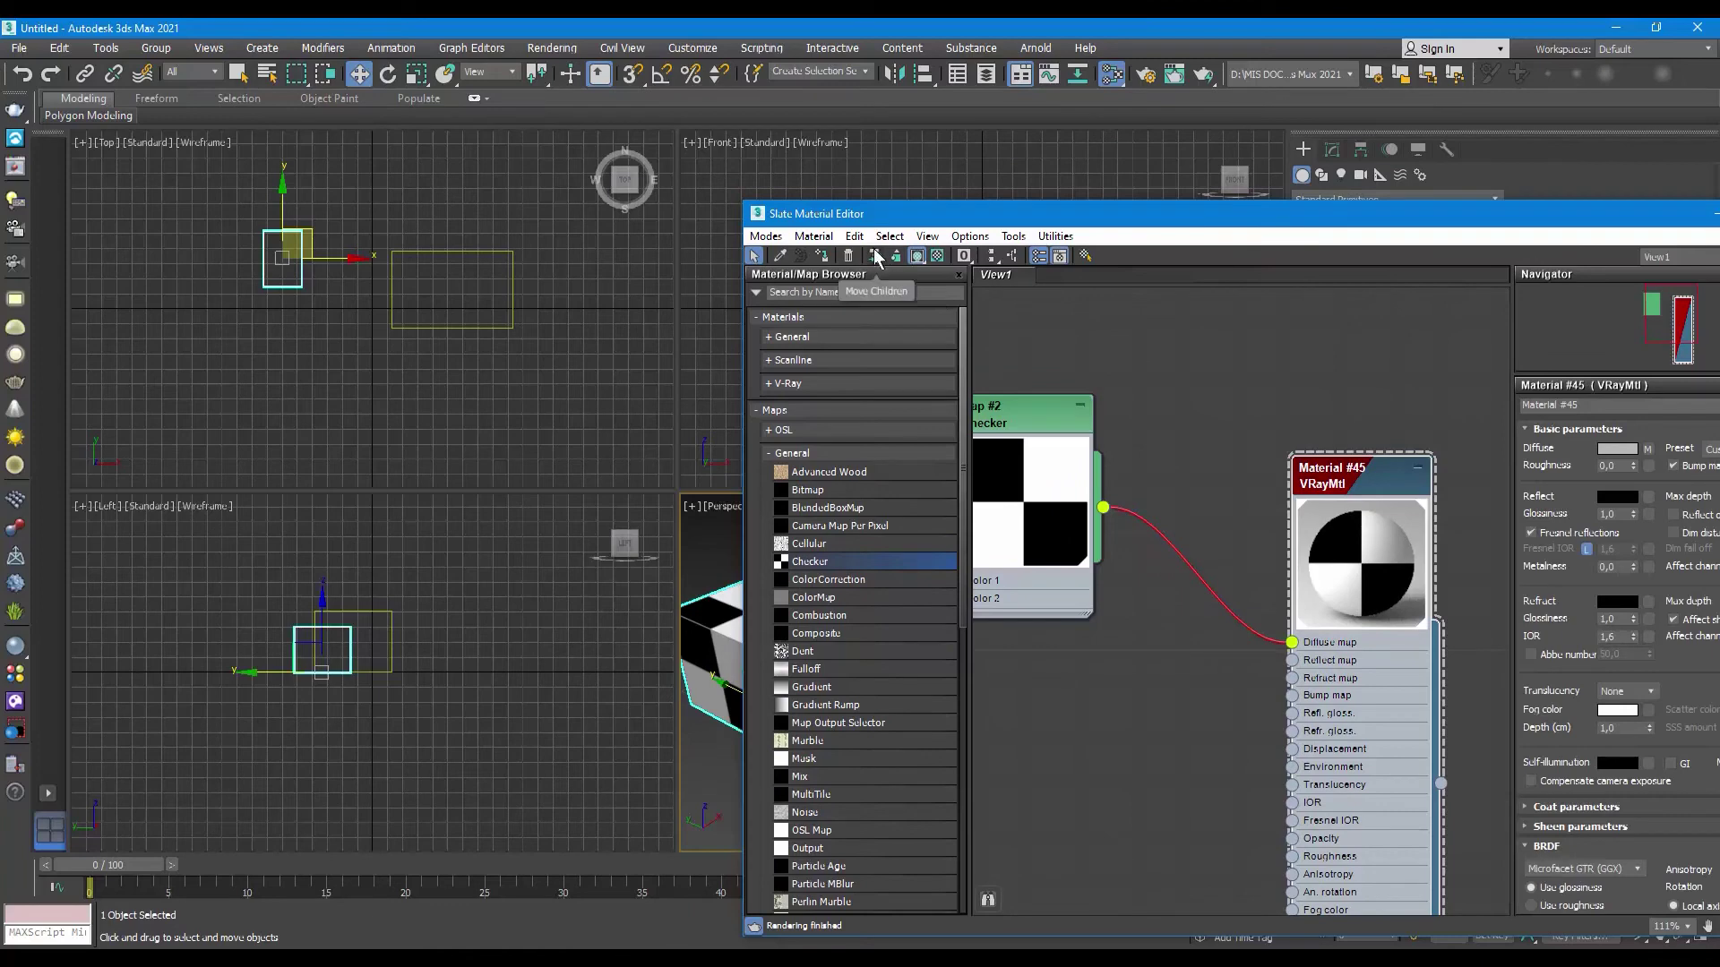
{"action": "mouse_move", "coordinate": [1357, 462]}
{"action": "left_mouse_down"}
{"action": "mouse_move", "coordinate": [1341, 703]}
{"action": "mouse_move", "coordinate": [1319, 391]}
{"action": "left_mouse_up"}
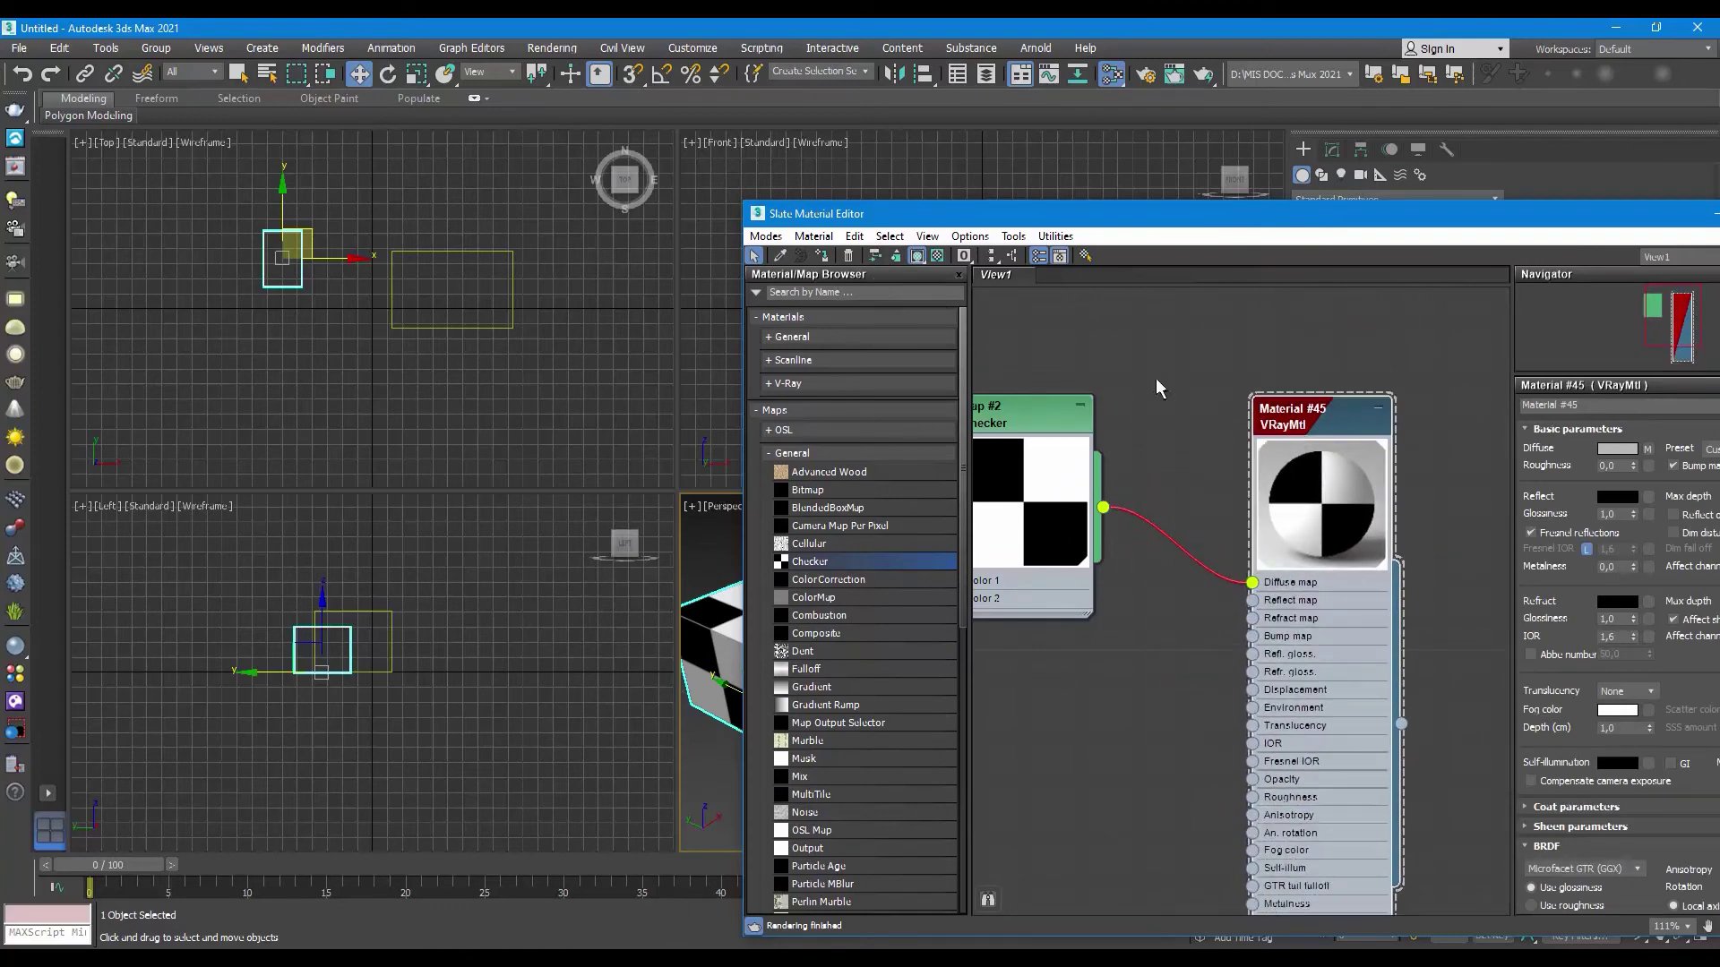
{"action": "left_click_drag", "start_coordinate": [1019, 425], "coordinate": [1036, 484]}
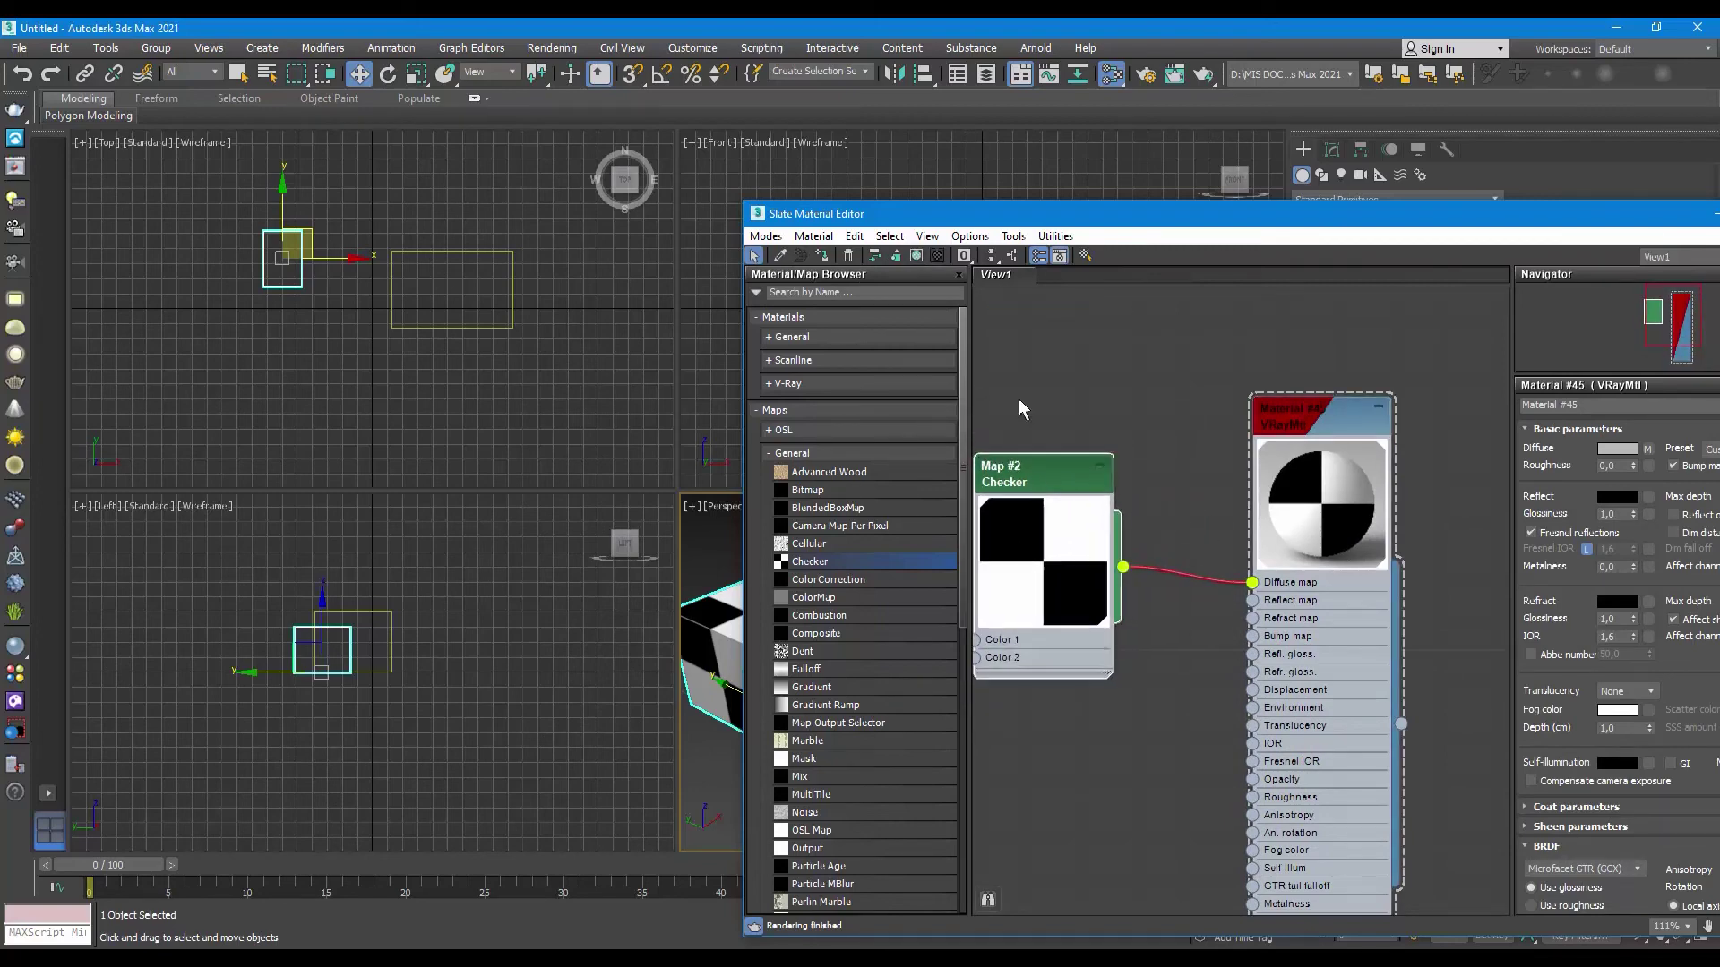
{"action": "left_click", "coordinate": [877, 255]}
{"action": "left_click_drag", "start_coordinate": [1284, 432], "coordinate": [1266, 360]}
{"action": "middle_click_drag", "start_coordinate": [1266, 361], "coordinate": [1287, 618]}
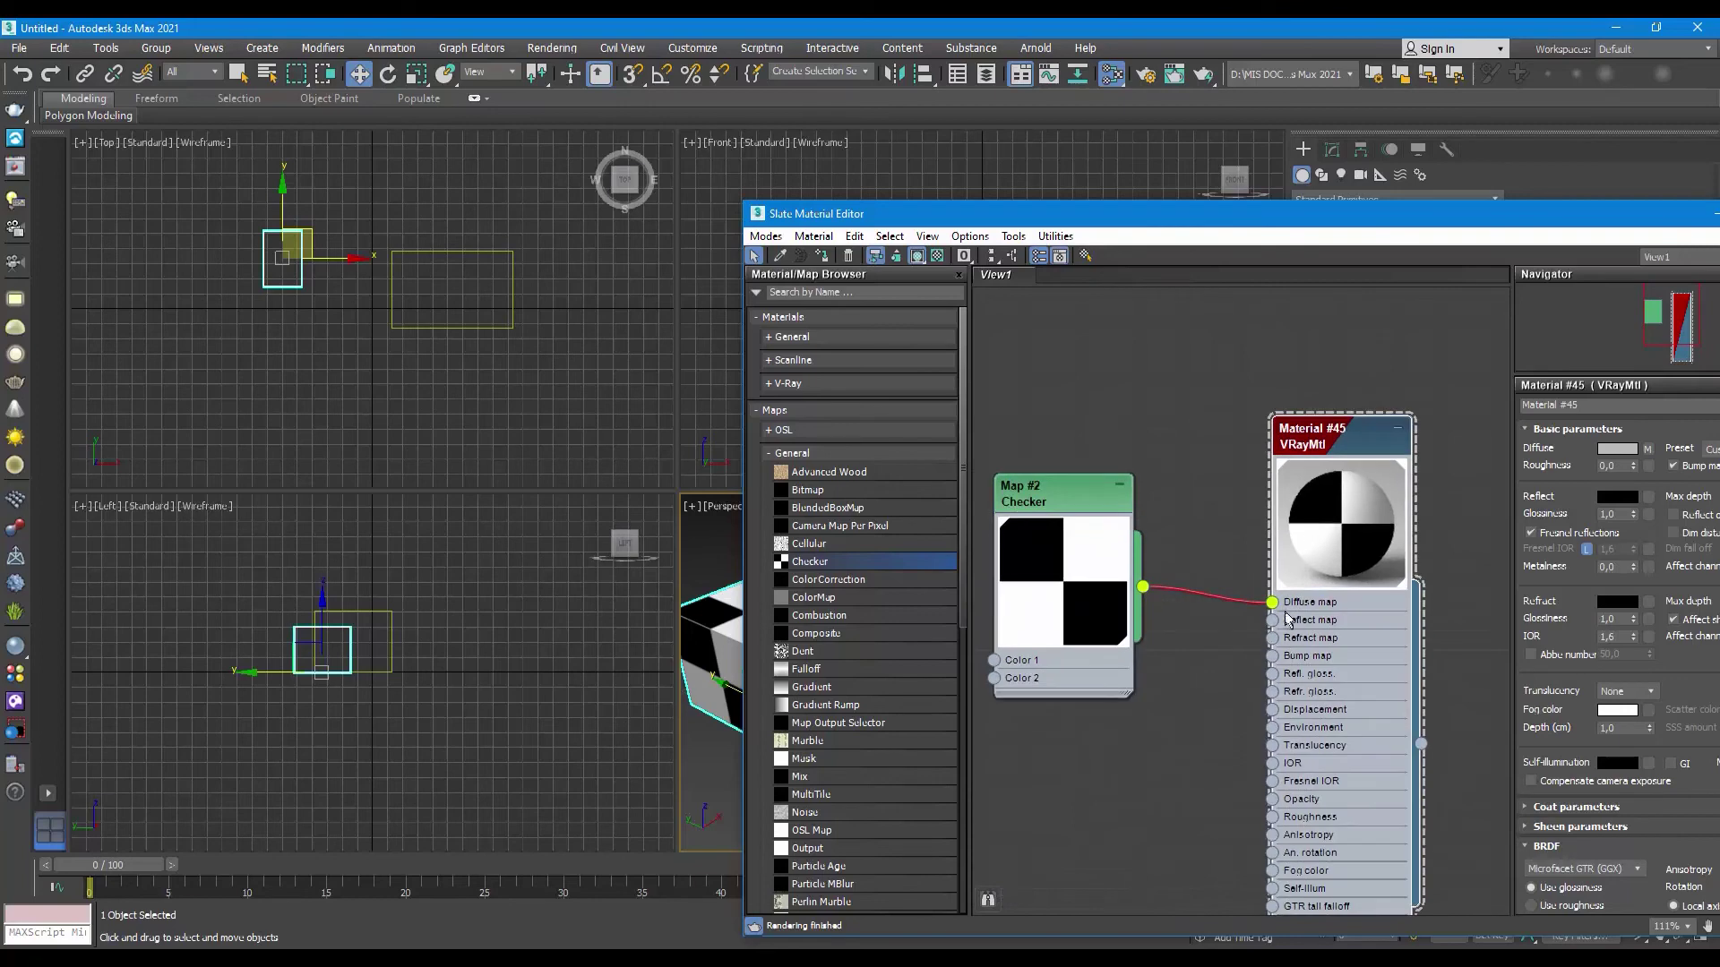
{"action": "left_click_drag", "start_coordinate": [1090, 485], "coordinate": [1020, 463]}
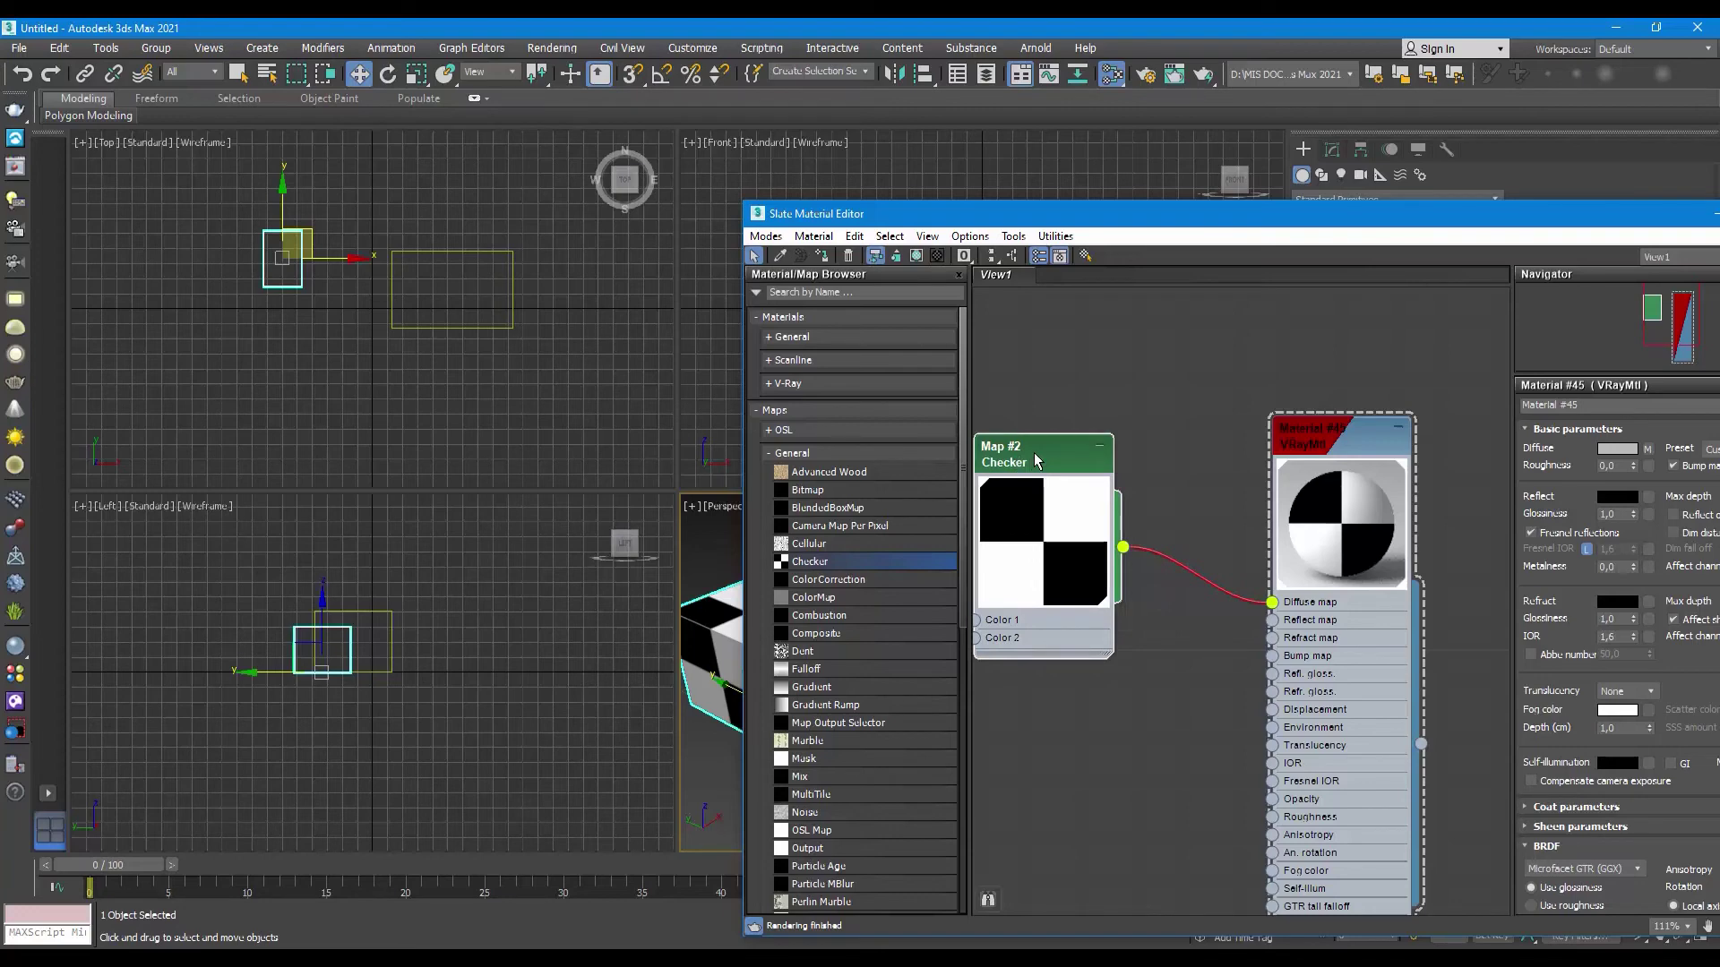
Step: Settle Material #45 closer to its Checker map and toggle Move Children again
{"action": "scroll", "coordinate": [1133, 428], "scroll_direction": "down", "scroll_amount": 5}
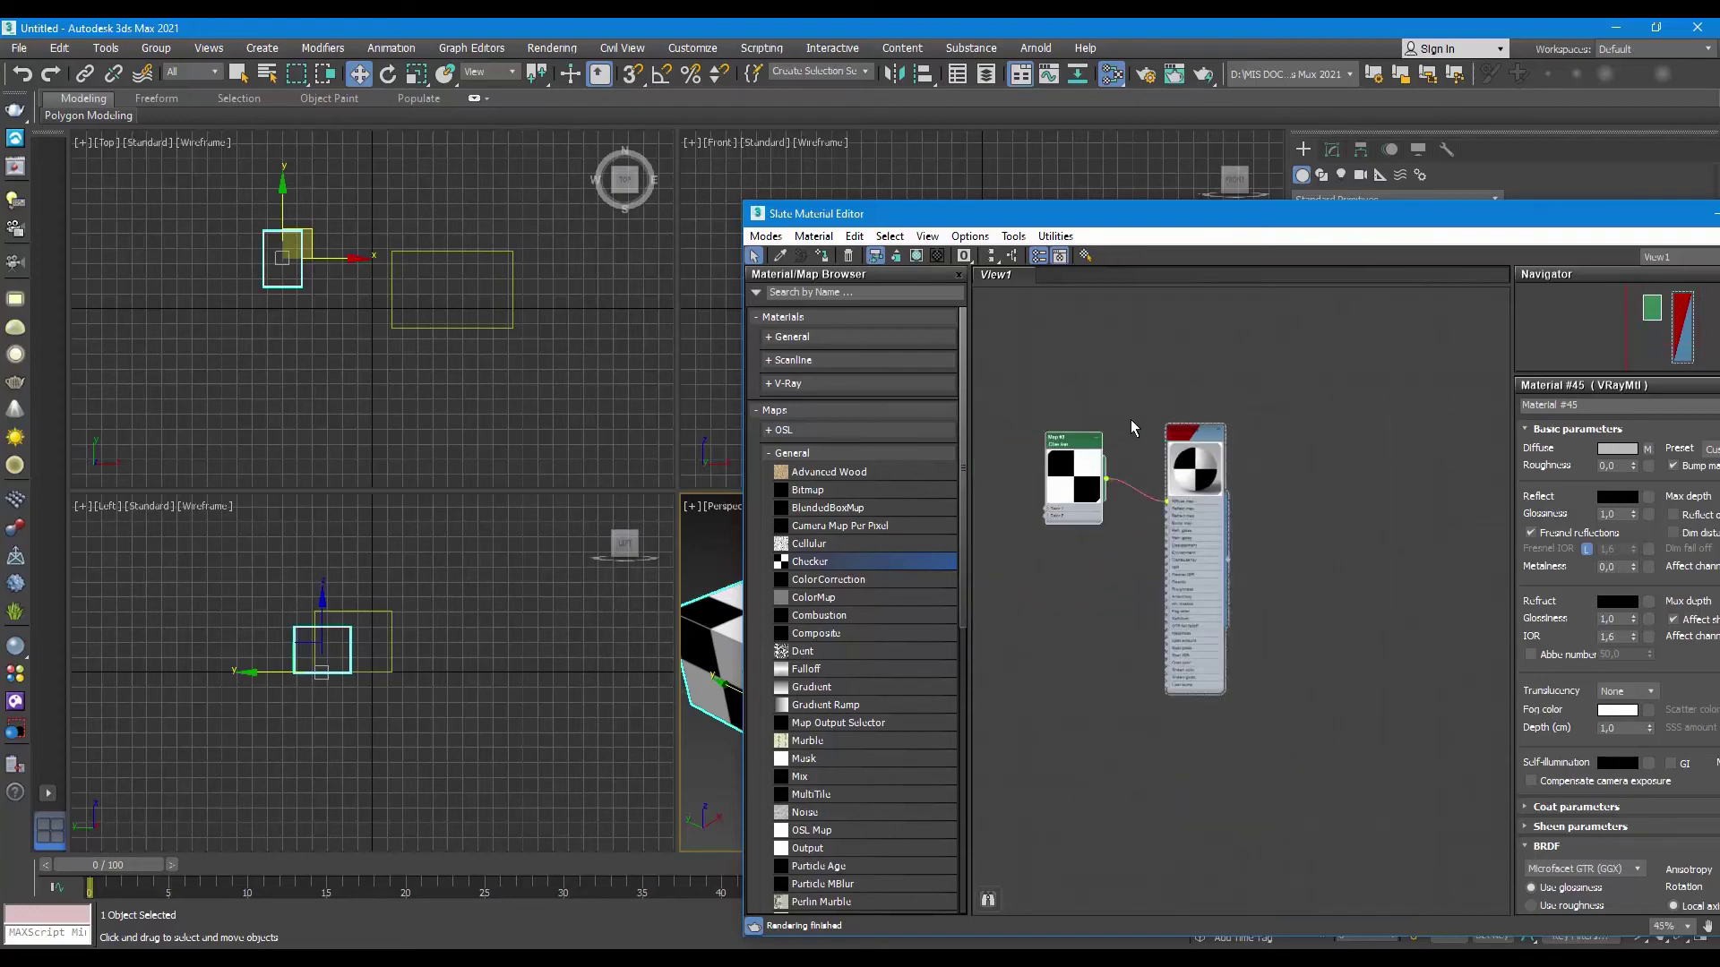
{"action": "middle_click_drag", "start_coordinate": [1031, 627], "coordinate": [1160, 546]}
{"action": "mouse_move", "coordinate": [963, 519]}
{"action": "middle_mouse_down"}
{"action": "mouse_move", "coordinate": [1287, 488]}
{"action": "mouse_move", "coordinate": [1187, 502]}
{"action": "middle_mouse_up"}
{"action": "scroll", "coordinate": [1186, 501], "scroll_direction": "up", "scroll_amount": 1}
{"action": "scroll", "coordinate": [1156, 495], "scroll_direction": "up", "scroll_amount": 2}
{"action": "scroll", "coordinate": [1132, 491], "scroll_direction": "up", "scroll_amount": 2}
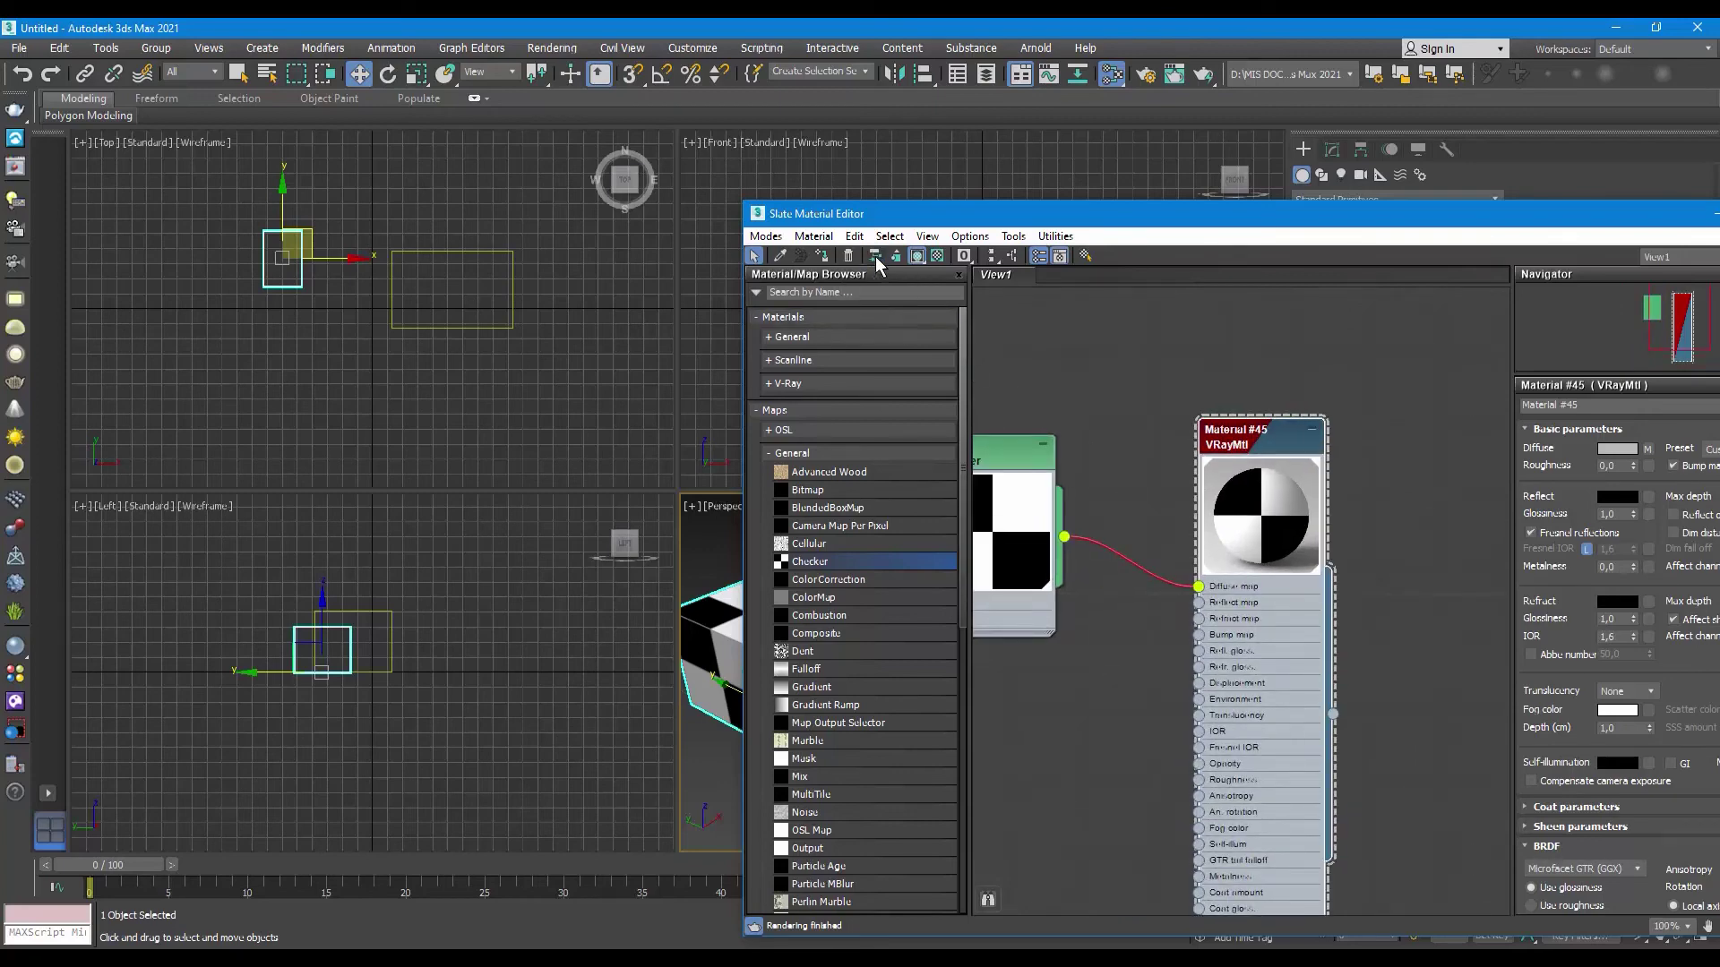
{"action": "left_click_drag", "start_coordinate": [1243, 548], "coordinate": [1266, 605]}
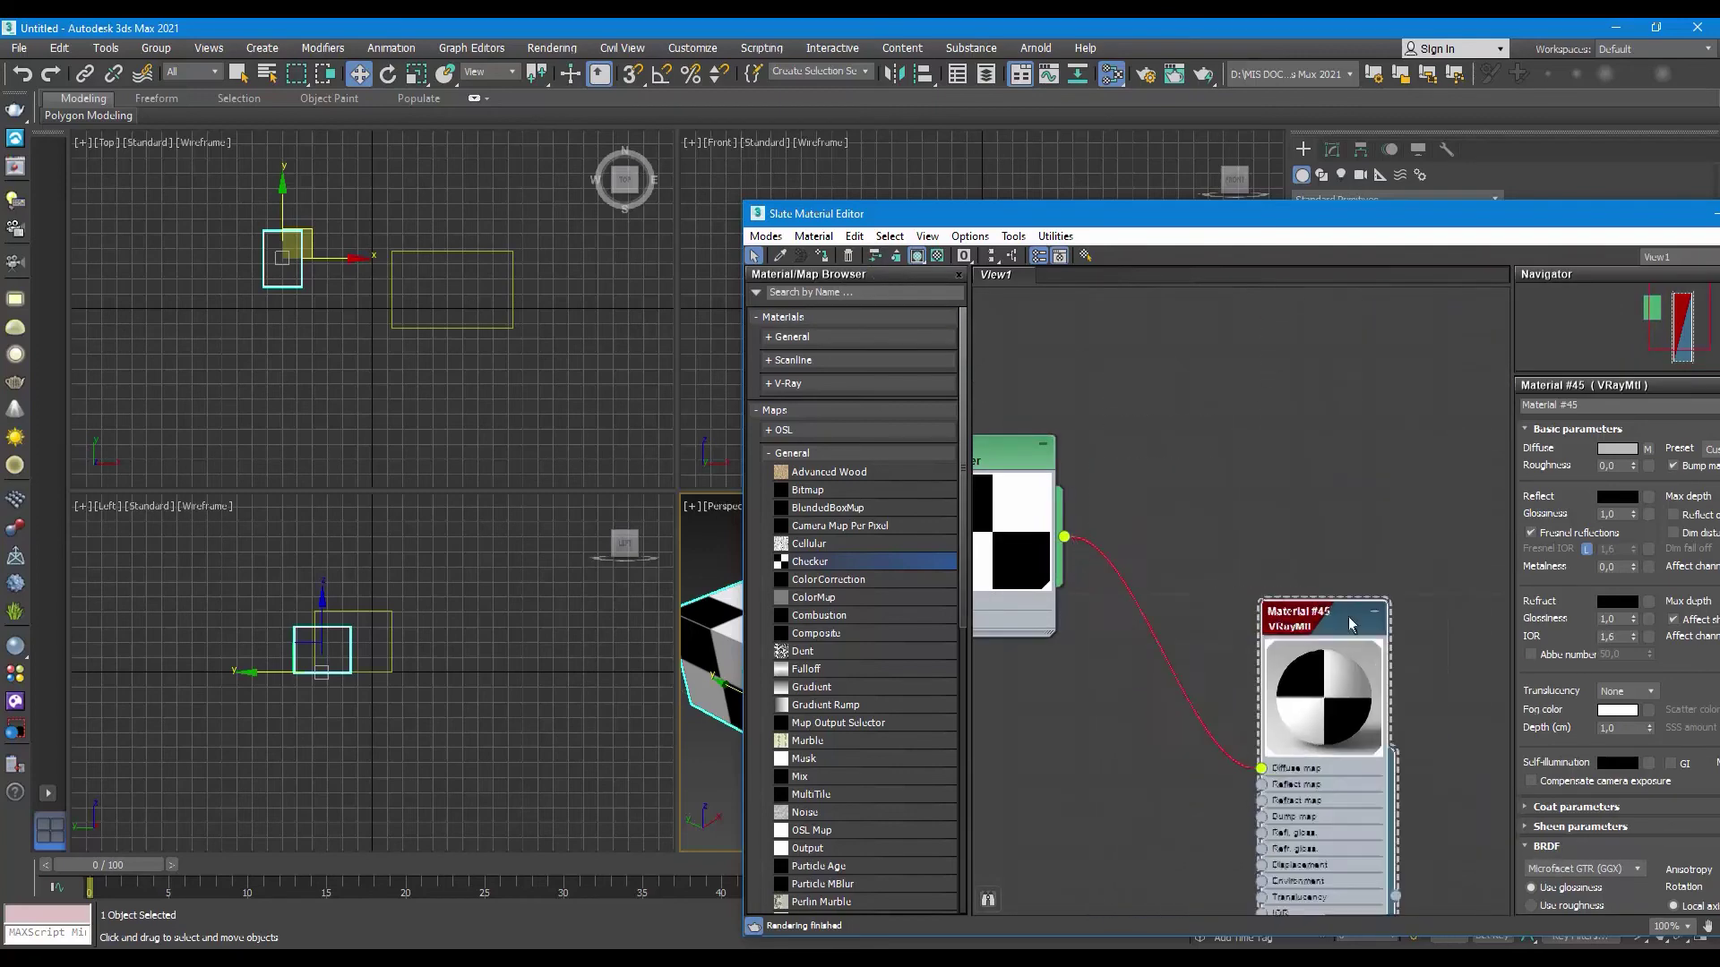
{"action": "left_click_drag", "start_coordinate": [1266, 605], "coordinate": [1252, 493]}
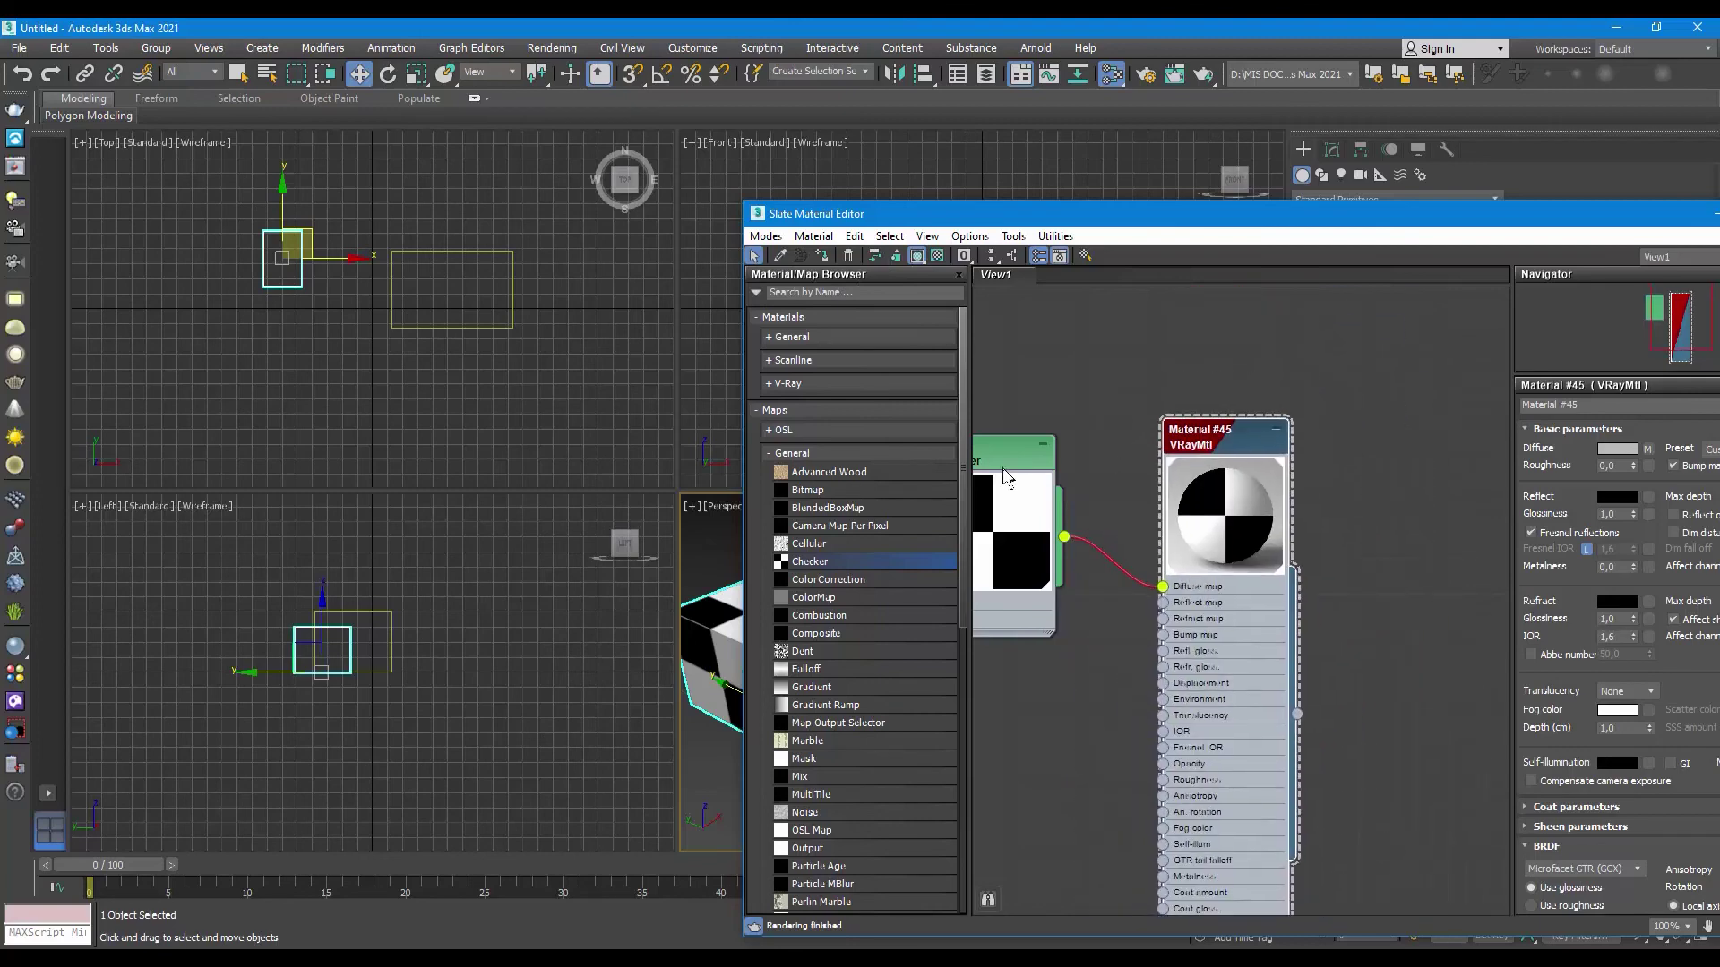
{"action": "left_click", "coordinate": [876, 257]}
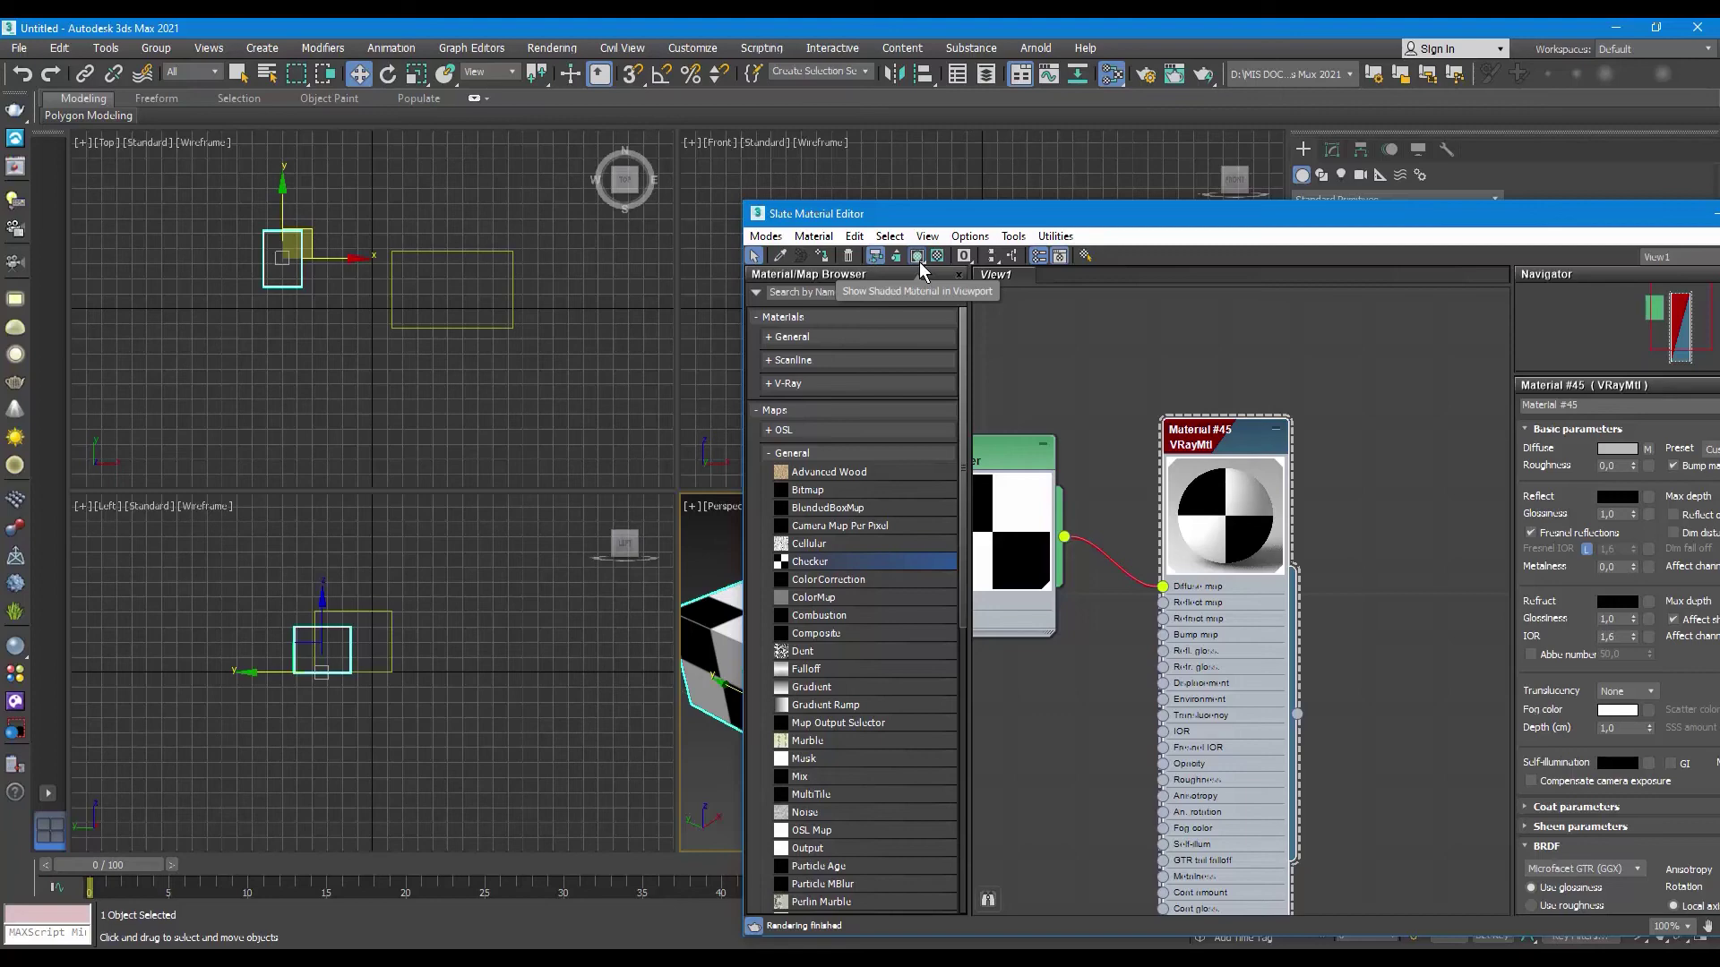
{"action": "middle_click_drag", "start_coordinate": [1206, 459], "coordinate": [1201, 441]}
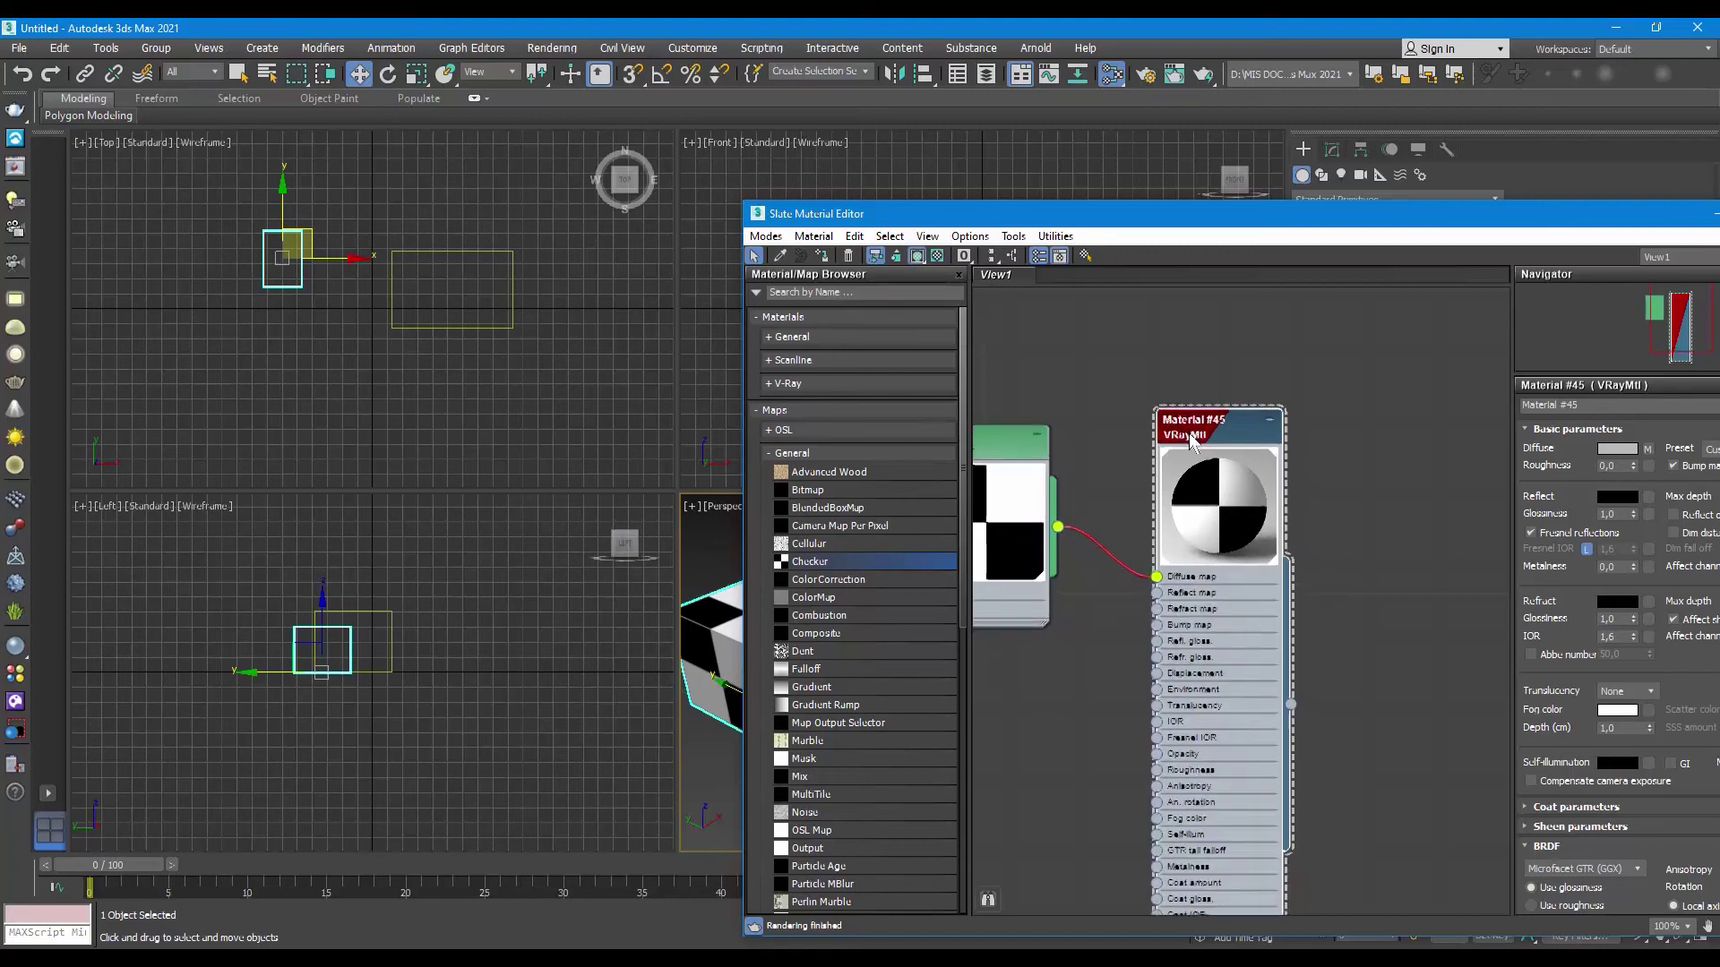
Step: Toggle Show Shaded Material in Viewport off and on so the cube shows the checker
{"action": "left_click_drag", "start_coordinate": [936, 212], "coordinate": [1002, 204]}
{"action": "left_click", "coordinate": [984, 250]}
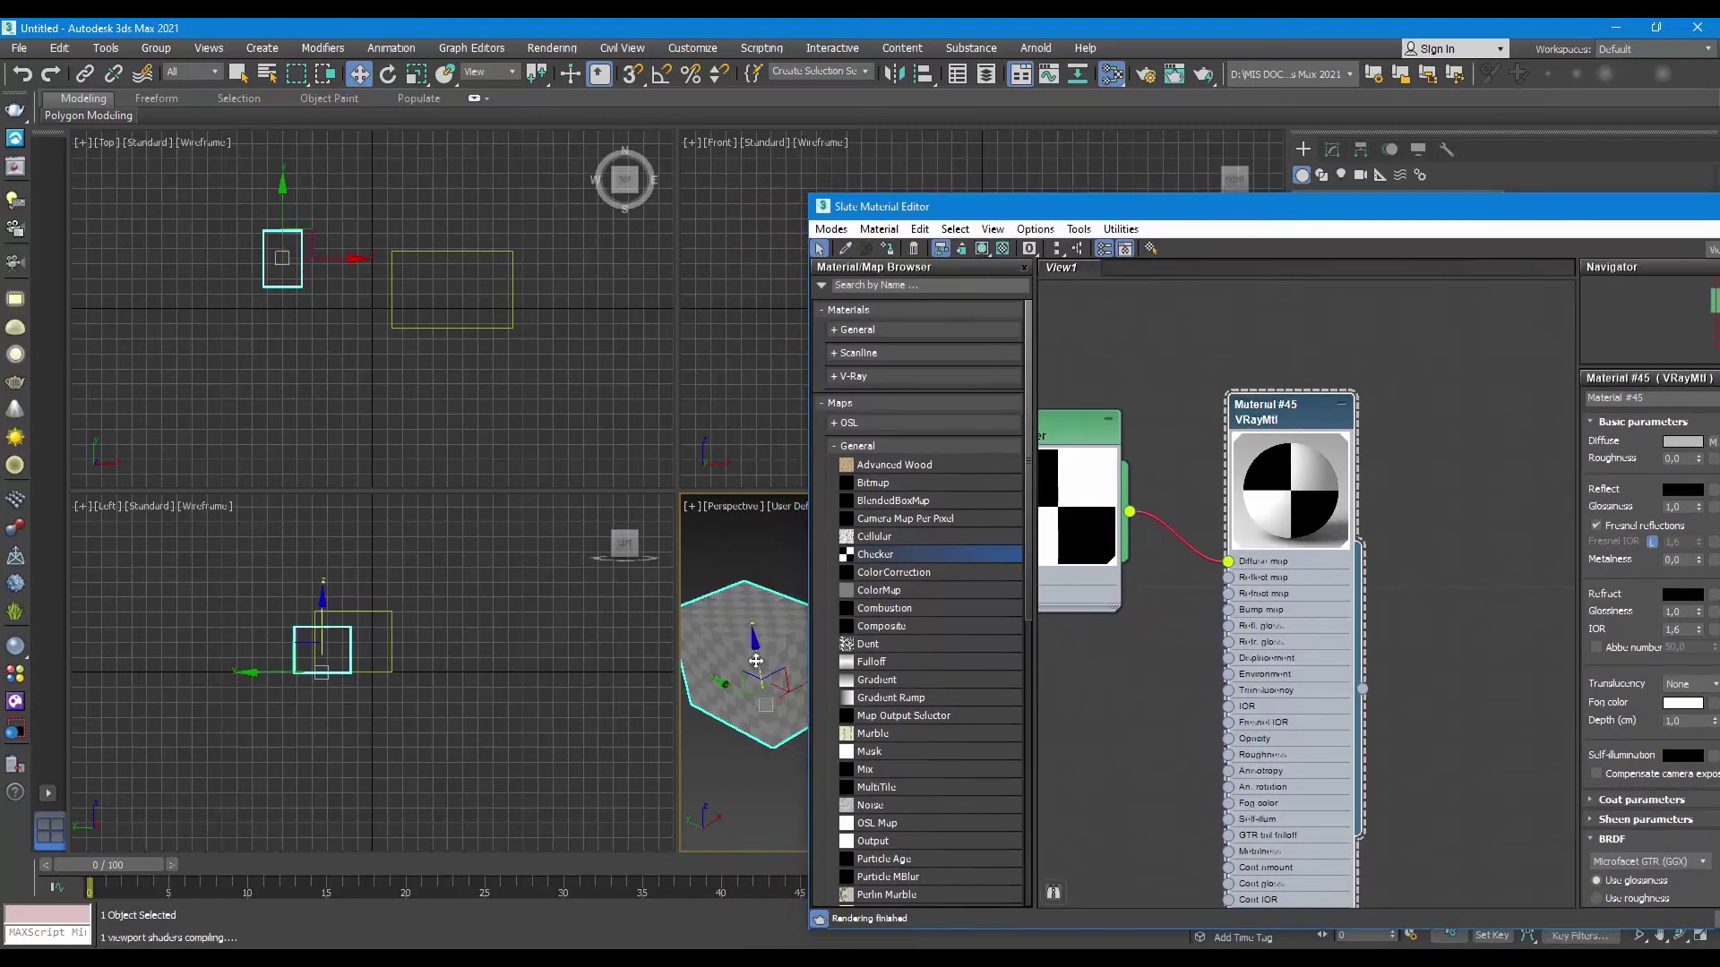
{"action": "left_click_drag", "start_coordinate": [864, 215], "coordinate": [973, 195]}
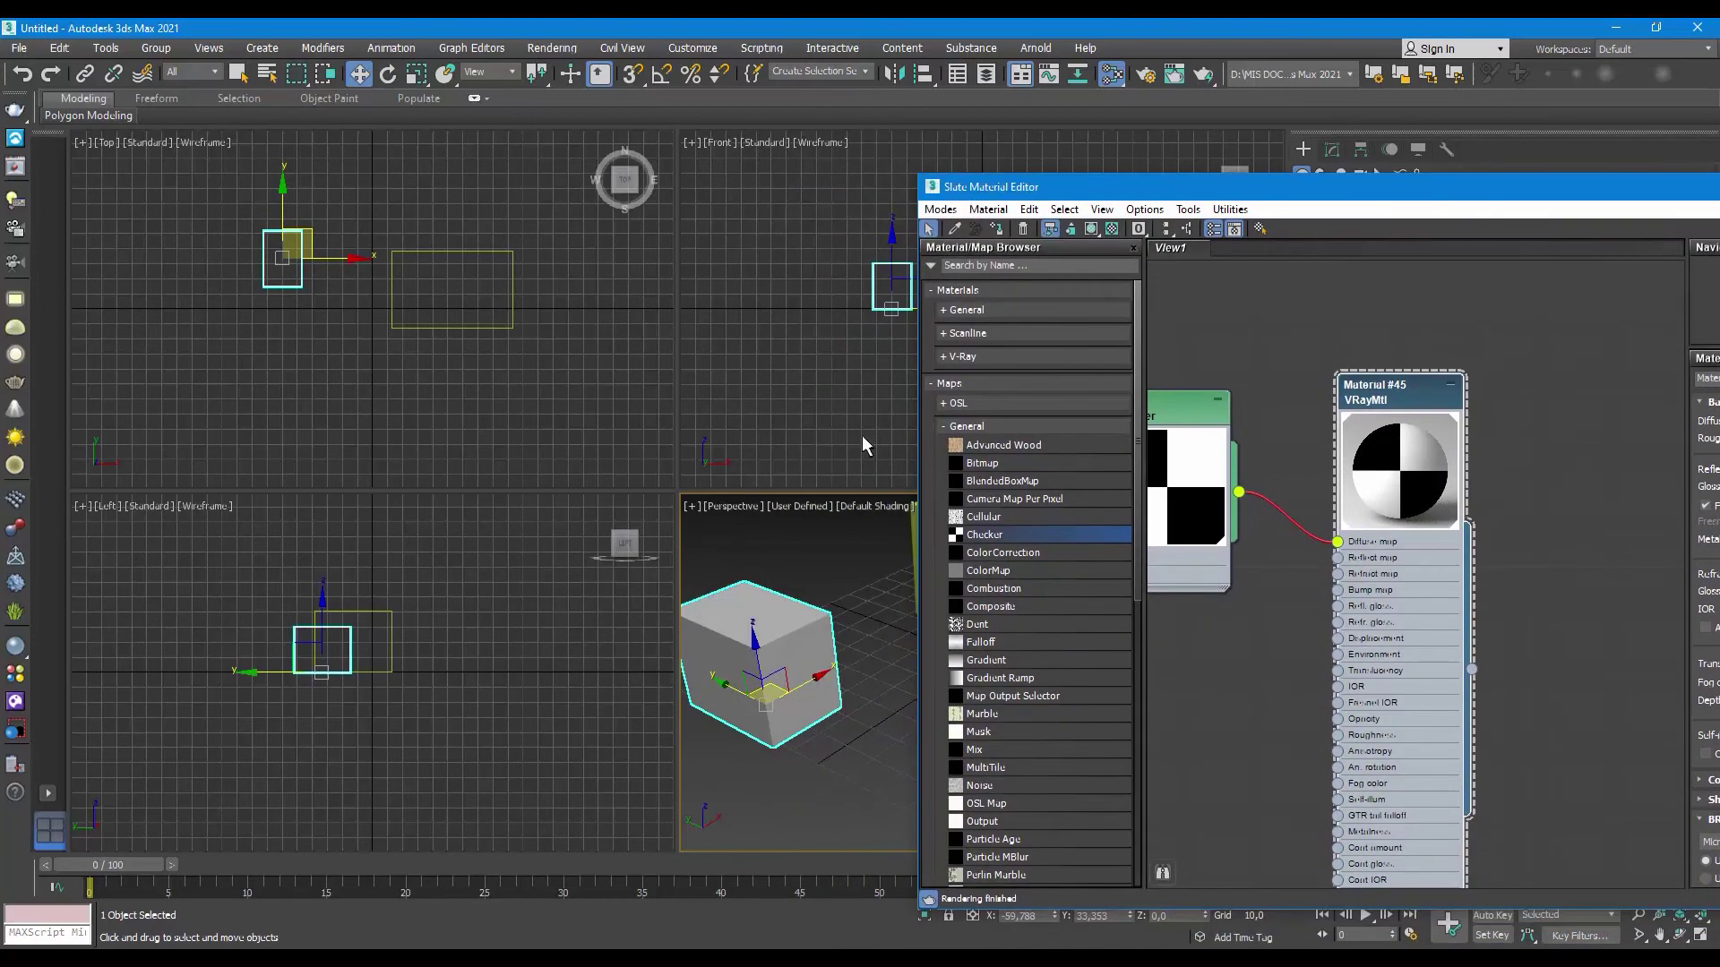
{"action": "left_click", "coordinate": [1092, 232]}
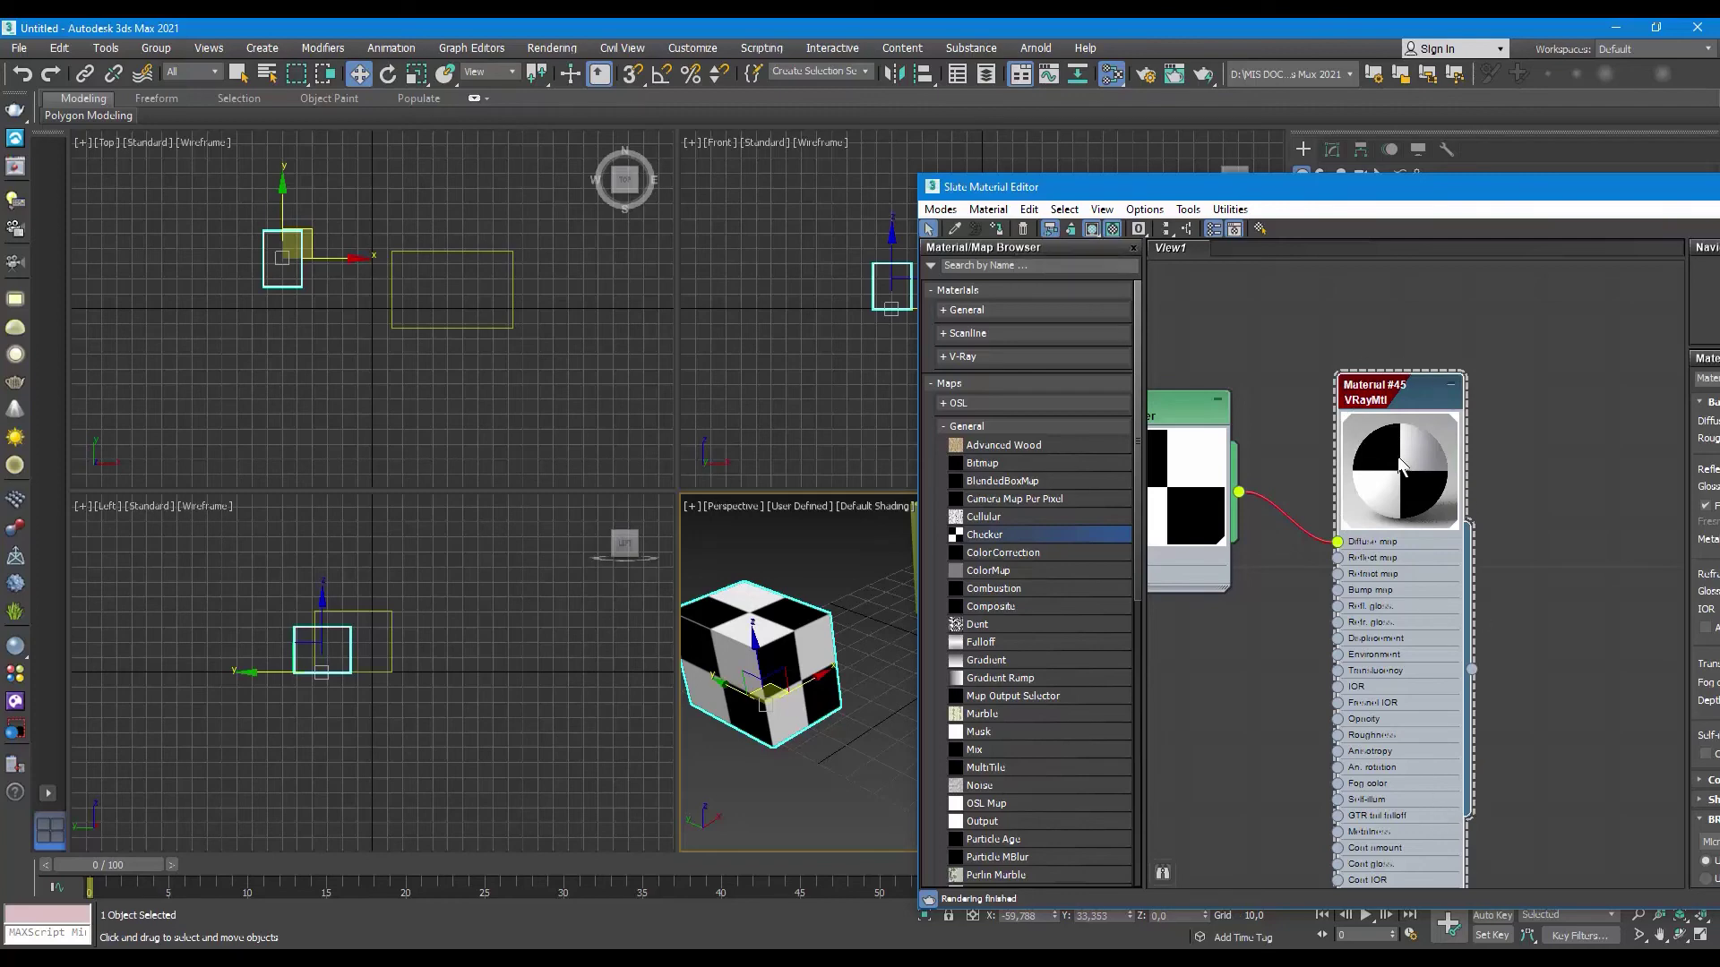
Step: Hide the Material/Map Browser panel, leaving Material #45 and its Checker
{"action": "middle_click_drag", "start_coordinate": [1374, 406], "coordinate": [1356, 372]}
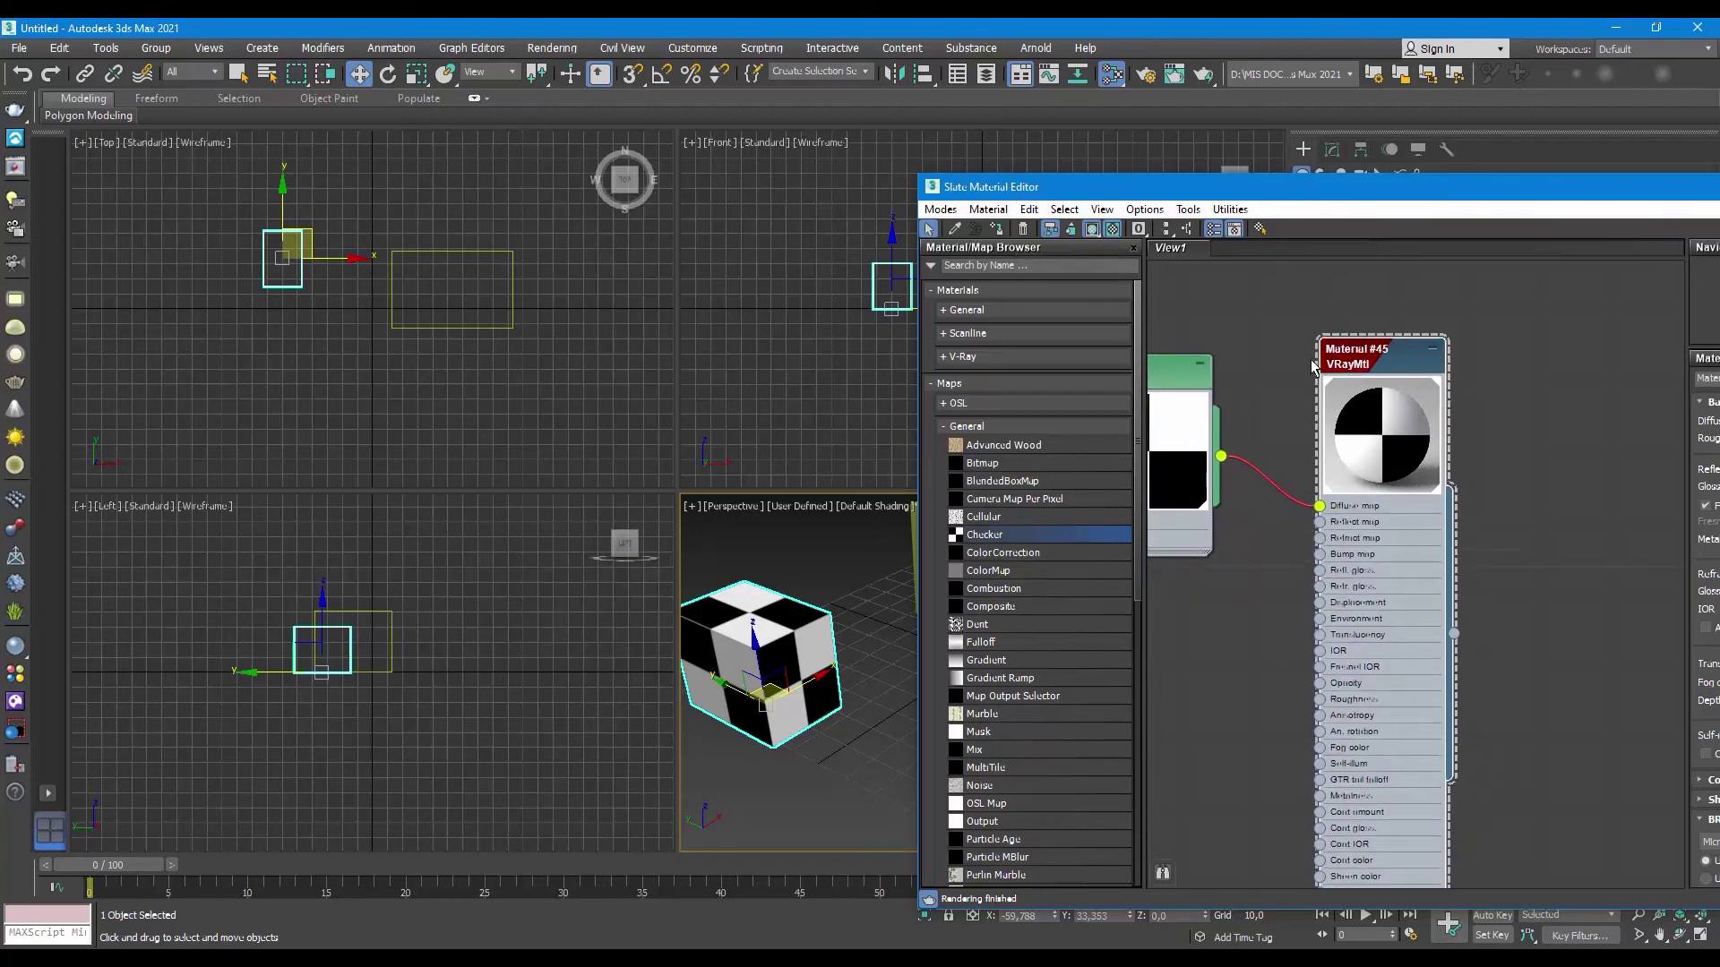
{"action": "left_click", "coordinate": [1139, 235]}
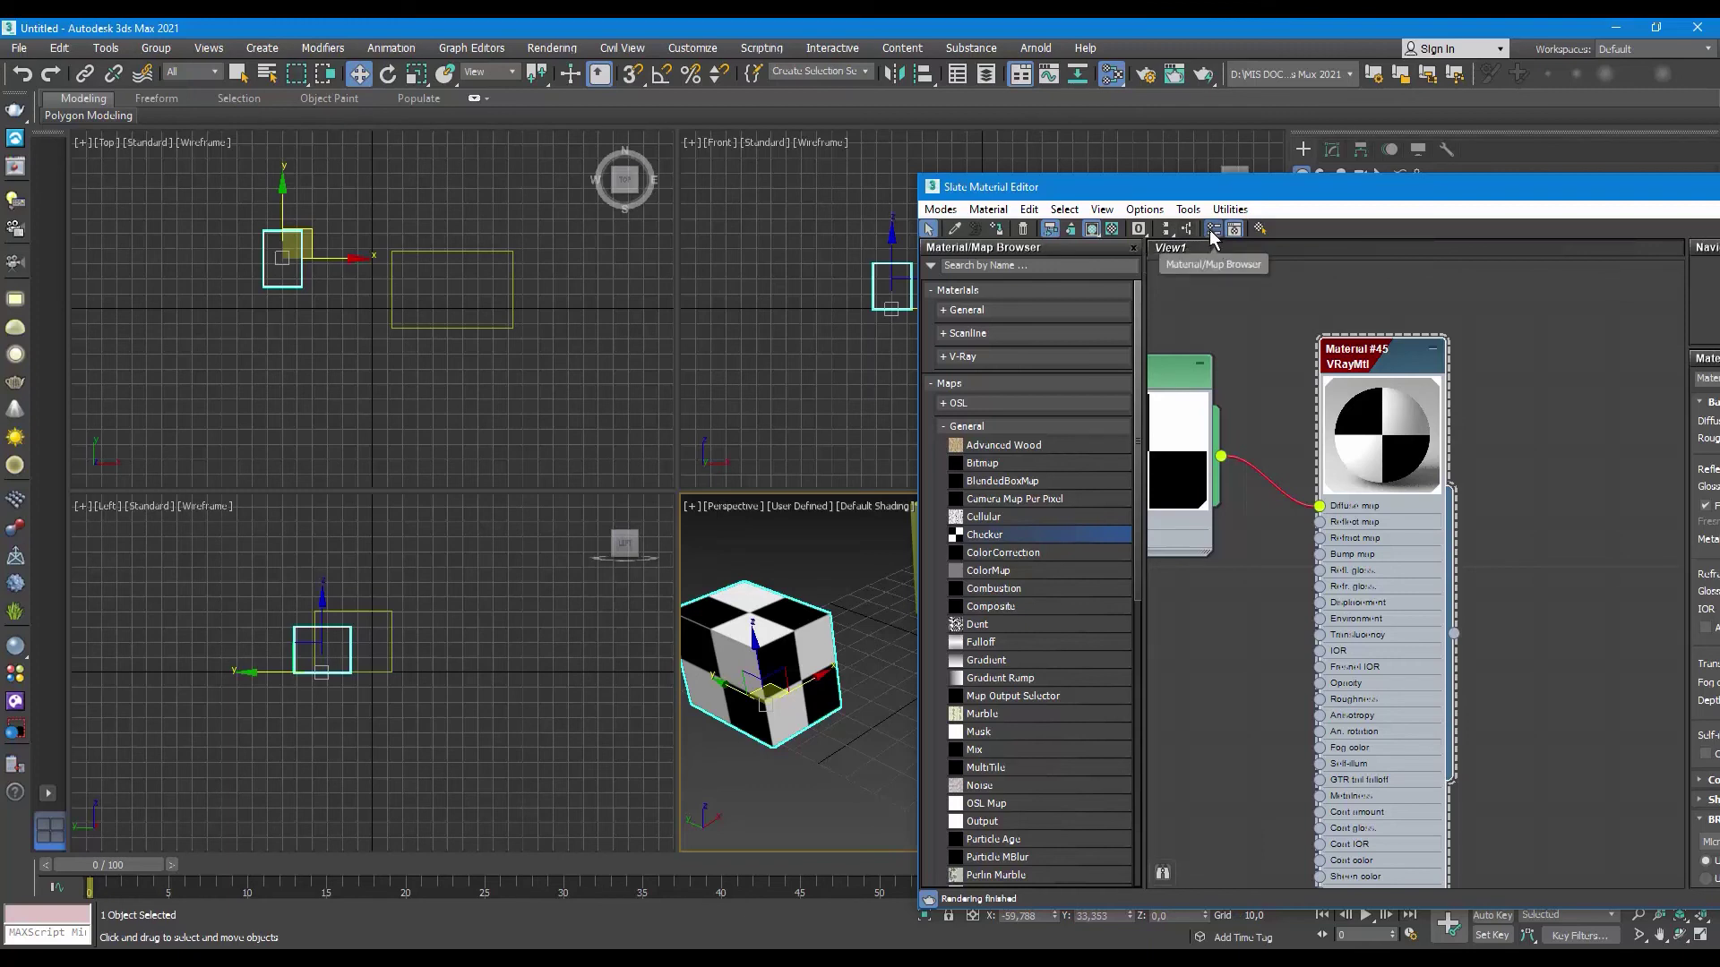
{"action": "left_click", "coordinate": [1133, 248]}
Step: Show the Material/Map Browser again and toggle the Material #45 parameter panel off and on
{"action": "left_click_drag", "start_coordinate": [983, 189], "coordinate": [708, 112]}
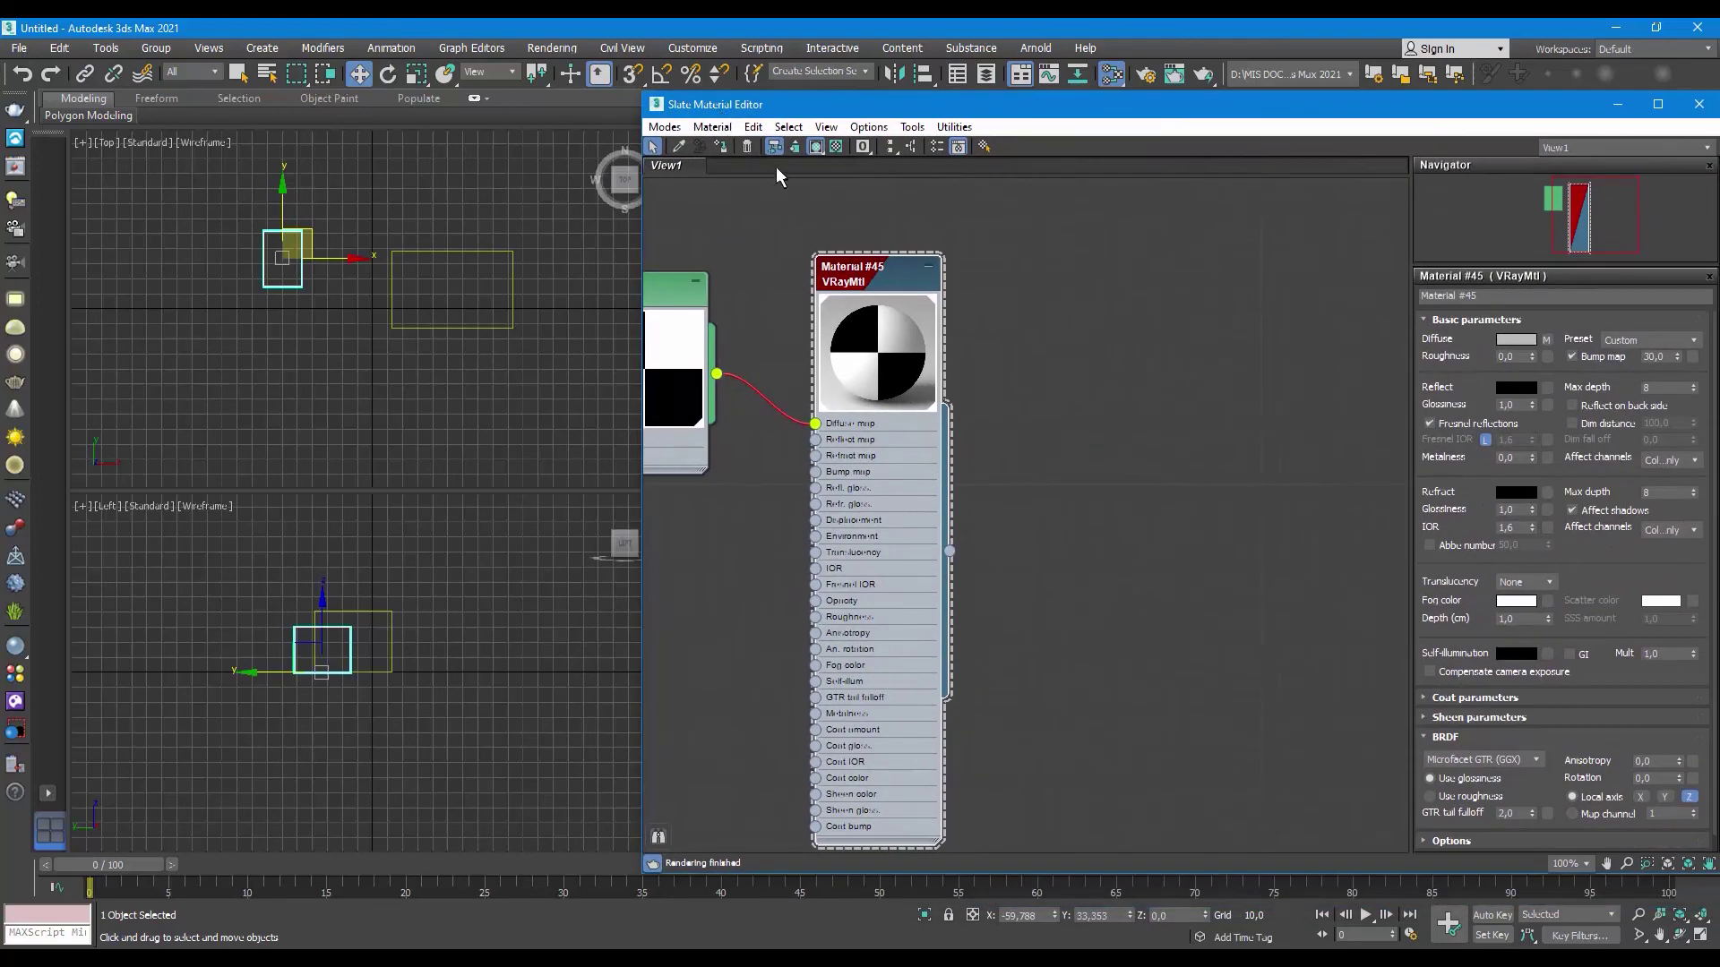
{"action": "middle_click_drag", "start_coordinate": [808, 222], "coordinate": [1046, 200]}
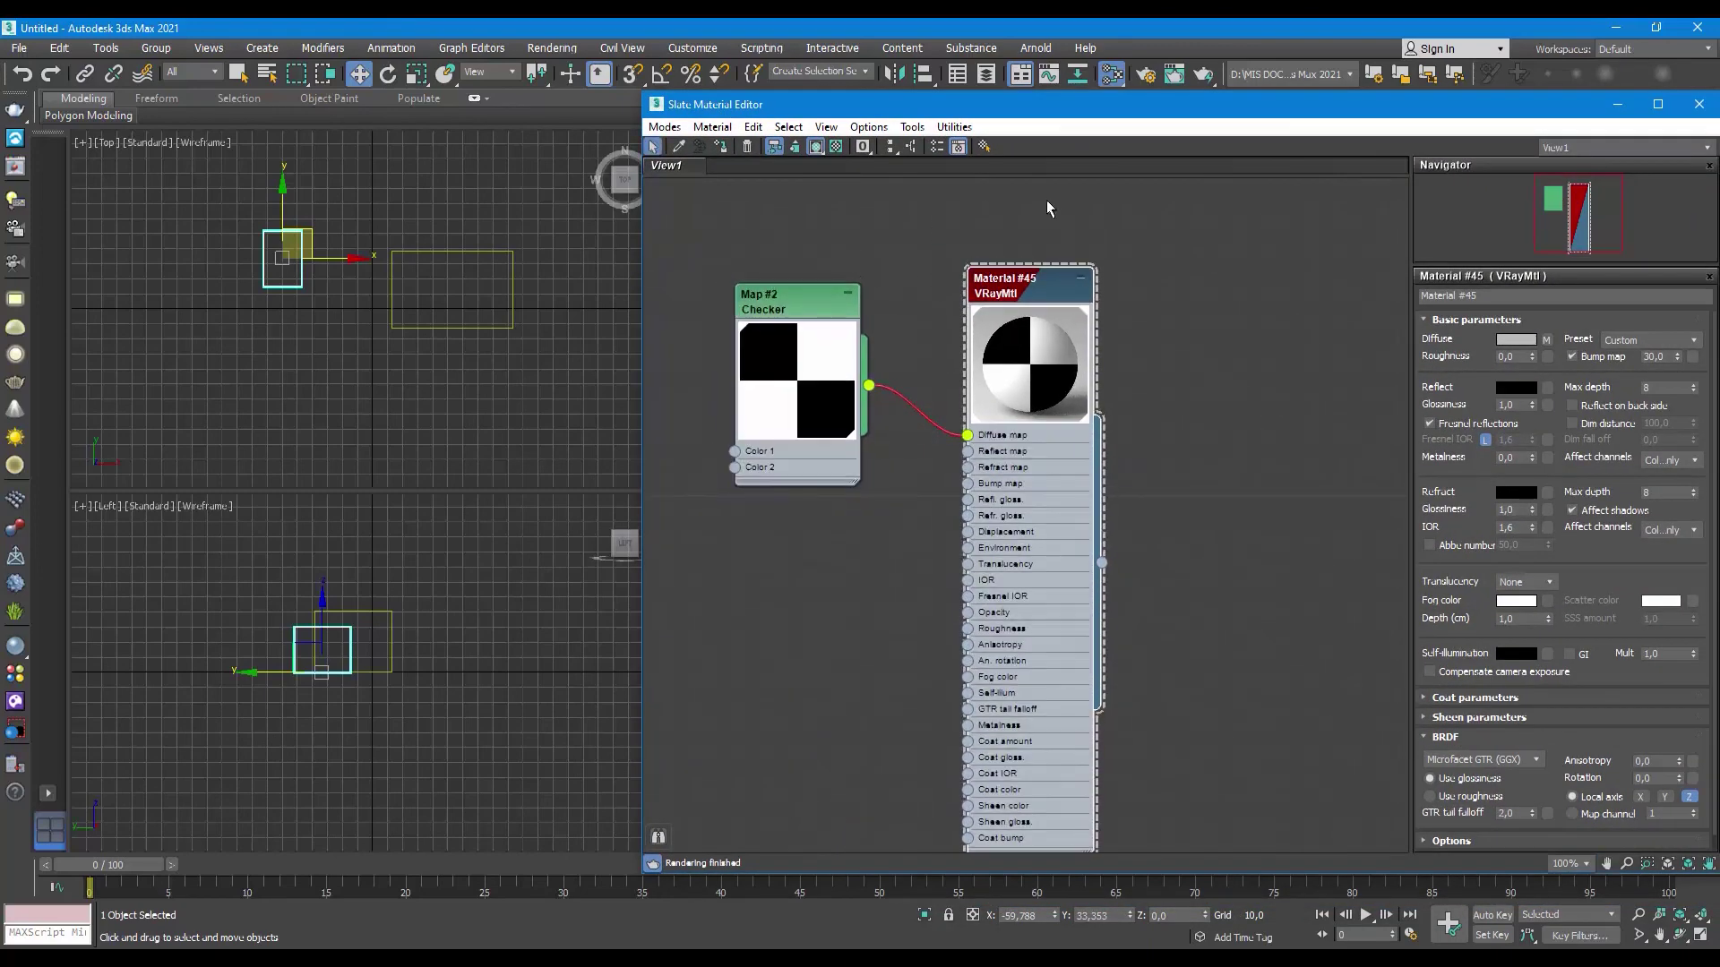
{"action": "left_click", "coordinate": [935, 147]}
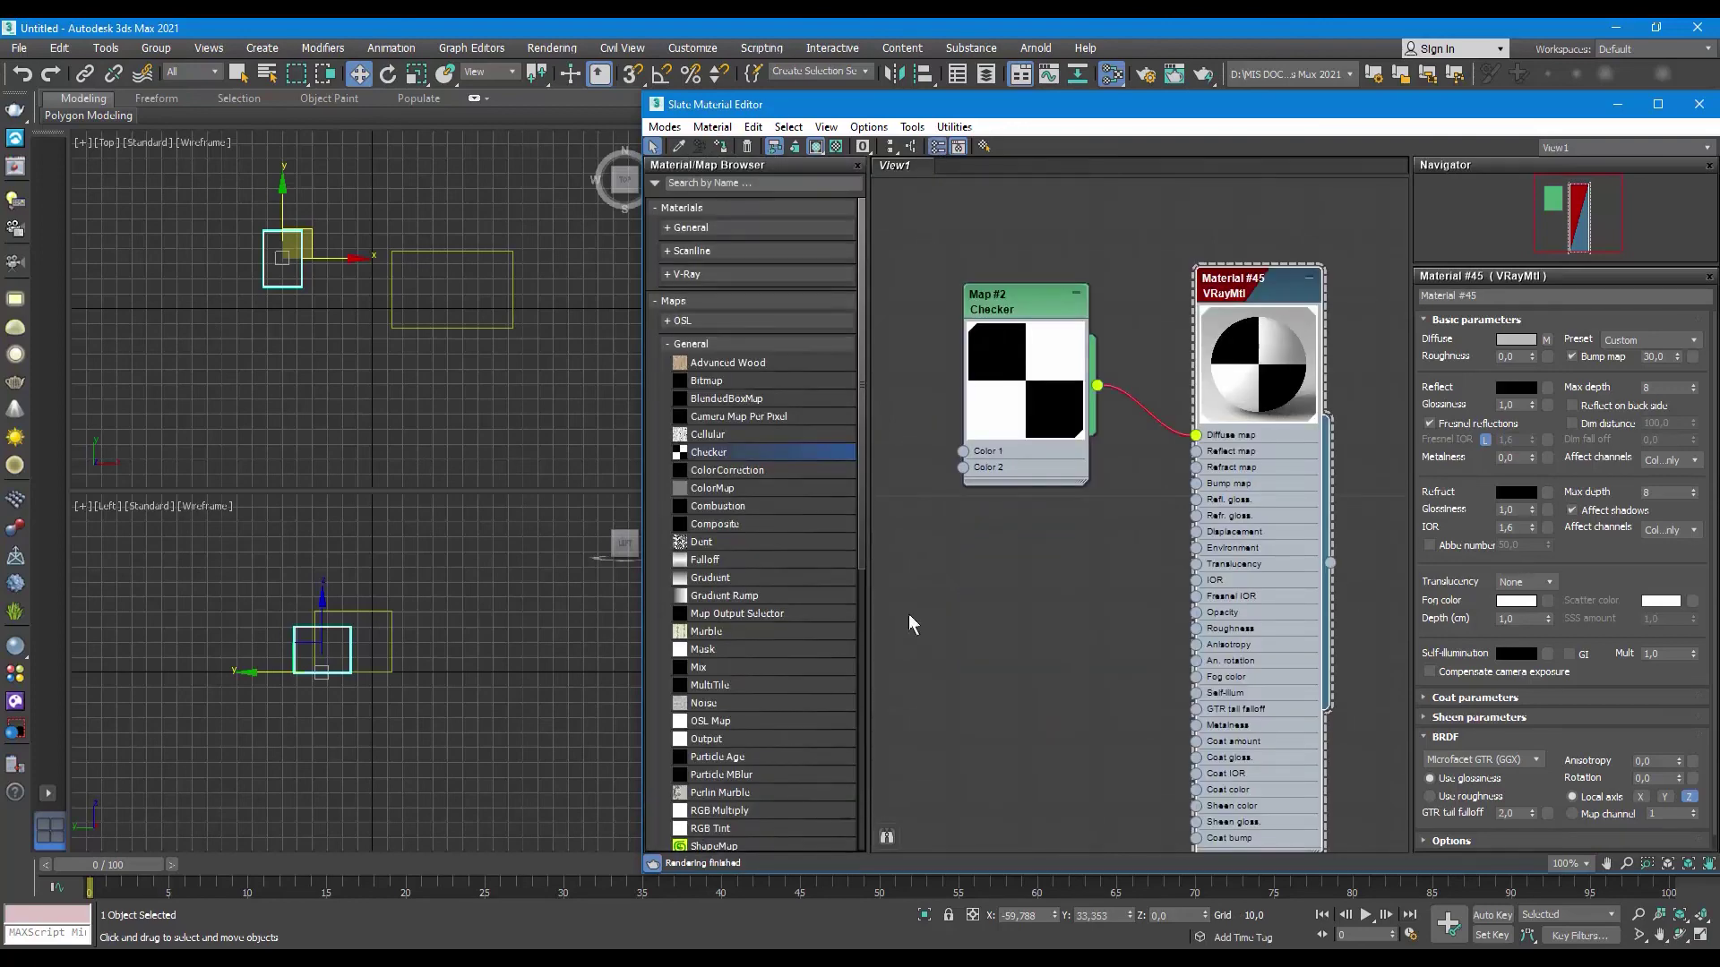
{"action": "left_click", "coordinate": [937, 145]}
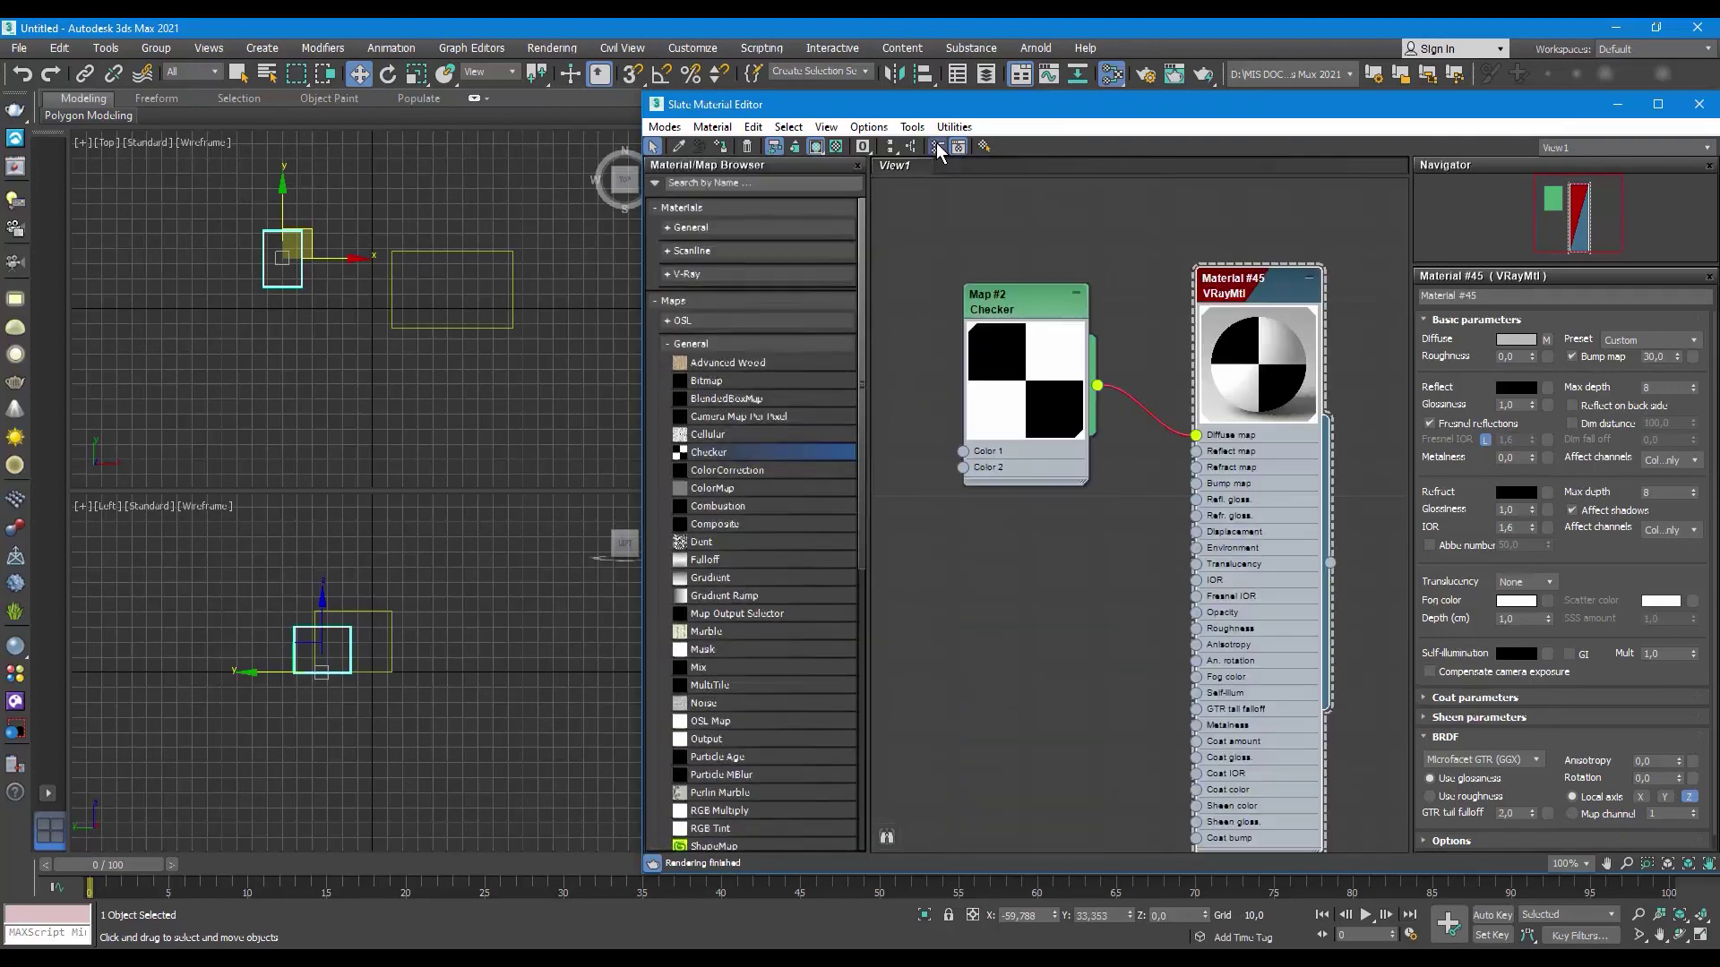
{"action": "left_click", "coordinate": [937, 145]}
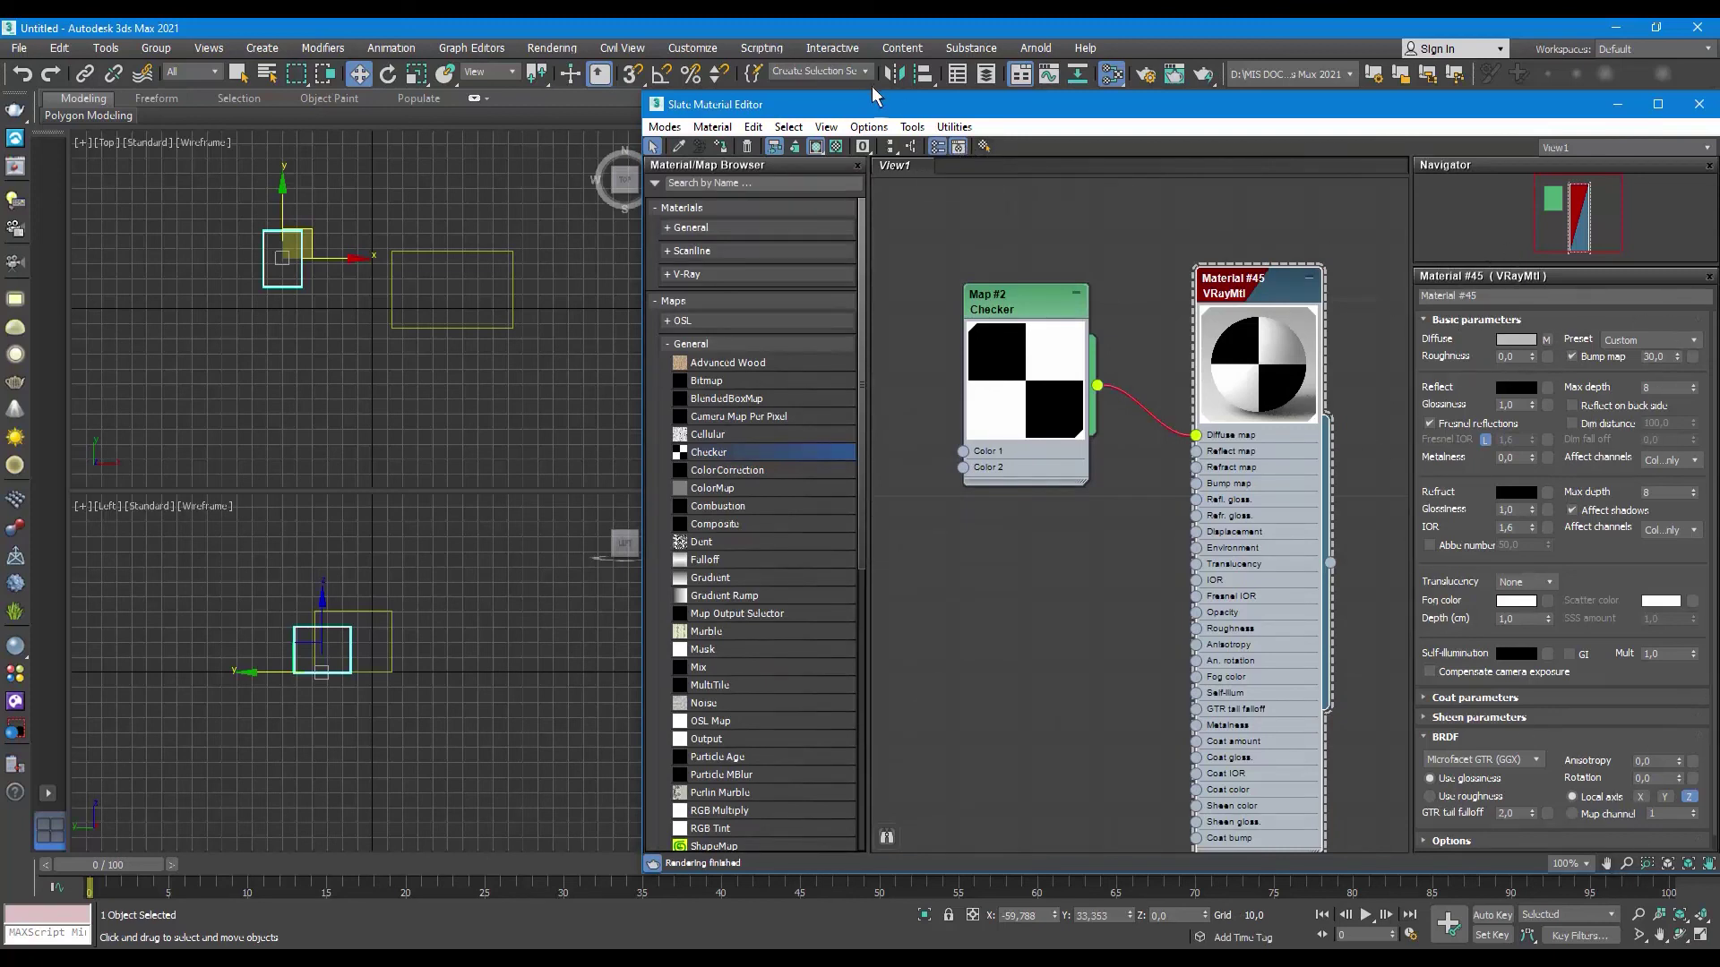
{"action": "left_click", "coordinate": [955, 152]}
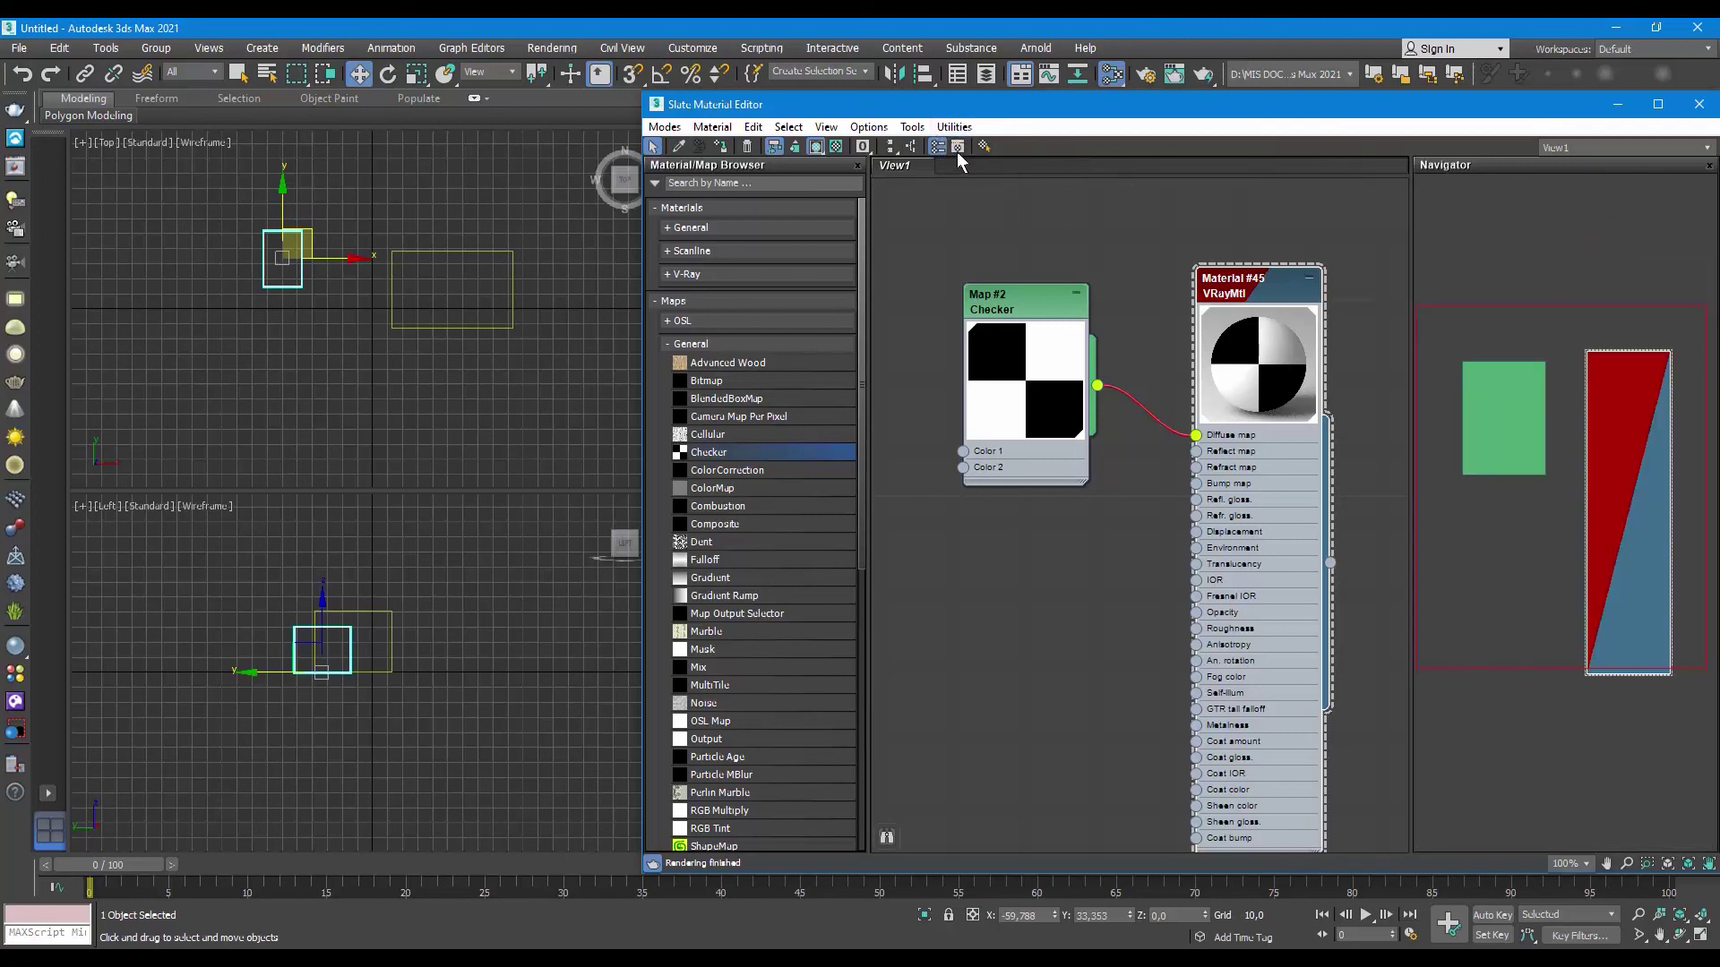
{"action": "left_click", "coordinate": [958, 148]}
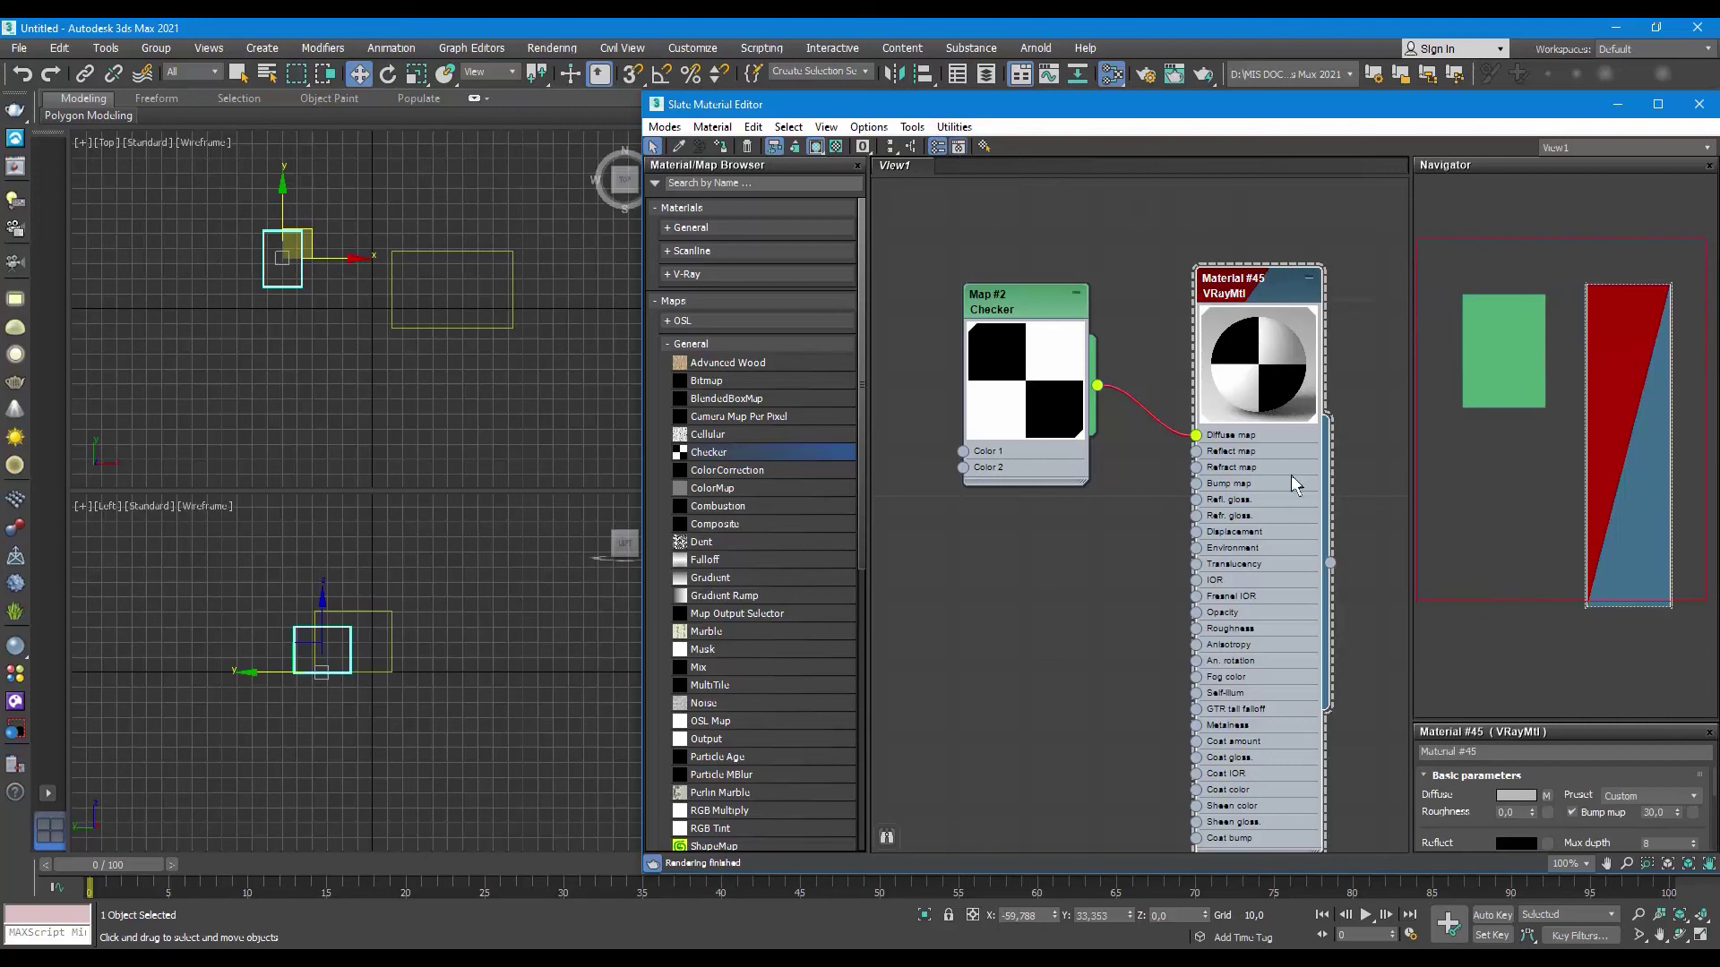
Step: Enlarge the Material #45 parameter panel, move the editor aside, and select the yellow box
{"action": "left_click_drag", "start_coordinate": [1532, 722], "coordinate": [1555, 267]}
{"action": "left_click", "coordinate": [959, 149]}
{"action": "left_click_drag", "start_coordinate": [1552, 722], "coordinate": [1566, 235]}
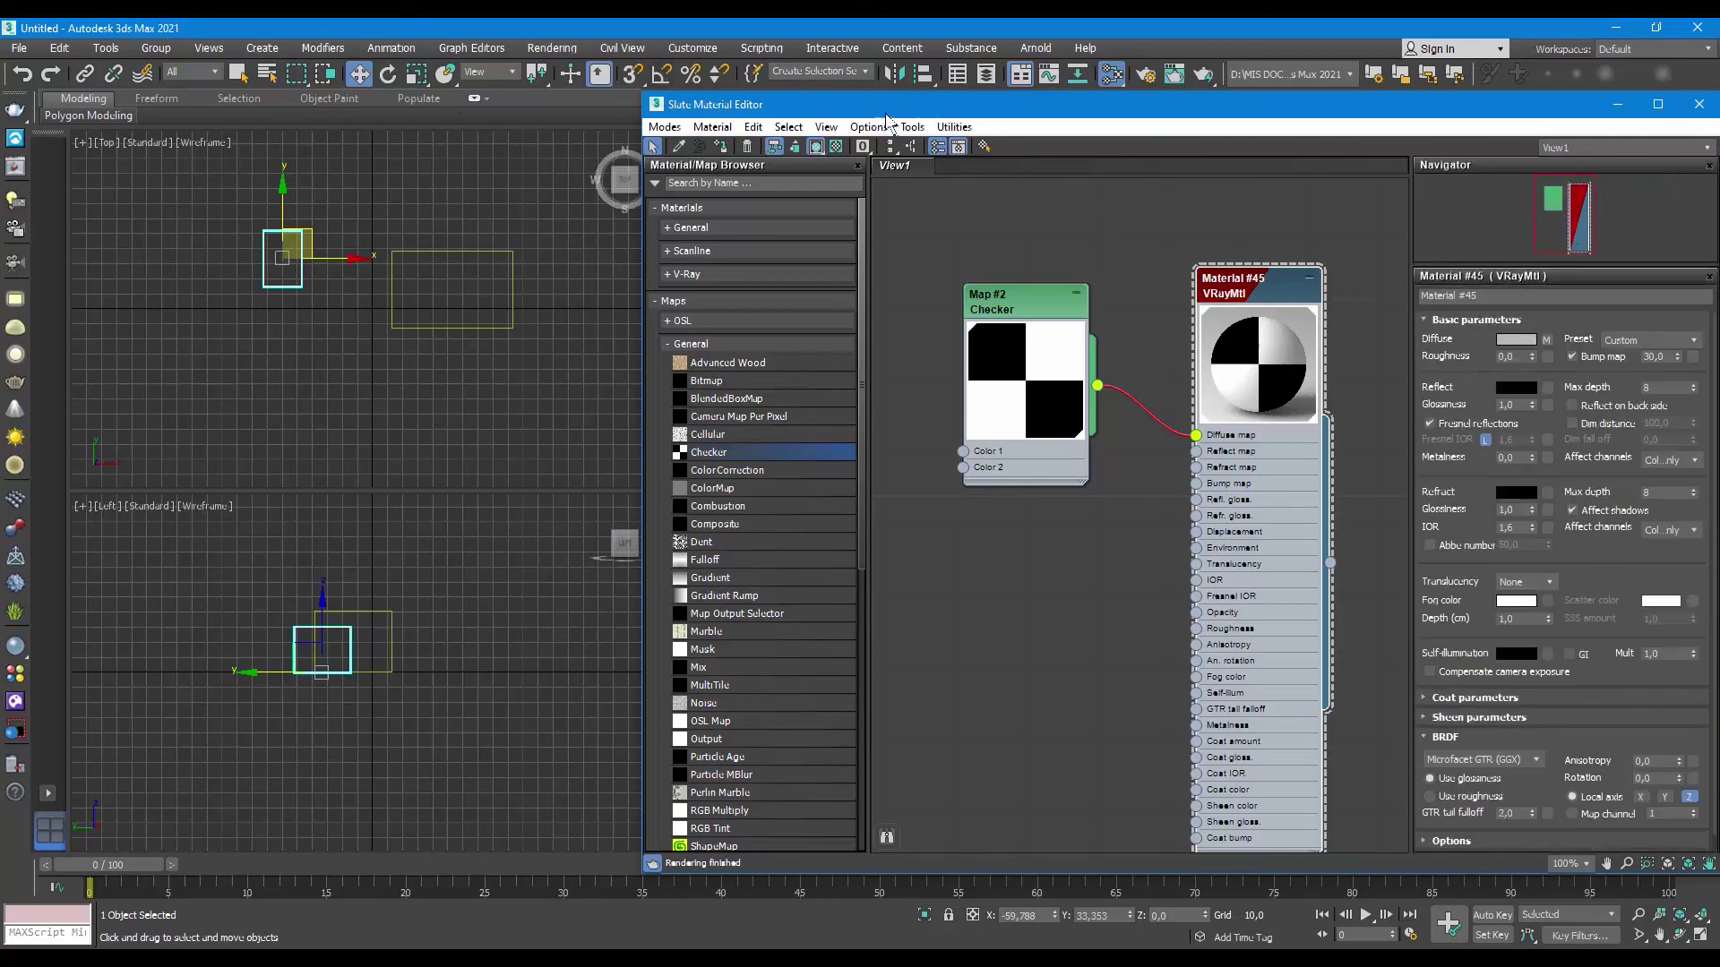
{"action": "scroll", "coordinate": [1163, 358], "scroll_direction": "down", "scroll_amount": 2}
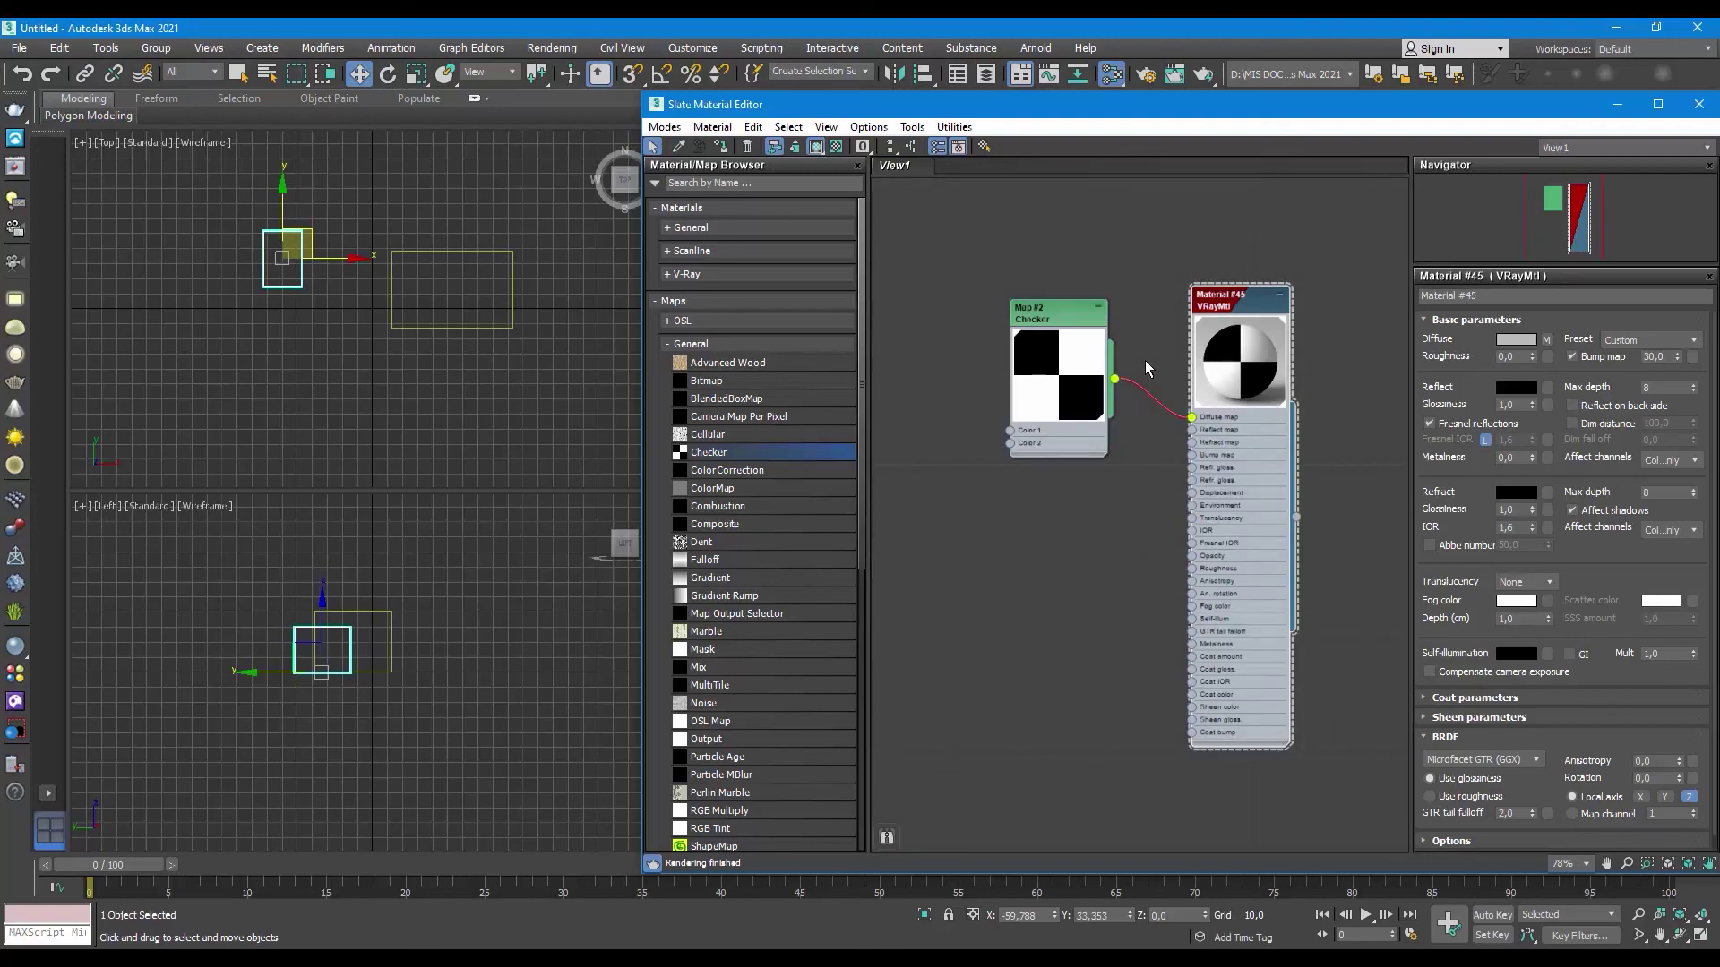
{"action": "left_click_drag", "start_coordinate": [1192, 105], "coordinate": [1551, 138]}
{"action": "left_click", "coordinate": [944, 580]}
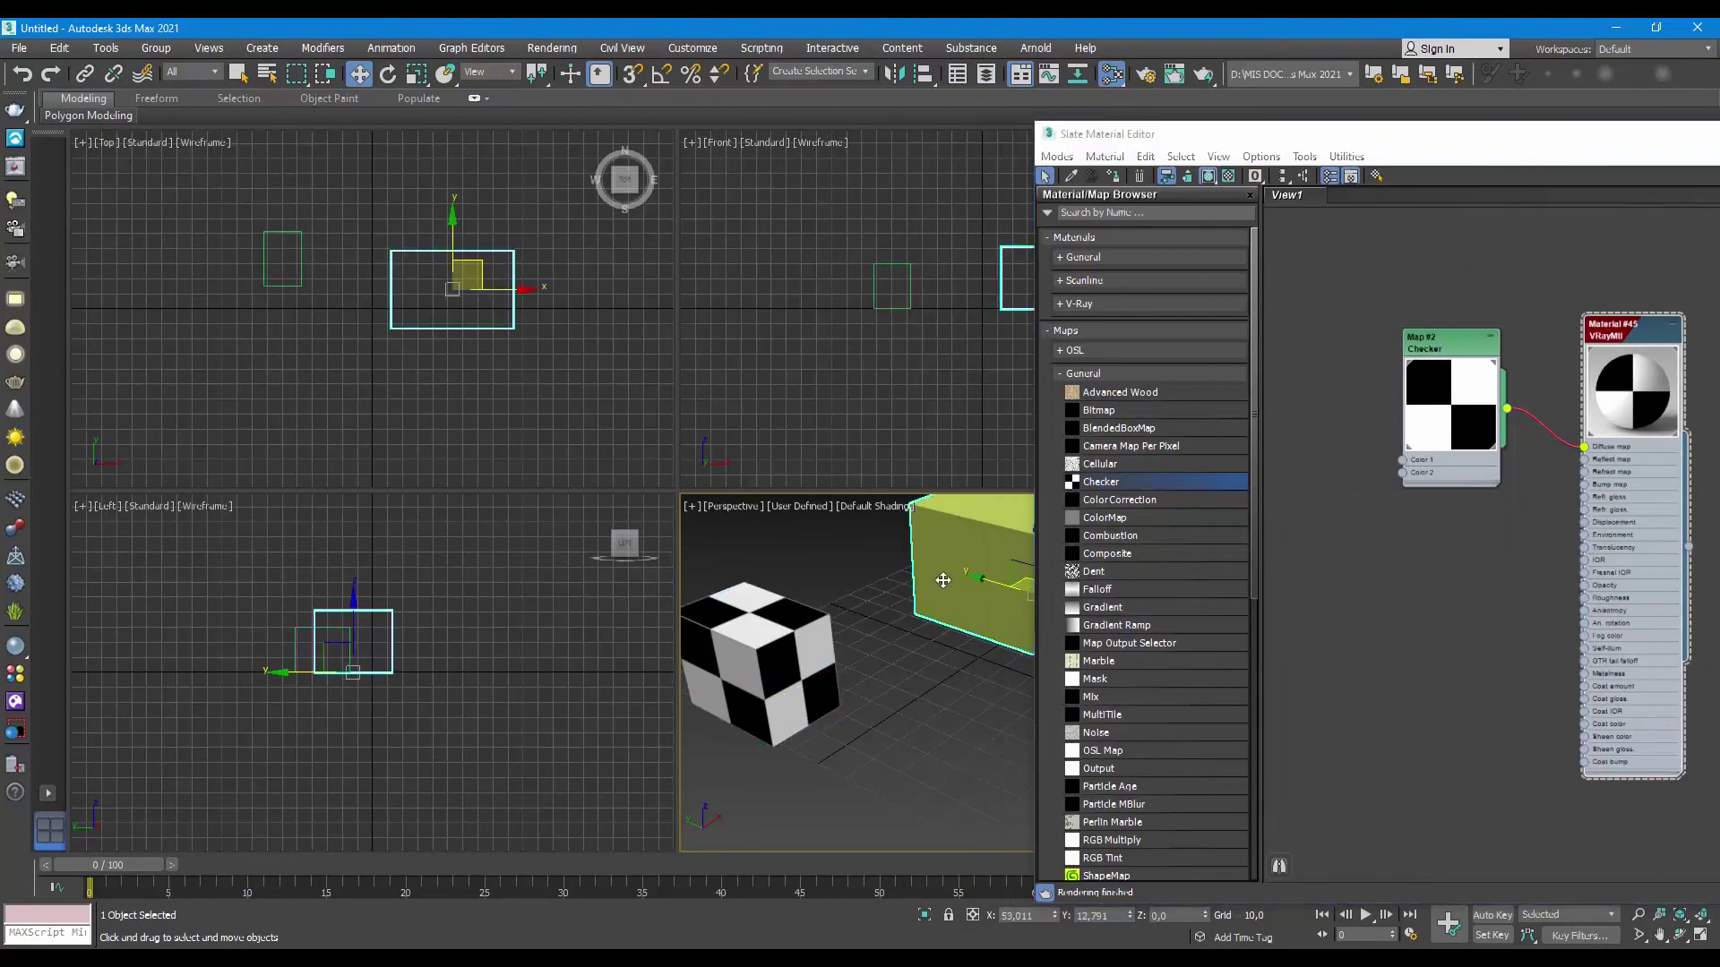
Step: Delete the yellow box and the checker cube, and slide the Slate editor left
{"action": "key", "text": "Delete"}
{"action": "left_click", "coordinate": [755, 643]}
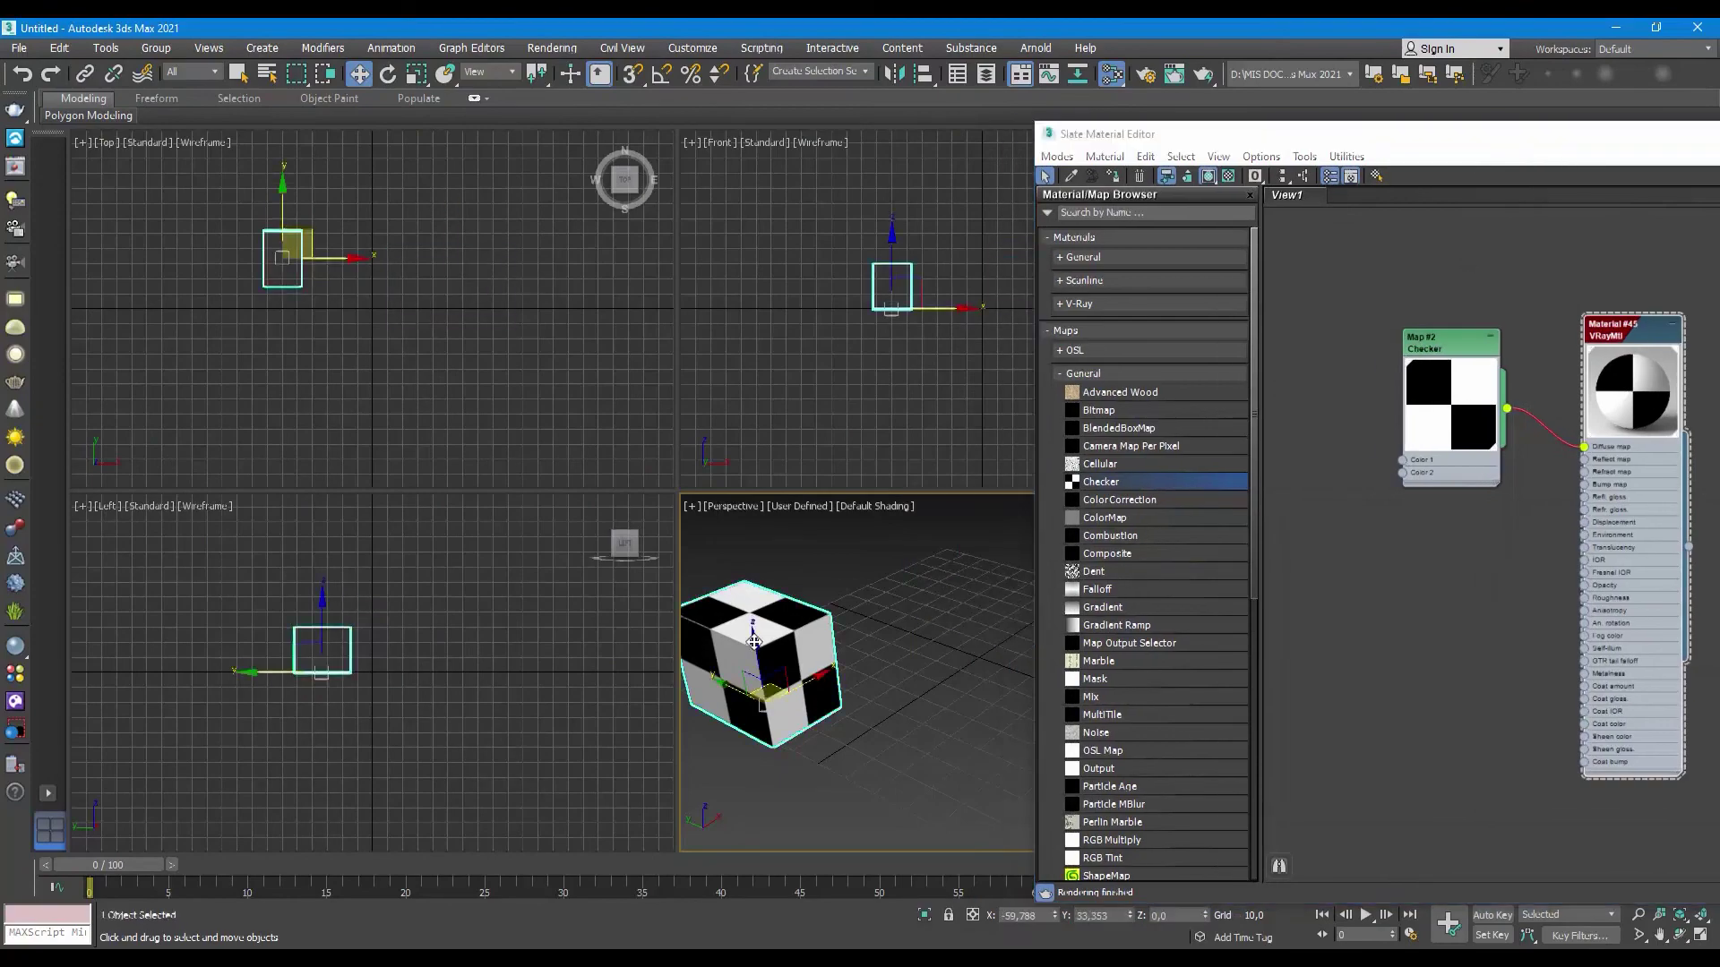
{"action": "key", "text": "Delete"}
{"action": "left_click_drag", "start_coordinate": [1523, 132], "coordinate": [370, 165]}
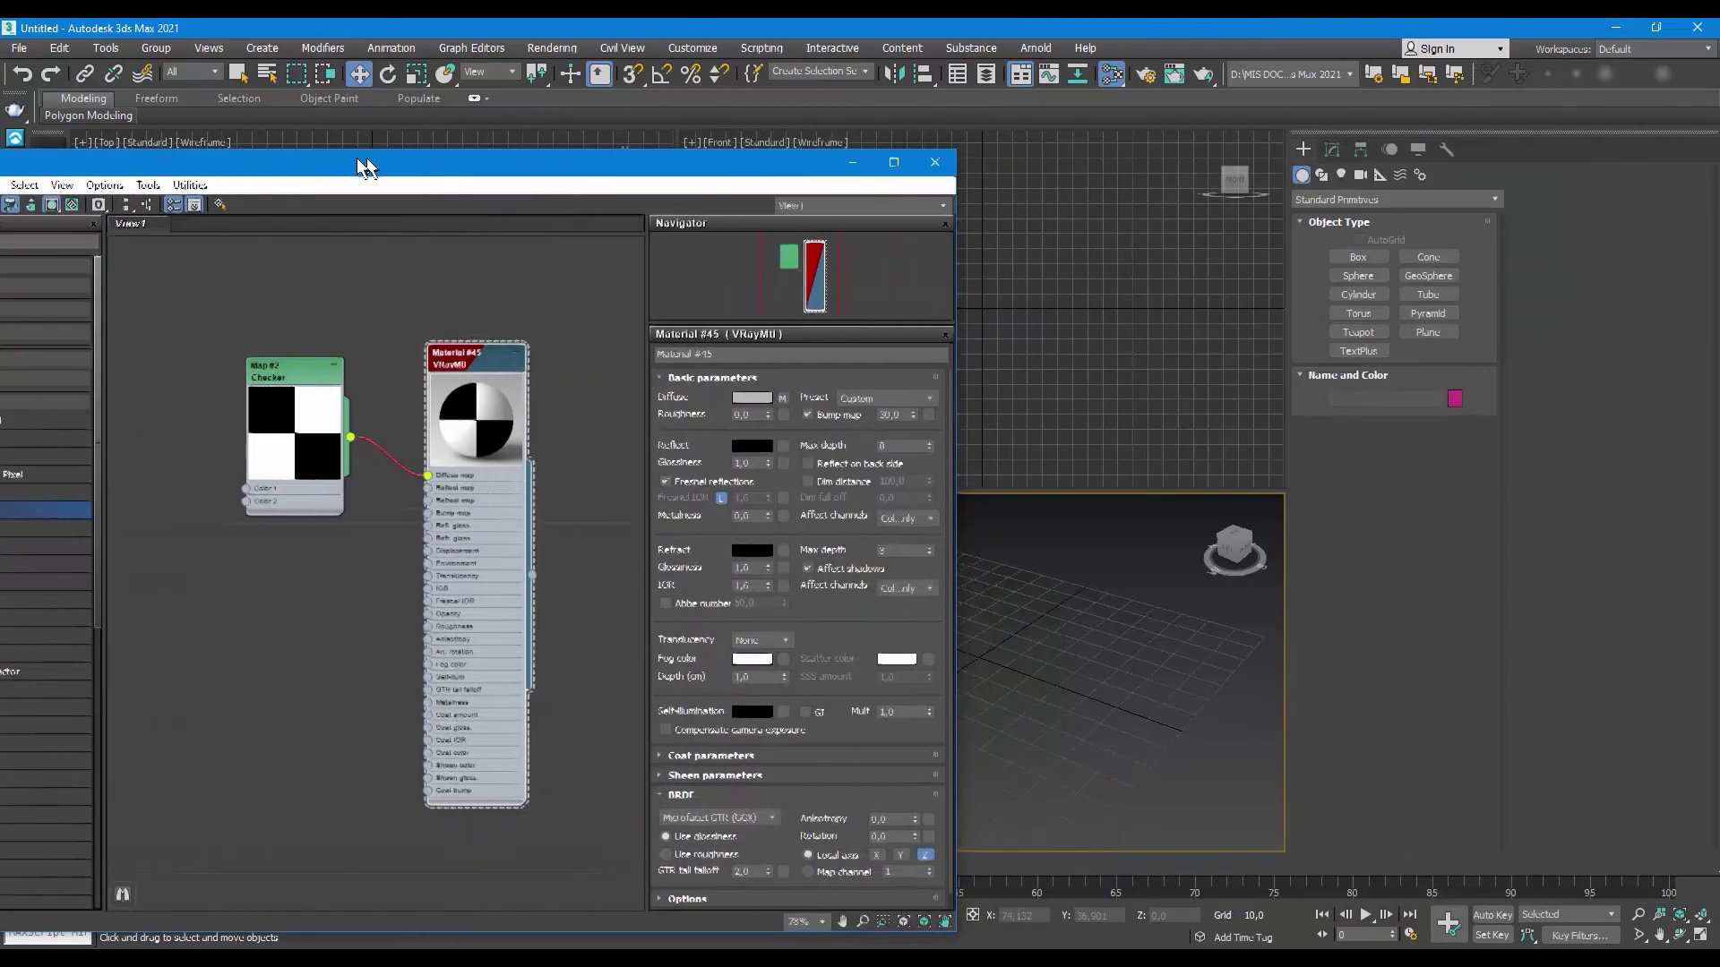
{"action": "left_click_drag", "start_coordinate": [663, 164], "coordinate": [215, 159]}
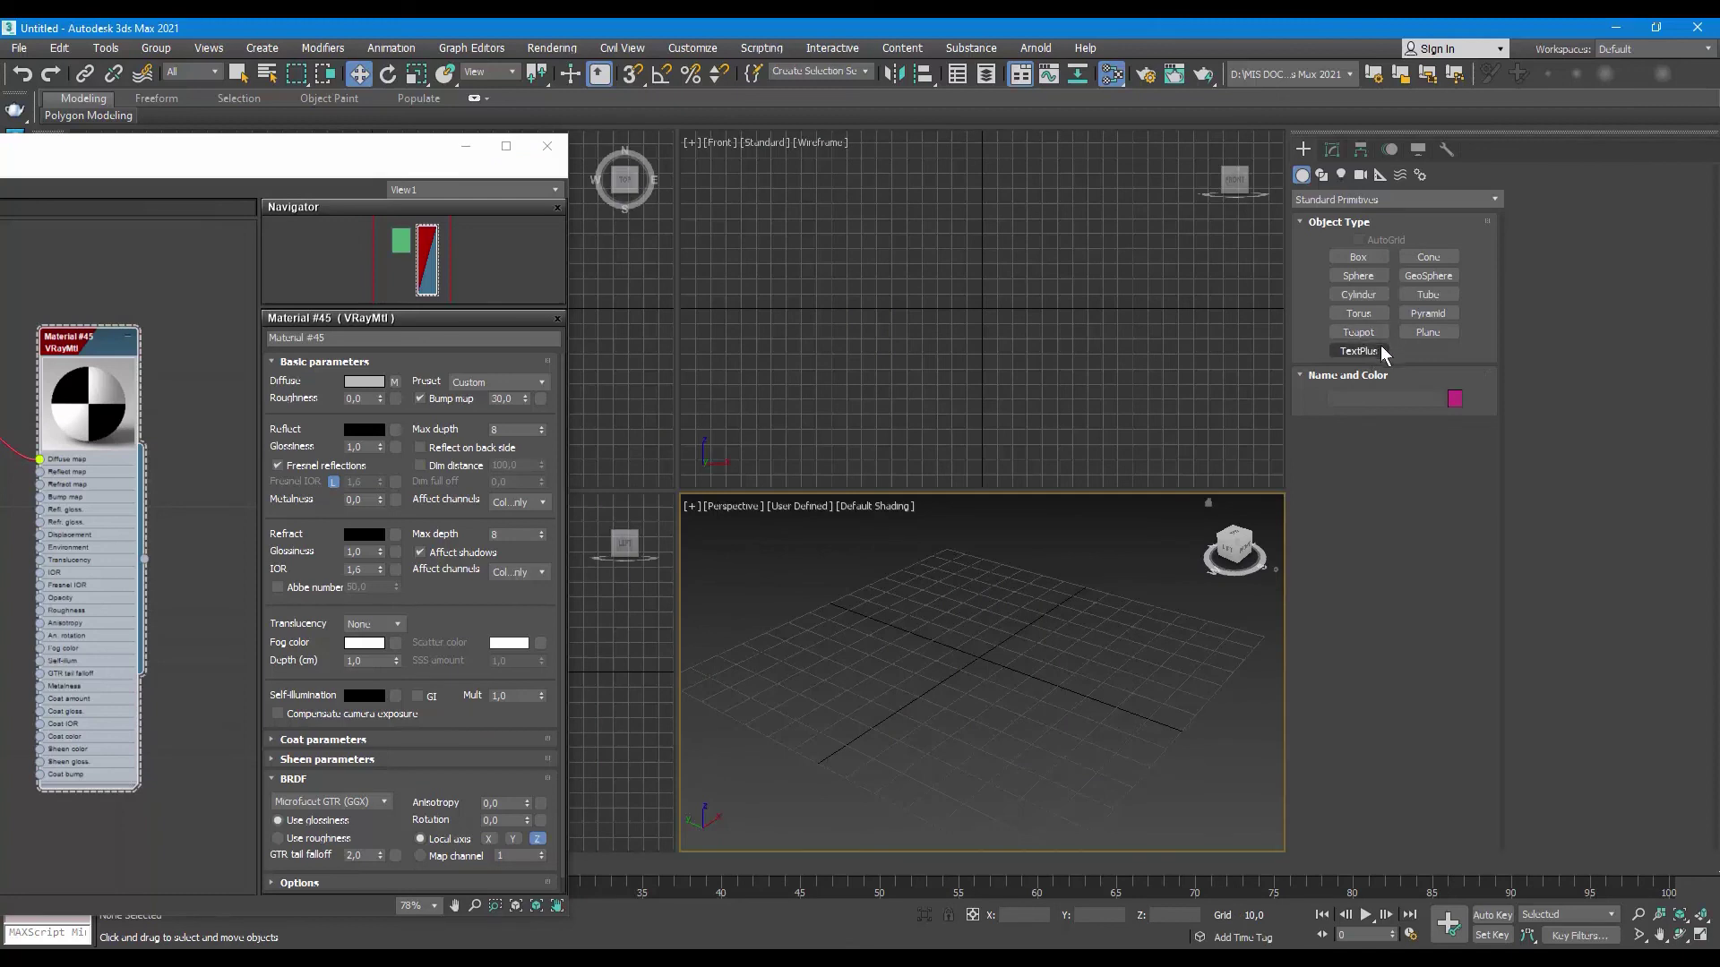
{"action": "left_click", "coordinate": [1358, 294]}
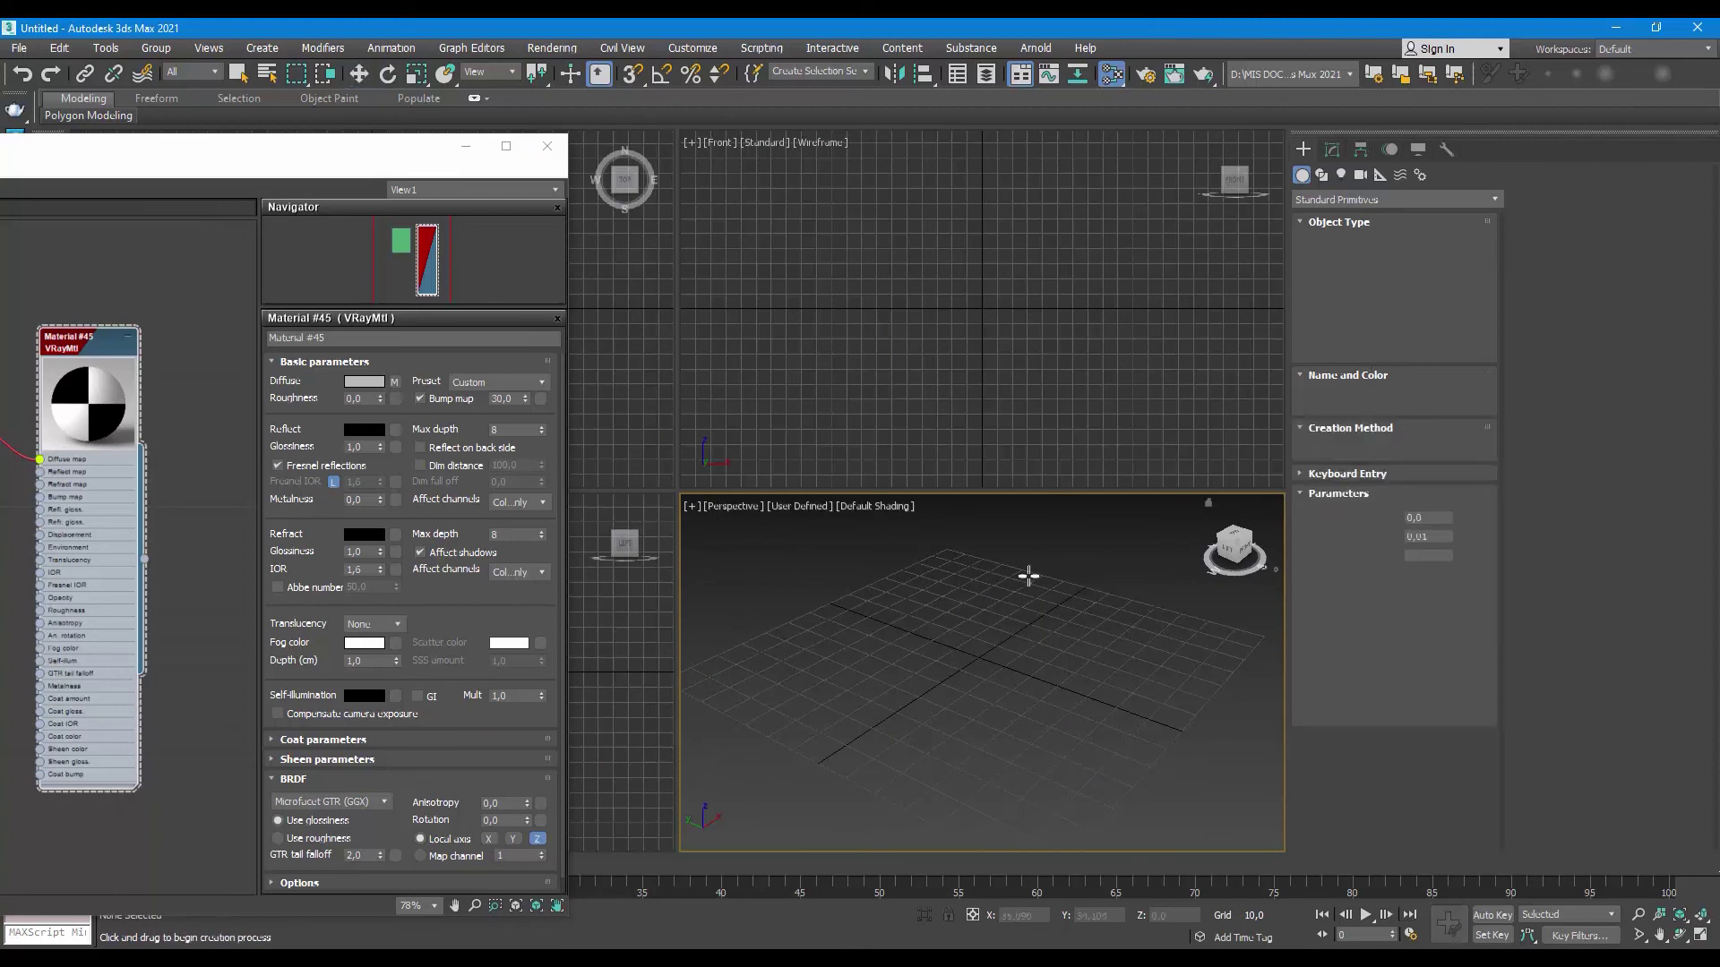